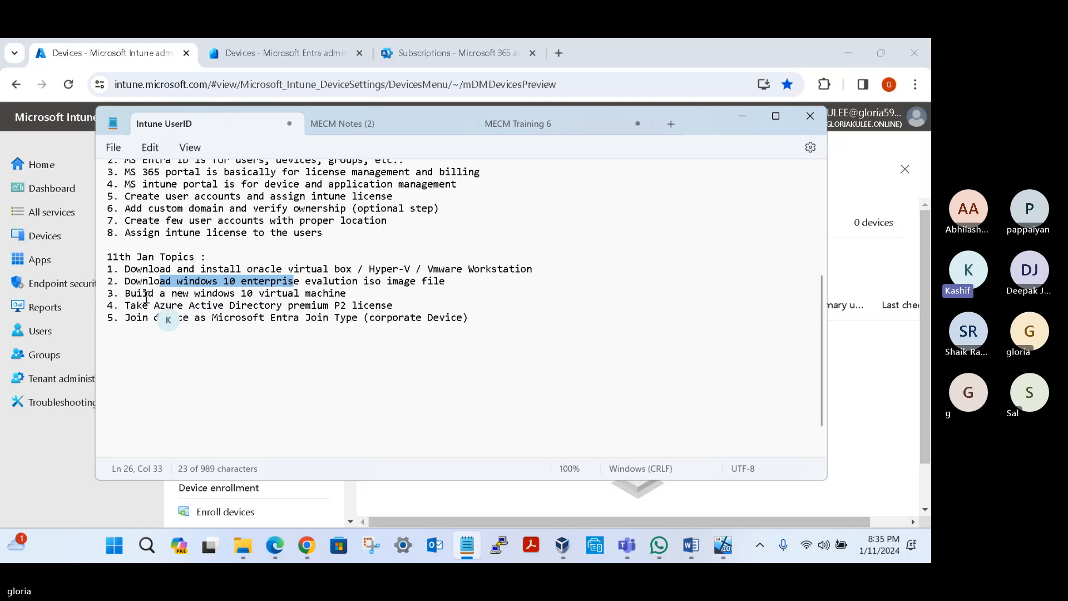
Step: Review items 3 to 5 of the 11th Jan topics in the Intune UserID notes
left_click_drag(146, 297, 226, 299)
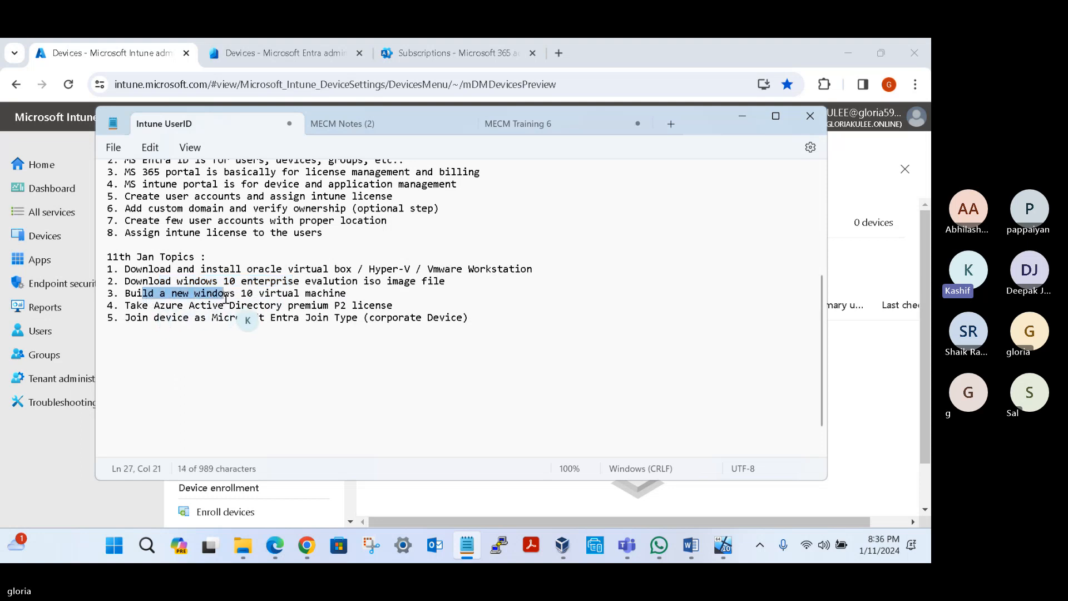
left_click_drag(130, 306, 229, 310)
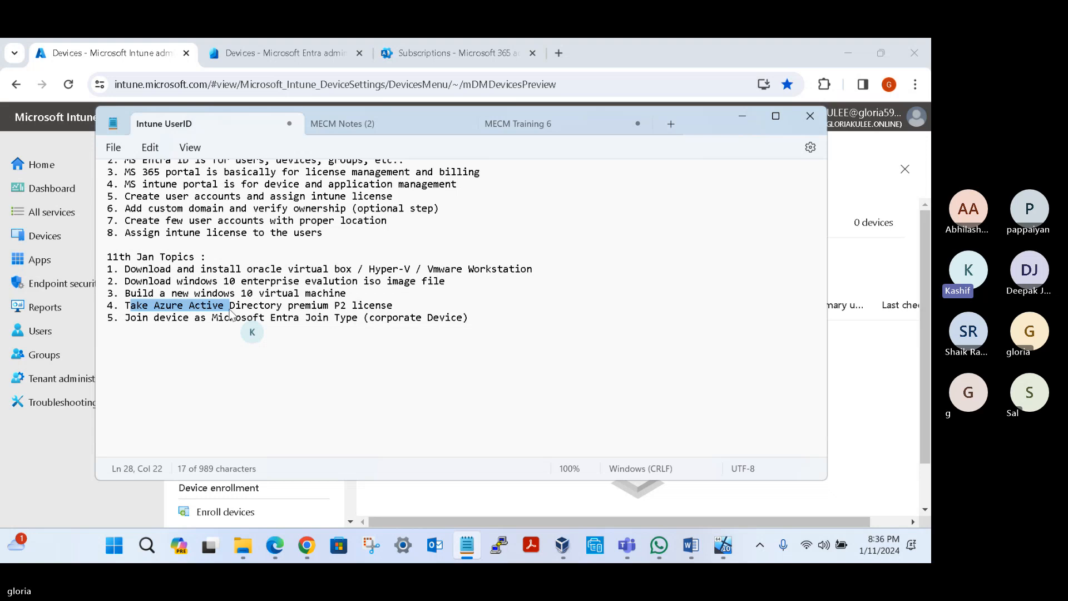
left_click(184, 322)
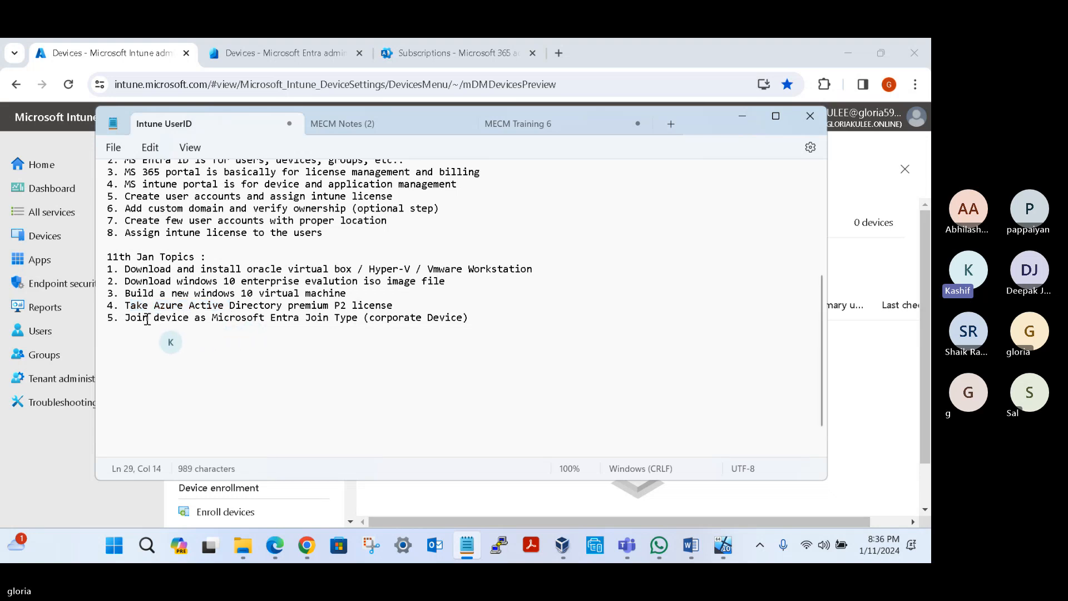
left_click_drag(143, 318, 215, 321)
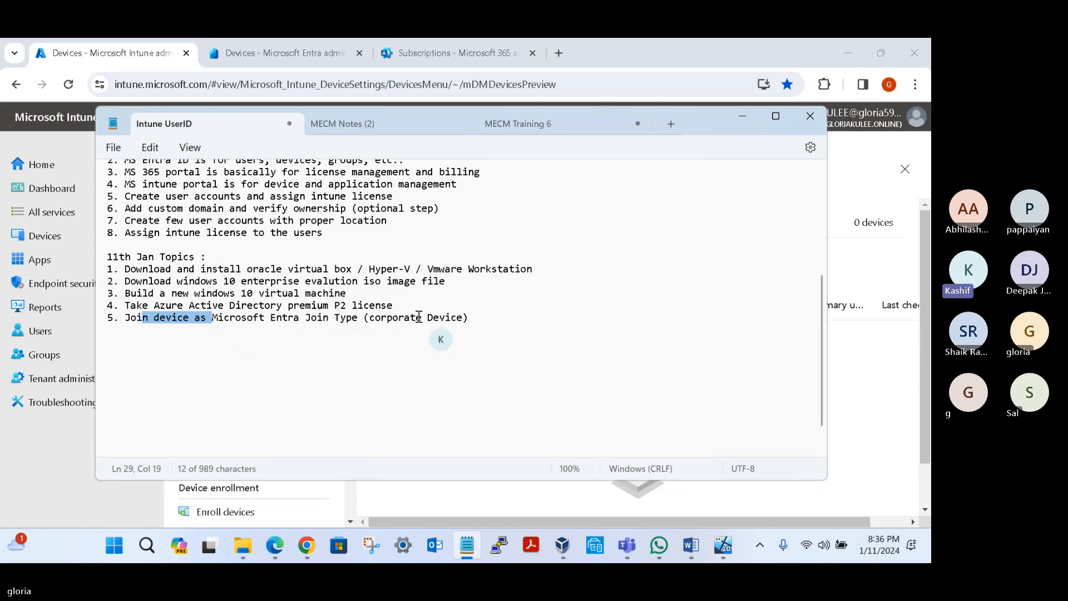
Step: Add the heading "12th Jan Topics:" below the 11th Jan list, separated by a blank line
left_click(474, 320)
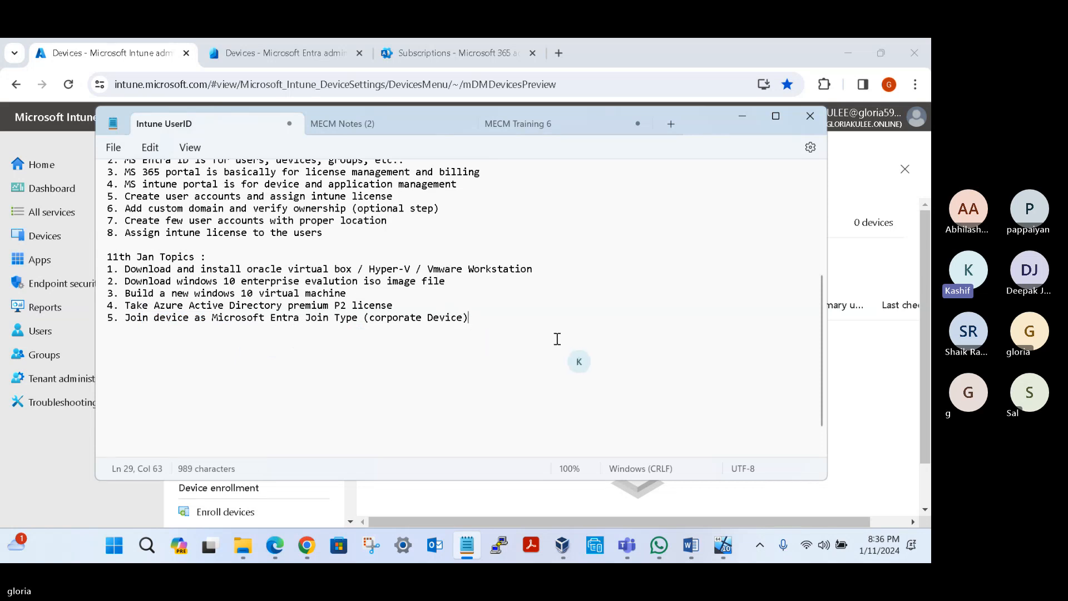
key("Return")
key("Return")
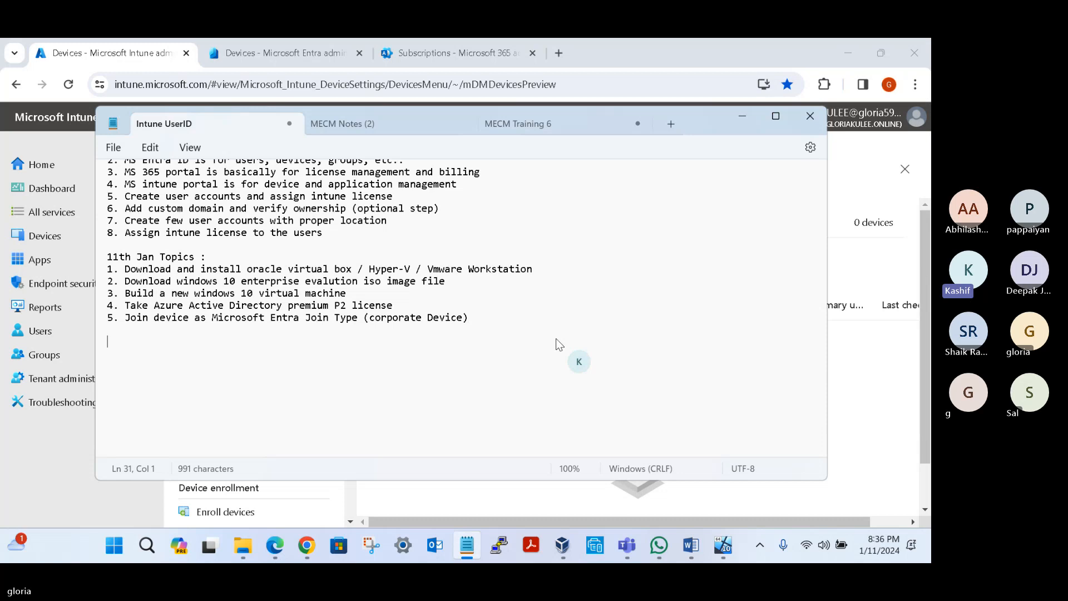
type("12th Jan ")
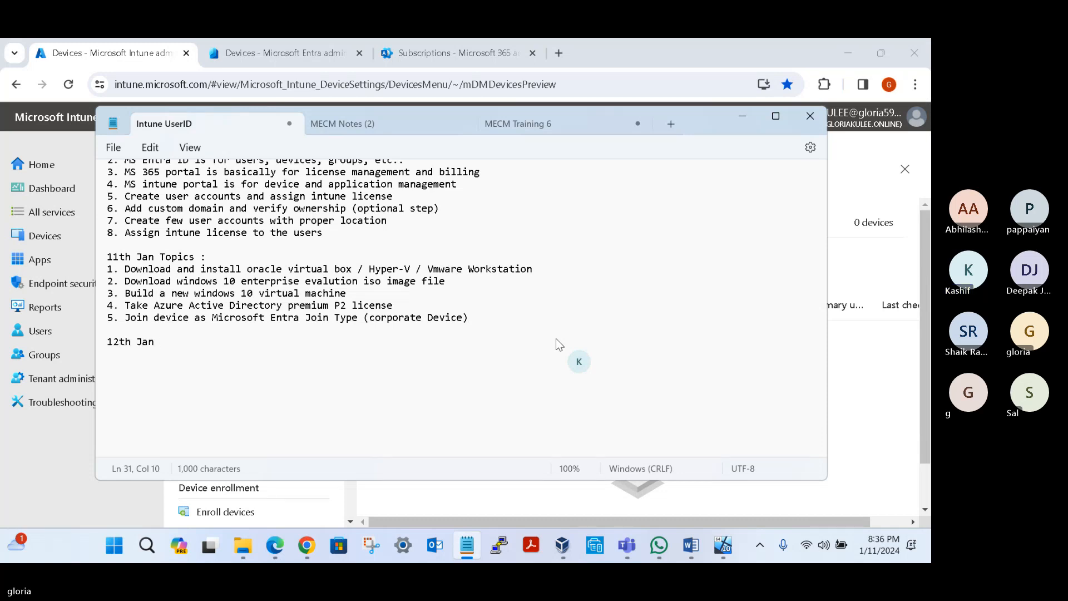
type("Topics")
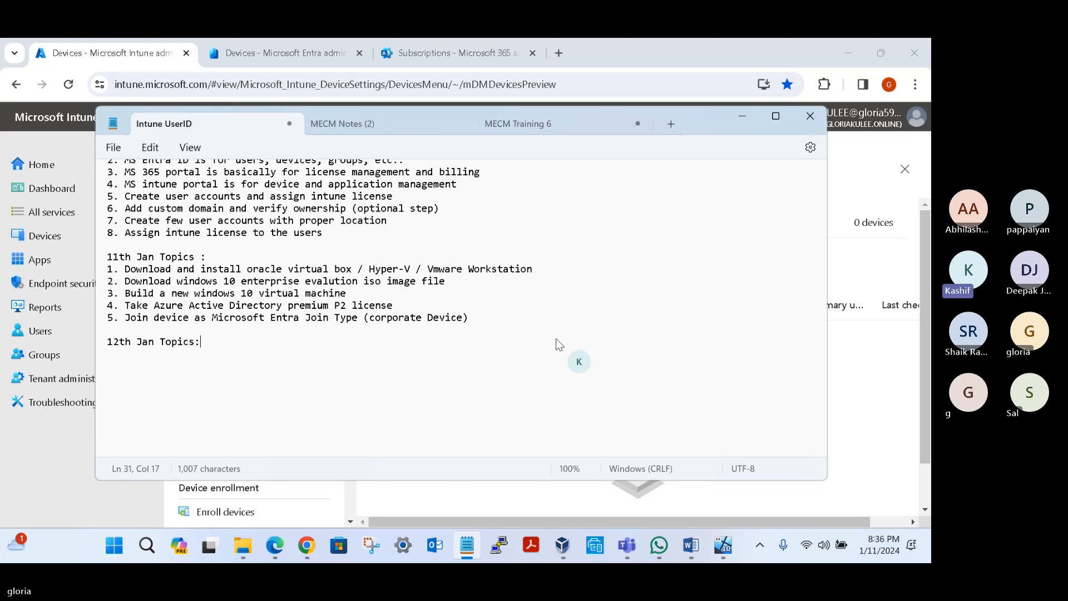
type(":")
Step: Add the first item under the 12th Jan heading: "1. Verify the device in Microsoft Entra ID"
key("Return")
type("1. Verify")
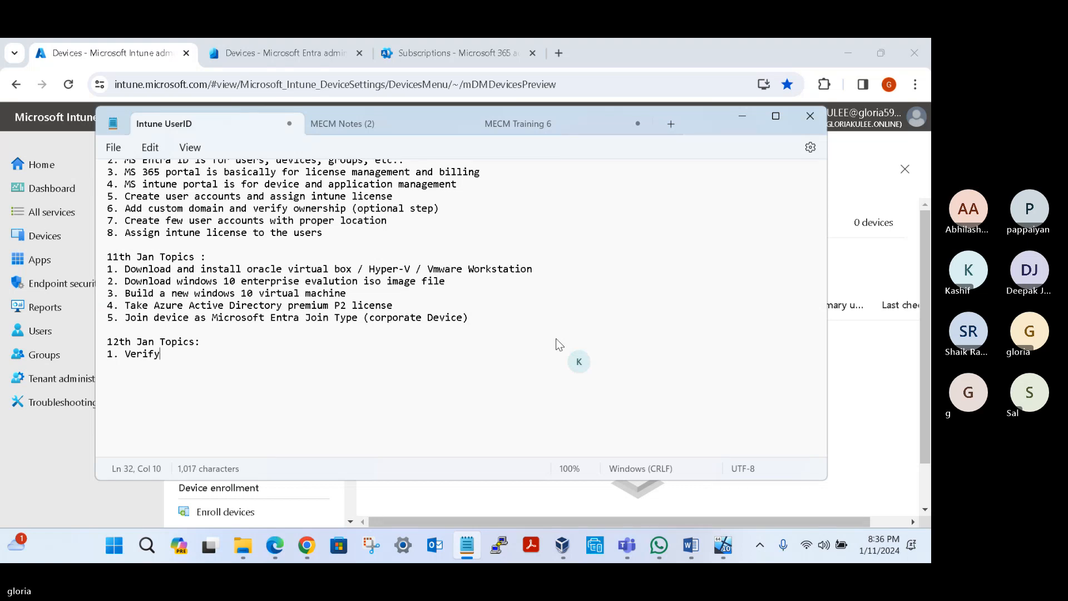
type(" the device in ")
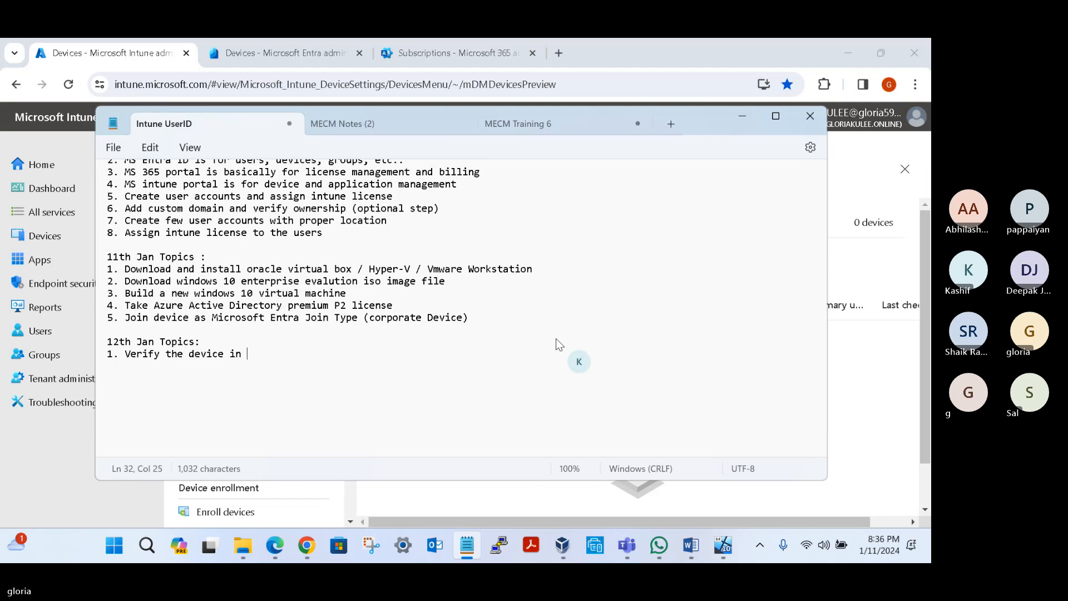
type("Microsoft Entra ID")
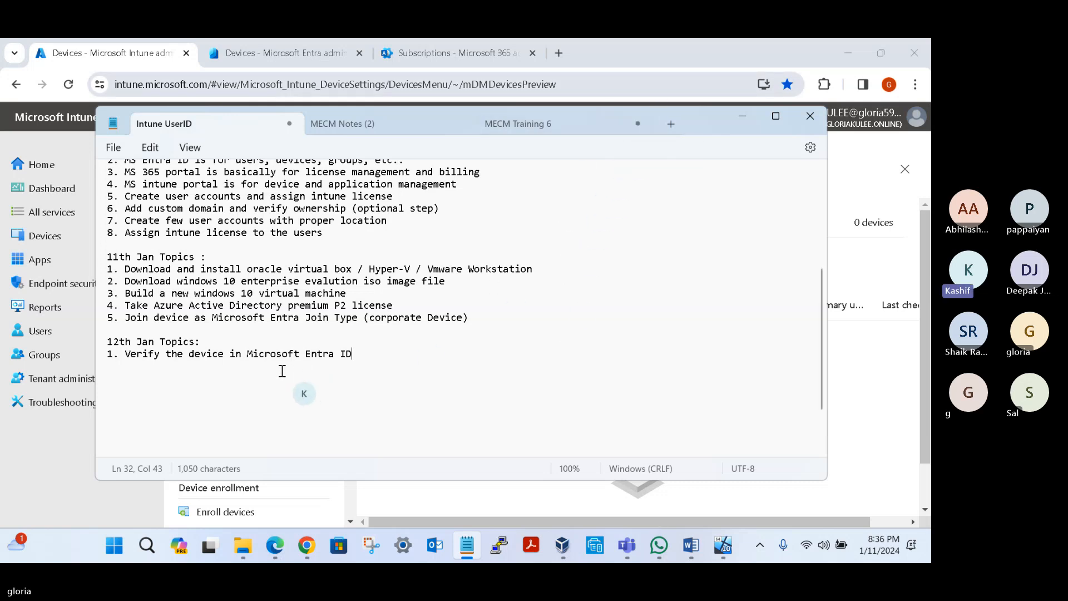
Step: Switch to the Microsoft Intune admin center and reload its All devices page
left_click(58, 476)
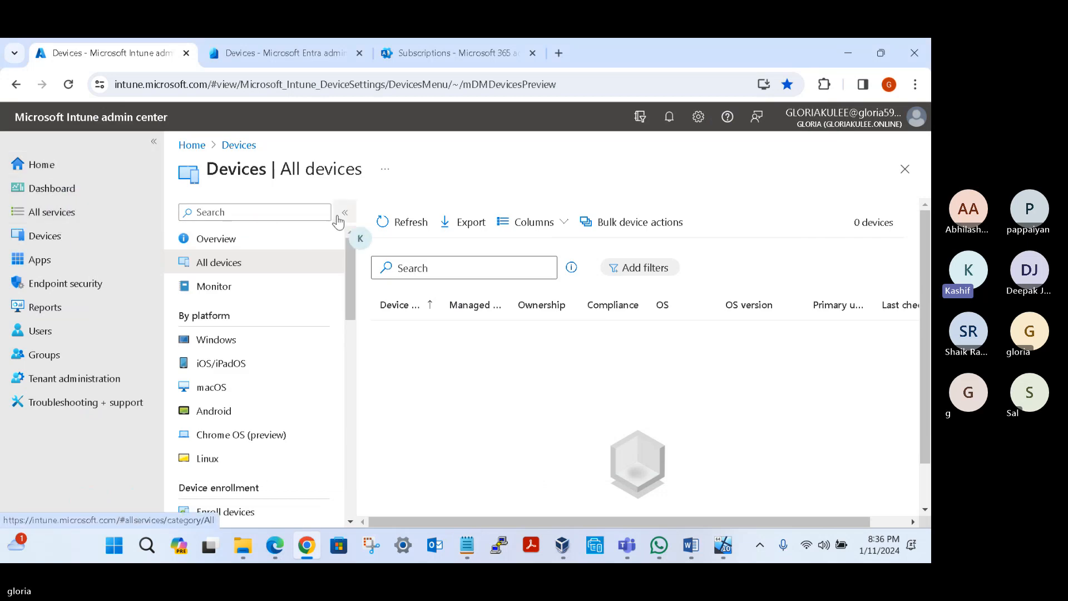
left_click(68, 85)
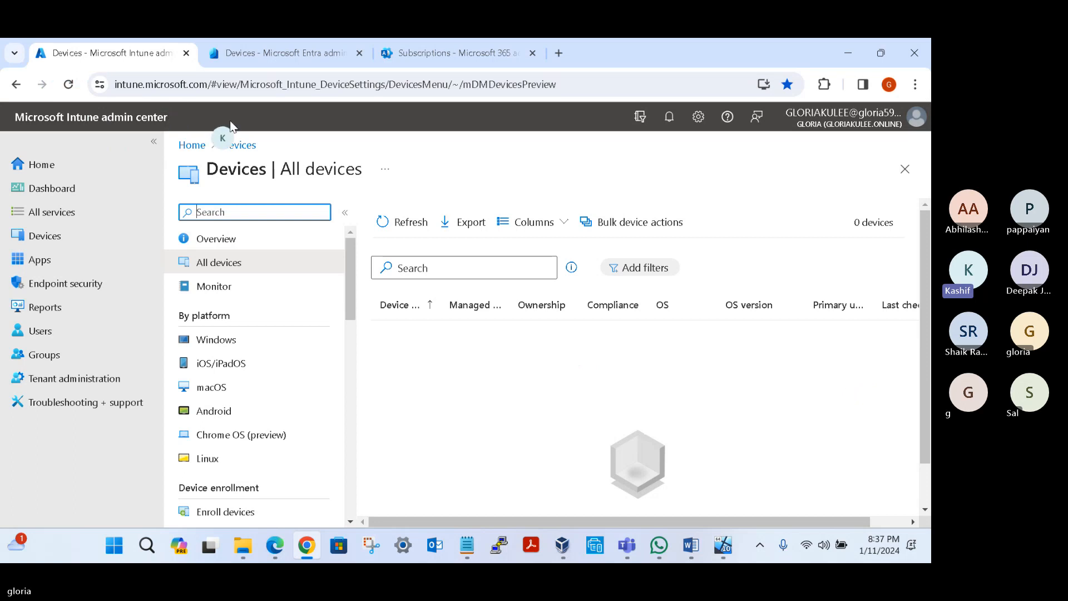
Step: Switch to the Microsoft Entra admin center and examine the properties of device DESKTOP-0ONH2EN
left_click(296, 52)
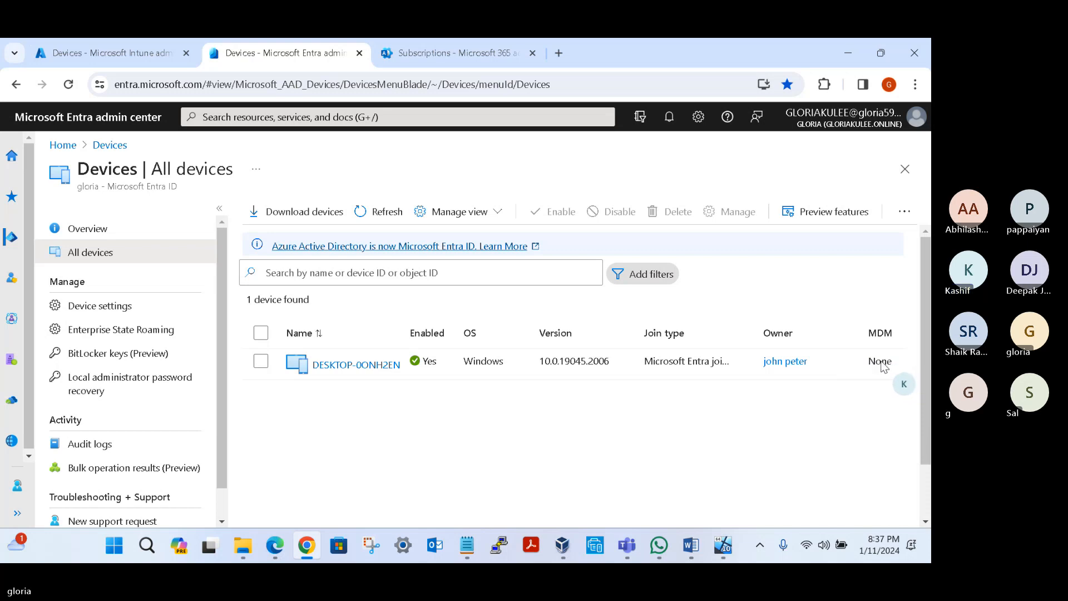
left_click(366, 365)
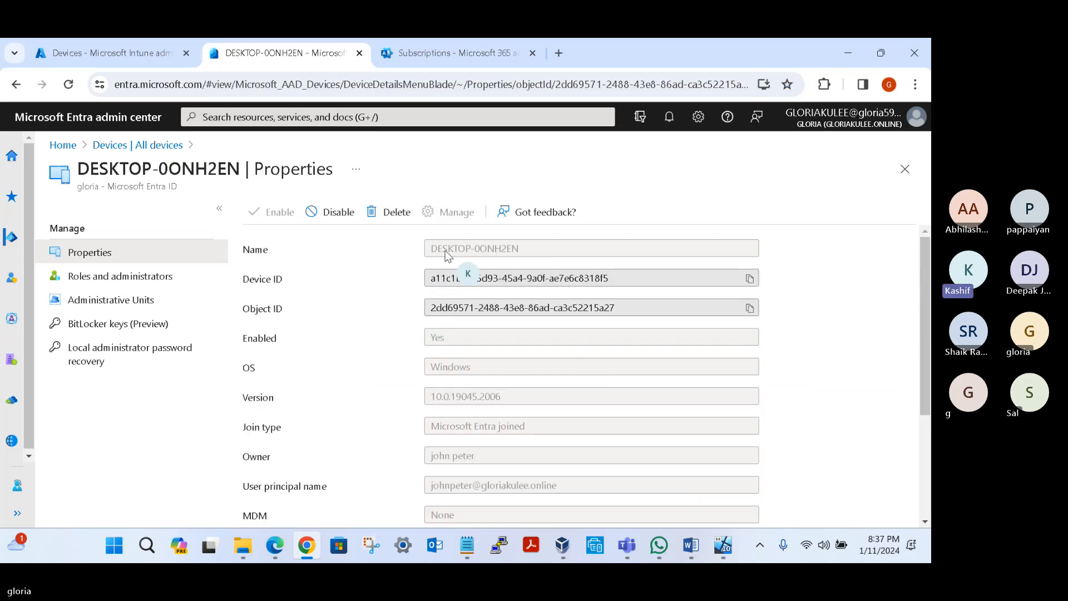
left_click_drag(444, 250, 500, 252)
left_click_drag(446, 278, 536, 308)
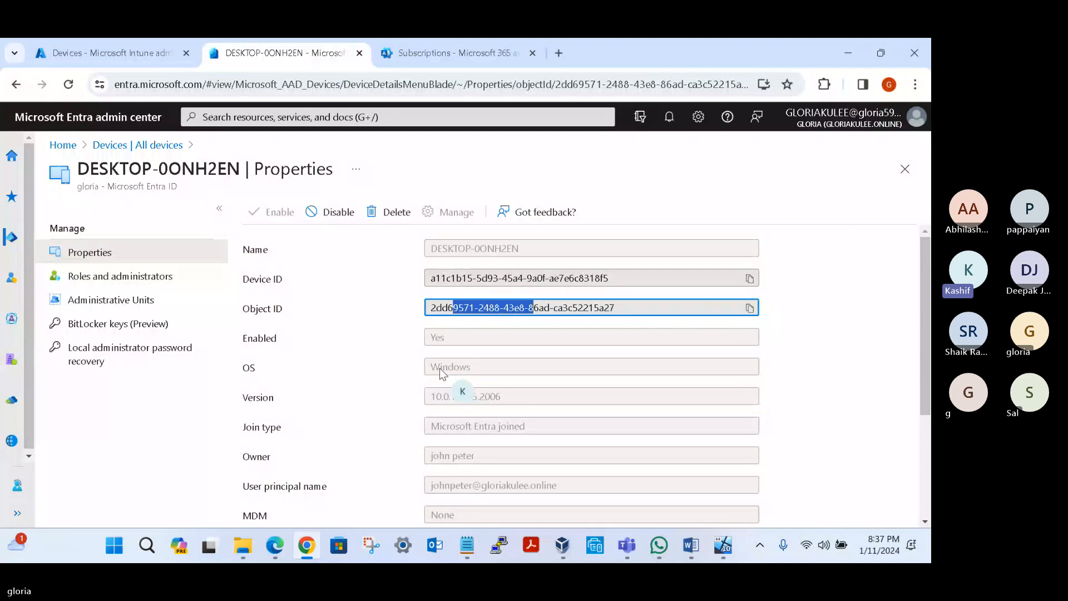
scroll(440, 389, "down", 3)
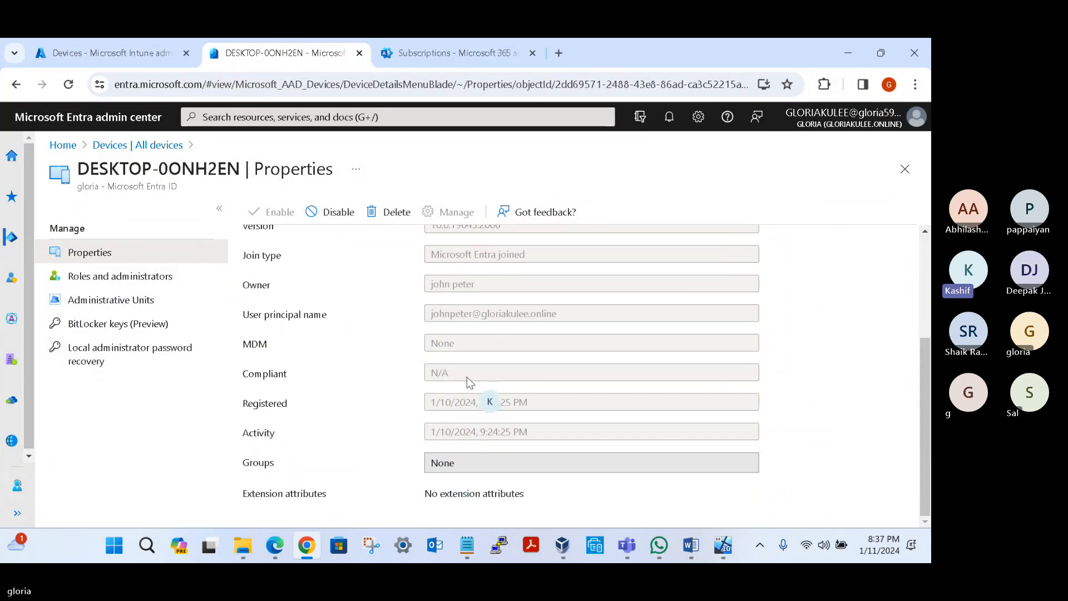
scroll(473, 329, "up", 3)
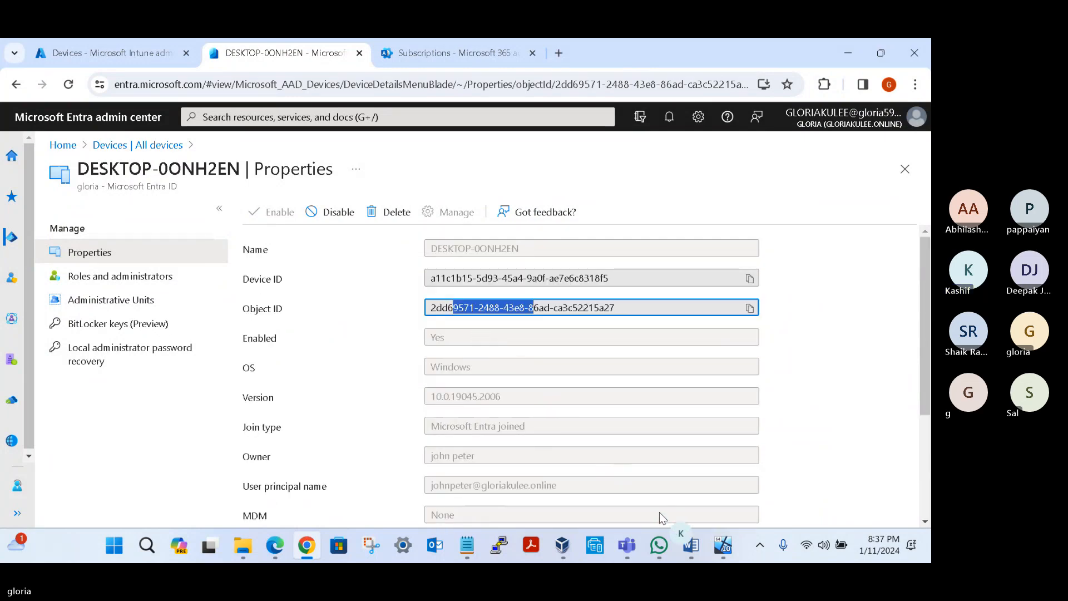
Step: Switch to the DESWVM001 virtual machine in VirtualBox and send it Ctrl-Alt-Del to reach the sign-in screen
mouse_move(728, 547)
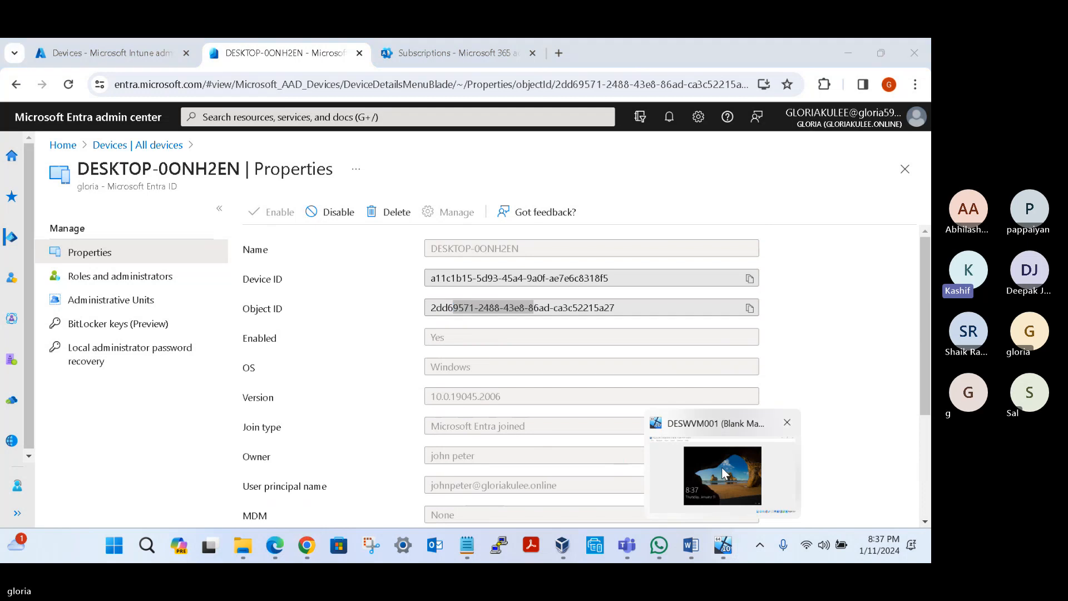
left_click(722, 472)
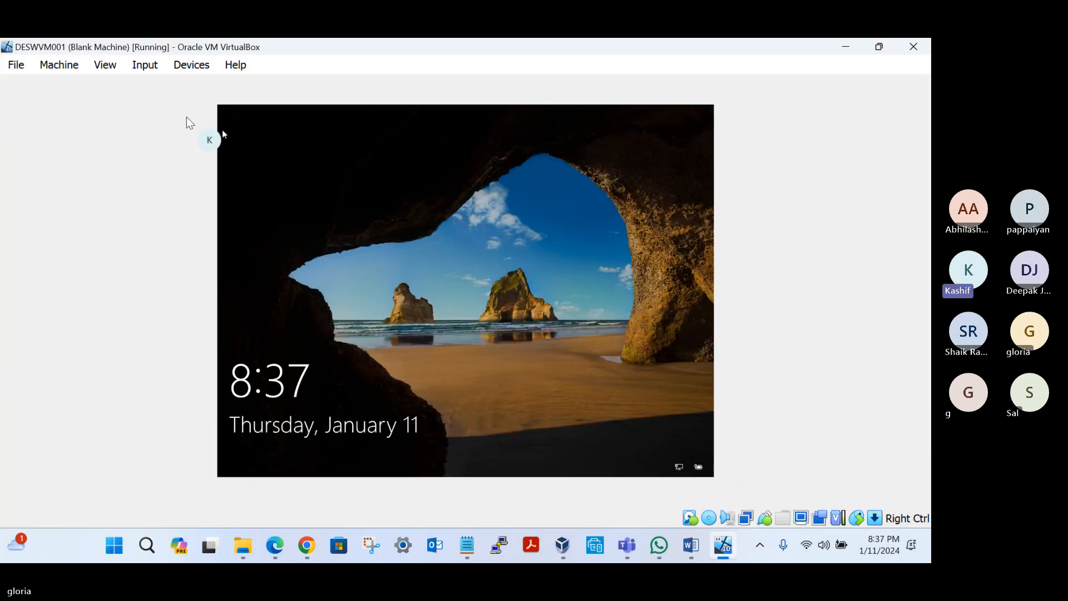
left_click(145, 72)
mouse_move(215, 88)
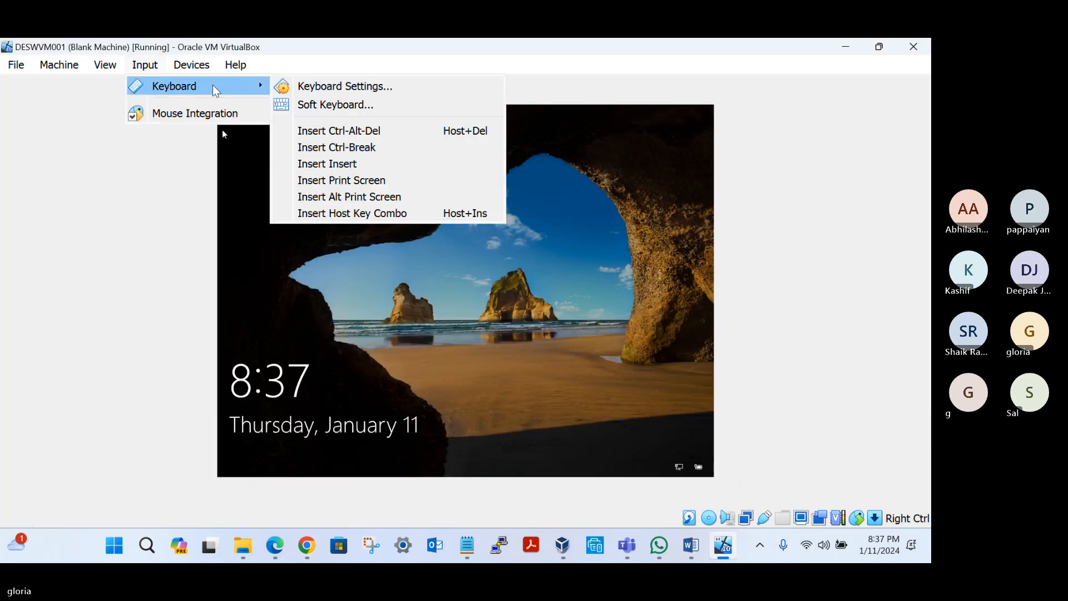
left_click(342, 131)
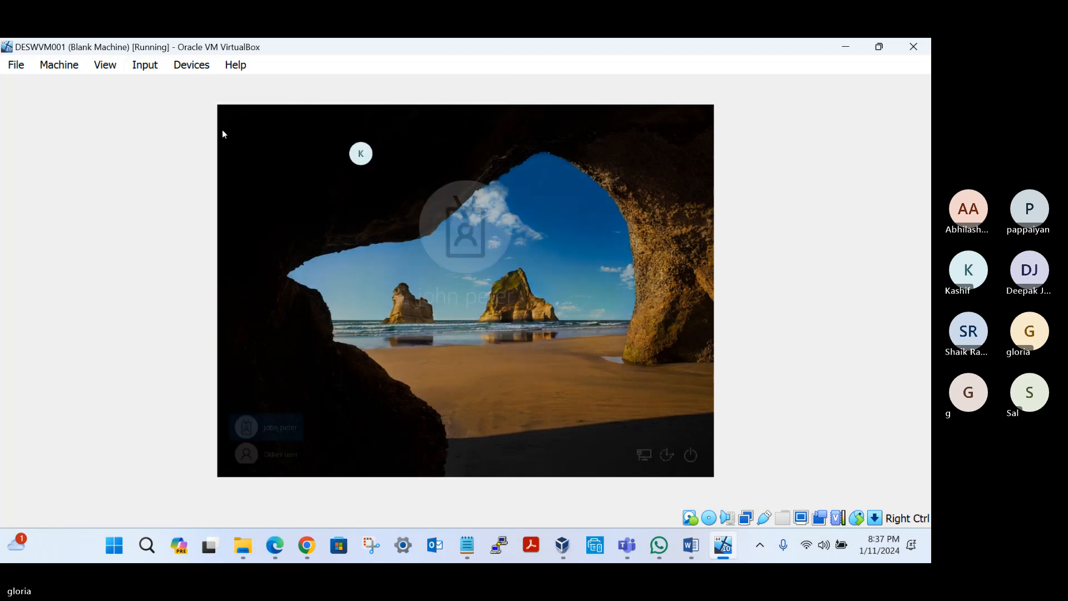
Step: Enter the account password and sign in to Windows on the virtual machine
type("**")
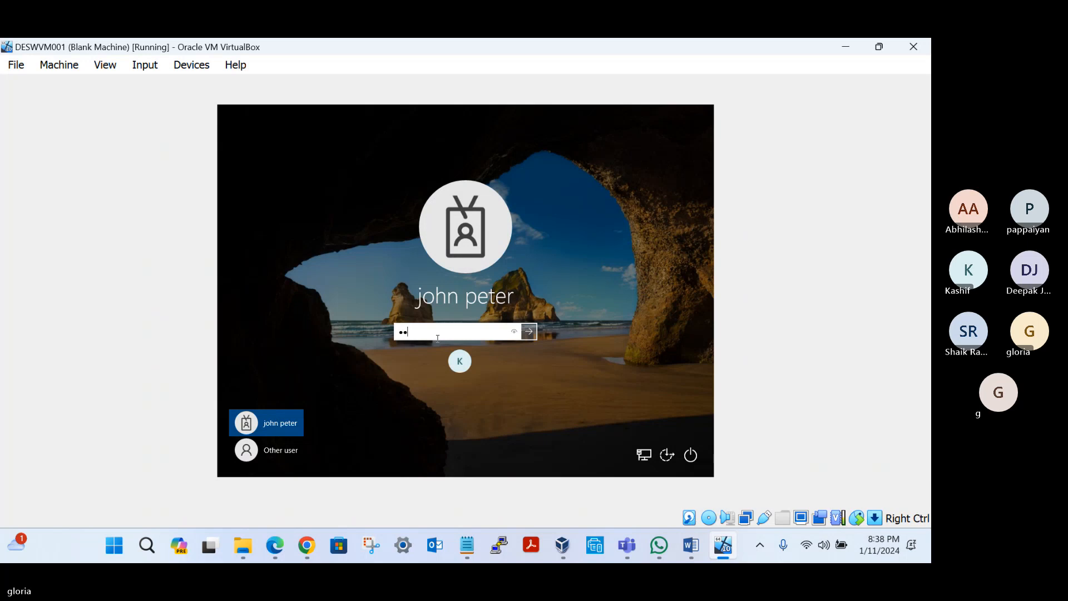
key("BackSpace")
key("BackSpace")
key("Caps_Lock")
type("*")
key("Caps_Lock")
type("*")
type("**")
key("Return")
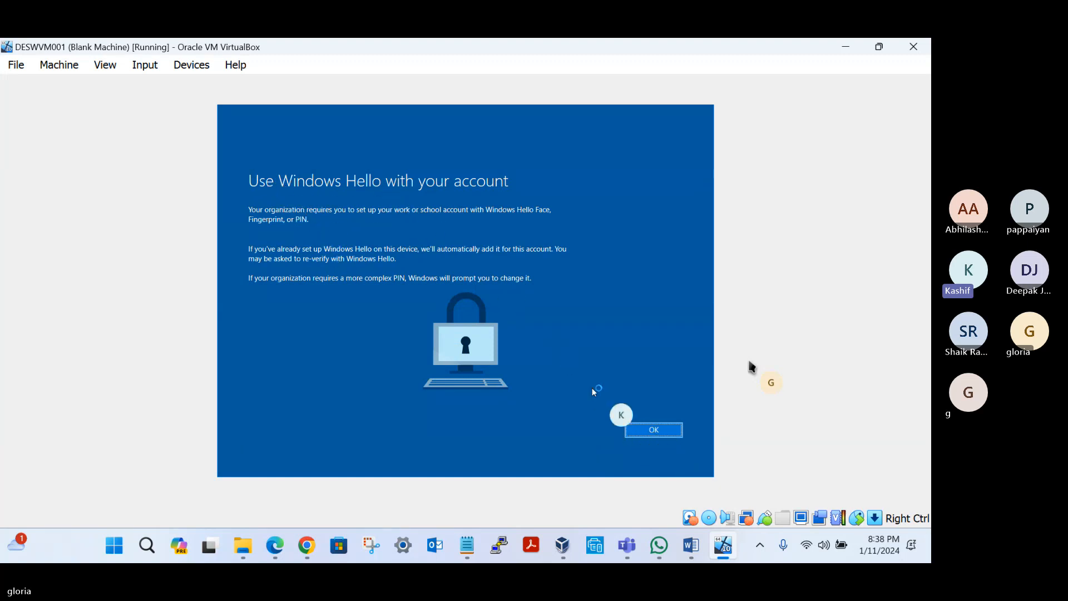
Step: Accept the Windows Hello setup and proceed through the Microsoft Authenticator instructions to the QR code
left_click(654, 429)
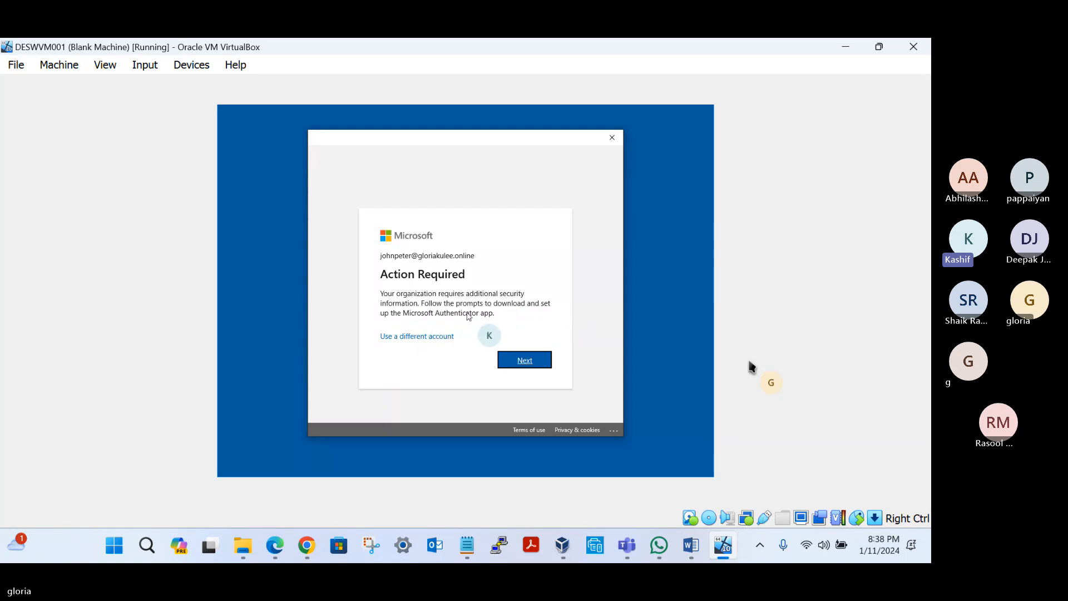
left_click(524, 360)
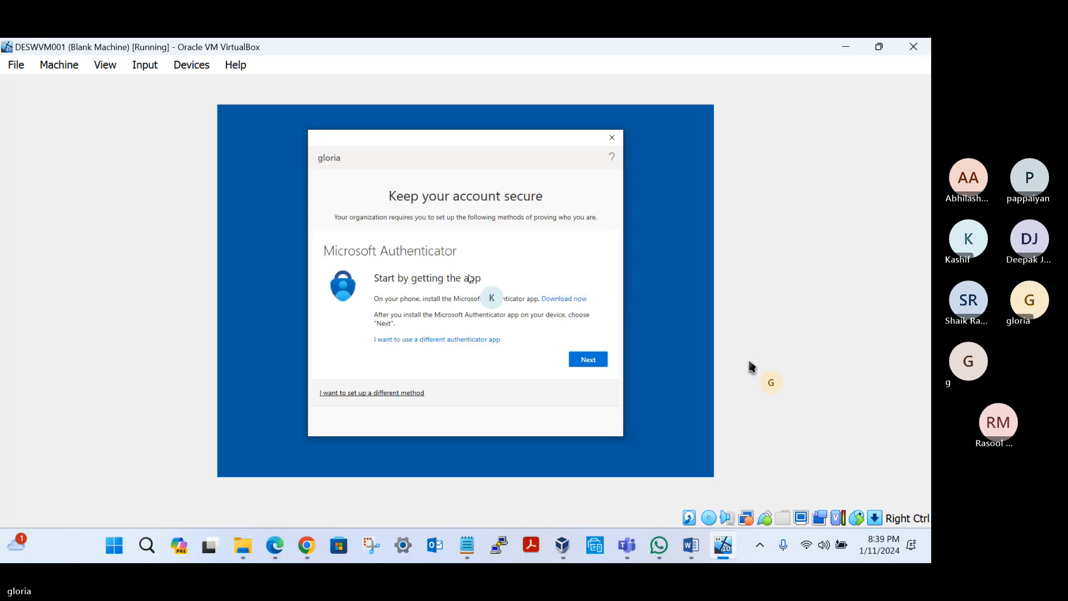
left_click(588, 360)
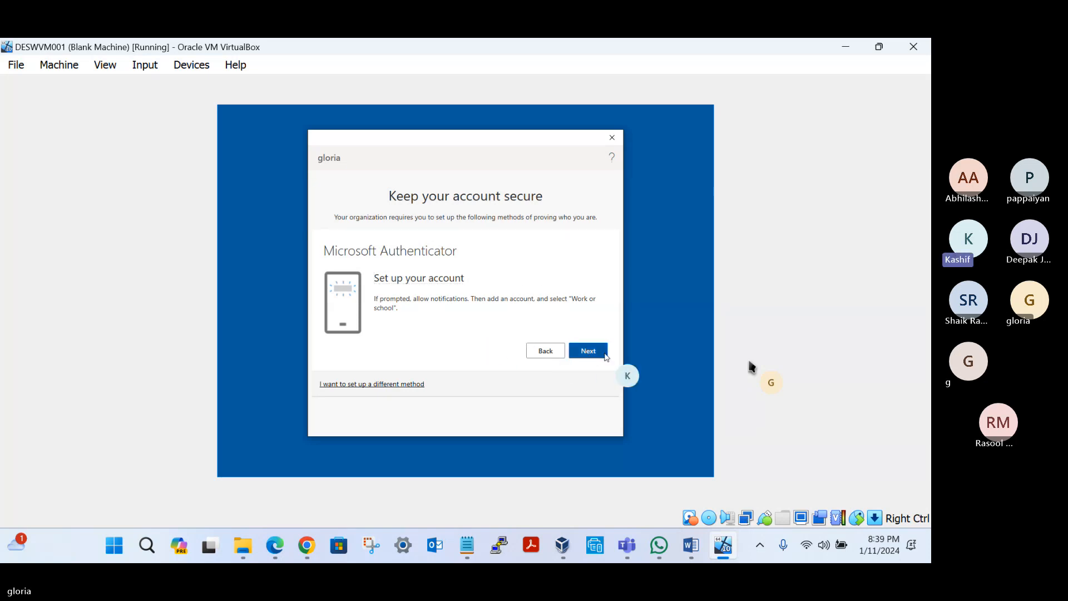
left_click(589, 351)
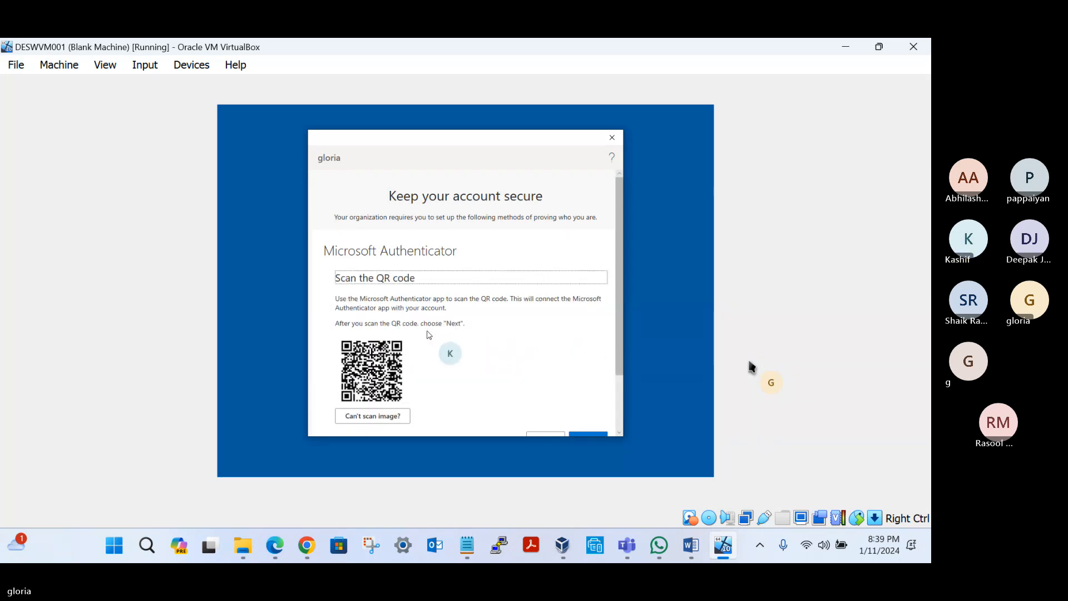
Step: Complete the Microsoft Authenticator registration after scanning the QR code and continue to the PIN setup
scroll(429, 334, "down", 1)
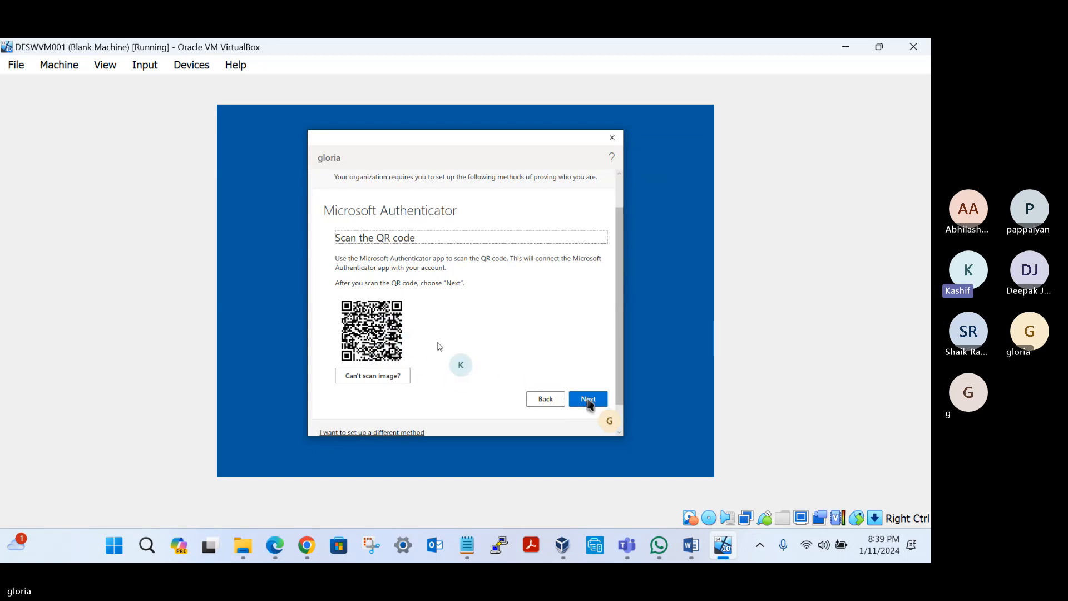
left_click(588, 400)
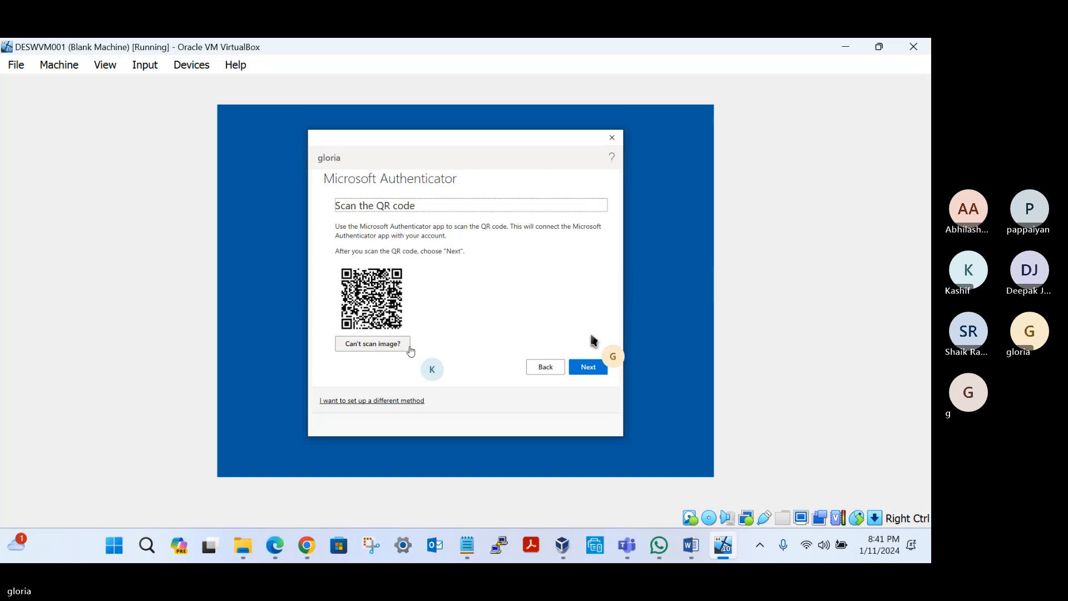
left_click(584, 372)
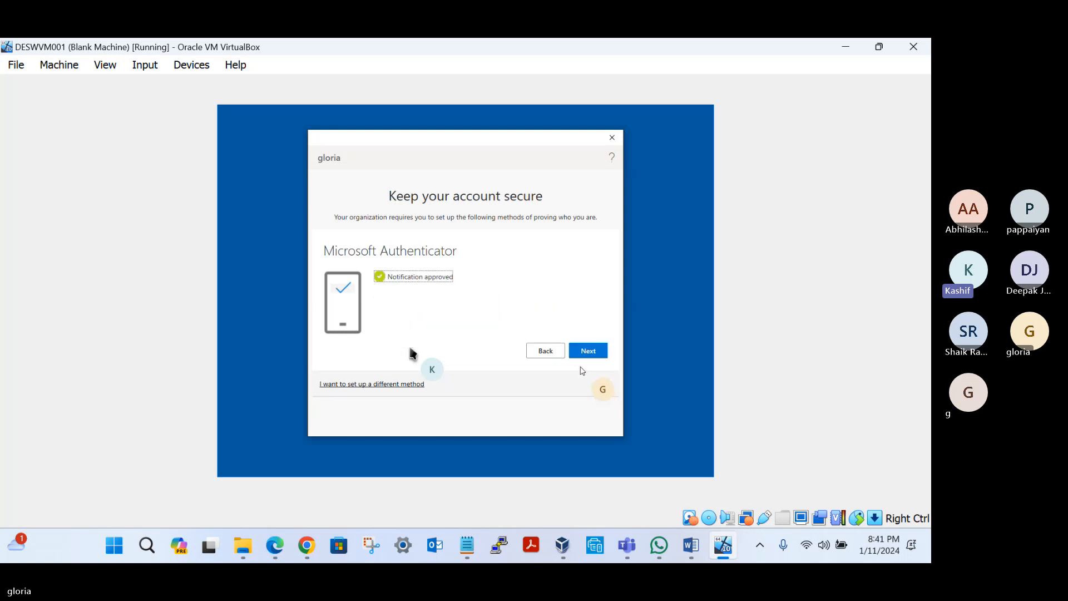
left_click(585, 351)
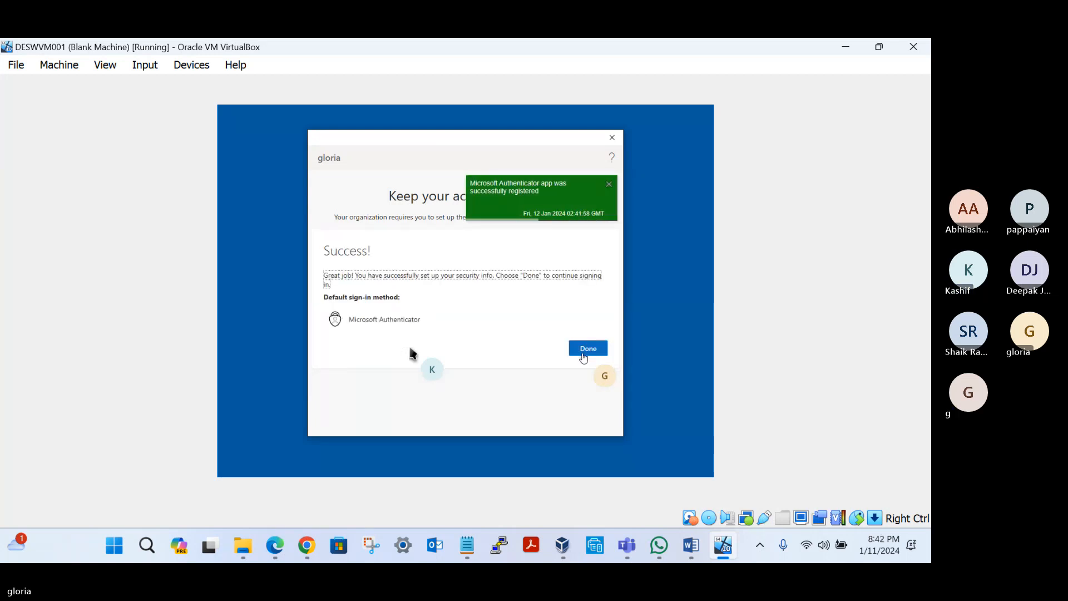
left_click(583, 354)
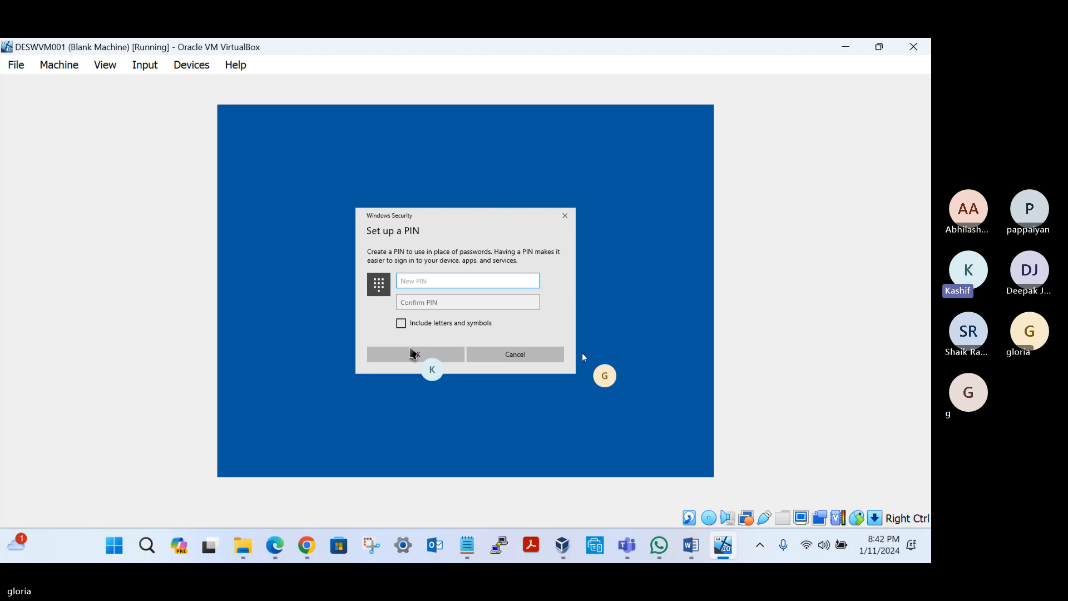
Step: Try to set up a four-character Windows Hello PIN, entering and confirming it in the New PIN and Confirm PIN fields
type("1")
left_click(435, 303)
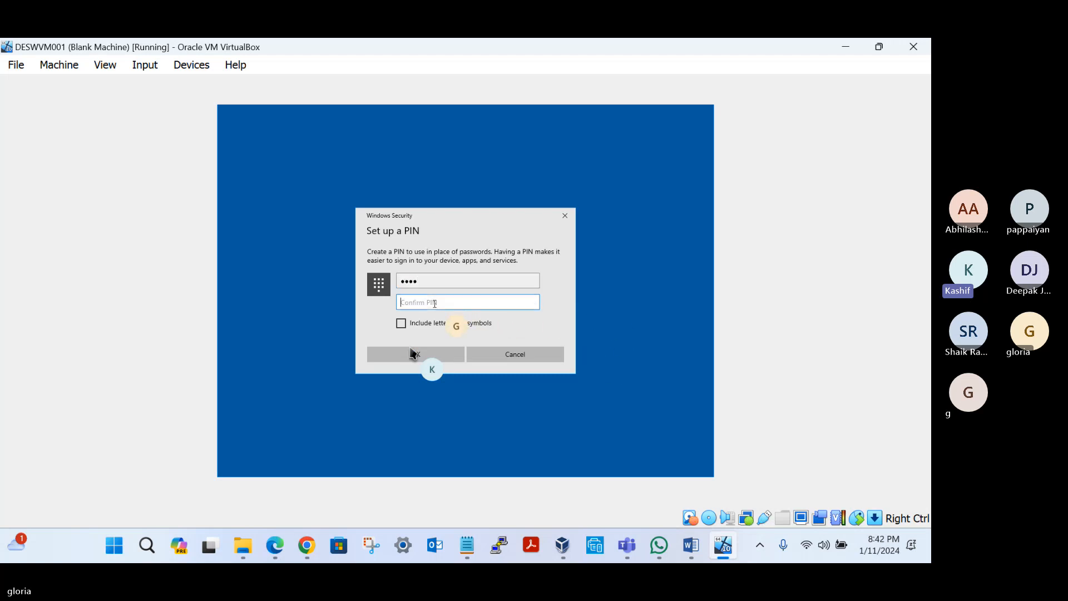
double_click(425, 284)
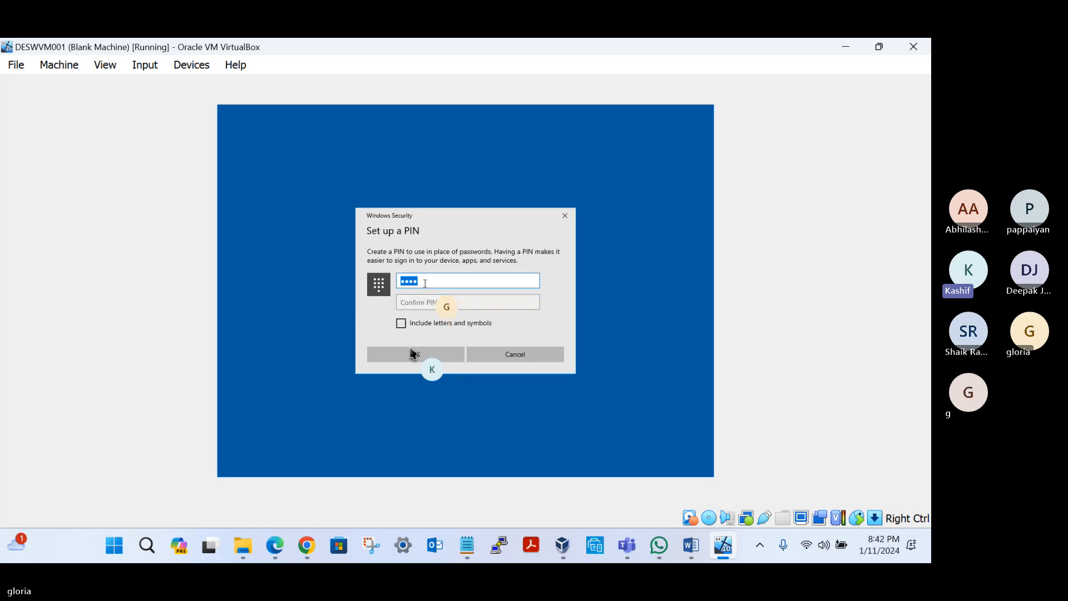
key("BackSpace")
type("1")
left_click(417, 302)
type("1")
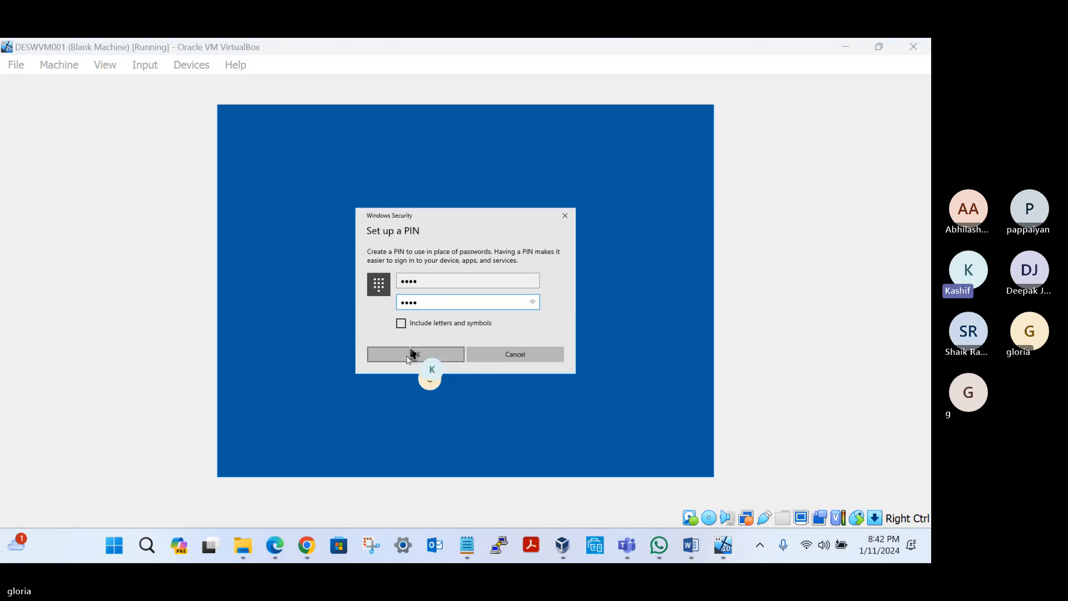
left_click(420, 354)
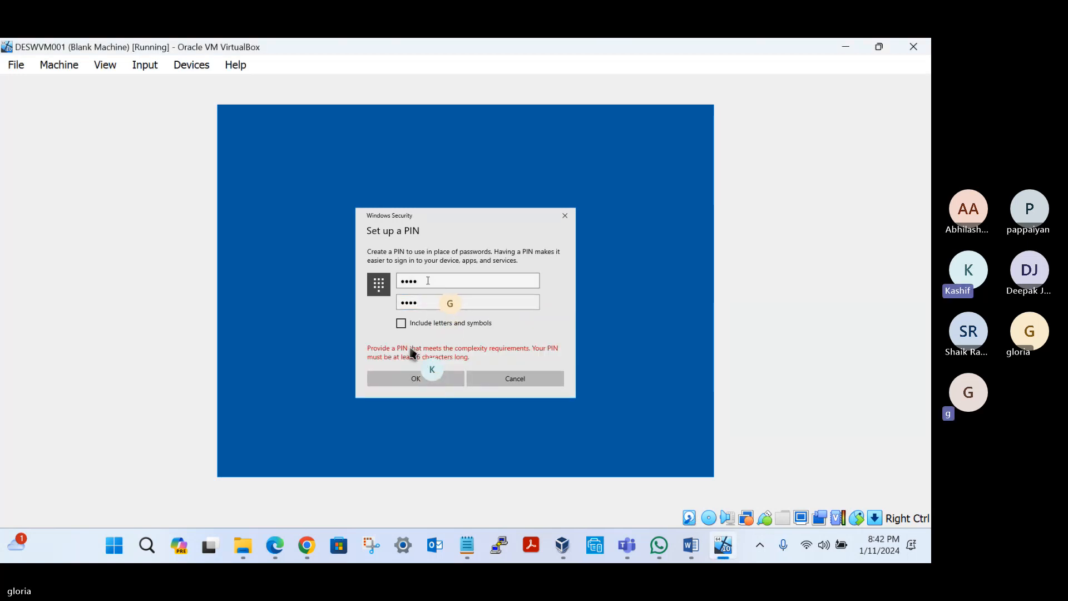
Step: Enter and confirm a six-character PIN and finish the Windows Hello setup to reach the desktop
double_click(427, 281)
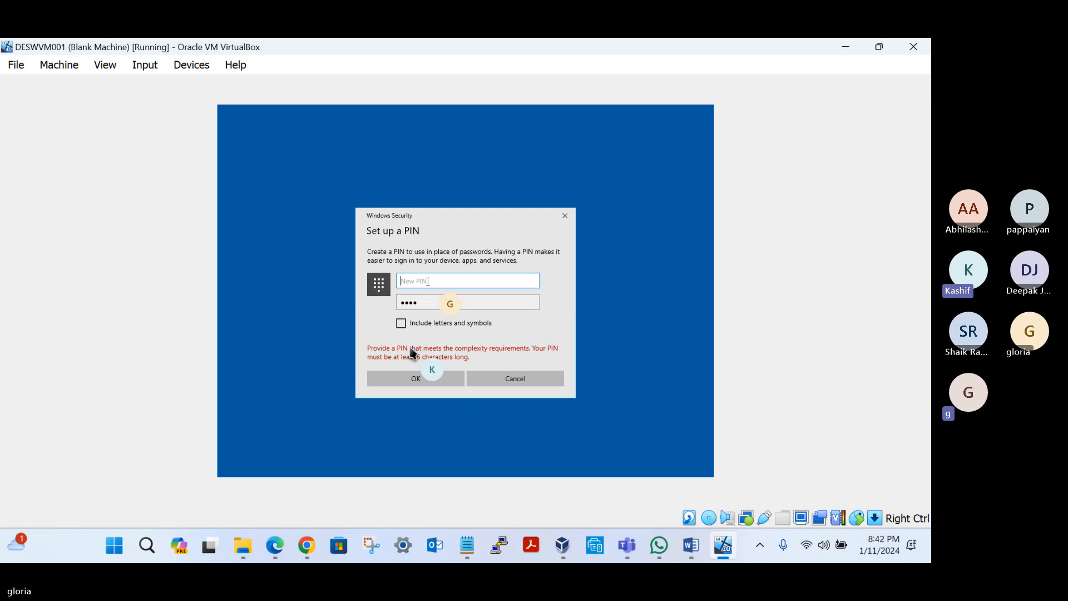
type("111111")
double_click(422, 308)
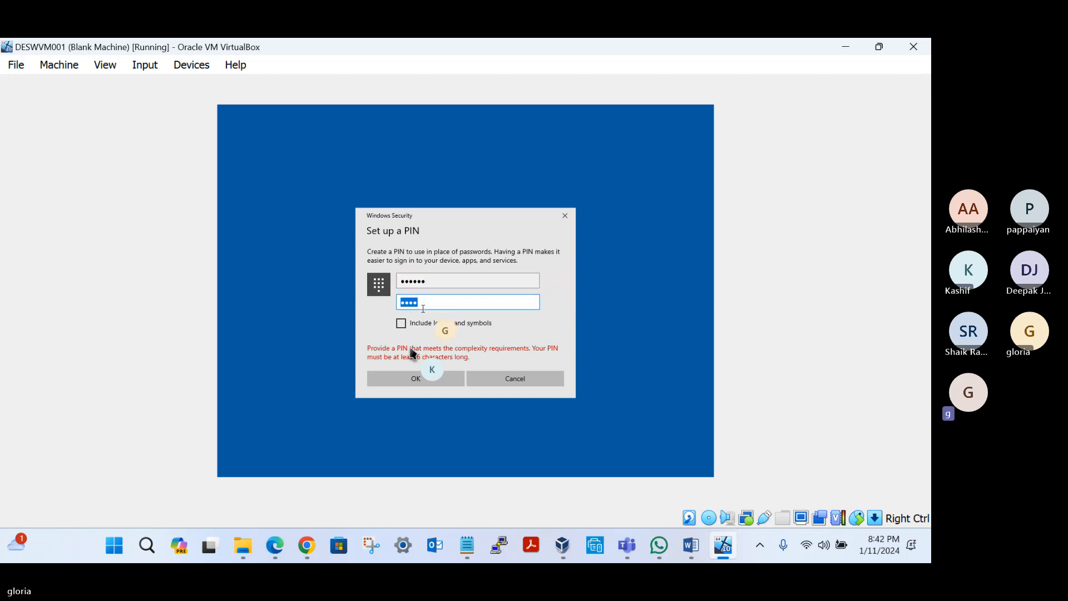
key("BackSpace")
type("111111")
key("Return")
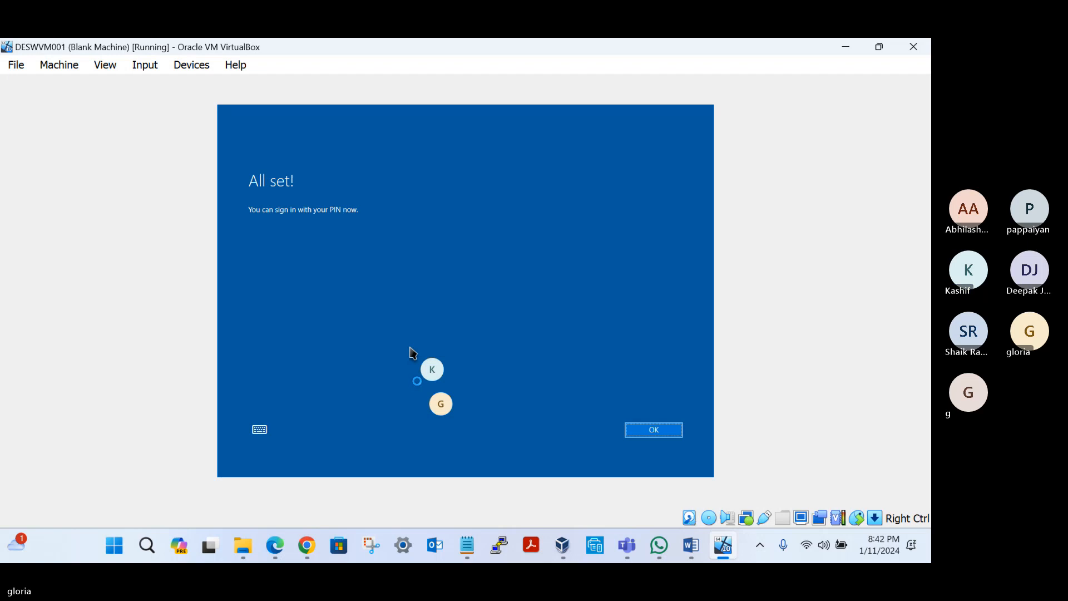
left_click(649, 432)
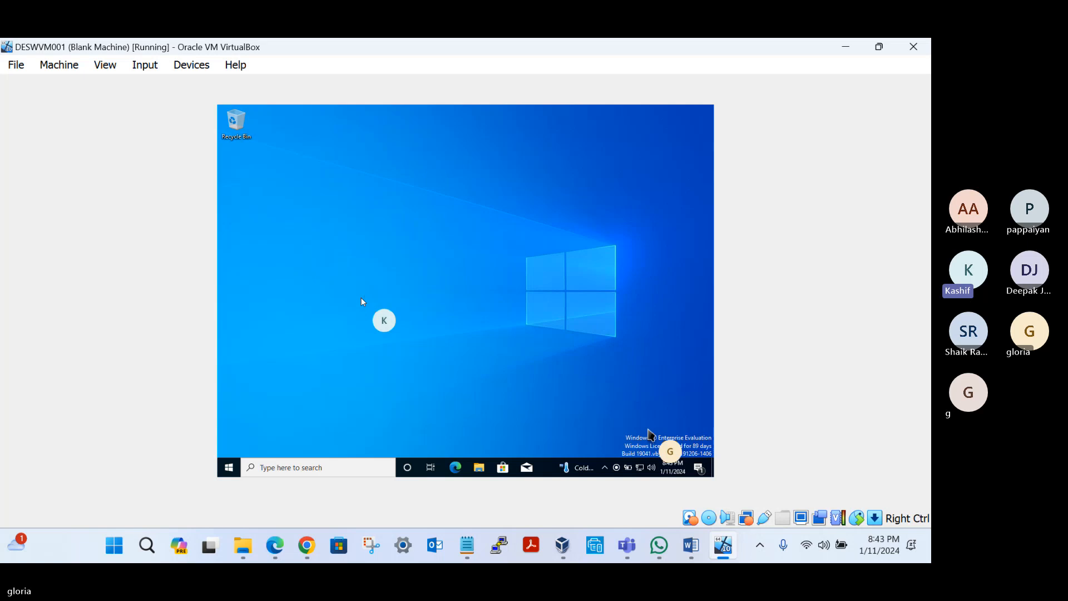
Step: Open the Access work or school page in the virtual machine's Windows Settings and expand the Azure AD connection
left_click(227, 472)
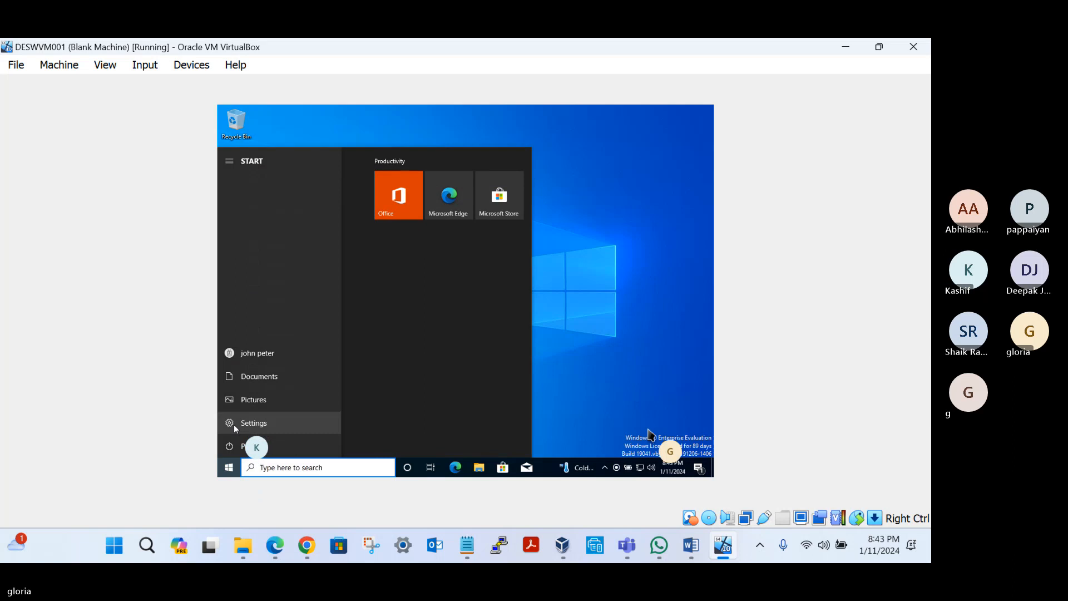
left_click(233, 424)
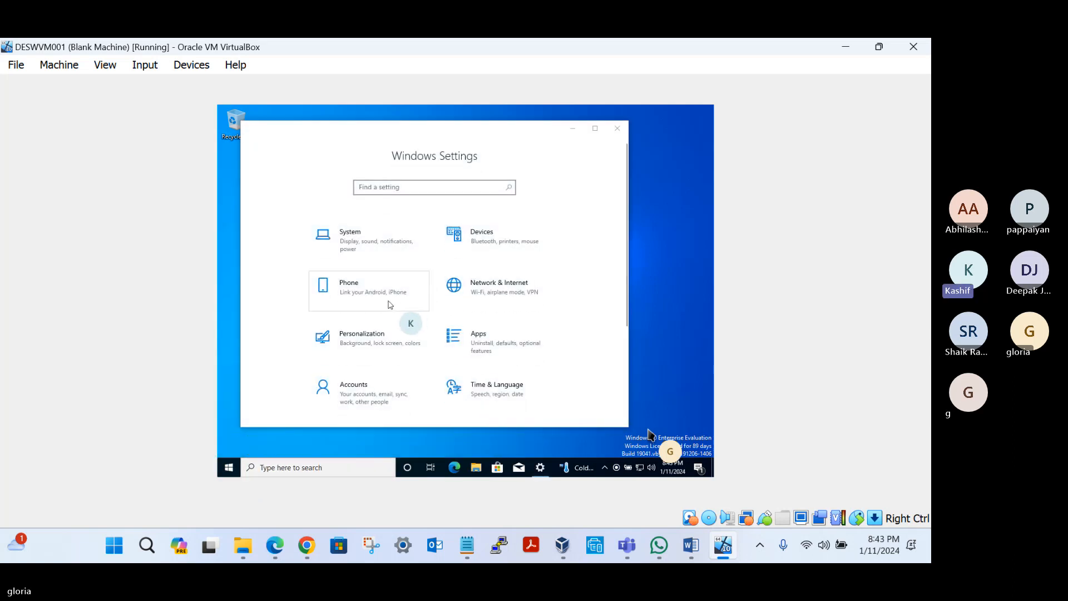
left_click(354, 384)
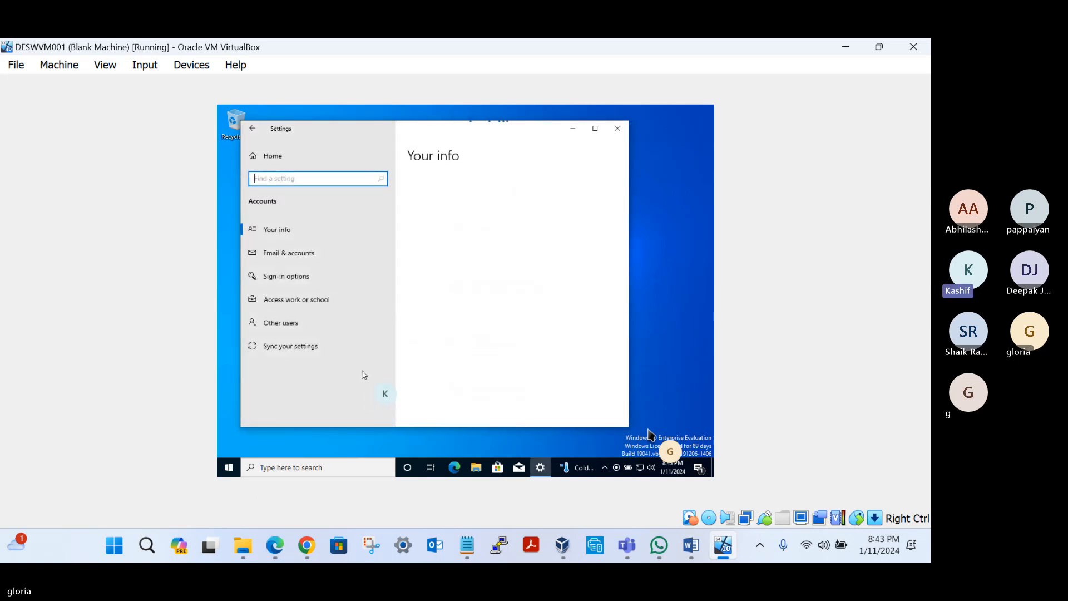
left_click(282, 300)
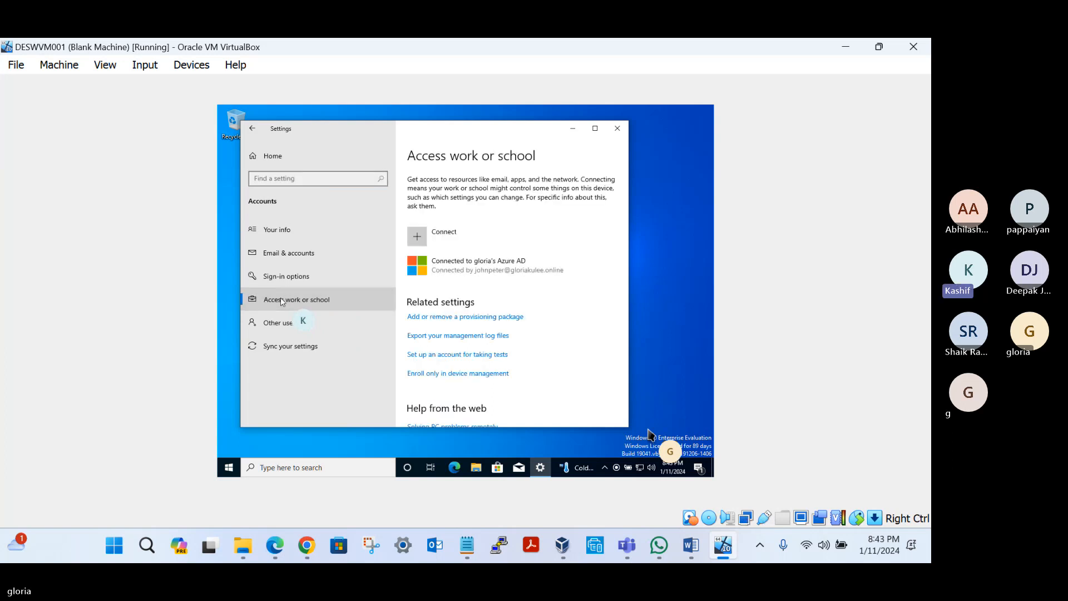
left_click(511, 270)
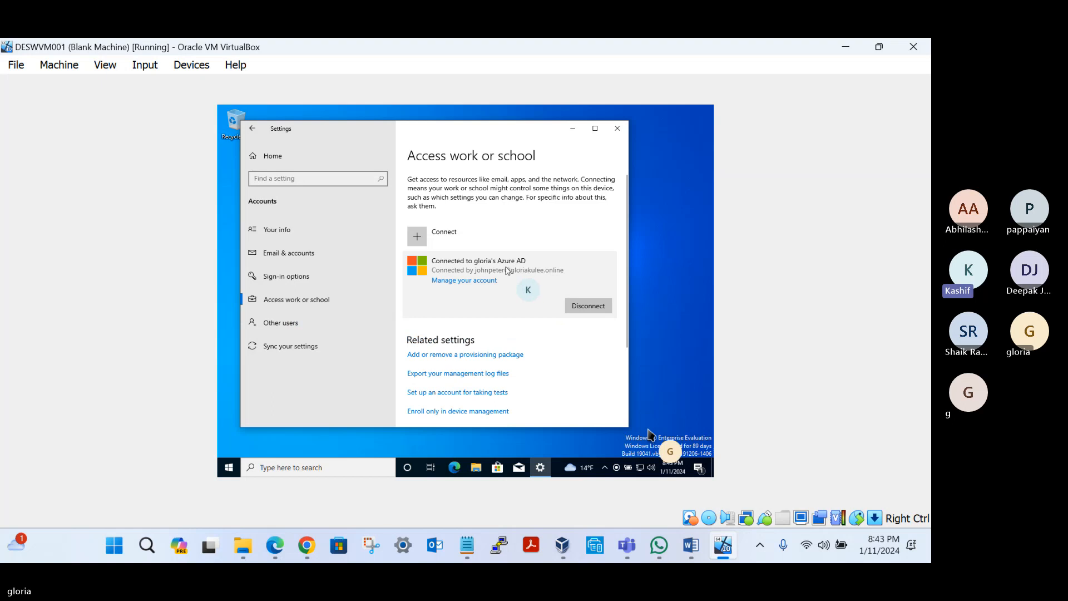
Step: Maximize the Settings window, review the Azure AD connection and related settings, and close Settings
left_click(595, 128)
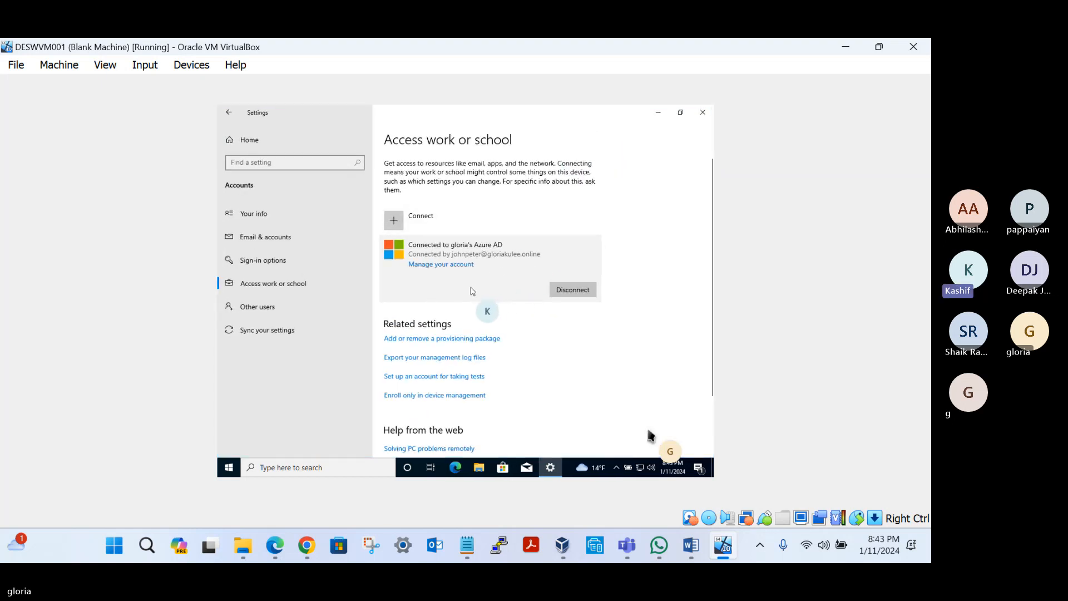
scroll(454, 293, "down", 3)
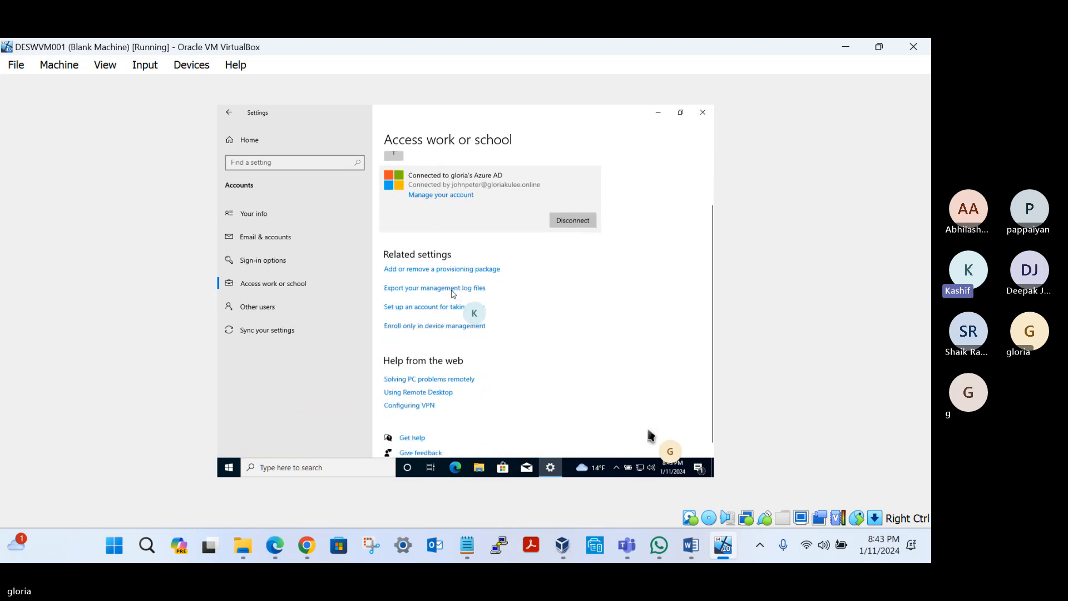
scroll(489, 243, "up", 3)
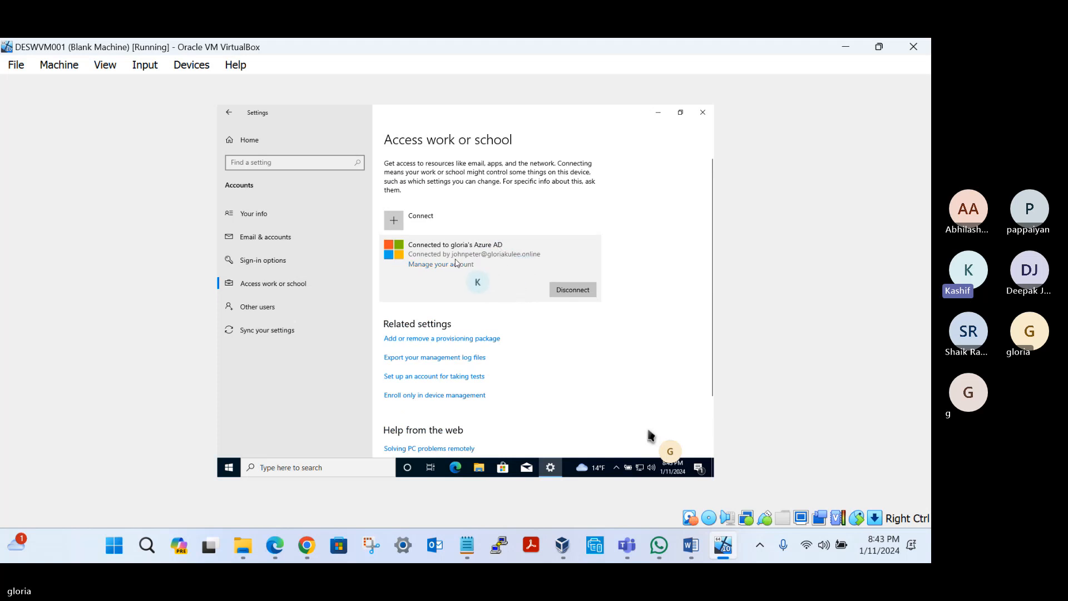
scroll(436, 314, "down", 2)
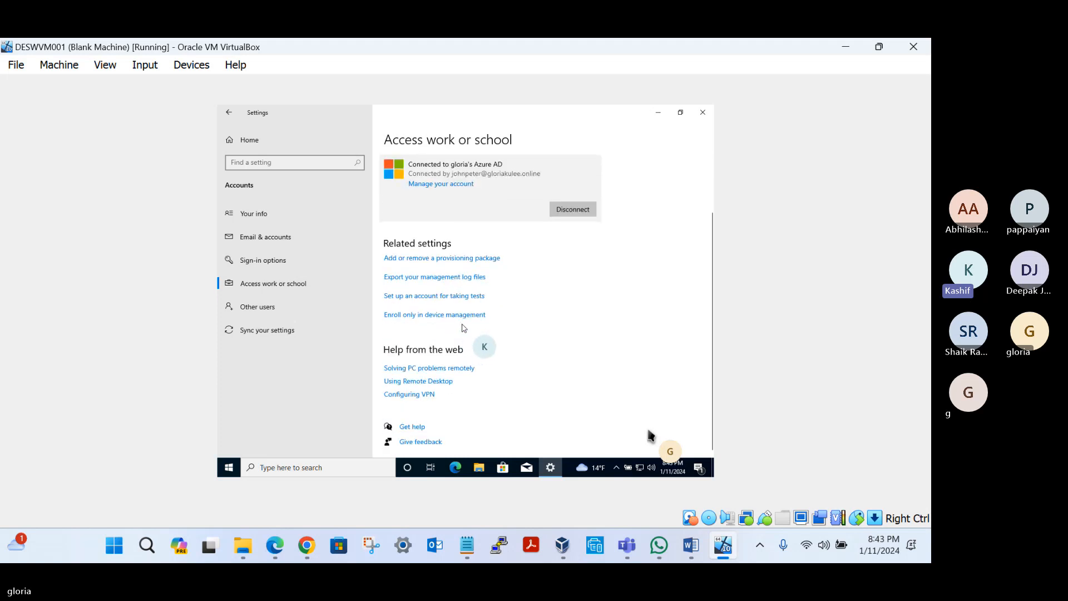
scroll(461, 206, "up", 2)
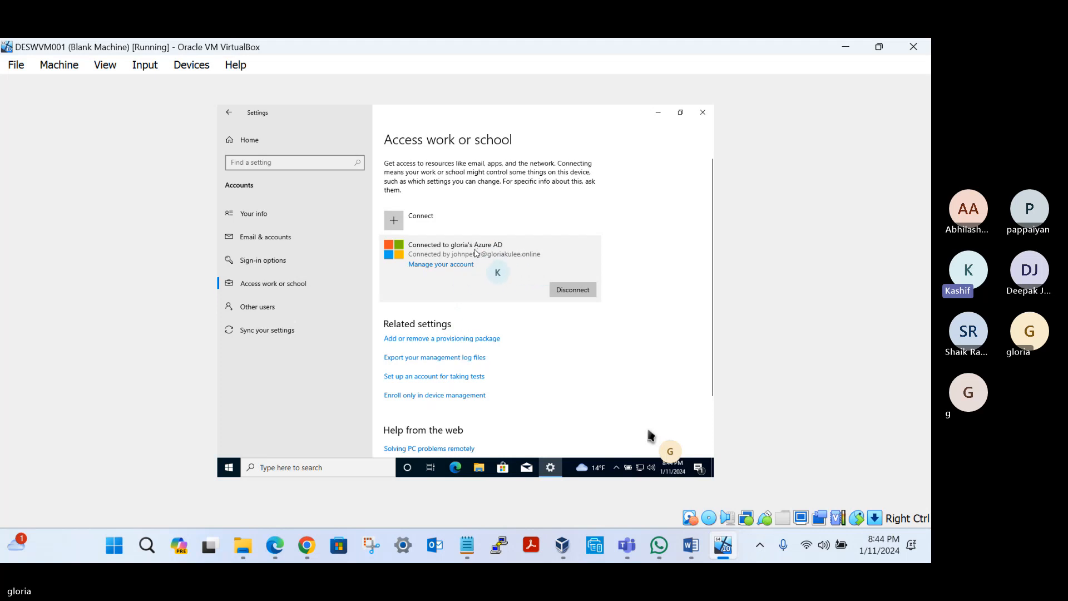
left_click(703, 112)
Step: Open Command Prompt in the virtual machine and run dsregcmd /status
left_click(302, 467)
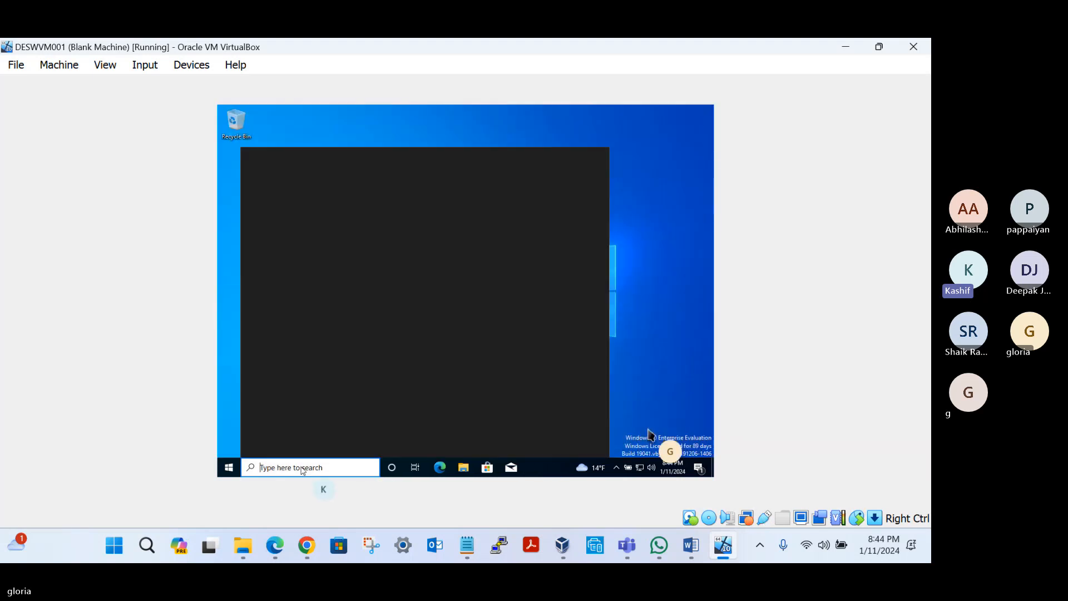
type("cmd")
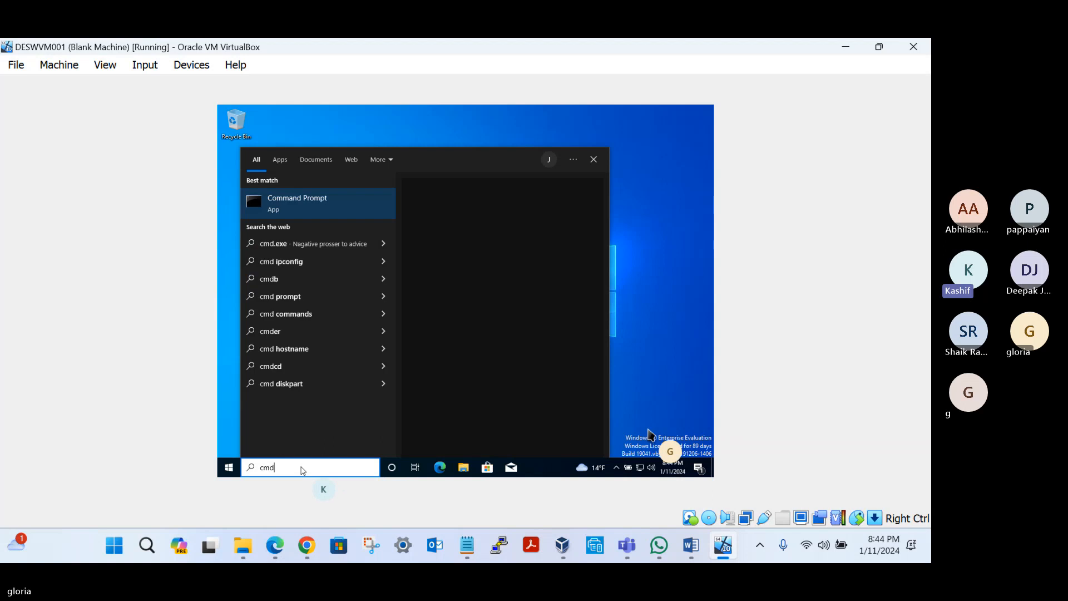
key("Return")
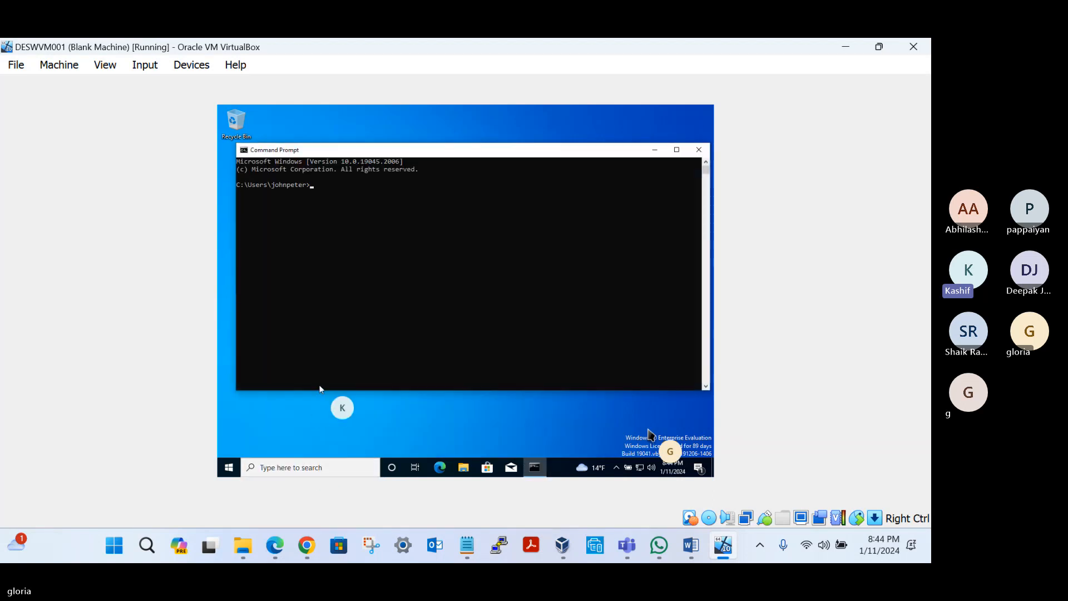
left_click(412, 265)
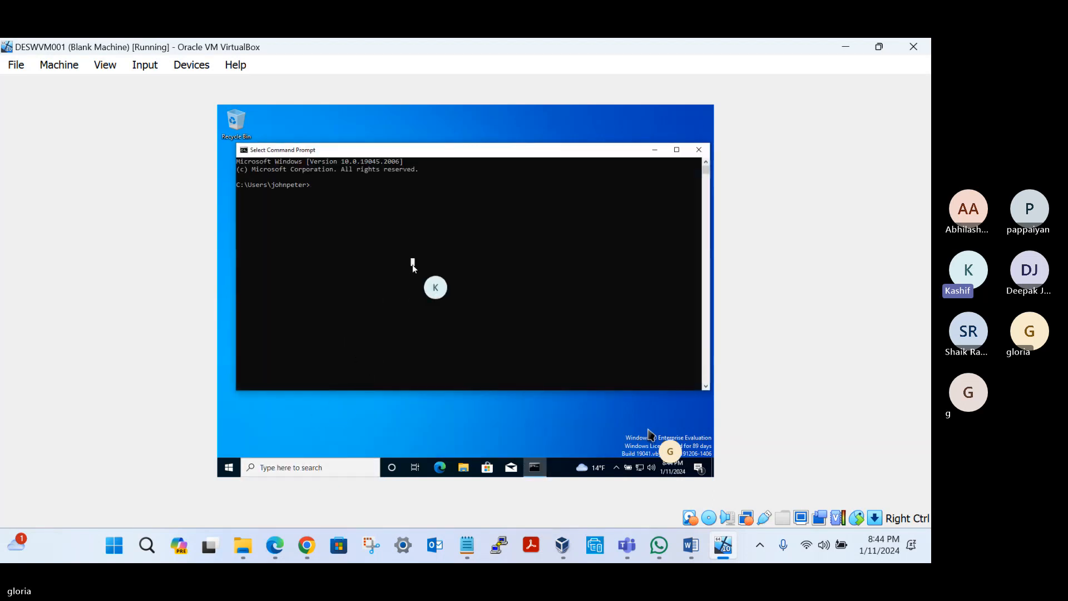
type("ds")
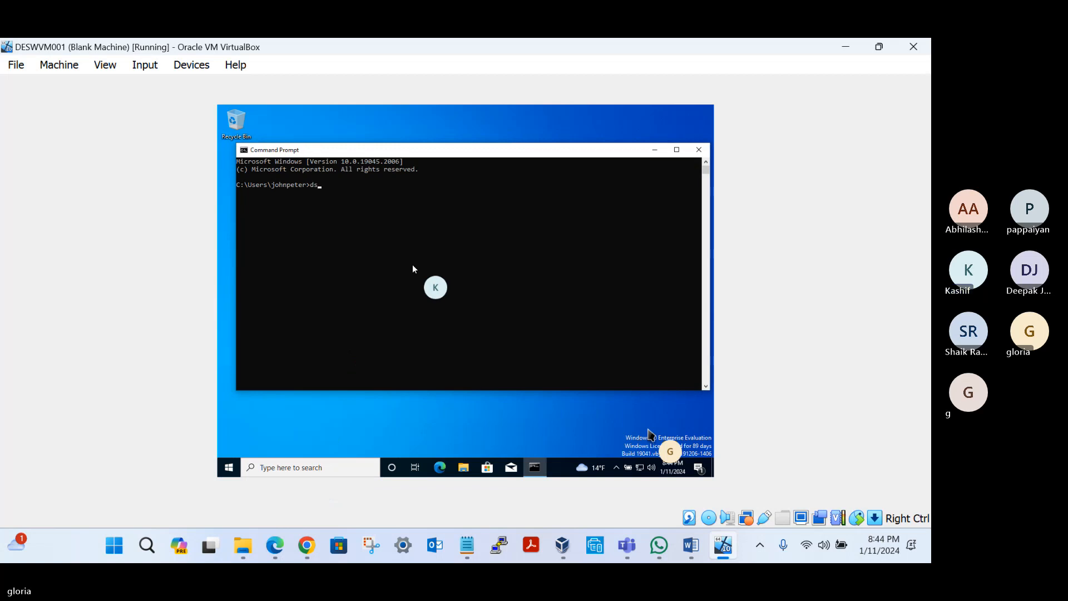
type("regcmd /status")
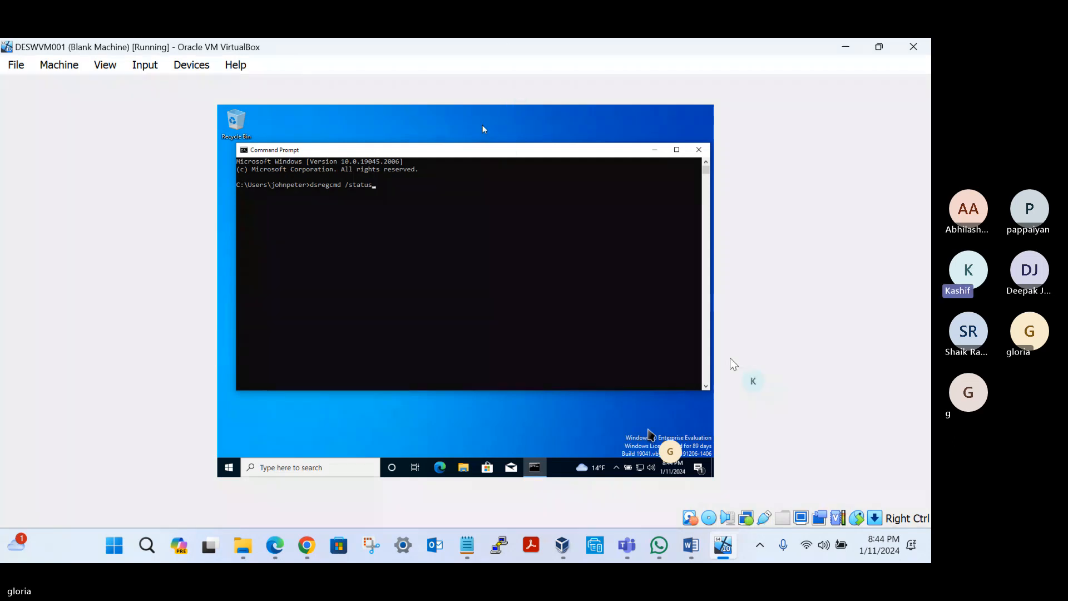
left_click(545, 254)
key("Return")
key("Return")
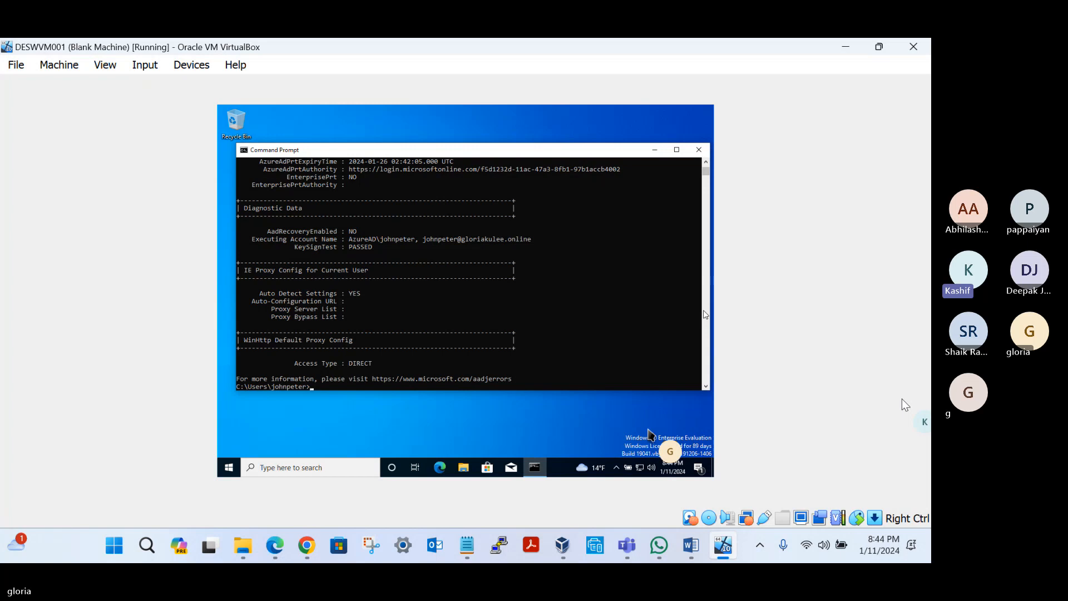
Step: Examine the Device State section of the command output, highlighting the AzureAdJoined, DomainJoined and Device Name entries
left_click(452, 292)
scroll(451, 292, "up", 12)
scroll(379, 277, "up", 8)
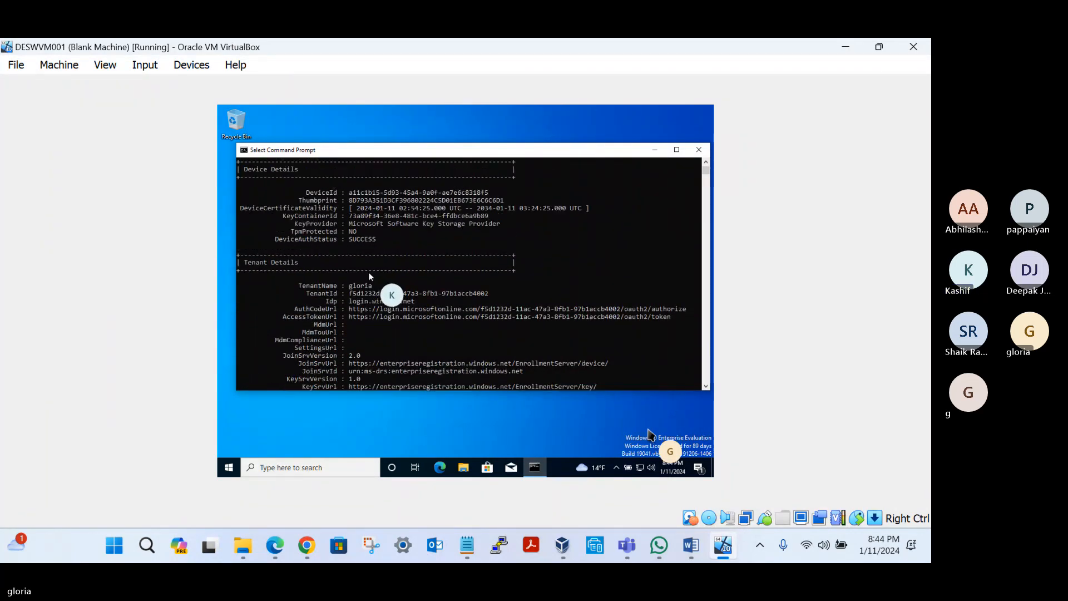
scroll(367, 273, "up", 2)
scroll(361, 260, "up", 3)
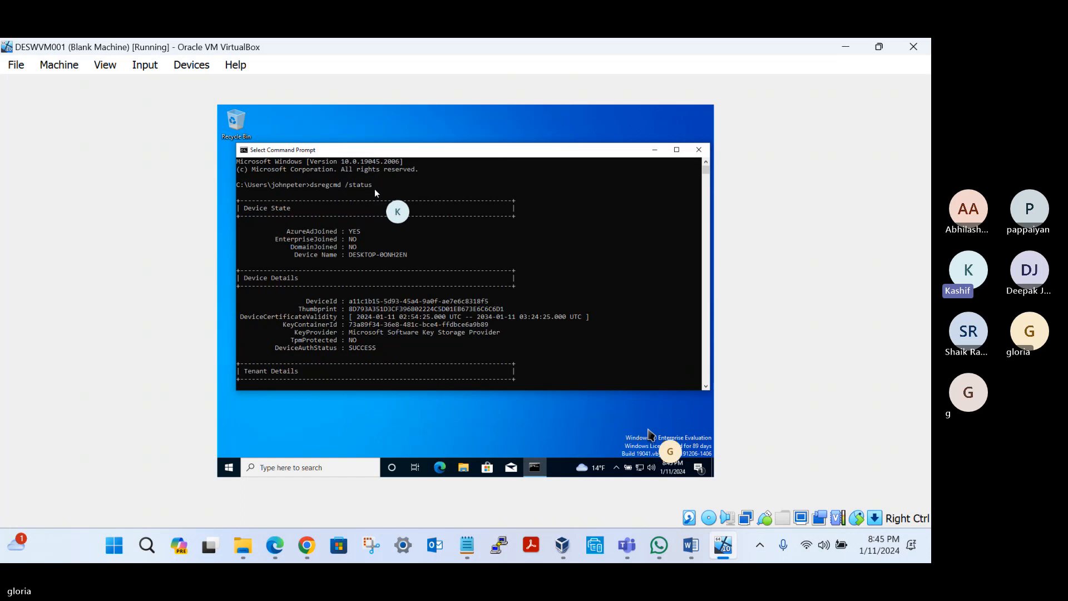
left_click_drag(287, 230, 362, 234)
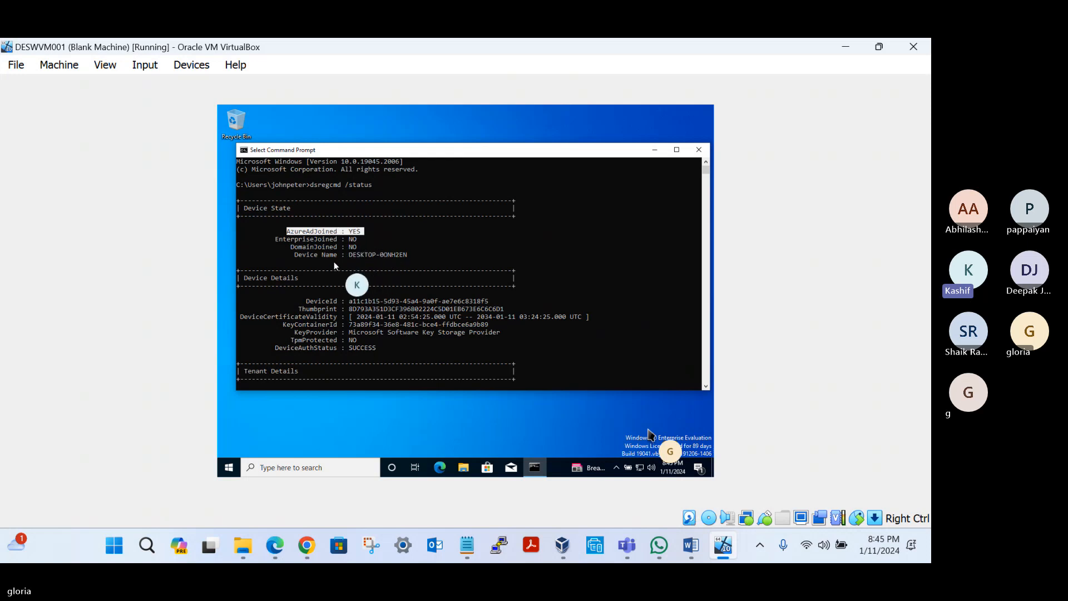
left_click(362, 247)
left_click_drag(362, 247, 296, 246)
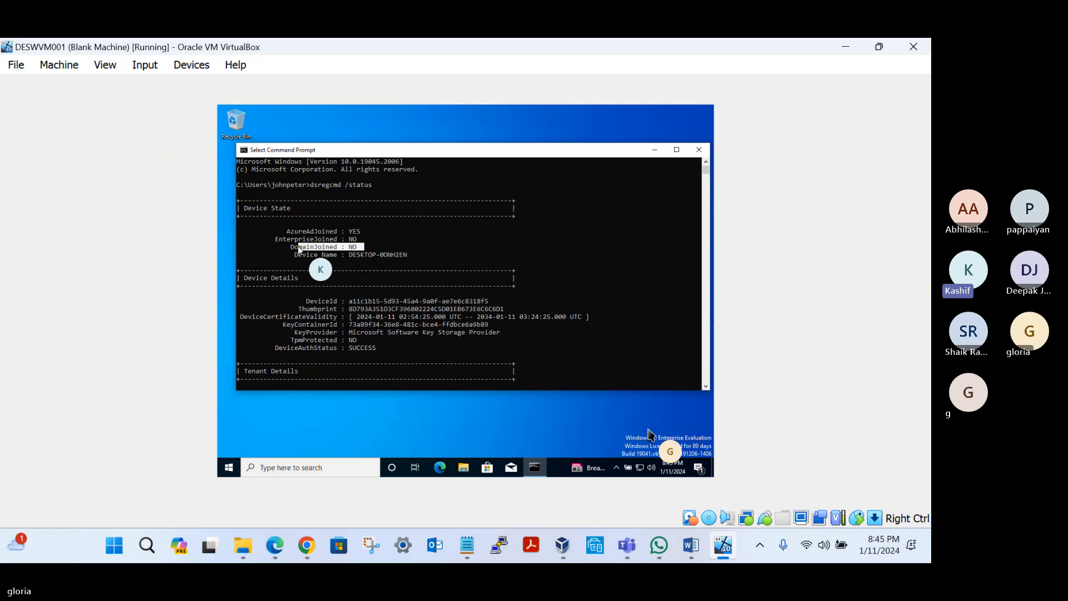
double_click(349, 255)
Step: Highlight the DeviceId in the command output and compare it with the Device ID in the Microsoft Entra admin center in Chrome
scroll(335, 277, "down", 2)
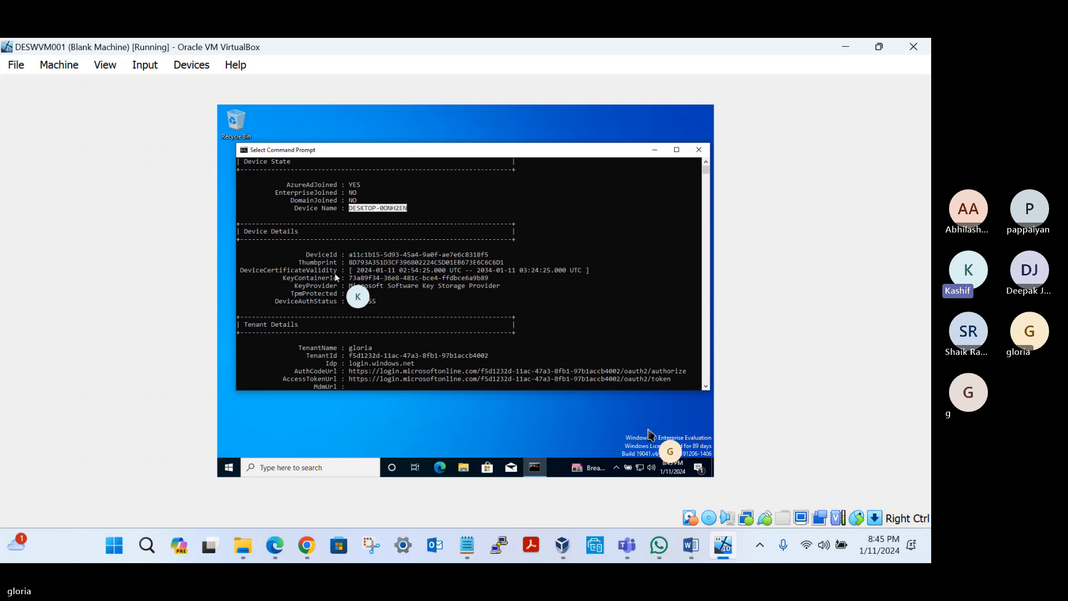
left_click_drag(348, 255, 488, 254)
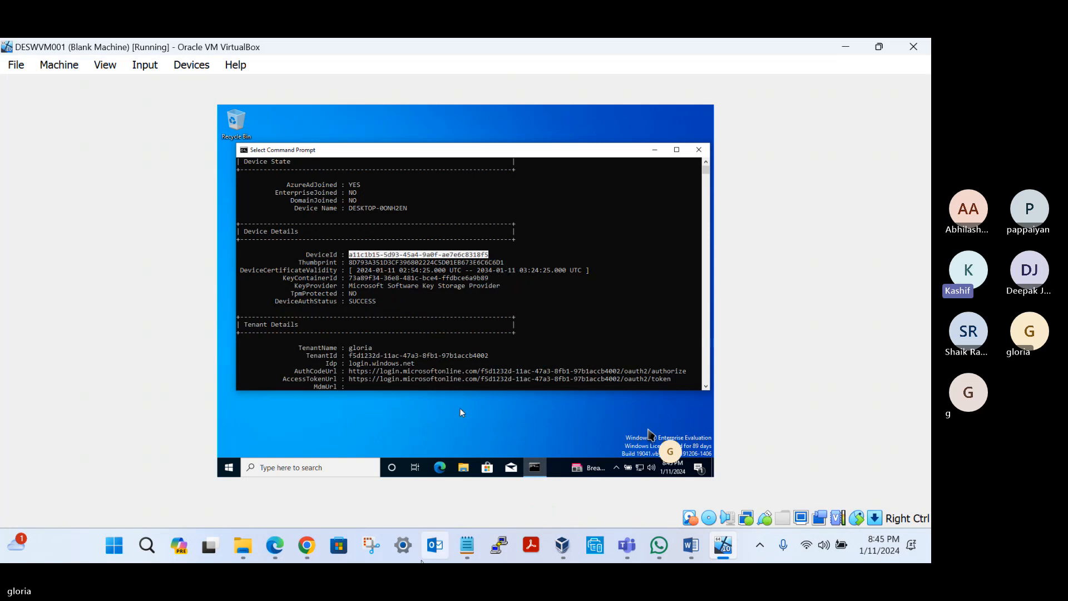
left_click(308, 550)
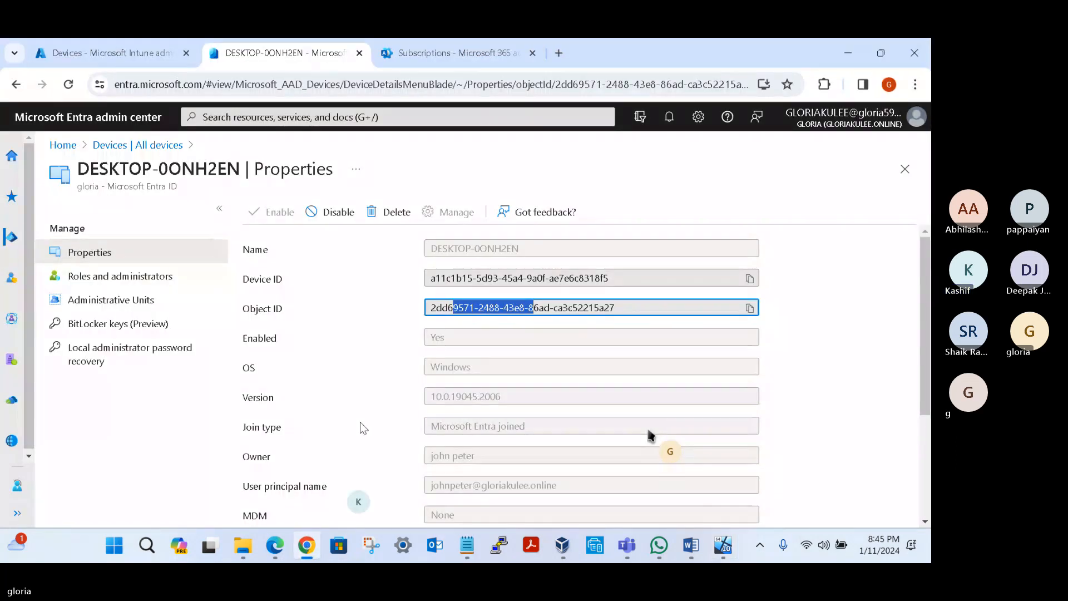
left_click(432, 277)
left_click_drag(433, 278, 451, 277)
left_click_drag(610, 279, 597, 278)
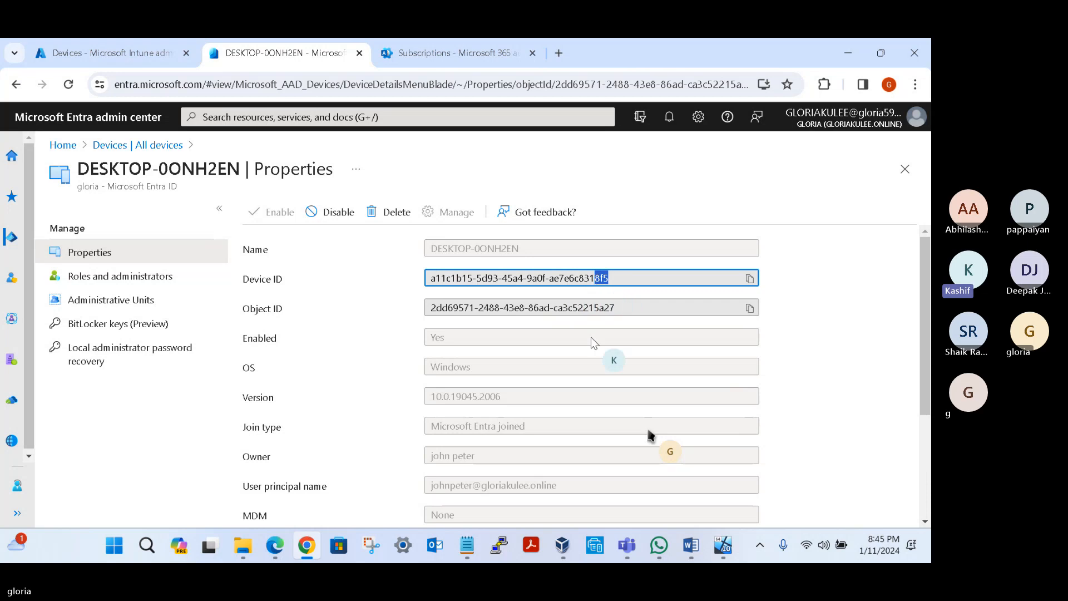
Step: Switch back to the VirtualBox virtual machine and highlight the TenantName and TenantId entries under Tenant Details in the dsregcmd output
left_click(721, 547)
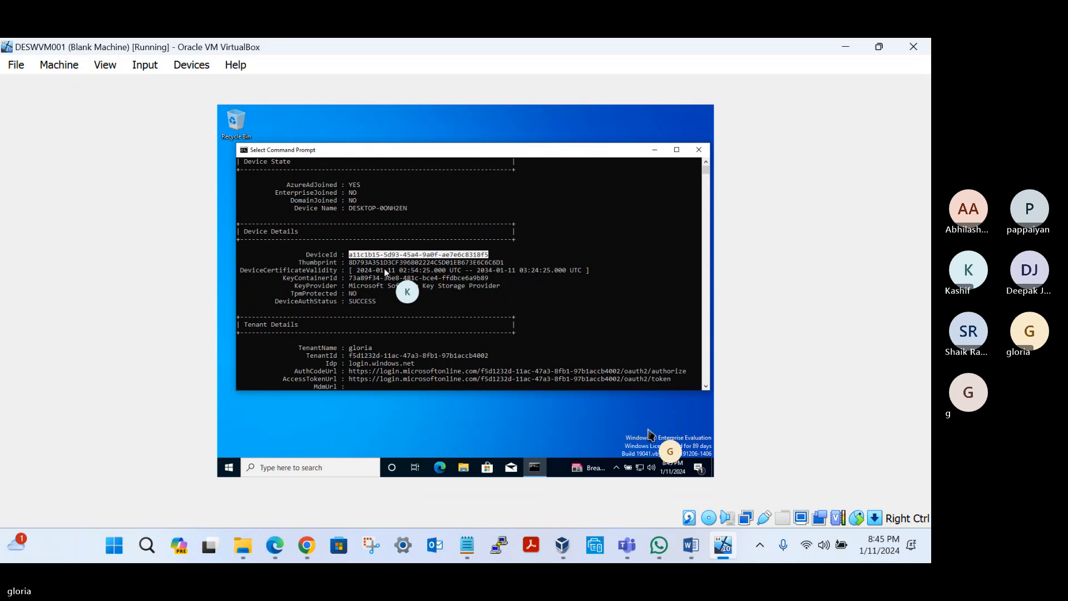
scroll(381, 290, "down", 2)
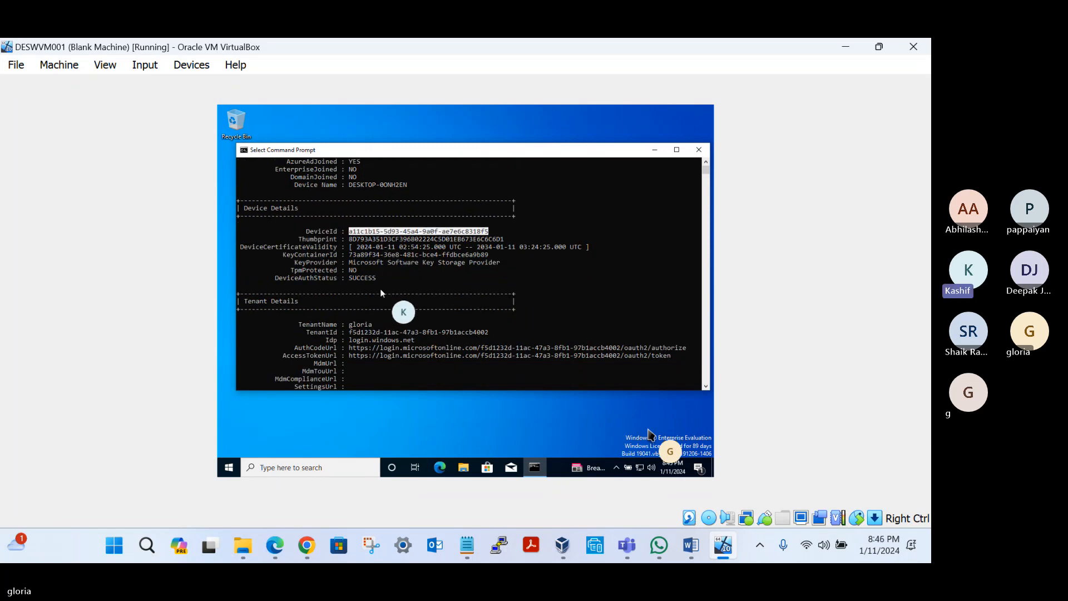
mouse_move(876, 47)
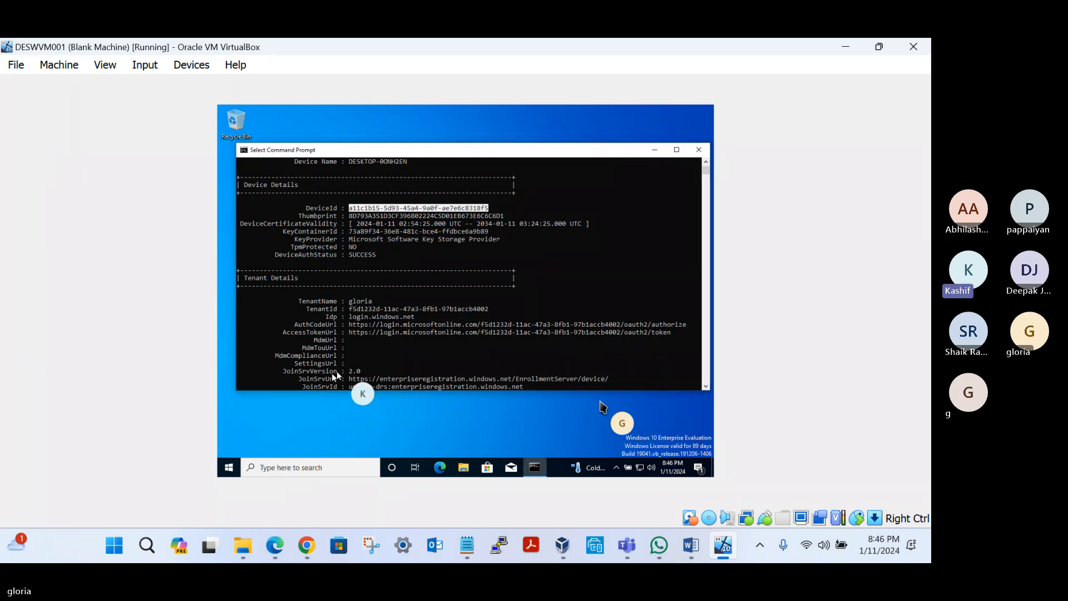
left_click(351, 301)
left_click_drag(351, 301, 370, 302)
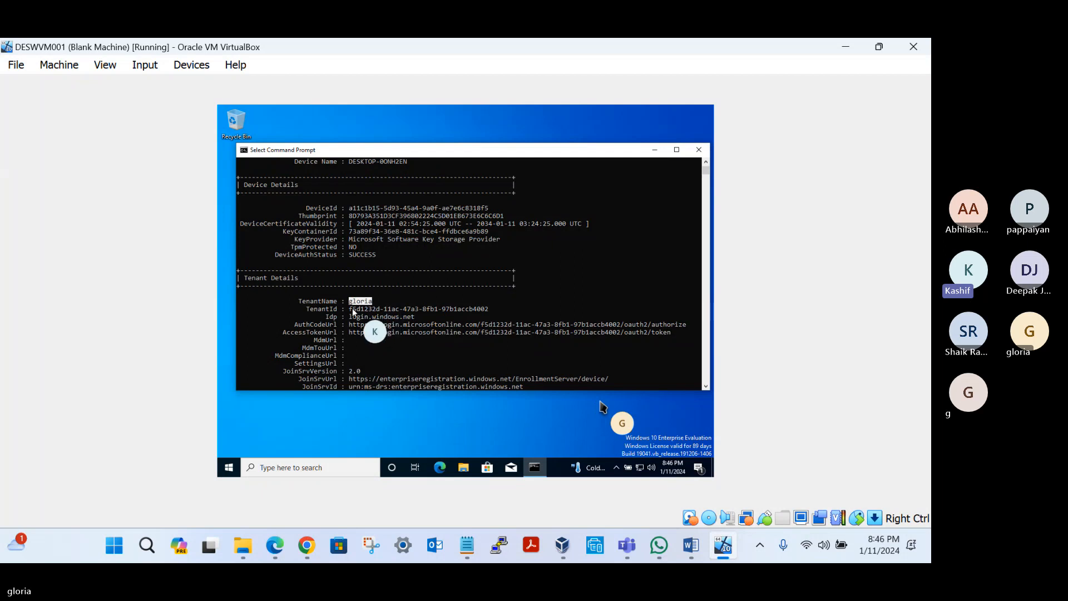
left_click_drag(351, 309, 492, 311)
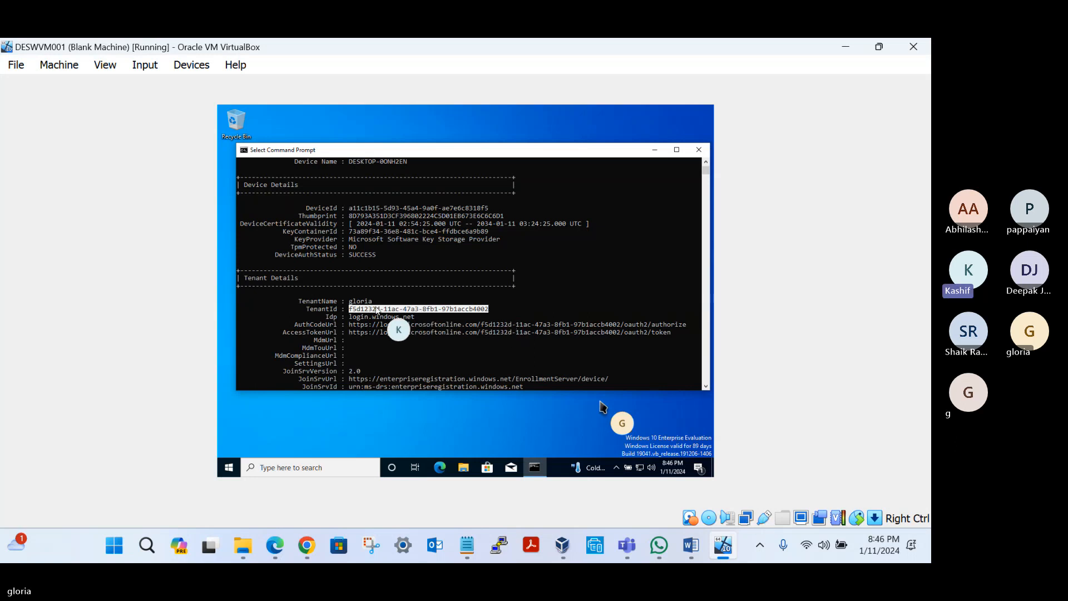
left_click_drag(295, 300, 491, 313)
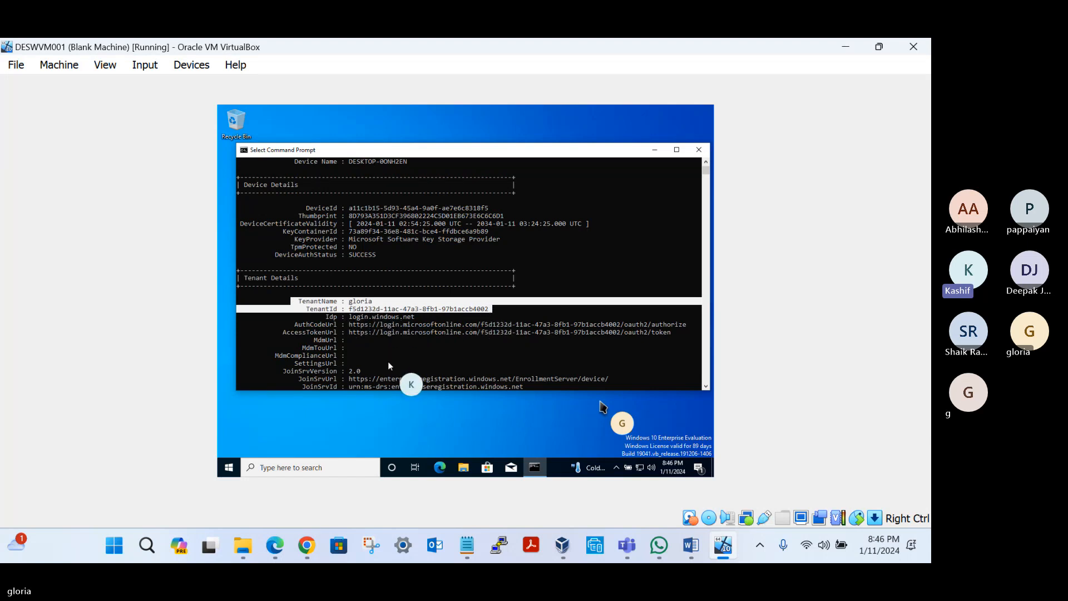
Step: Highlight the MDM entries from MdmUrl through SettingsUrl in the Tenant Details section
scroll(388, 362, "down", 2)
scroll(388, 360, "down", 4)
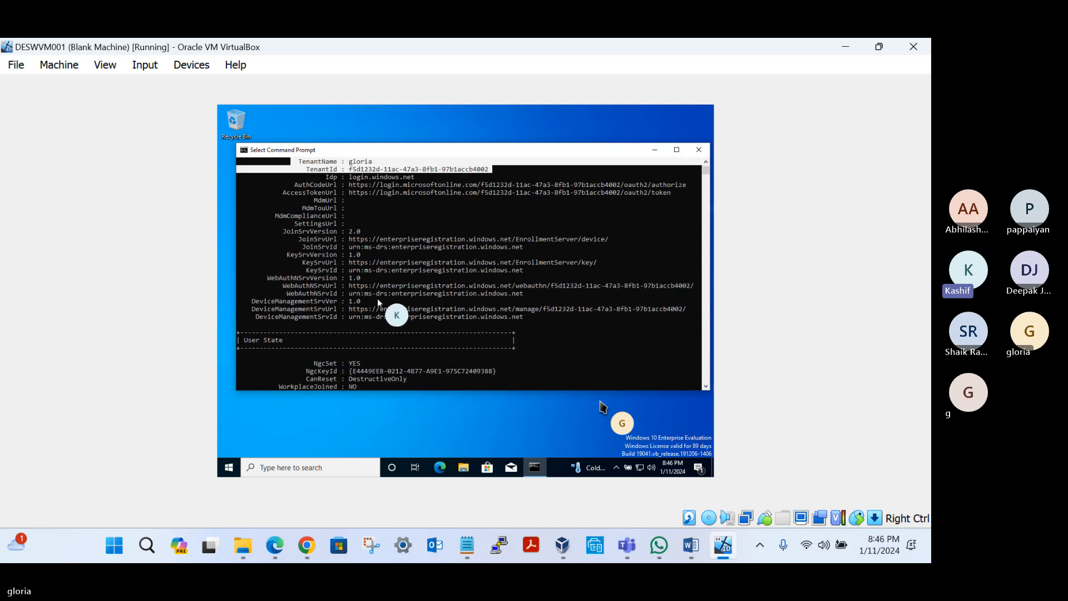
left_click_drag(304, 199, 646, 227)
left_click(304, 206)
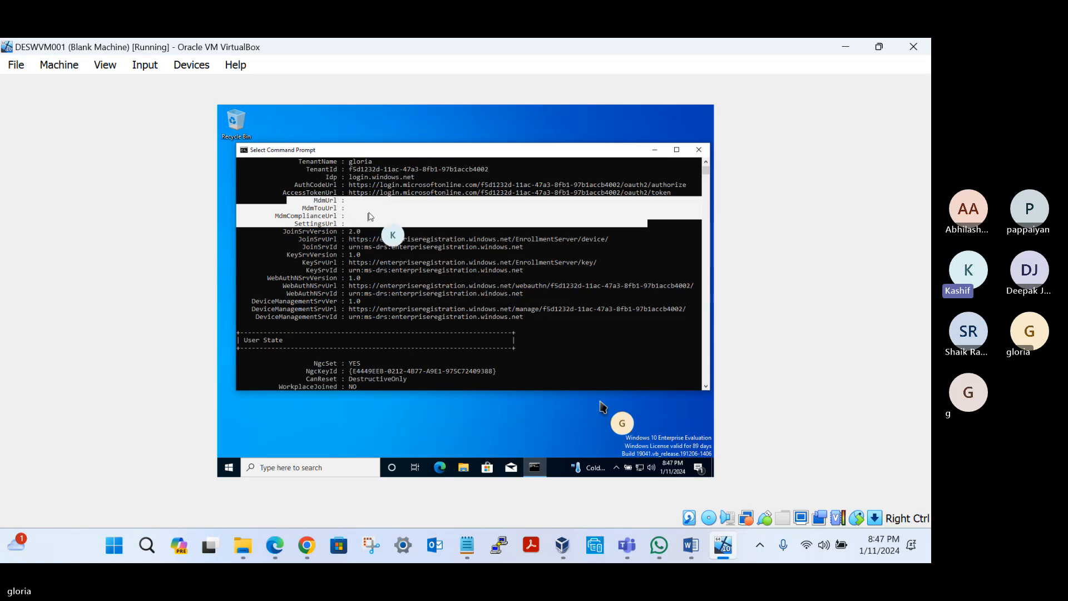
Step: Review the User State, SSO State, Diagnostic Data and proxy configuration sections of the output, and close Command Prompt
scroll(384, 259, "down", 3)
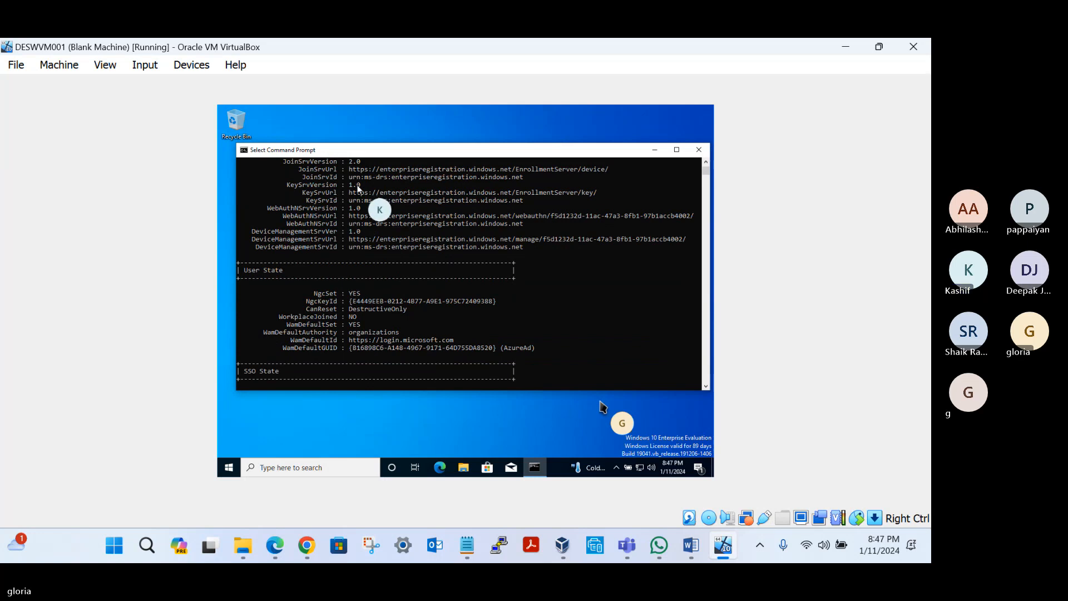
scroll(379, 245, "up", 3)
scroll(379, 248, "down", 6)
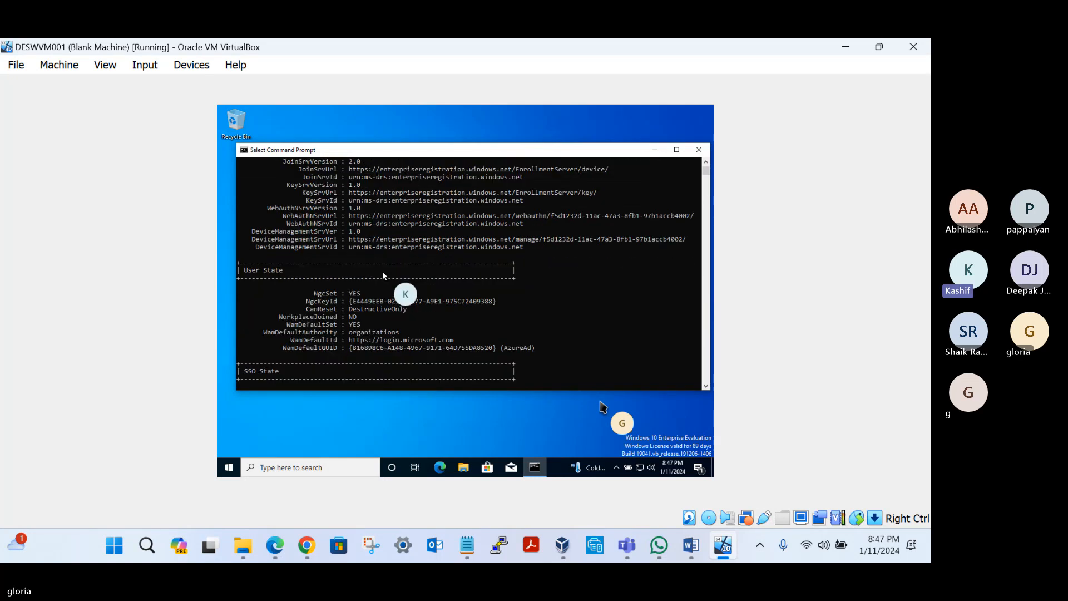
scroll(382, 283, "down", 1)
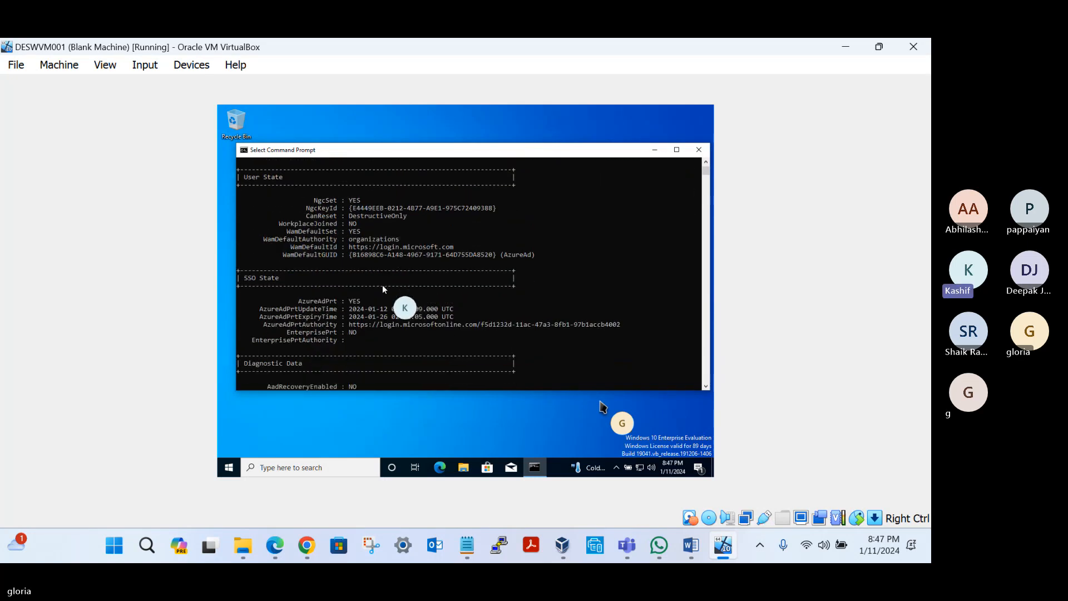
scroll(380, 290, "down", 3)
scroll(378, 294, "down", 4)
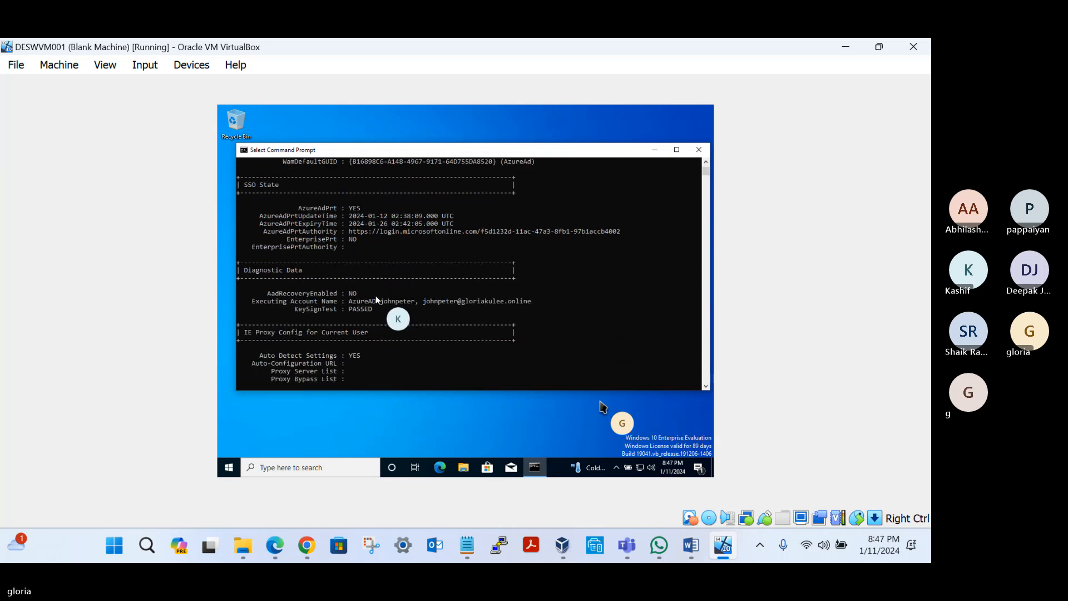
scroll(372, 303, "down", 2)
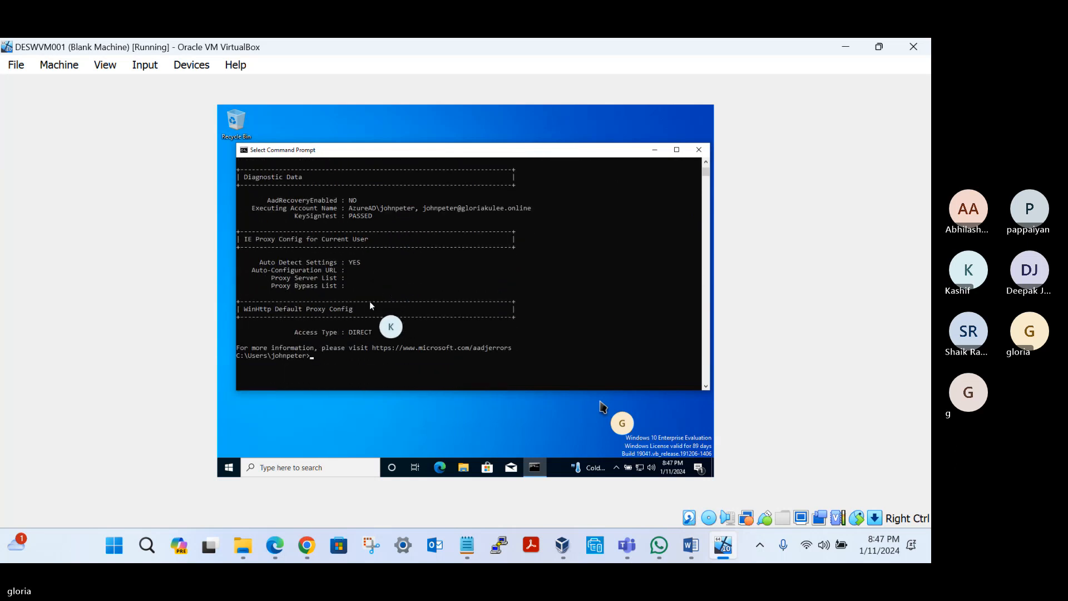
scroll(293, 258, "up", 5)
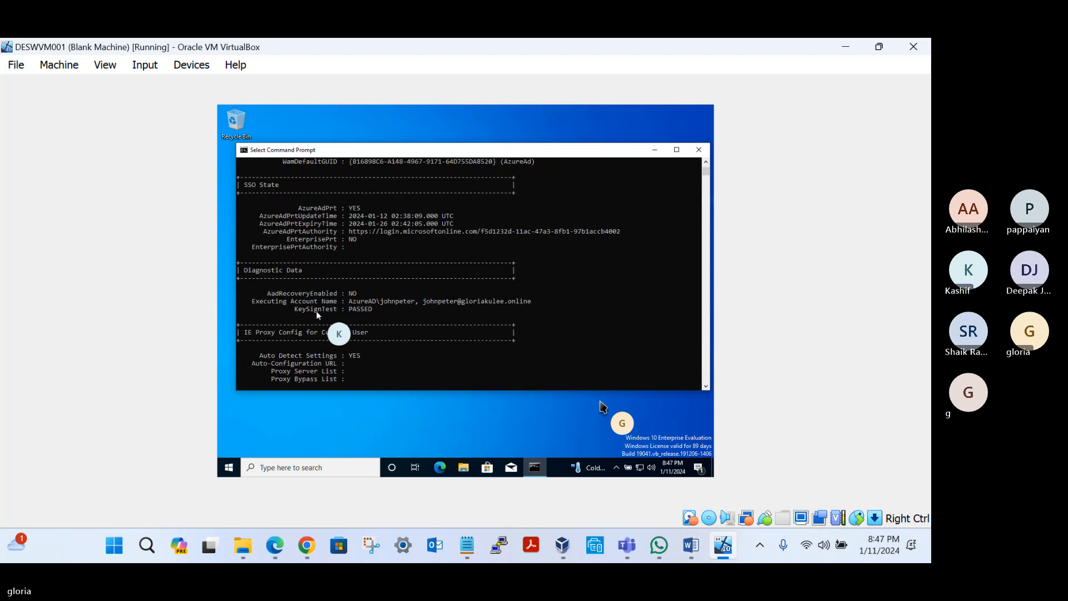
scroll(300, 342, "down", 4)
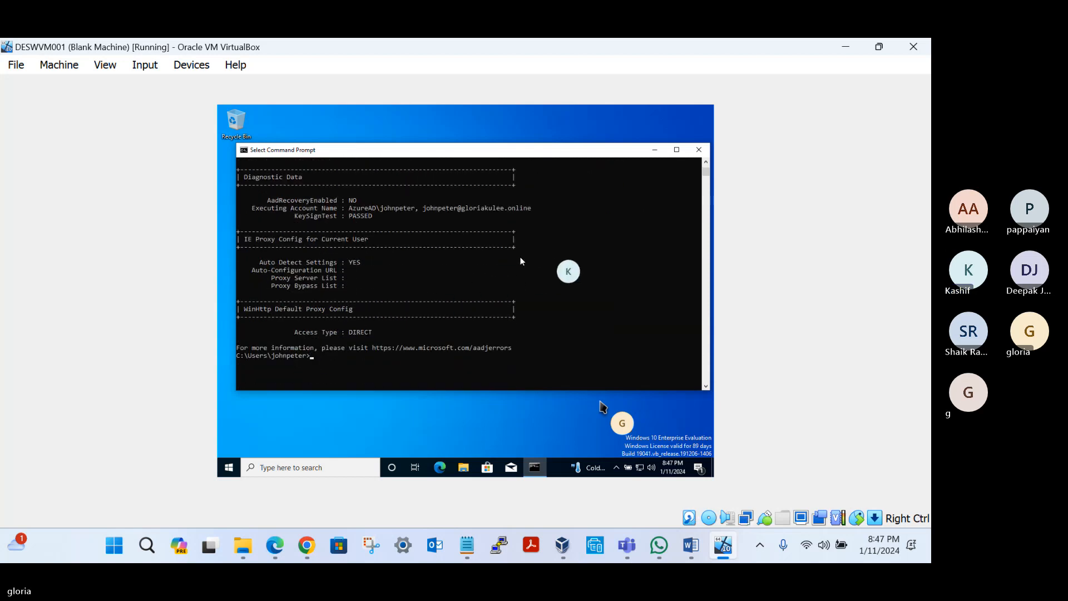
left_click(698, 151)
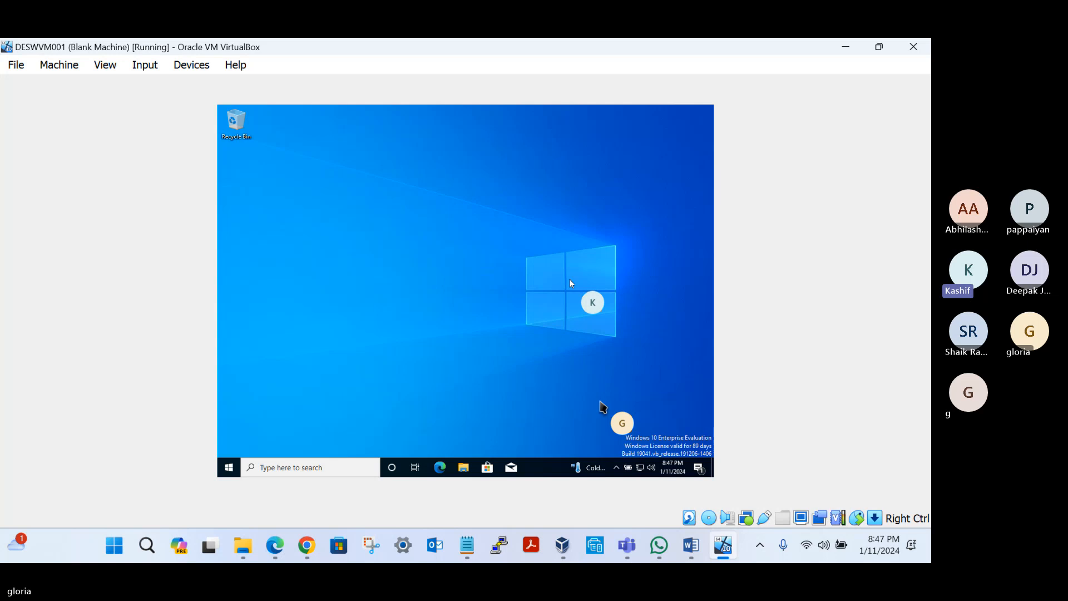
Step: Search for Event Viewer in the virtual machine, open it and maximize its window
left_click(282, 467)
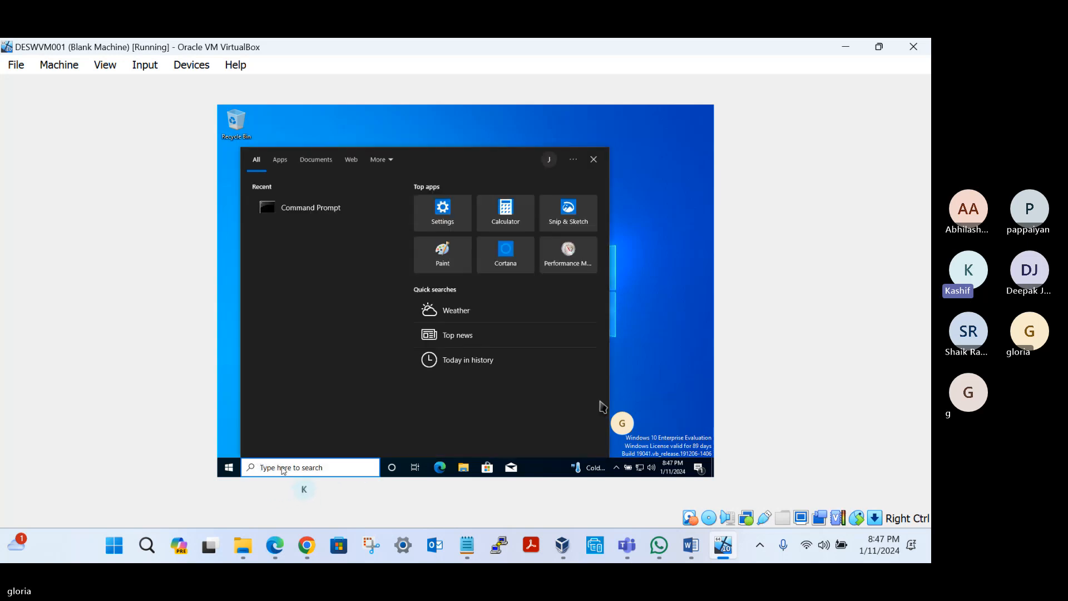
type("event")
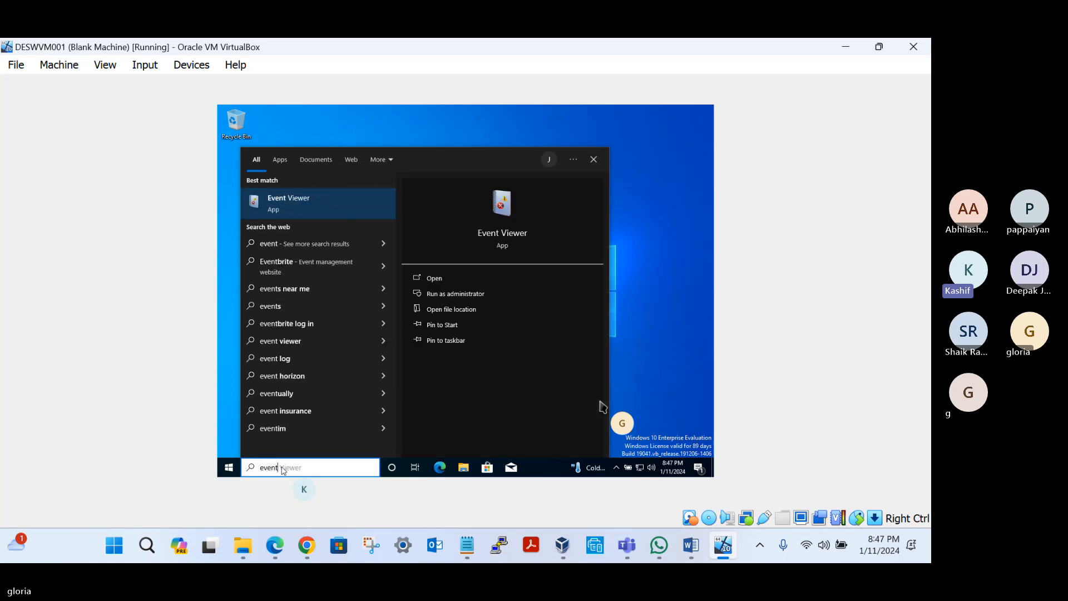
left_click(318, 209)
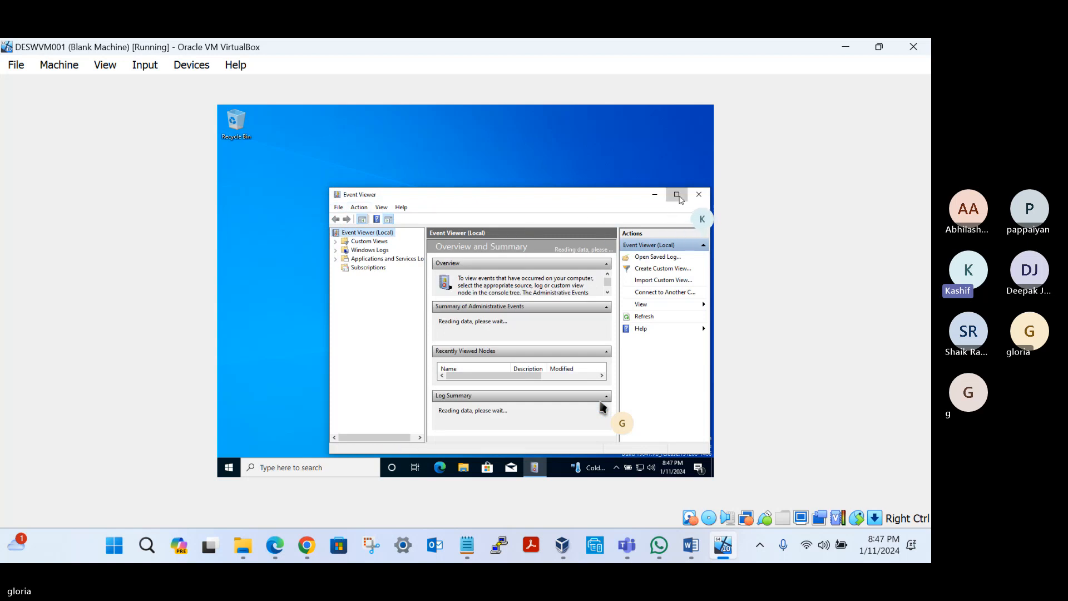
left_click(677, 195)
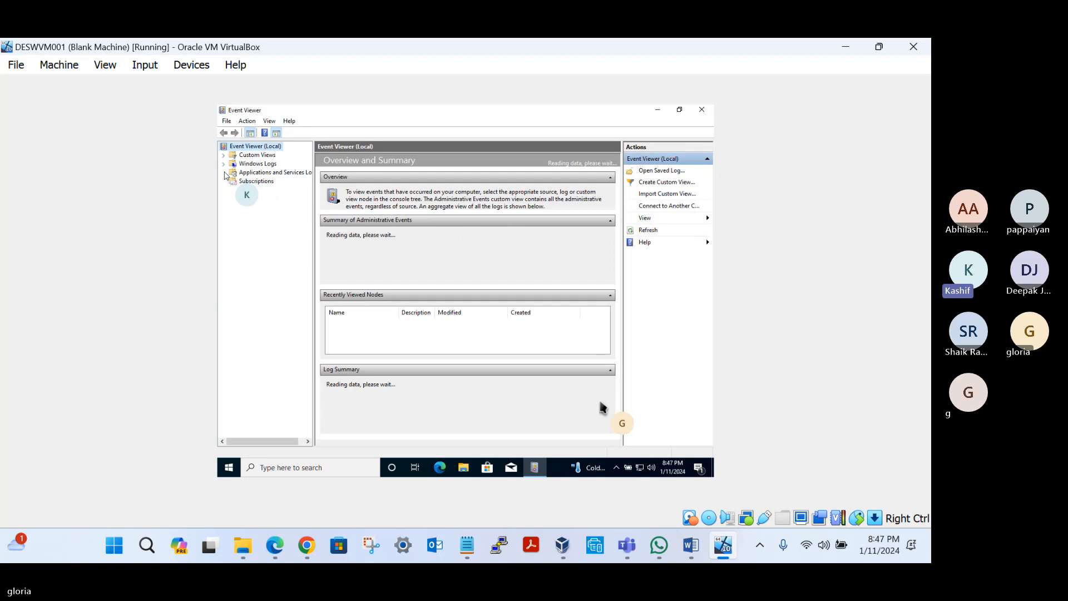
Step: Expand Applications and Services Logs > Microsoft > Windows in the console tree and widen the tree to show full log names
left_click(287, 173)
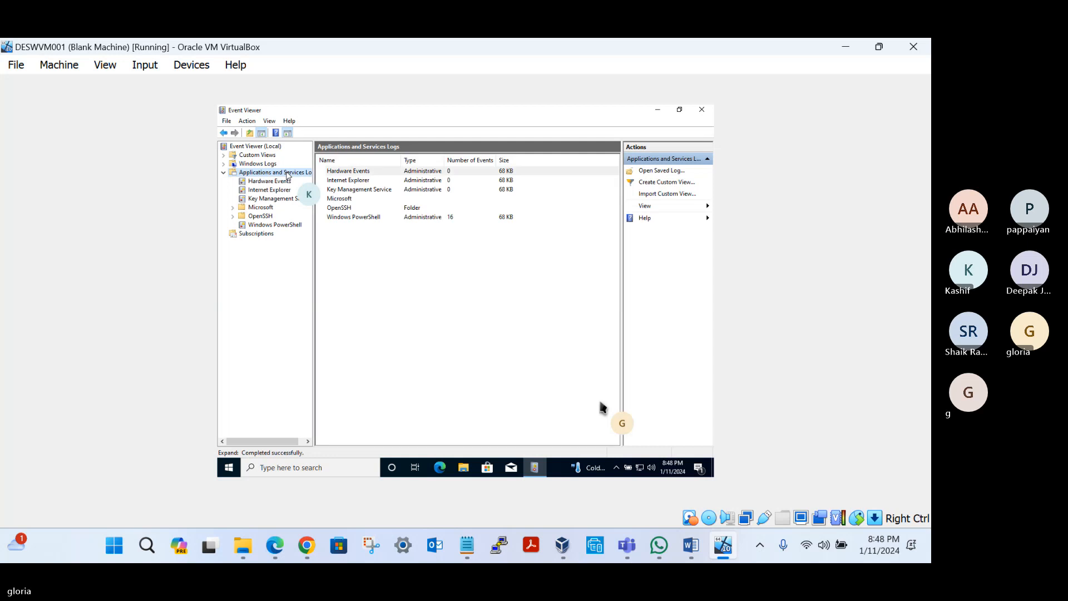
left_click(232, 209)
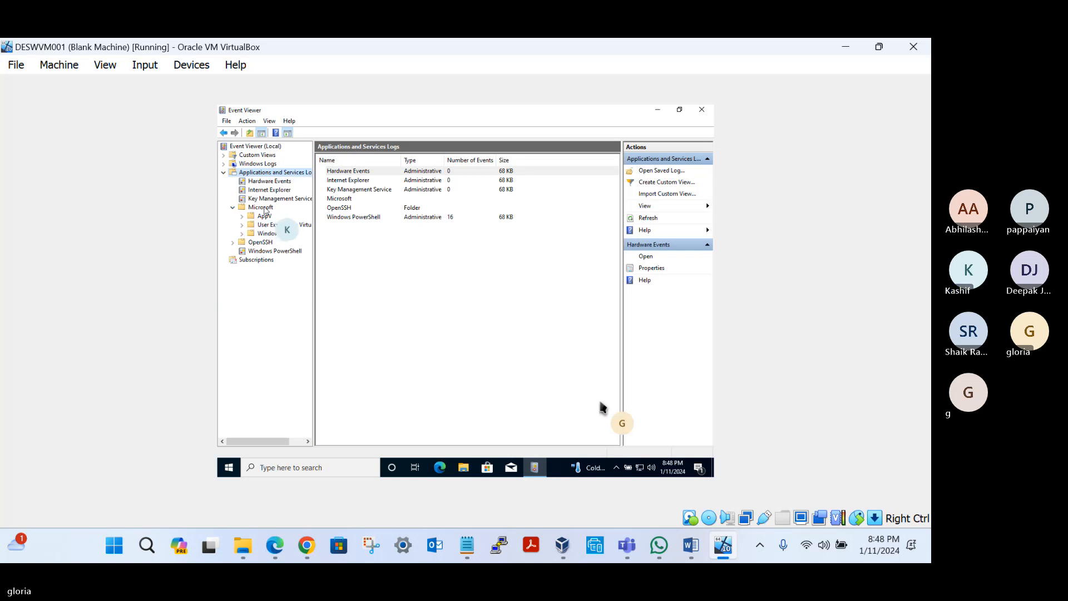
left_click(266, 233)
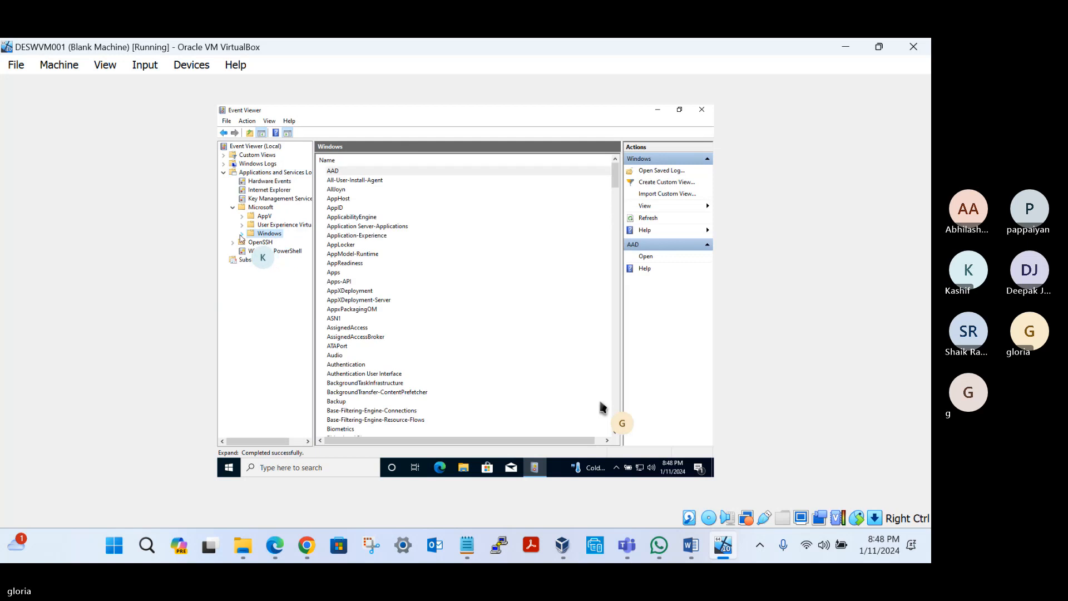
left_click(242, 234)
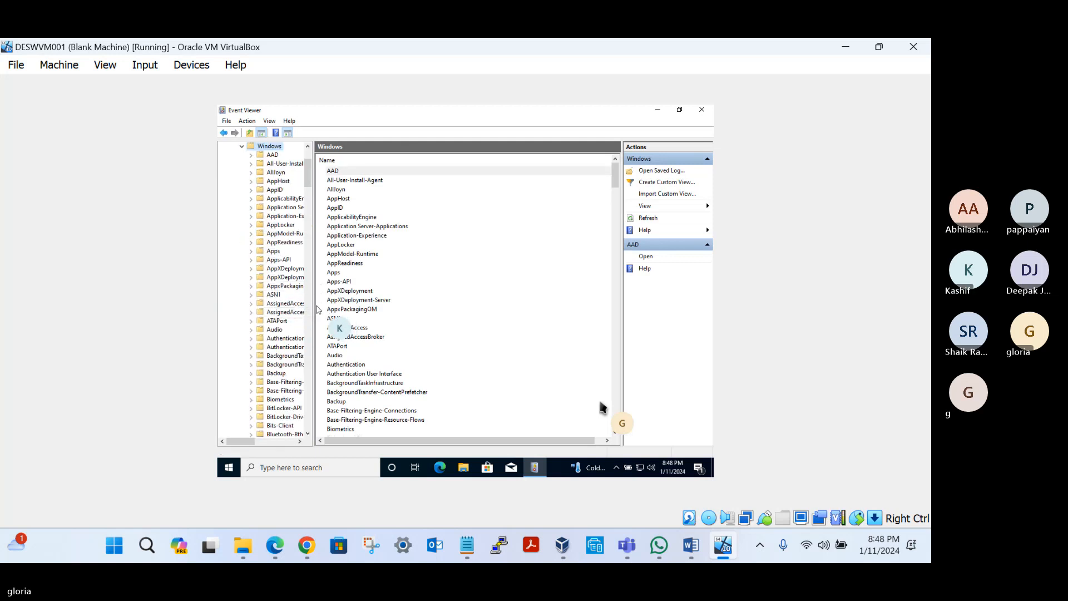
left_click_drag(316, 307, 379, 304)
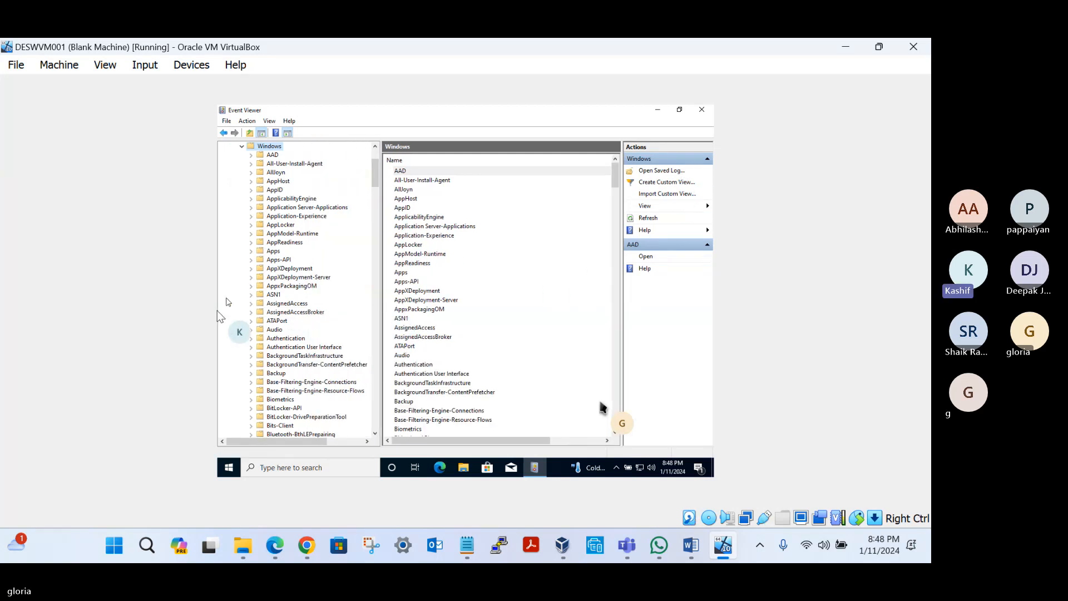
Step: Locate User Device Registration among the Windows logs, expand it and open its Admin log
scroll(289, 326, "down", 14)
scroll(289, 326, "down", 20)
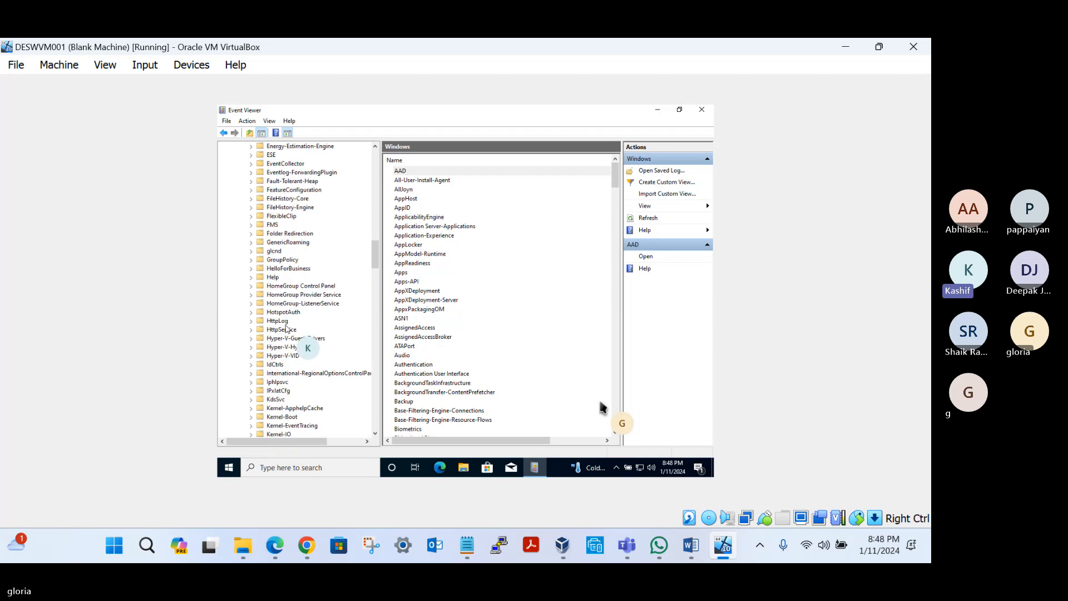
scroll(289, 329, "down", 20)
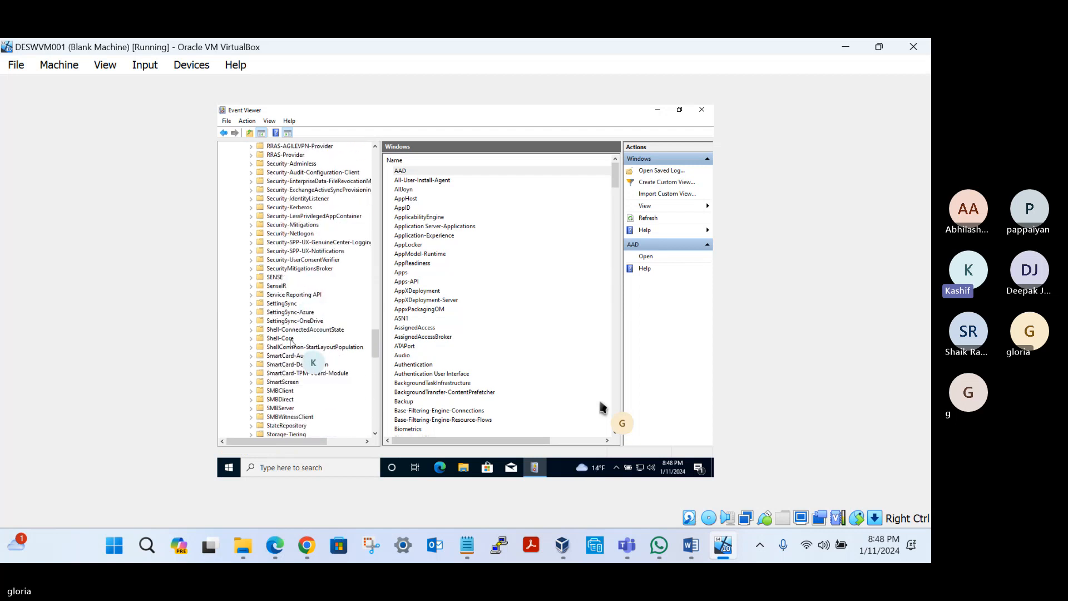
scroll(289, 357, "down", 20)
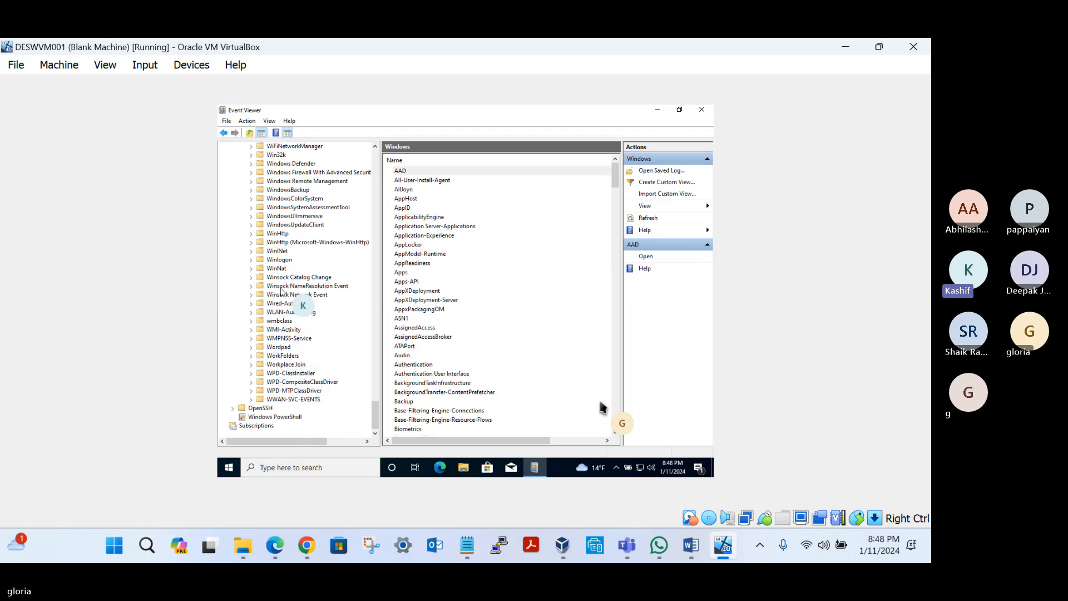
scroll(283, 264, "up", 4)
scroll(283, 264, "up", 6)
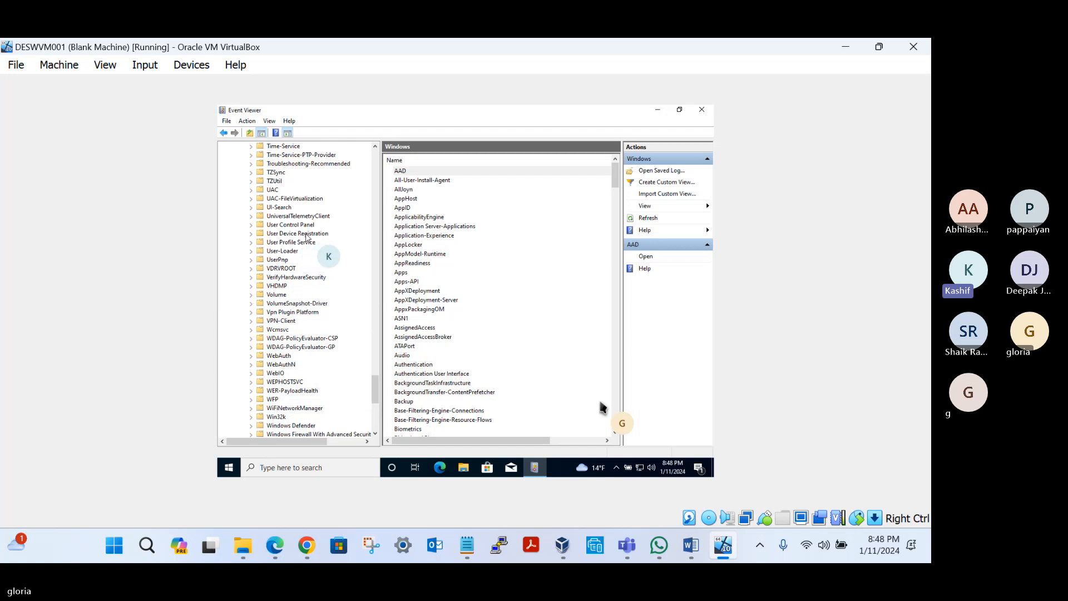
left_click(299, 234)
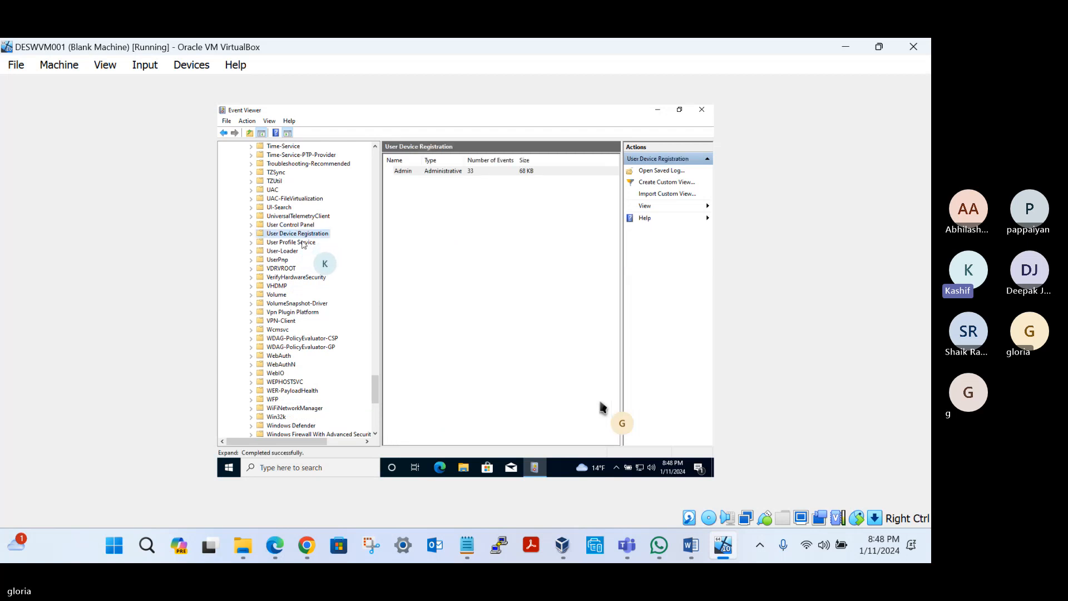
left_click(252, 234)
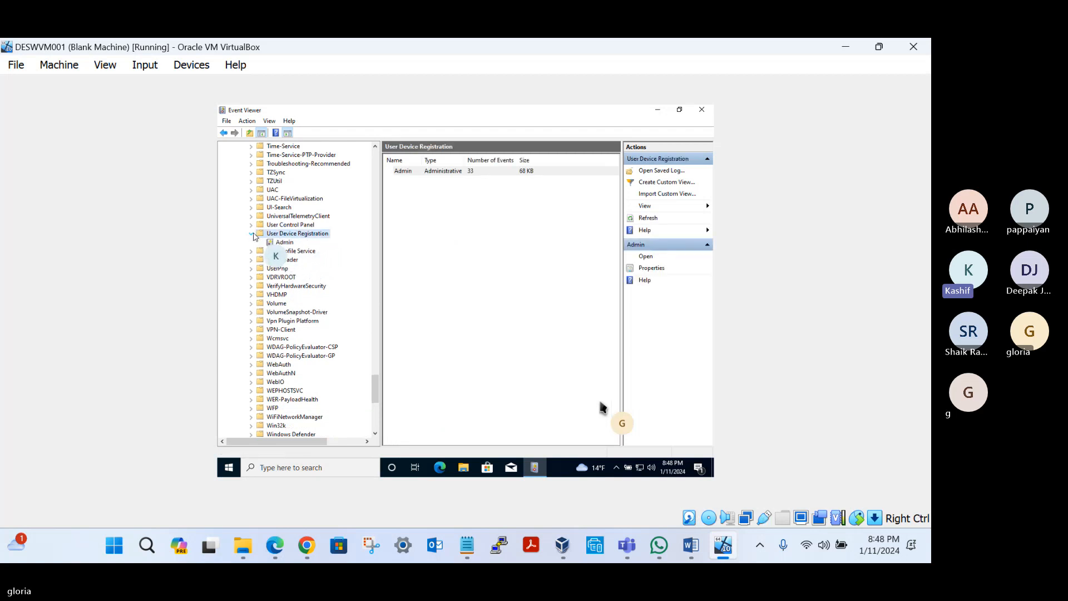
left_click(288, 245)
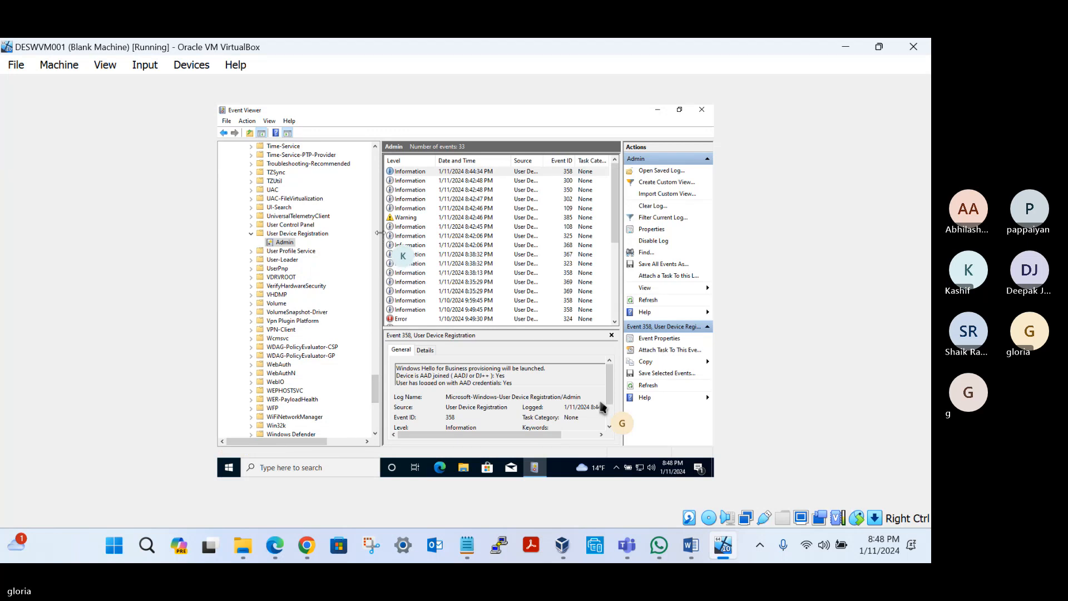
Step: Narrow the console tree, select event 325 in the Admin log and widen the Source column to fit its contents
left_click_drag(380, 234, 337, 232)
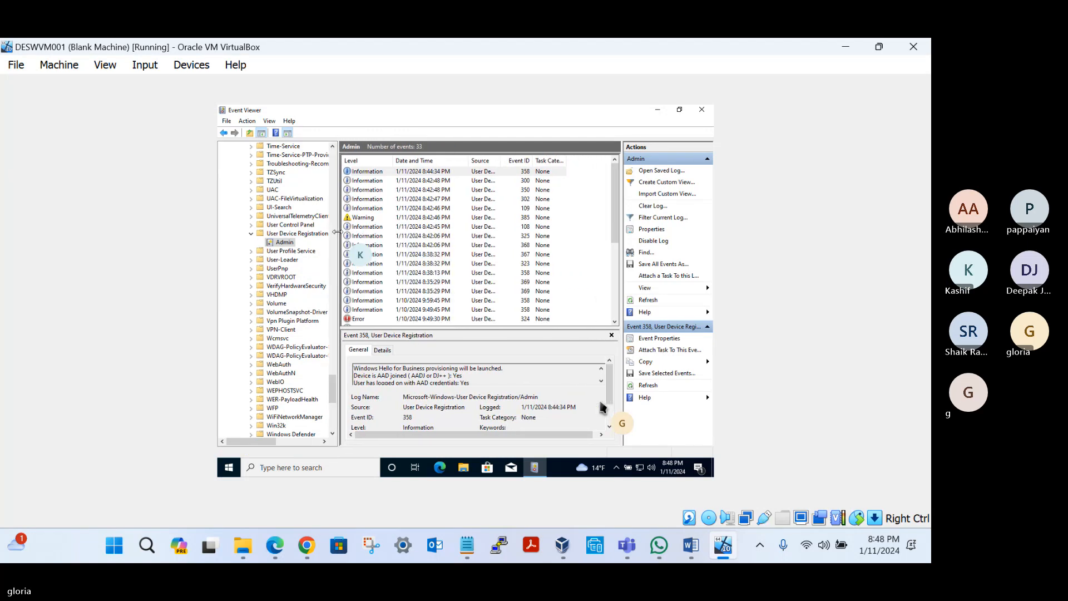
left_click(384, 236)
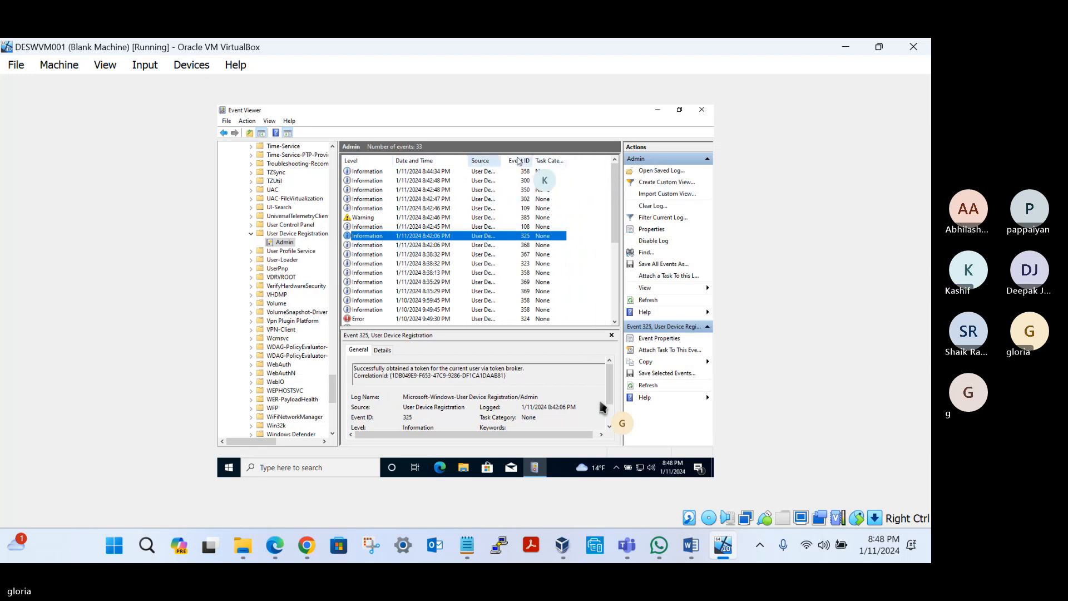
double_click(502, 161)
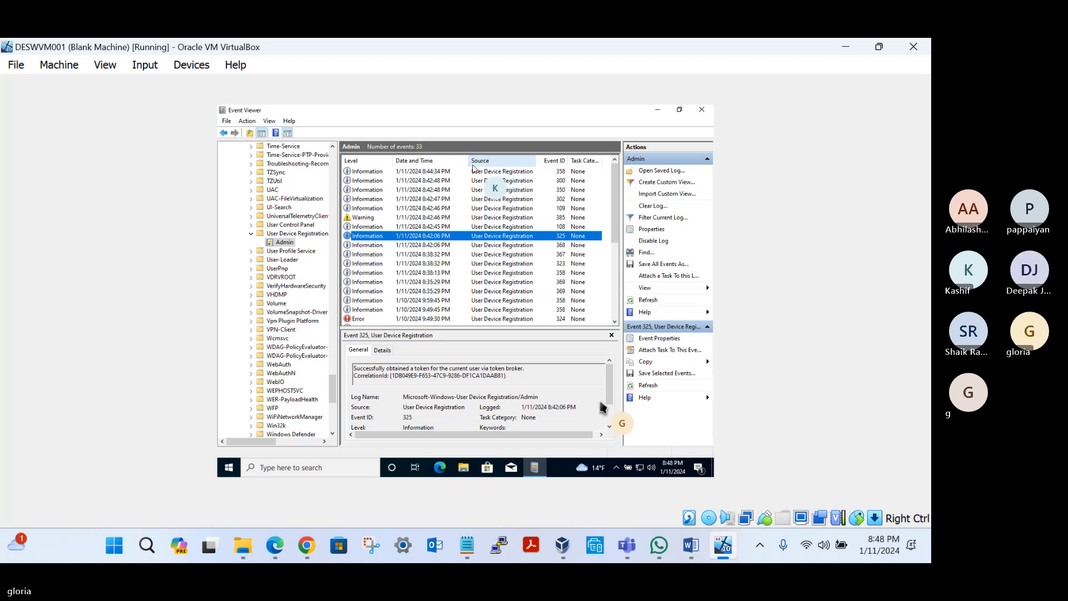
Step: Select the newest event 358 in the Admin log and highlight its Windows Hello for Business provisioning and AAD join details
left_click(372, 173)
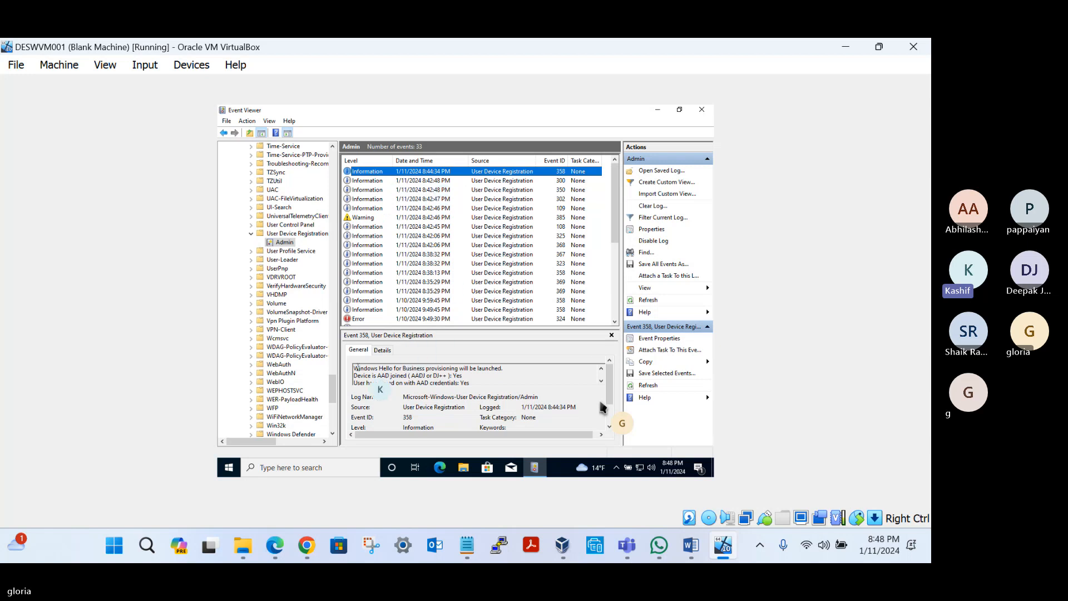
left_click_drag(378, 368, 472, 370)
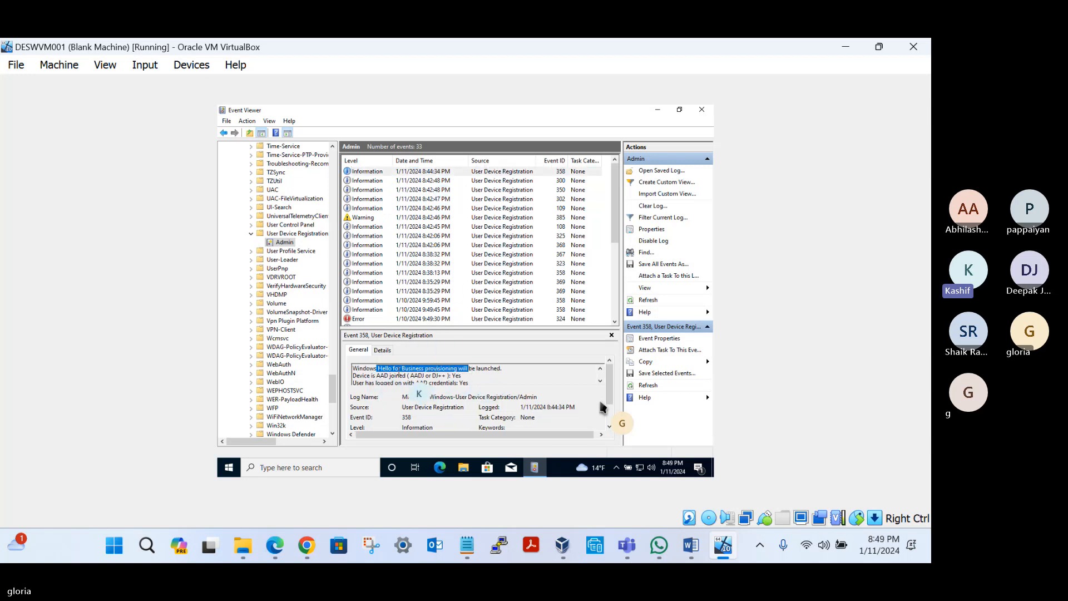
left_click_drag(377, 375, 457, 382)
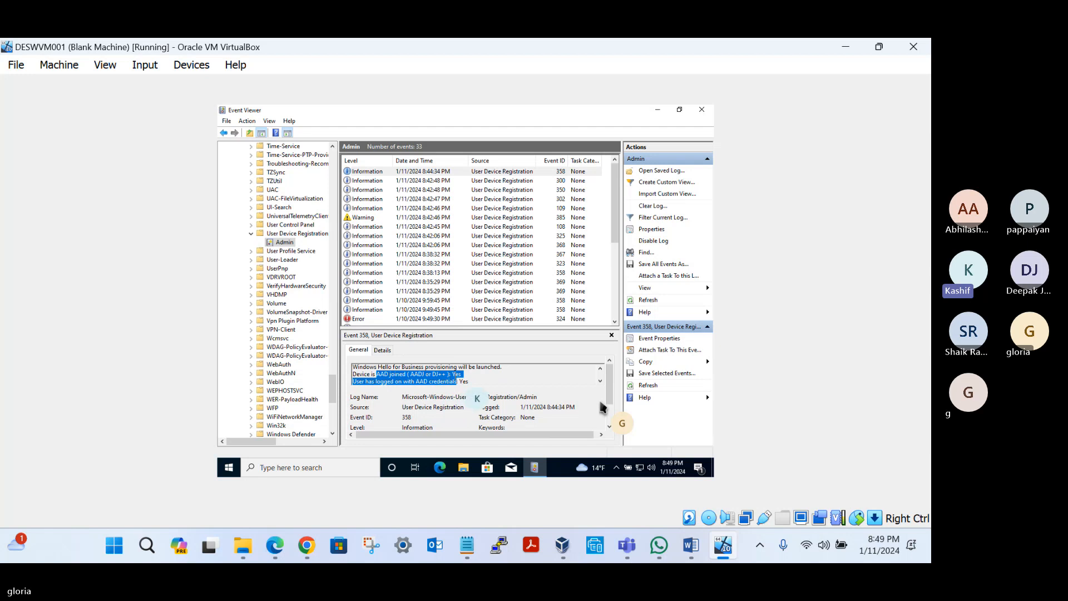
Step: View the oldest entry, event 100, in the Admin log and open the properties of event 101
scroll(415, 260, "down", 5)
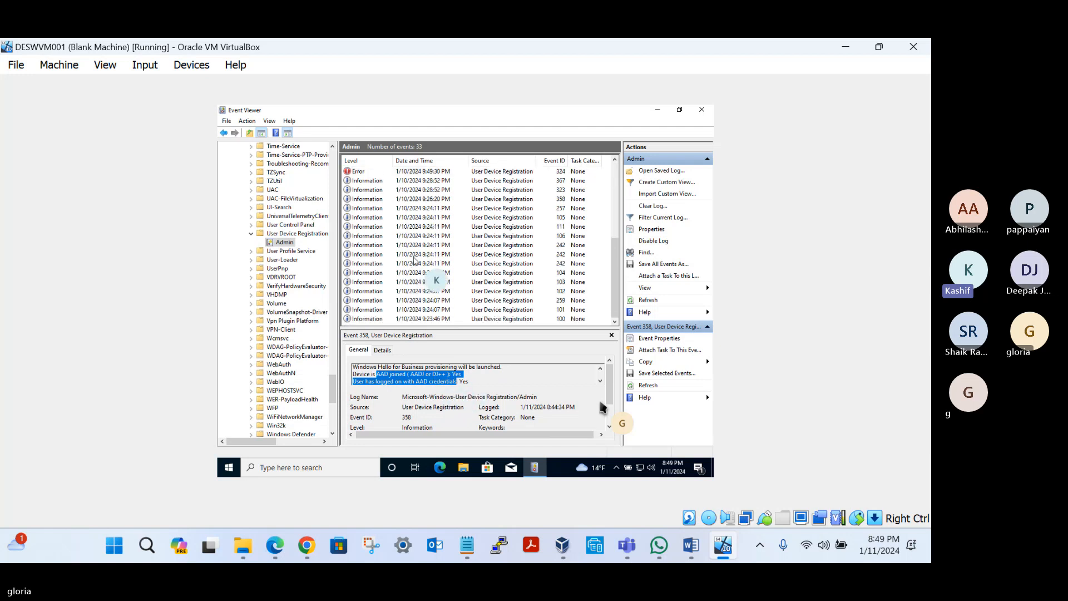
left_click(384, 319)
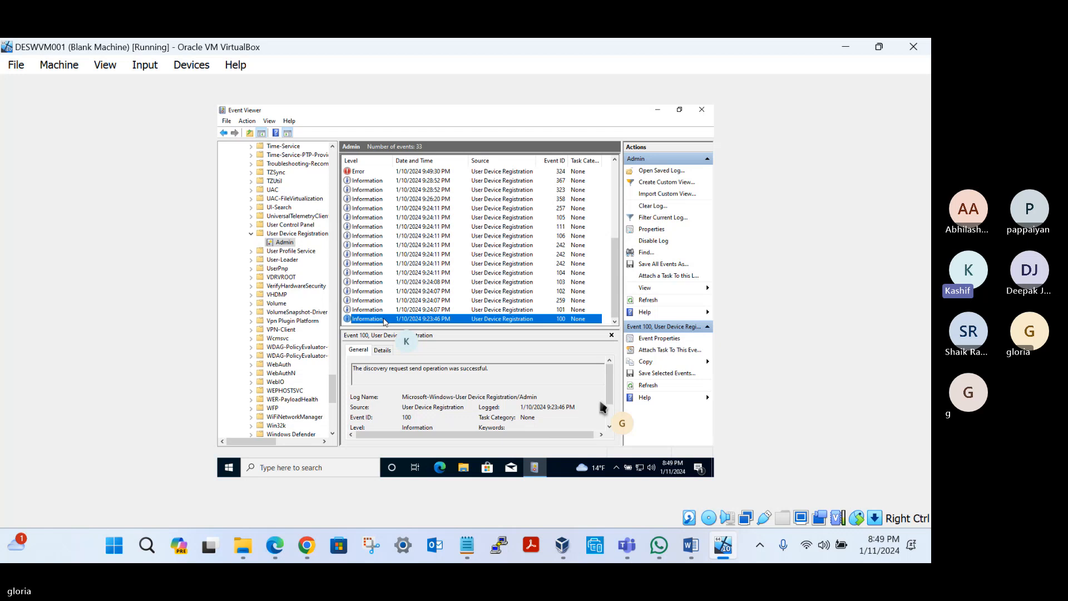
key("Up")
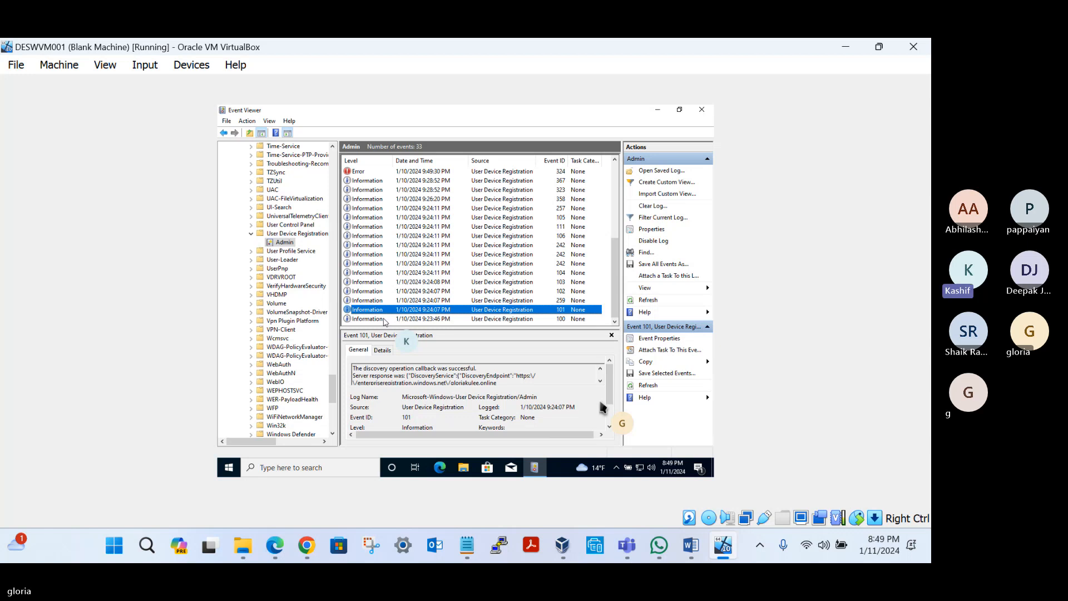
double_click(425, 310)
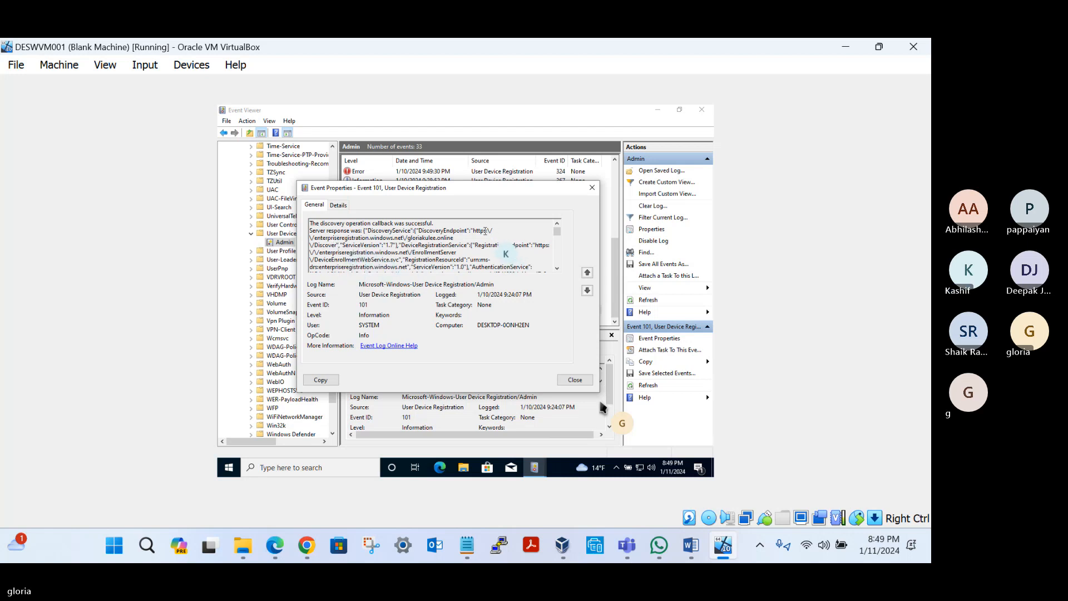
Step: Read through event 101's server response and highlight the domain in the PassiveAuthEndpoint address
left_click(557, 269)
left_click(556, 269)
left_click(557, 269)
left_click(557, 269)
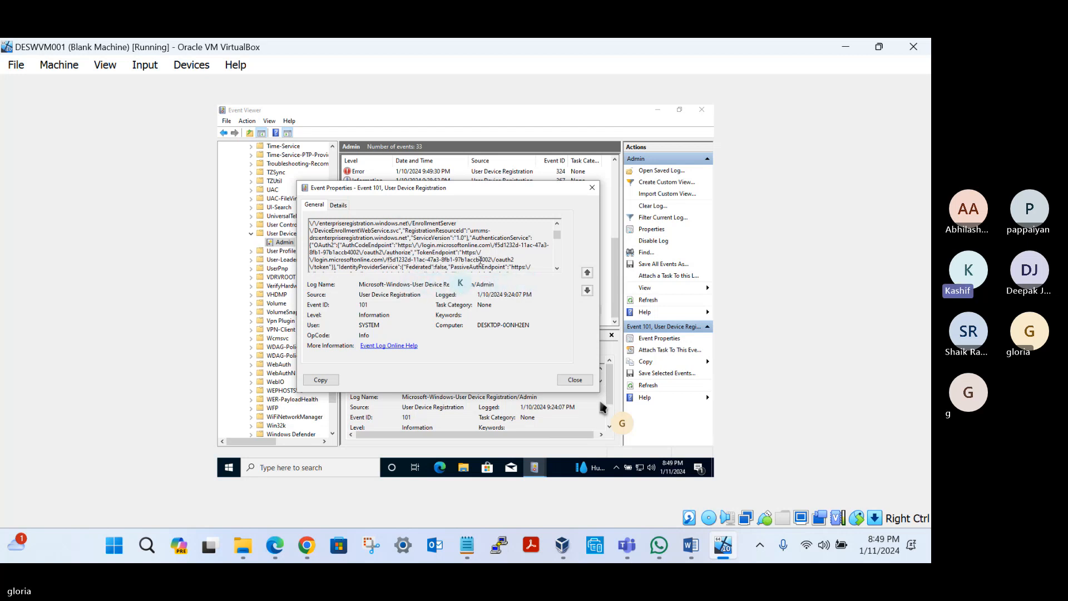
left_click(557, 269)
left_click(557, 269)
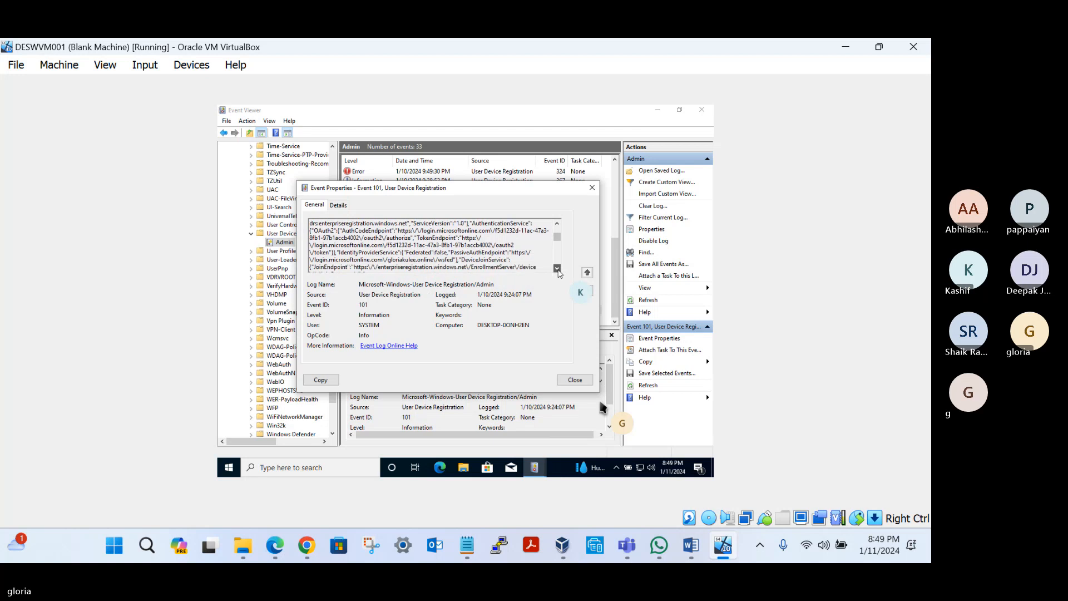
left_click(557, 269)
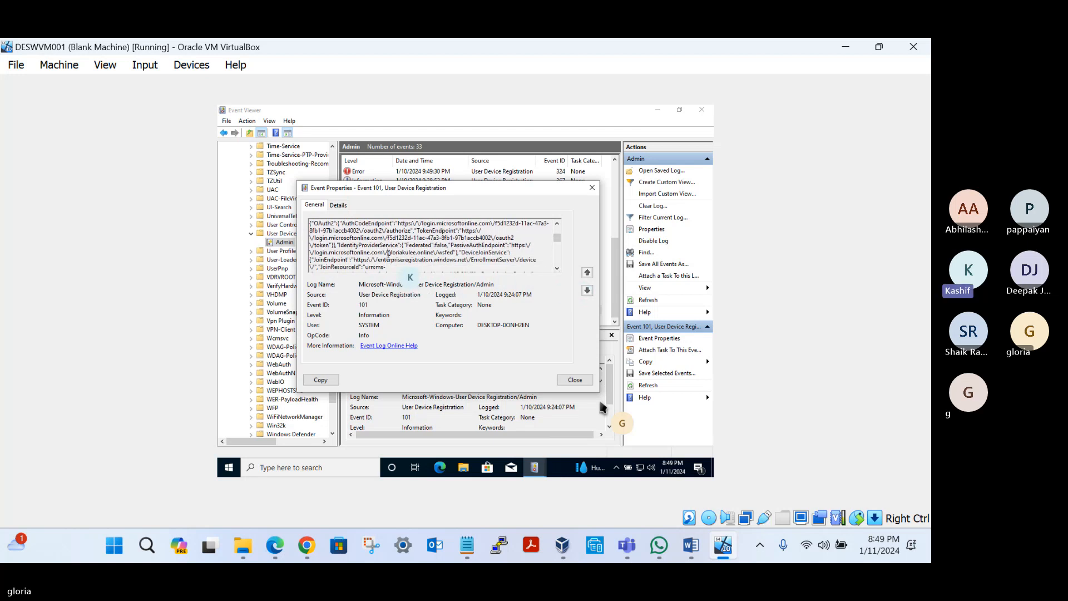
mouse_move(389, 254)
left_mouse_down()
mouse_move(433, 254)
mouse_move(391, 255)
left_mouse_up()
left_click_drag(390, 254, 437, 254)
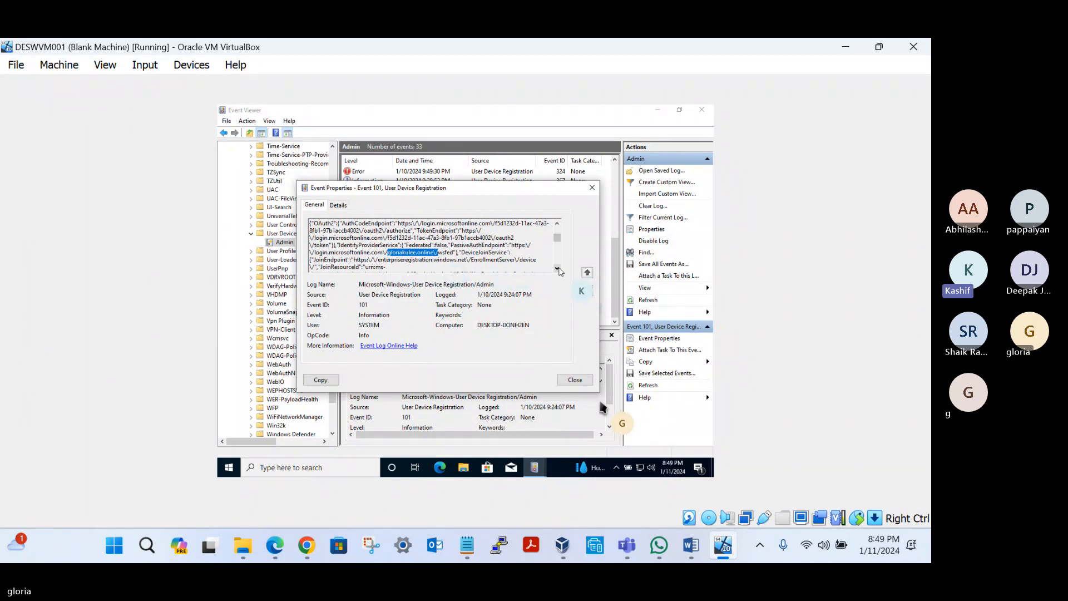
Step: Examine the device join and key provisioning endpoints in event 101's server response and close its properties
left_click(556, 268)
left_click(557, 268)
left_click(557, 269)
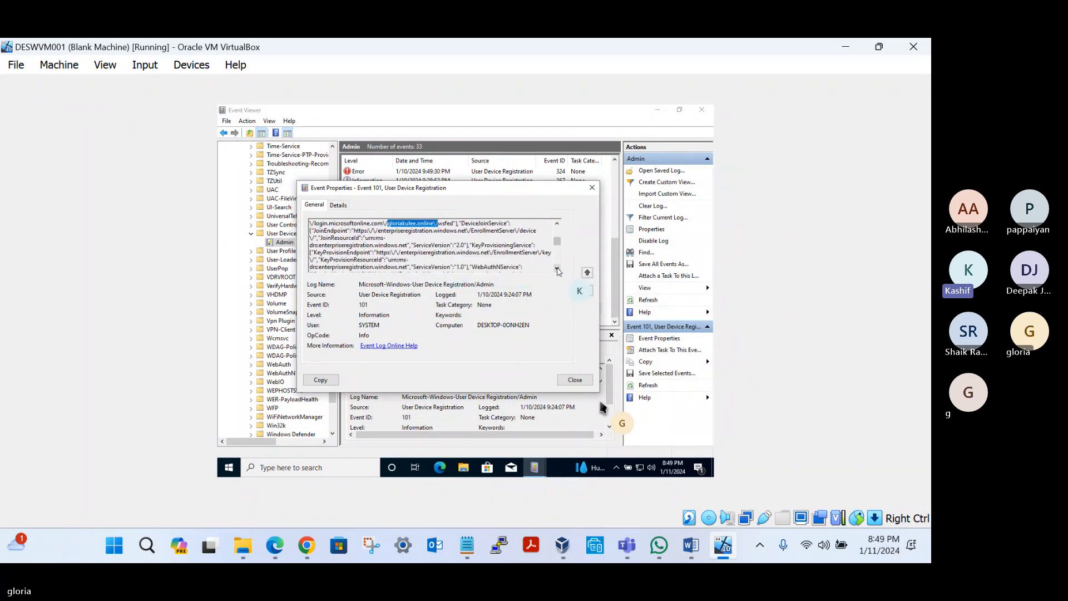
left_click(557, 268)
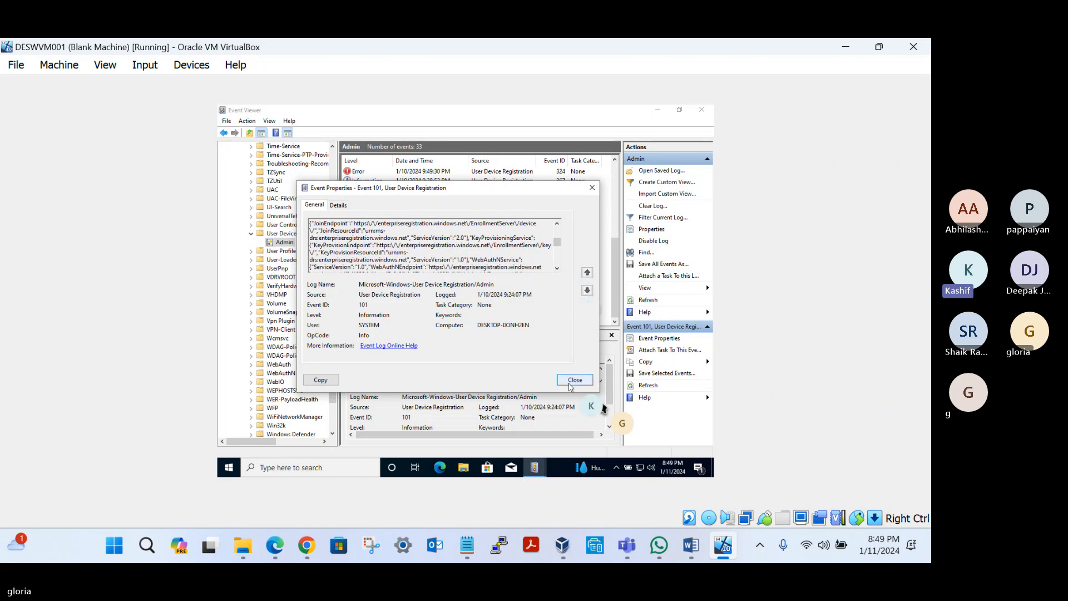
left_click(570, 384)
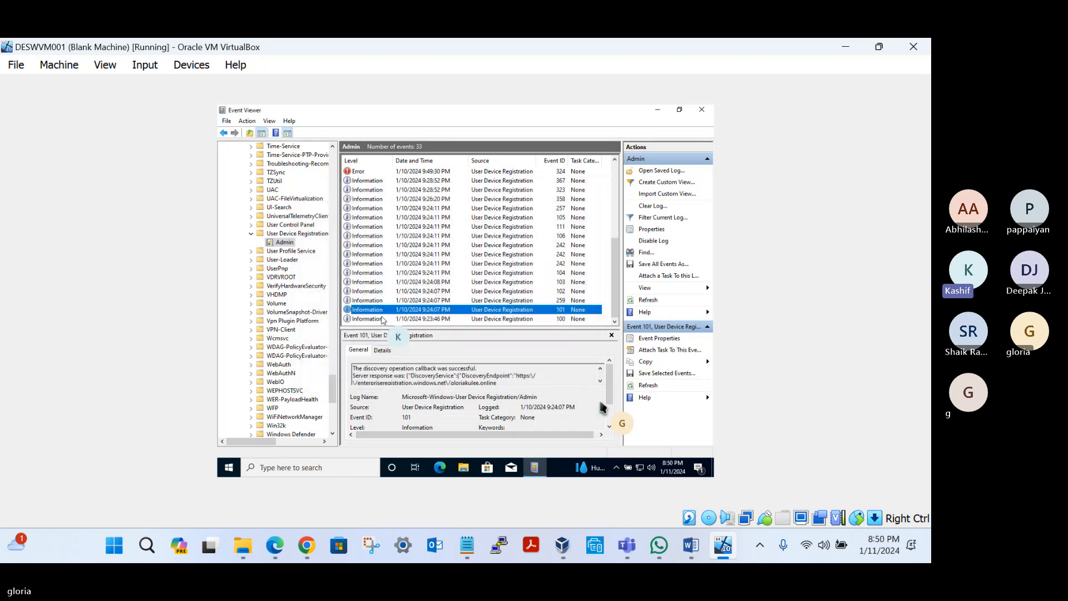
Step: Review the Device-Sync task message in event 259 and highlight the domain in event 102's join request
left_click(365, 303)
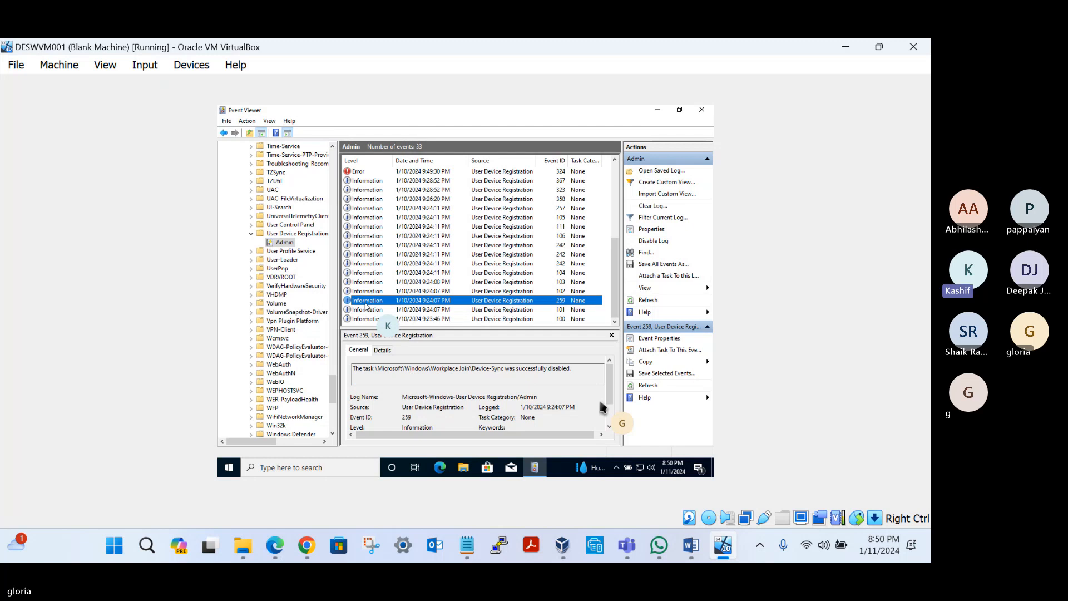
left_click(567, 369)
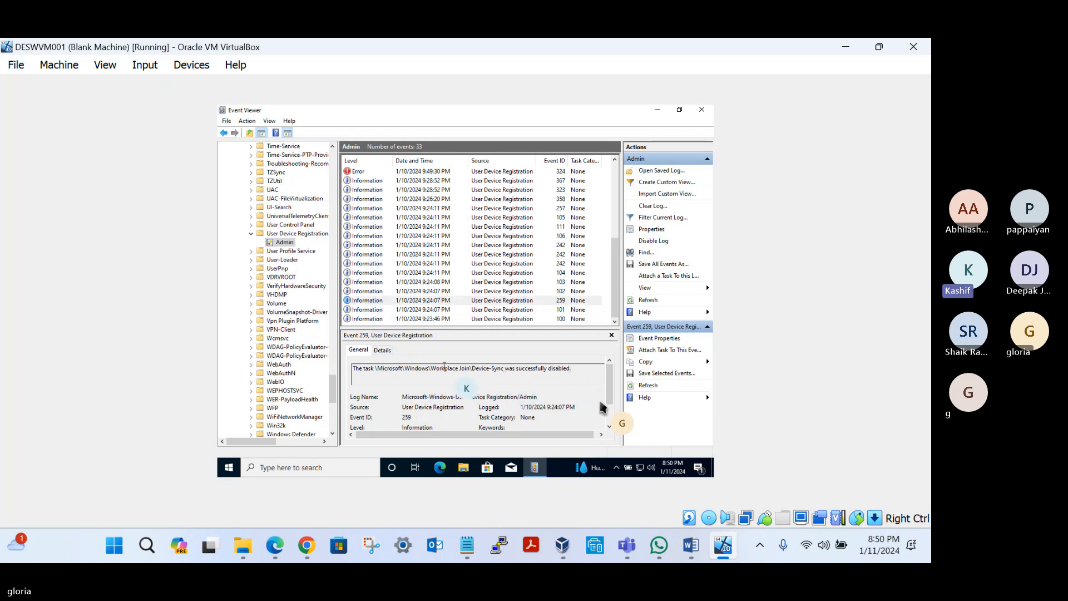
left_click(385, 291)
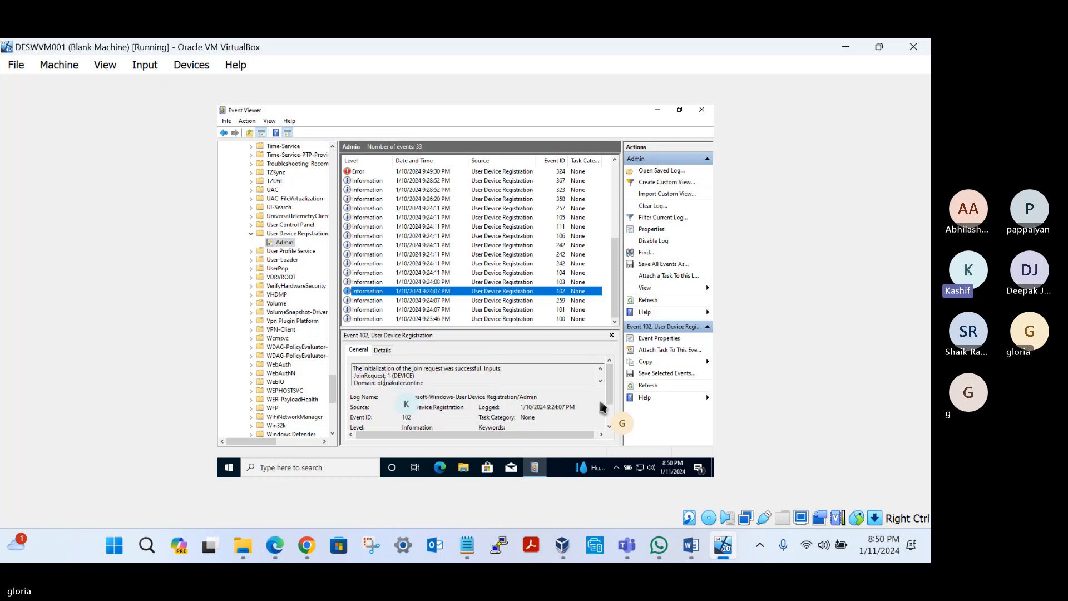
double_click(392, 382)
left_click_drag(412, 383, 424, 377)
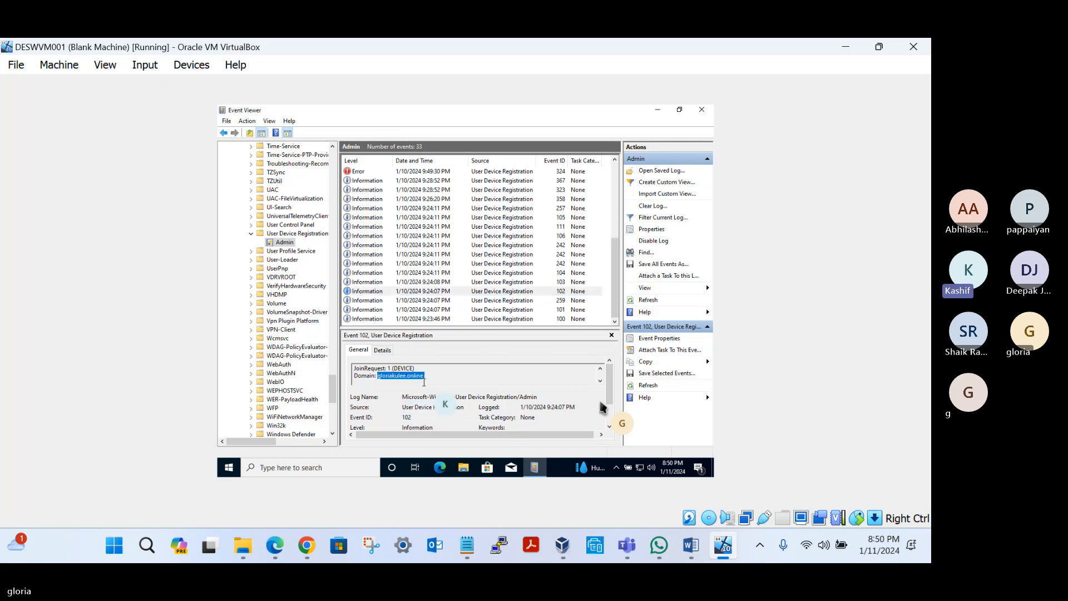
Step: Review events 103, 104 and the three 242 events, highlighting the AzureAD account added to the Administrators group
left_click(373, 284)
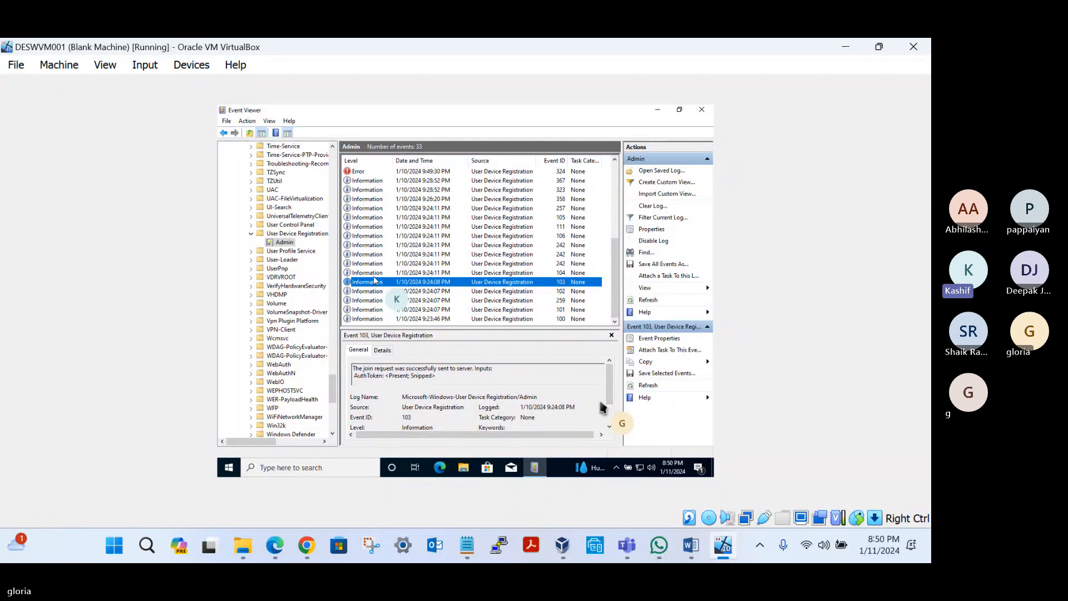
left_click(375, 273)
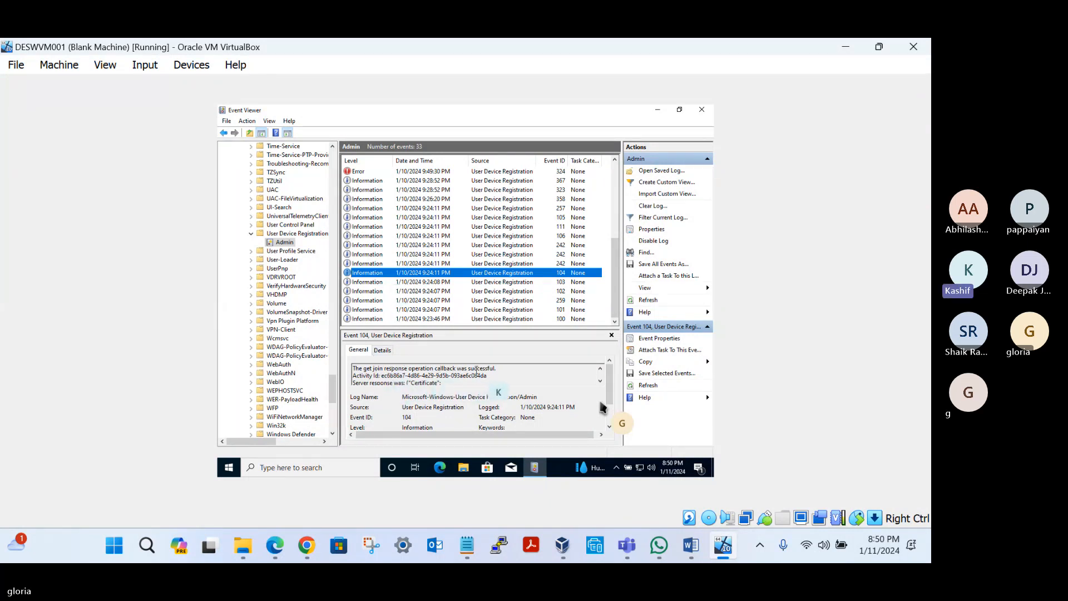
left_click(378, 264)
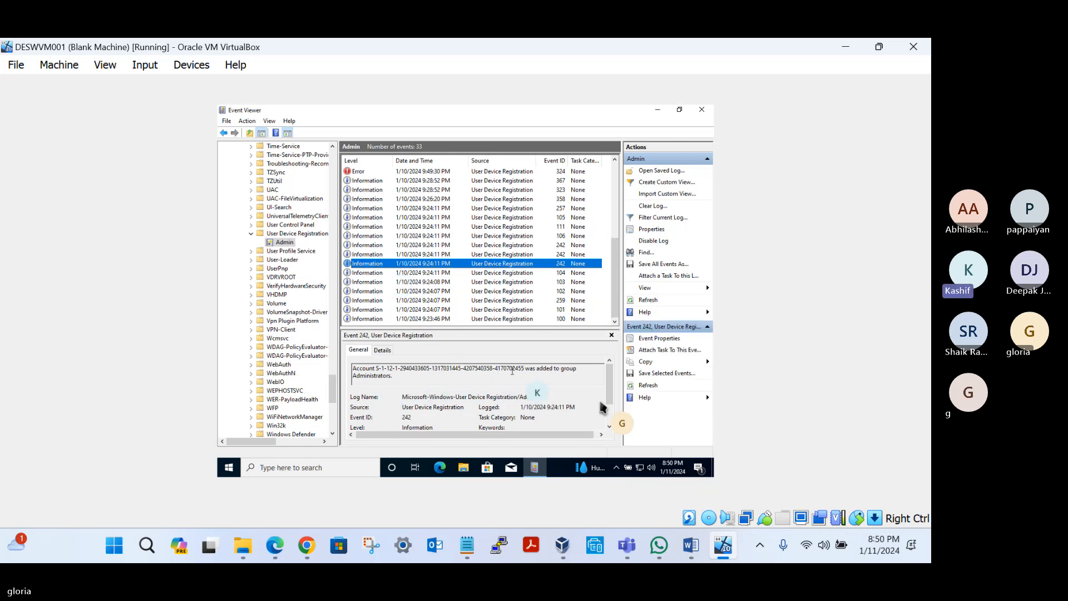
left_click(371, 256)
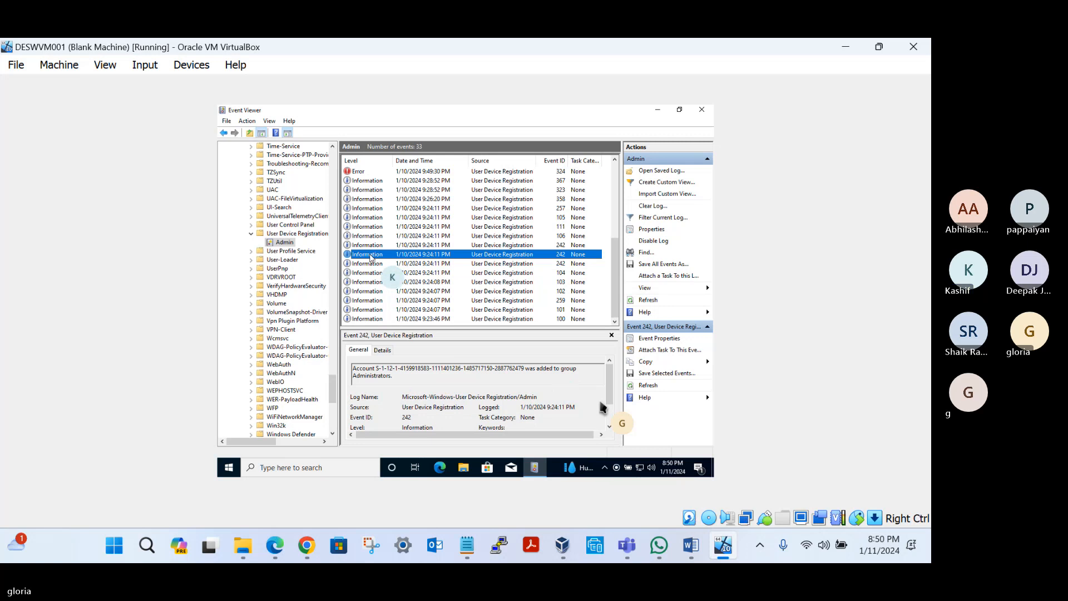
left_click(368, 247)
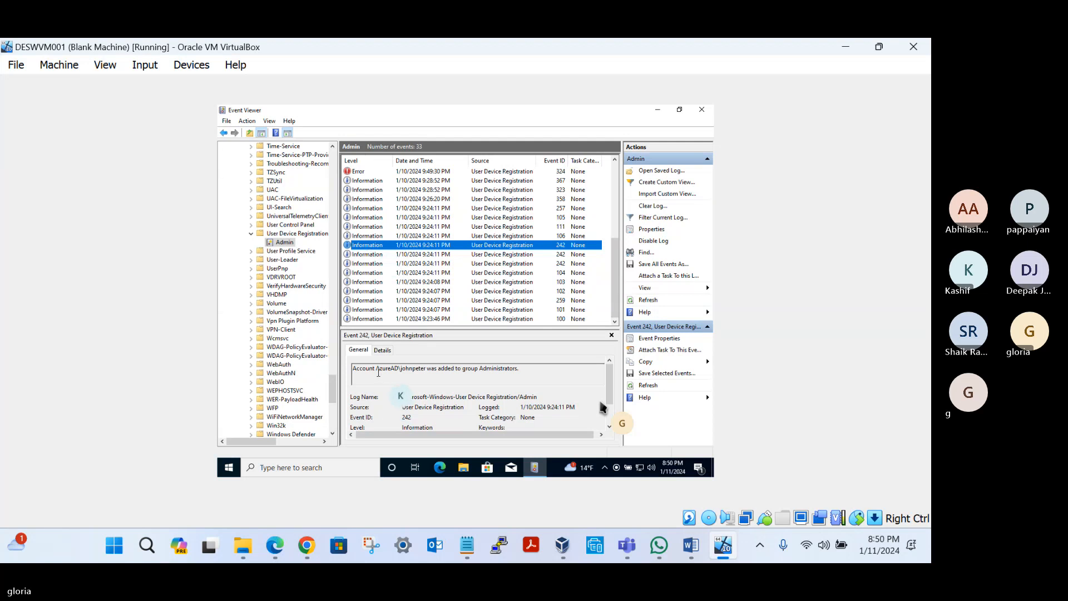
left_click(377, 370)
left_click_drag(377, 370, 501, 371)
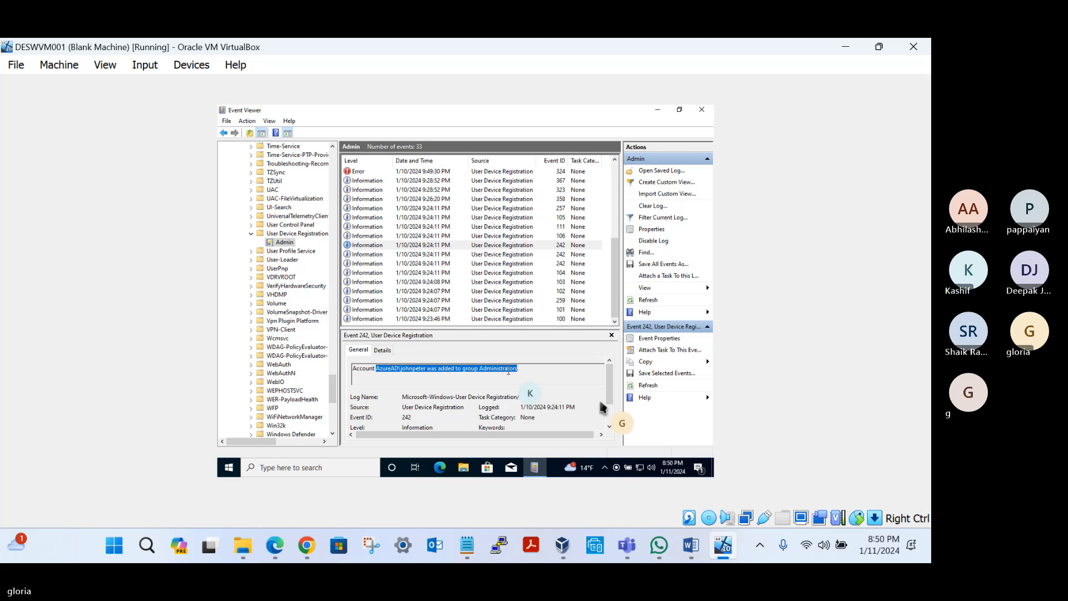
Step: Review events 106, 111 and 105, highlighting the complete join response message in event 105
left_click(367, 237)
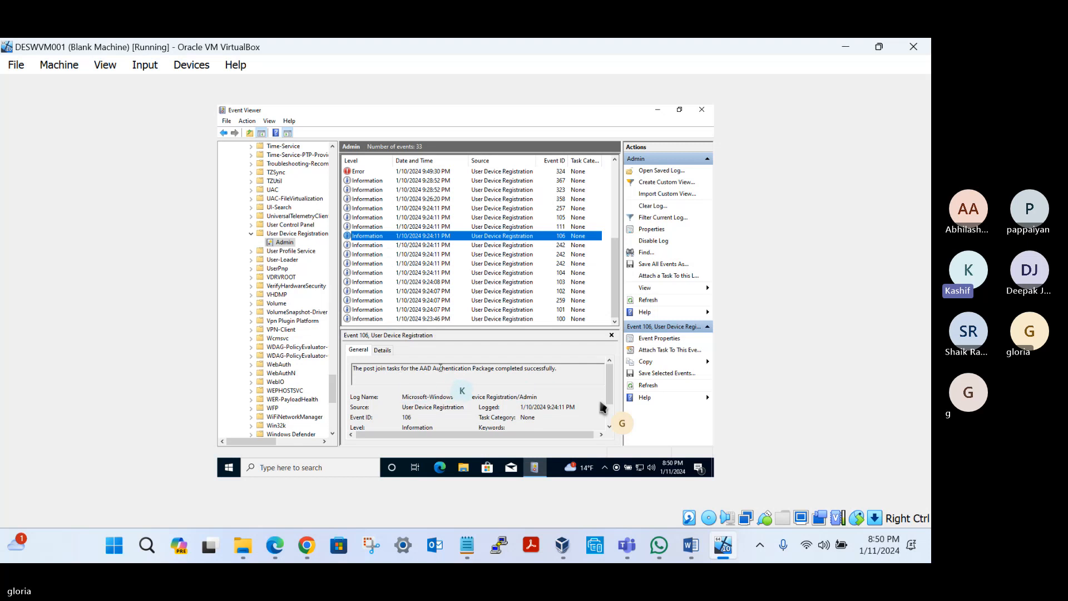
left_click(371, 229)
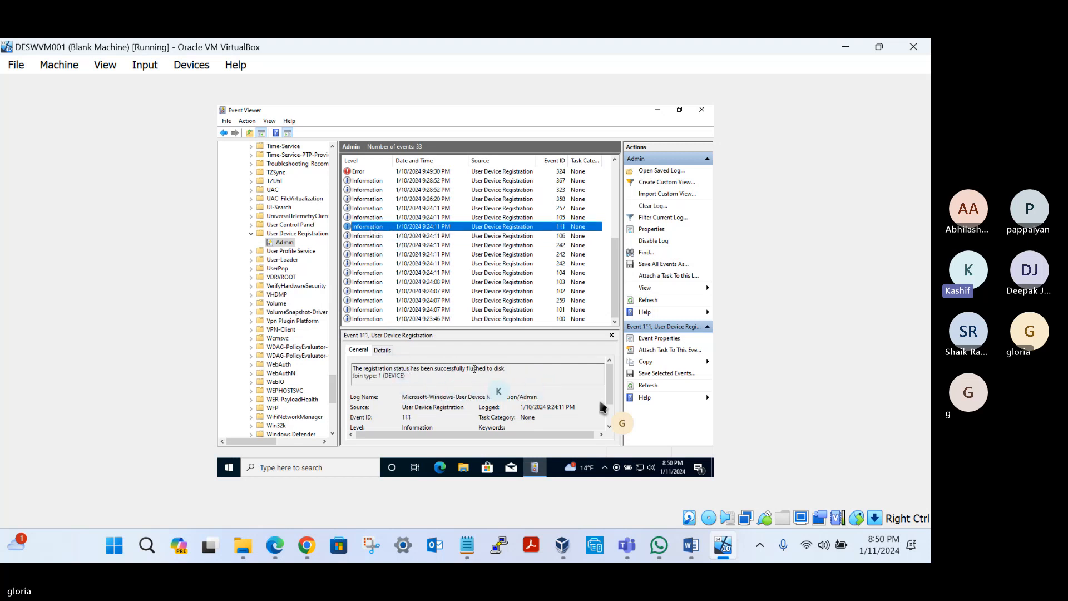
left_click(371, 217)
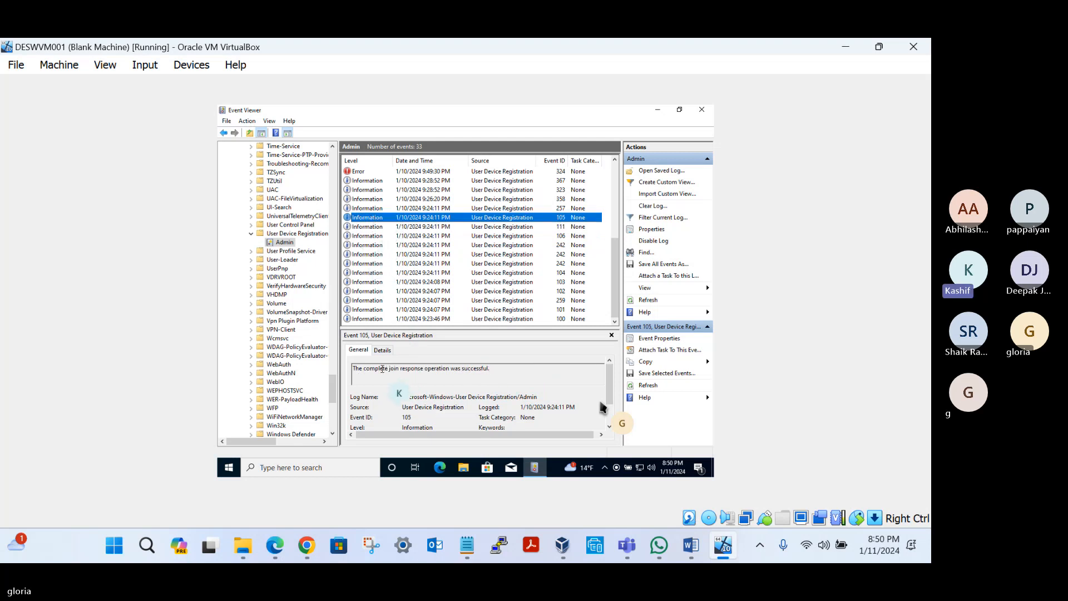
left_click_drag(364, 369, 458, 370)
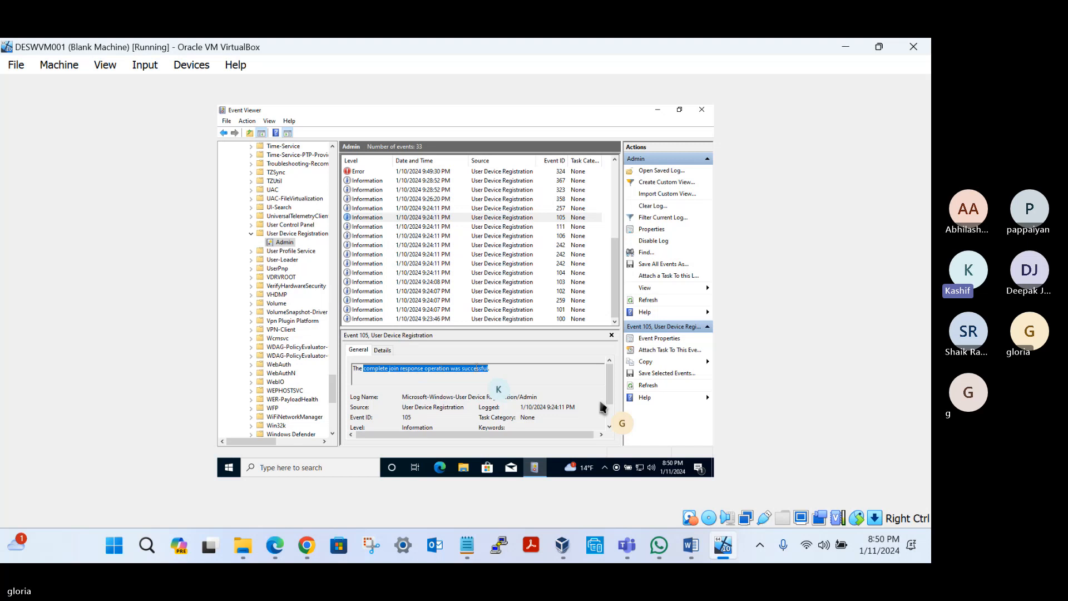
Step: Compare event 257 with the 1/10/2024 9:26:20 PM event 358 and highlight the latter's Windows Hello for Business provisioning message
left_click(384, 209)
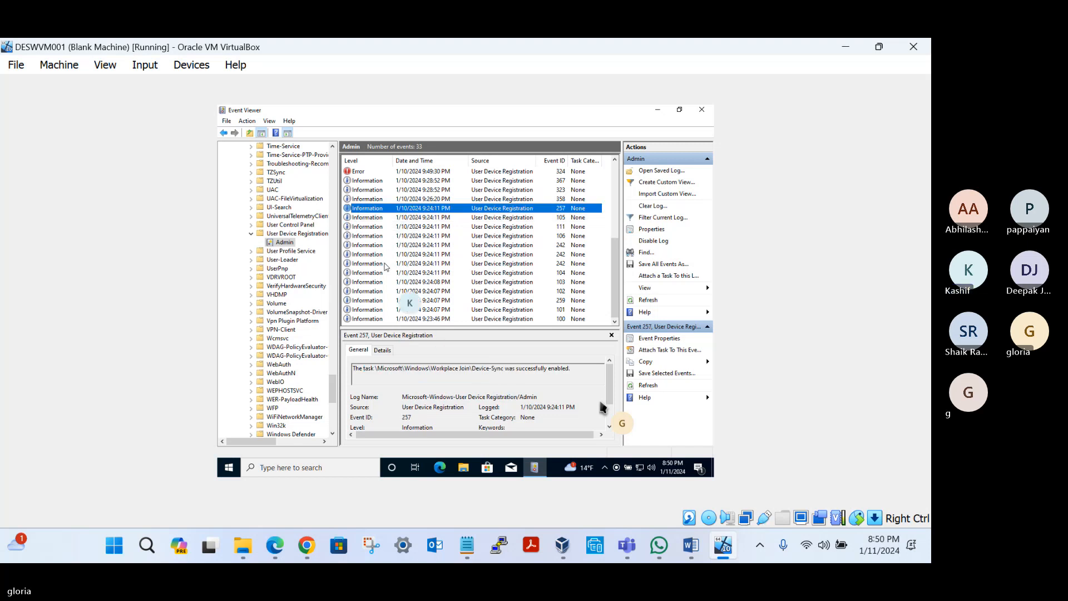
left_click(382, 200)
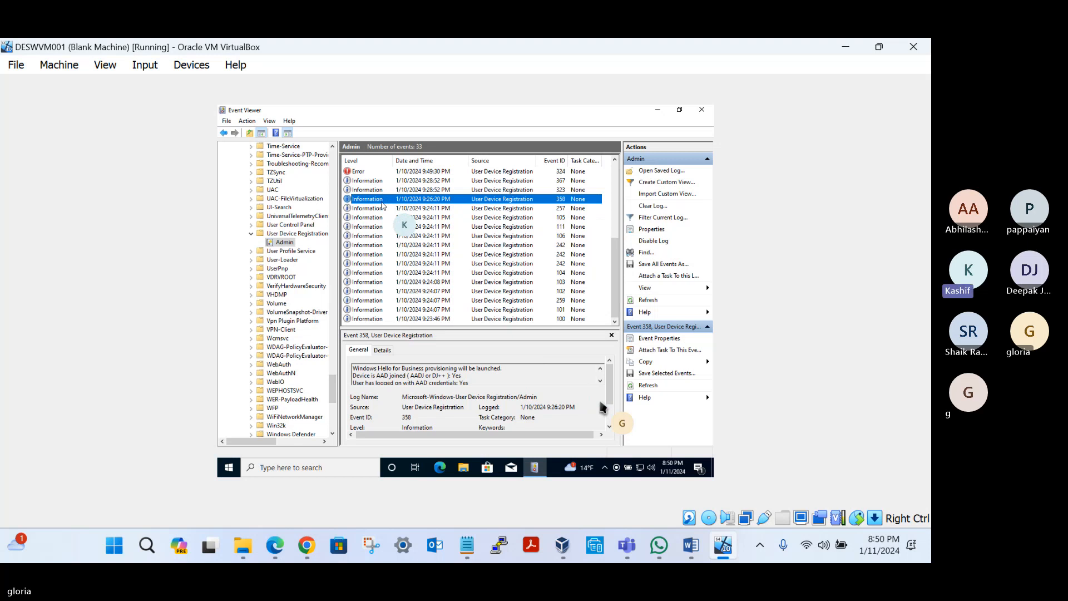
left_click(383, 209)
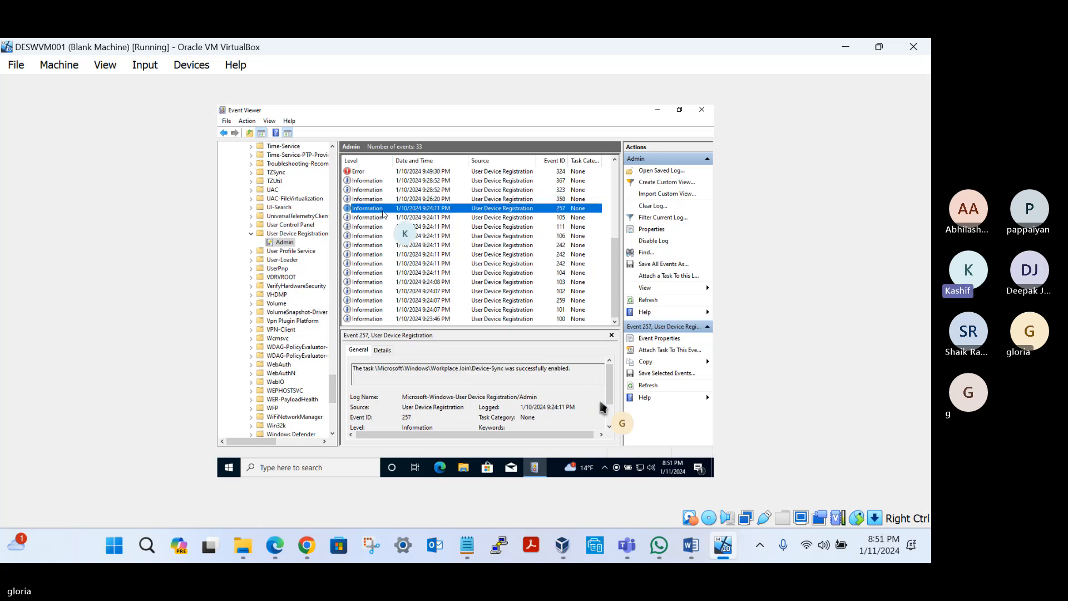
left_click(381, 200)
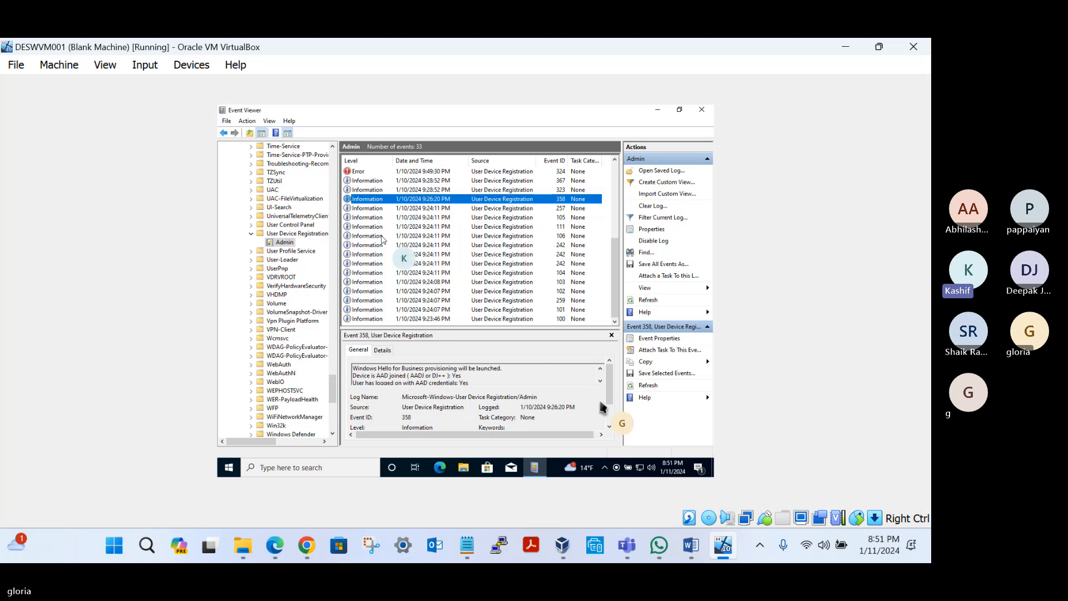
left_click_drag(502, 368, 389, 368)
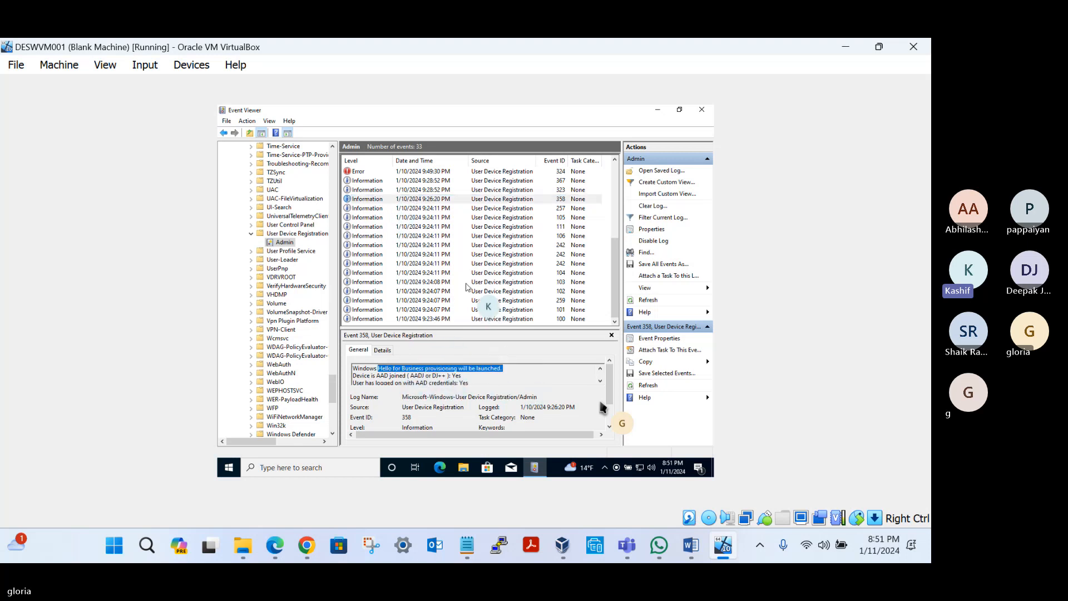
Step: Review event 300 and the 1/11/2024 8:44:34 PM event 358, and close Event Viewer
scroll(496, 219, "up", 5)
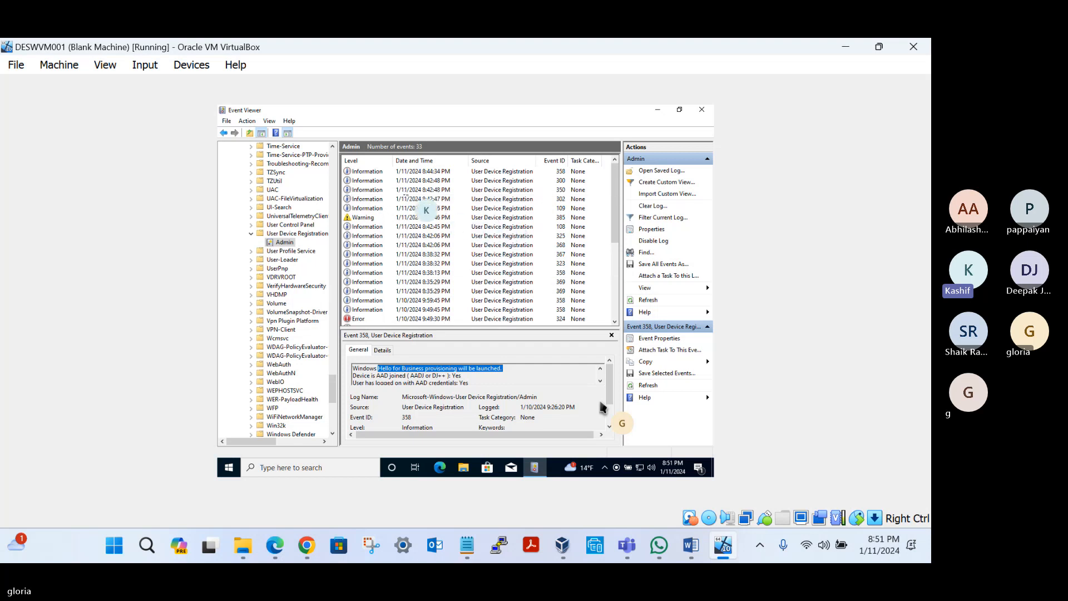
left_click(378, 180)
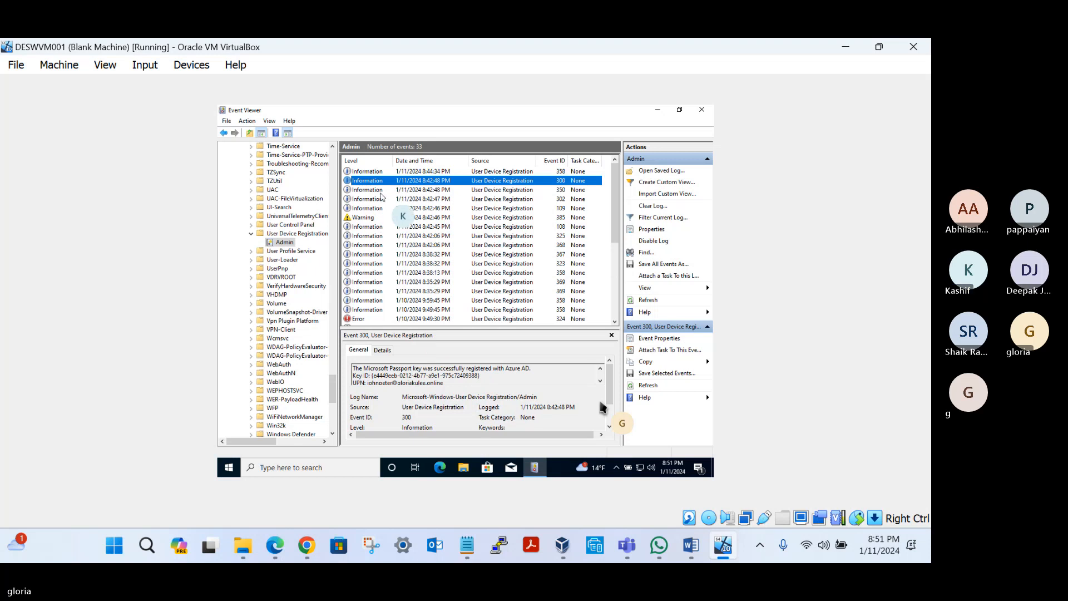
left_click(377, 172)
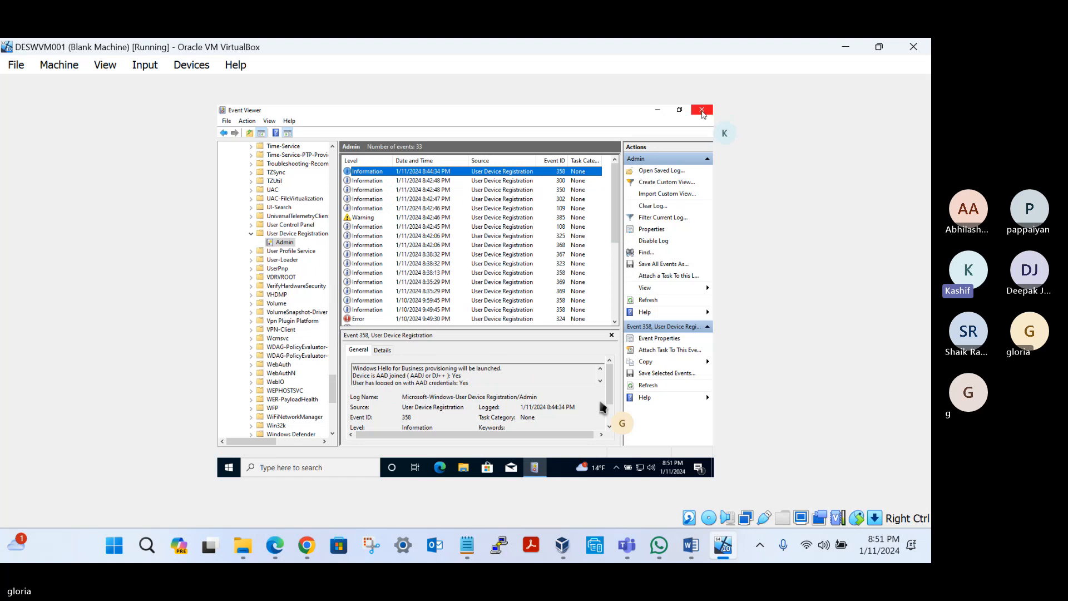
left_click(702, 110)
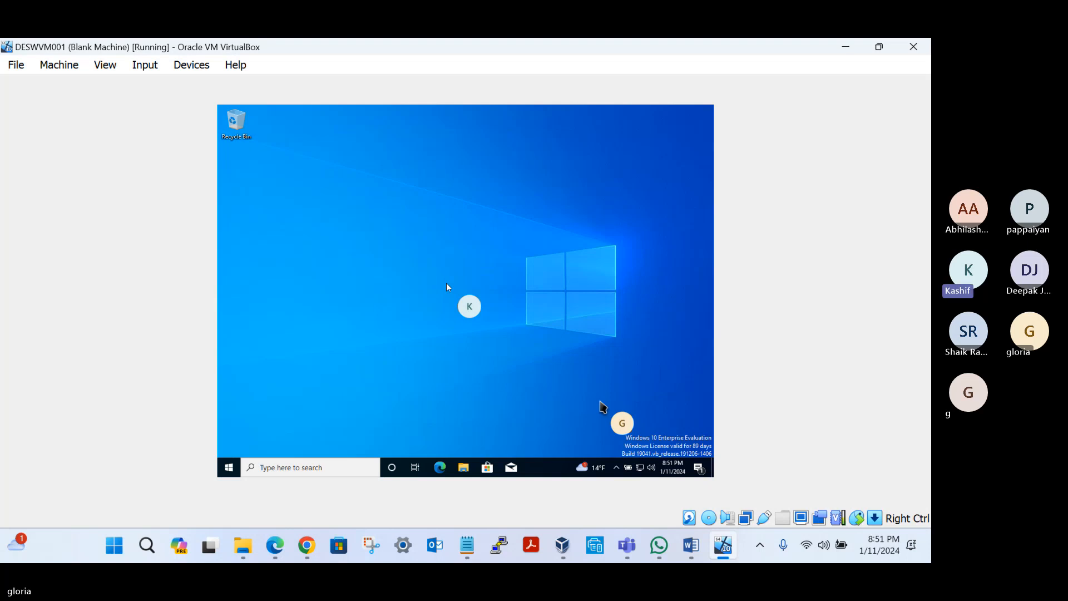
Step: Switch to the Microsoft Entra admin center in Chrome and return from the device's properties to the All devices list
left_click(306, 546)
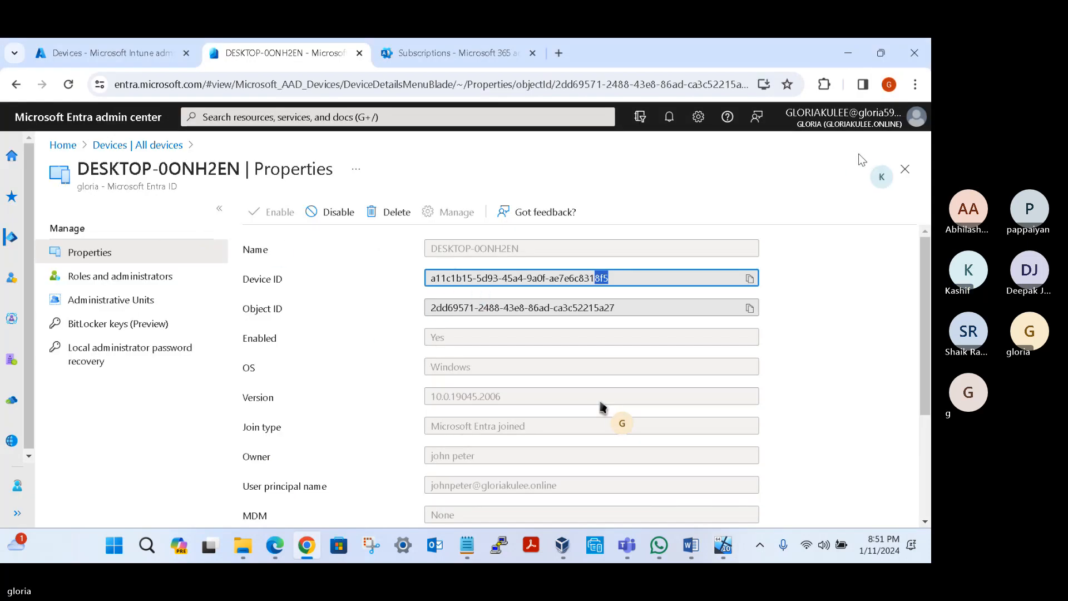
left_click(906, 170)
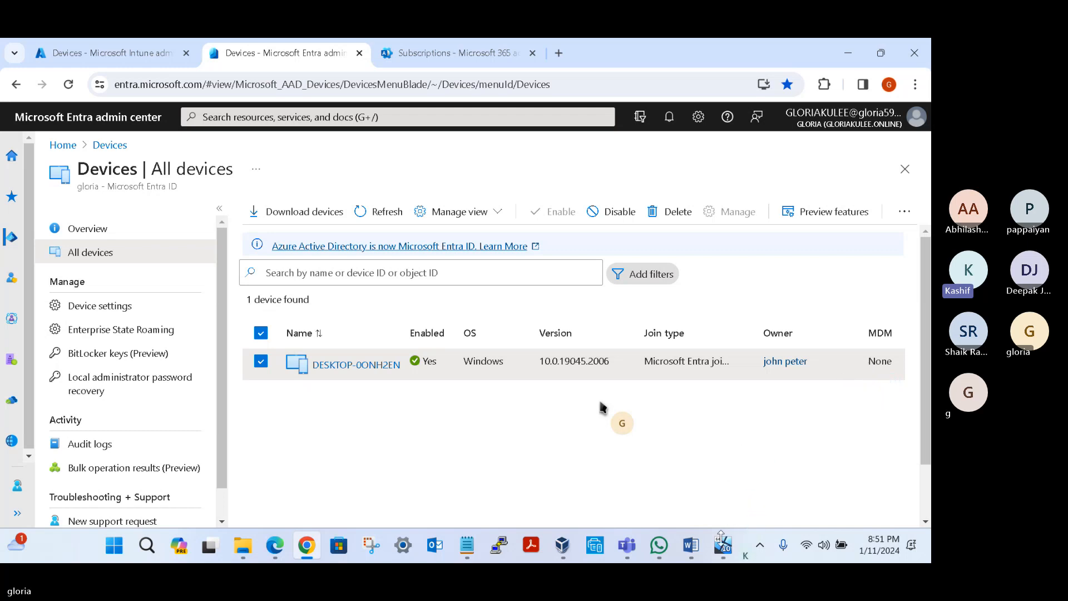
Step: Switch back to the DESWVM001 virtual machine and open the Access work or school settings for its accounts
mouse_move(722, 550)
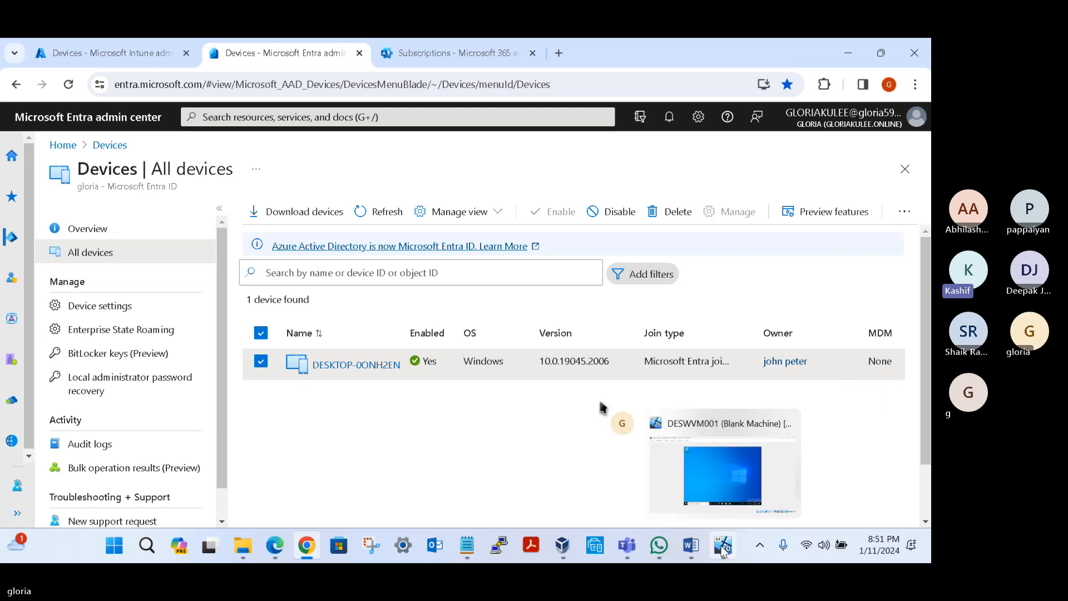
left_click(716, 479)
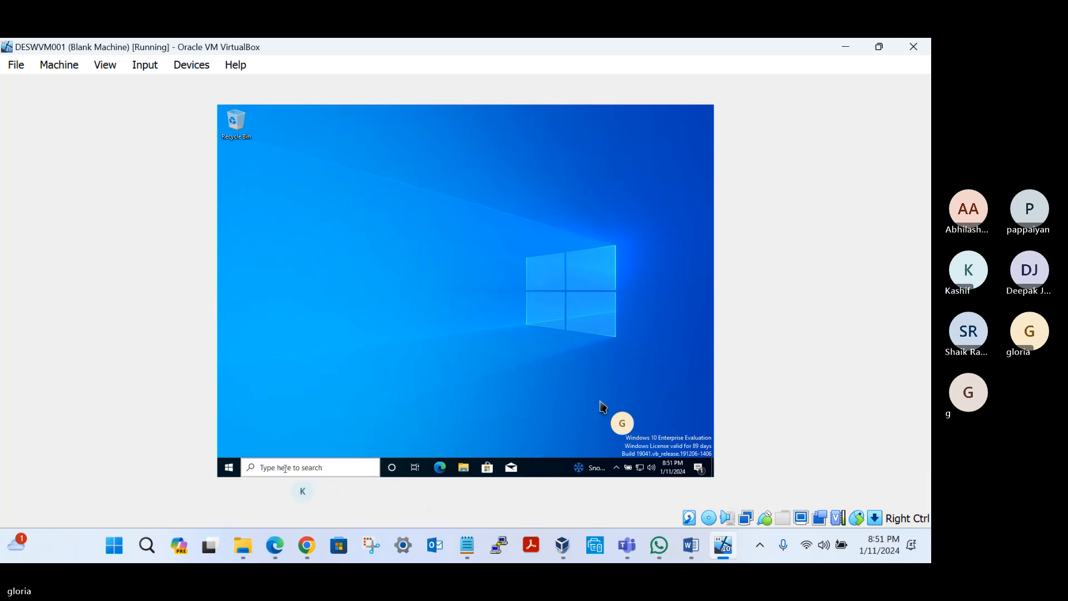
left_click(229, 469)
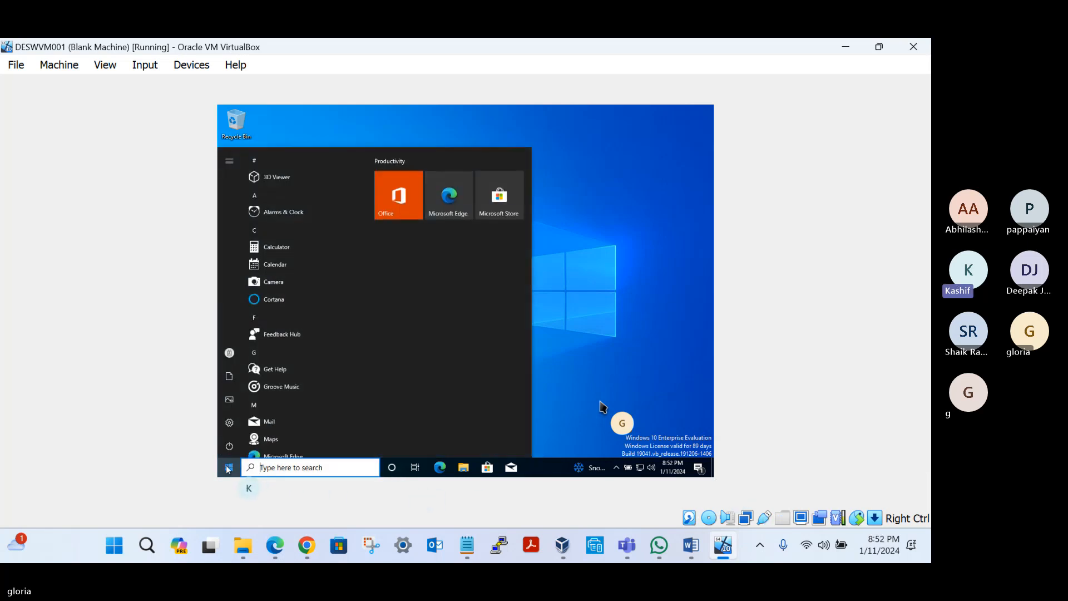
left_click(228, 422)
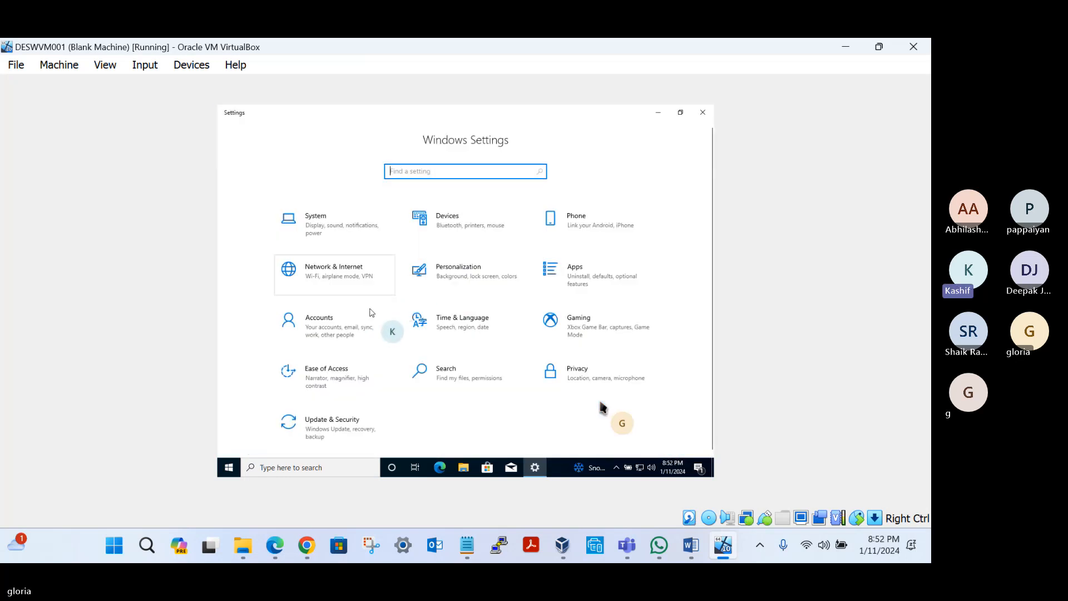
left_click(341, 332)
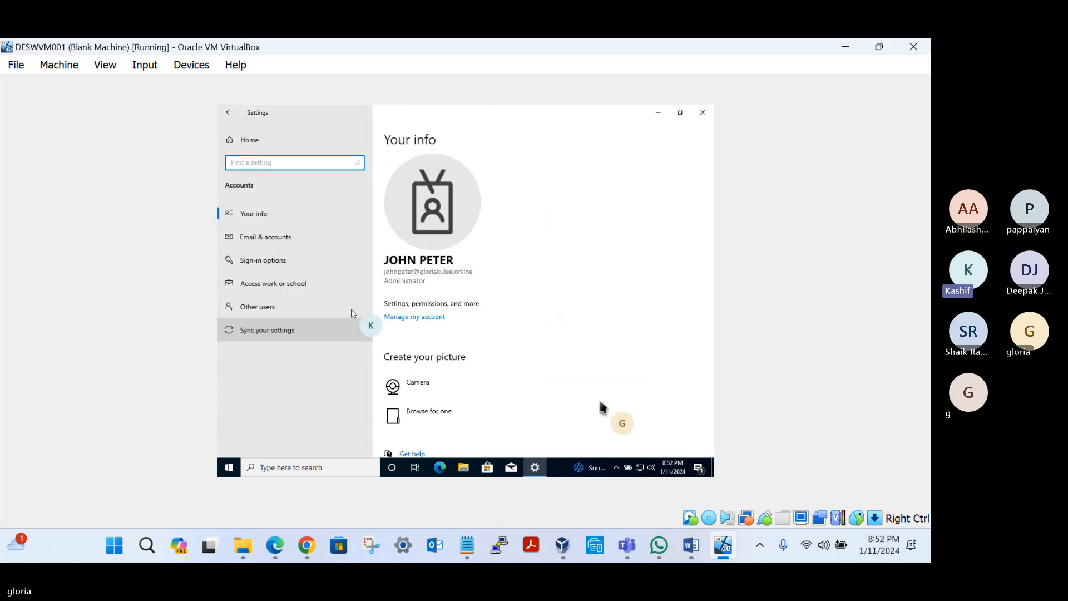
left_click(265, 283)
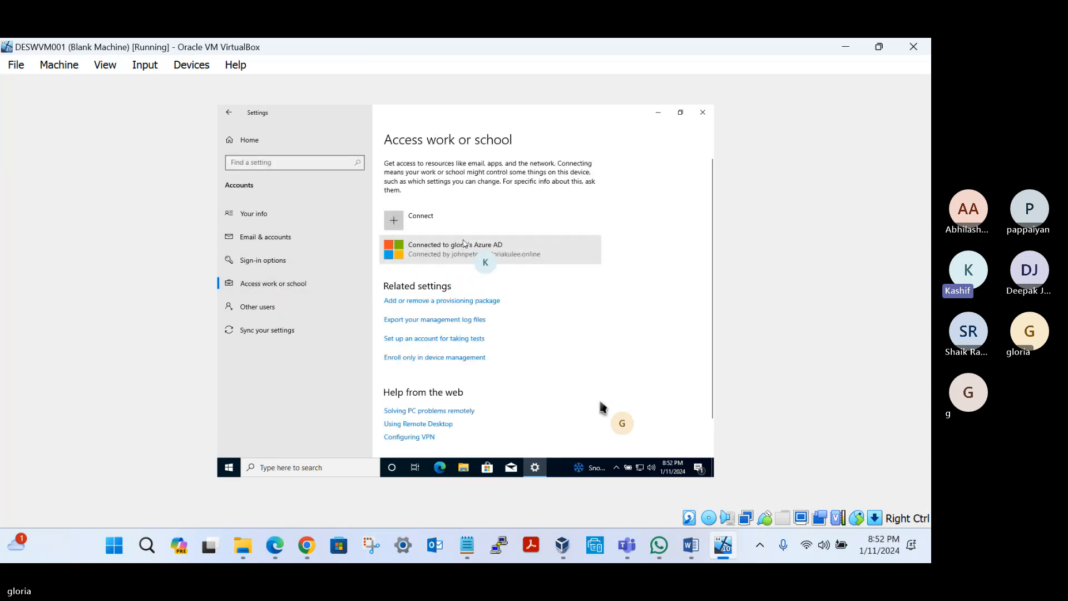
Step: Try to disconnect the virtual machine from the organization's Azure AD, cancelling when alternate account info is requested
left_click(488, 252)
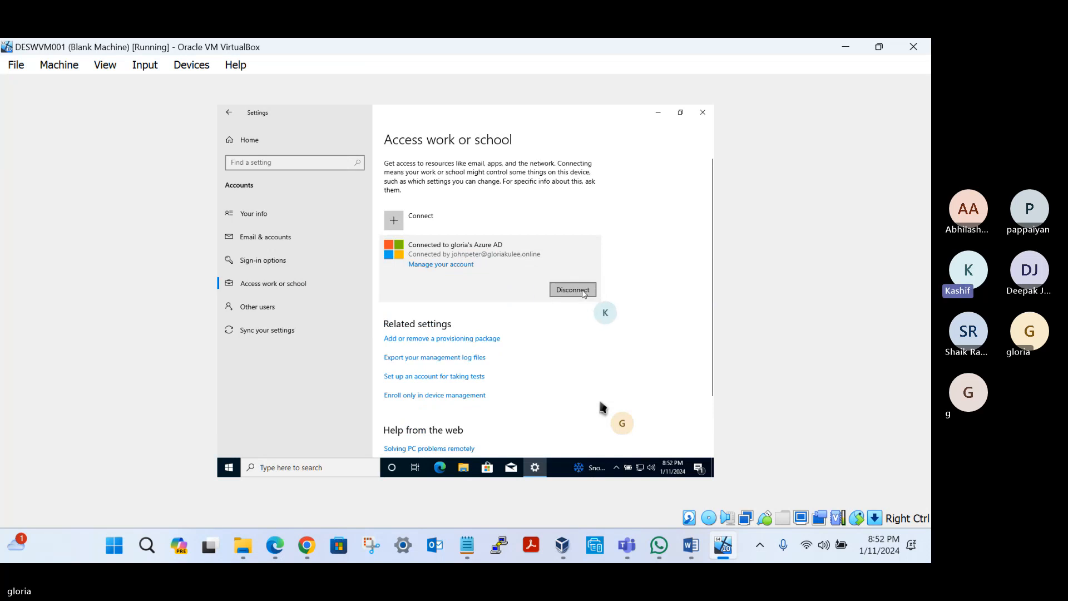
left_click(573, 289)
left_click(641, 271)
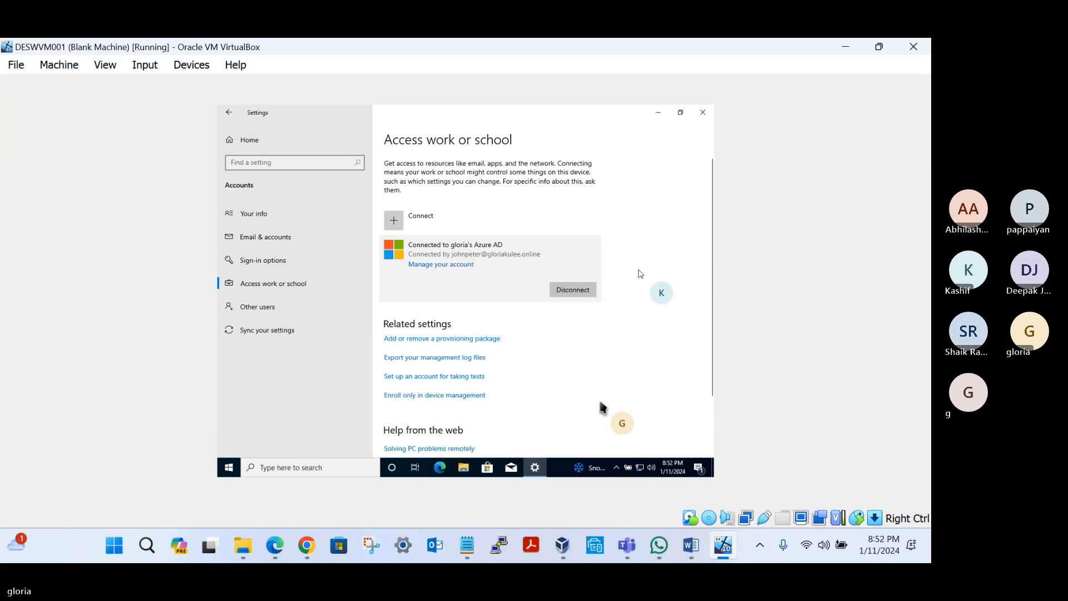
left_click(526, 328)
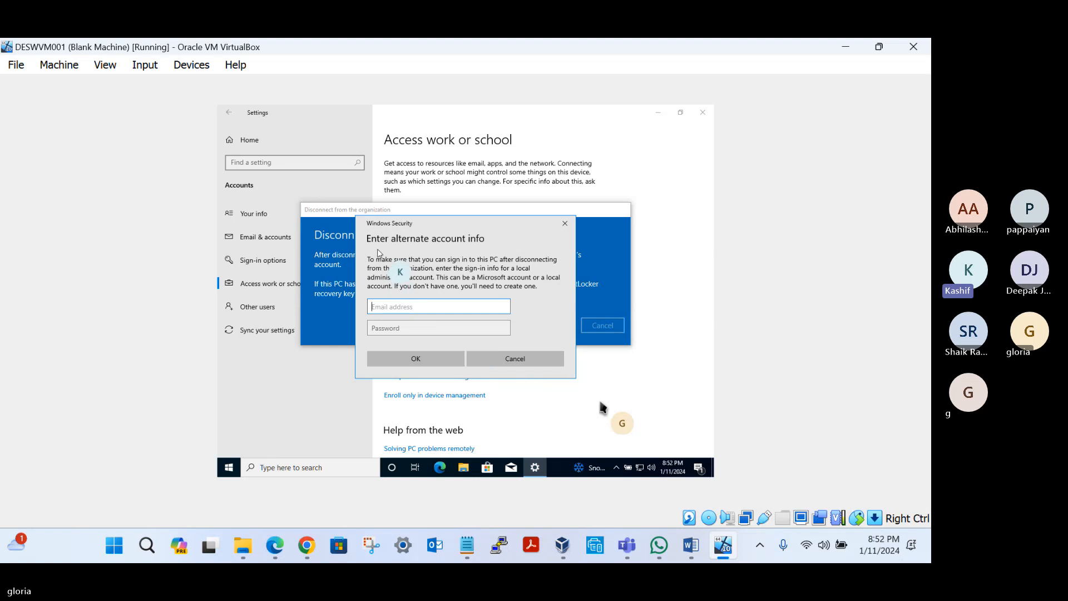
left_click(509, 359)
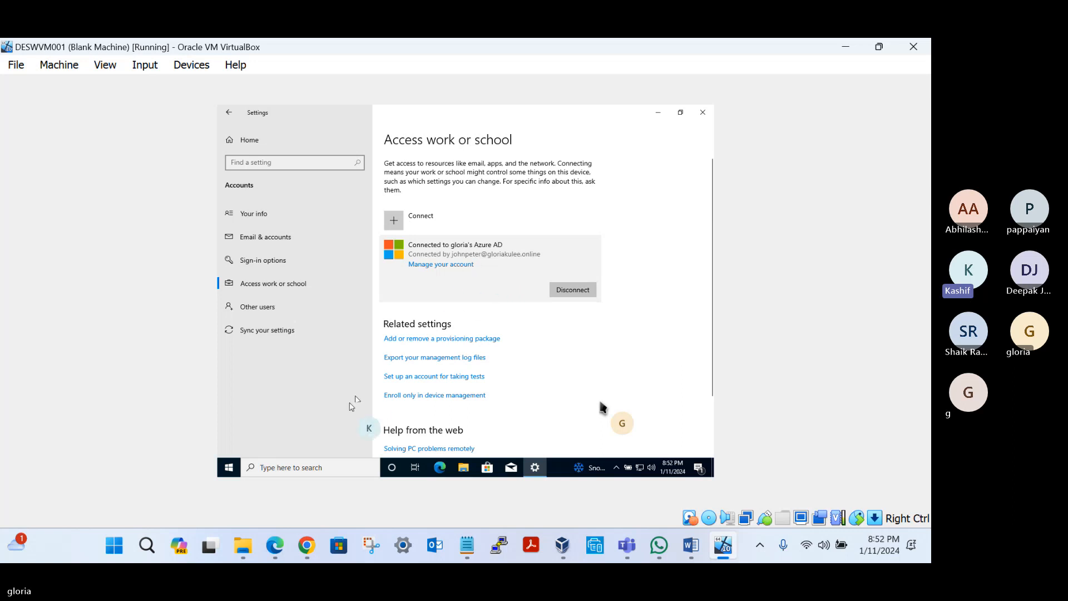
Step: Open Computer Management, list the users under Local Users and Groups, and widen the Name column
right_click(230, 466)
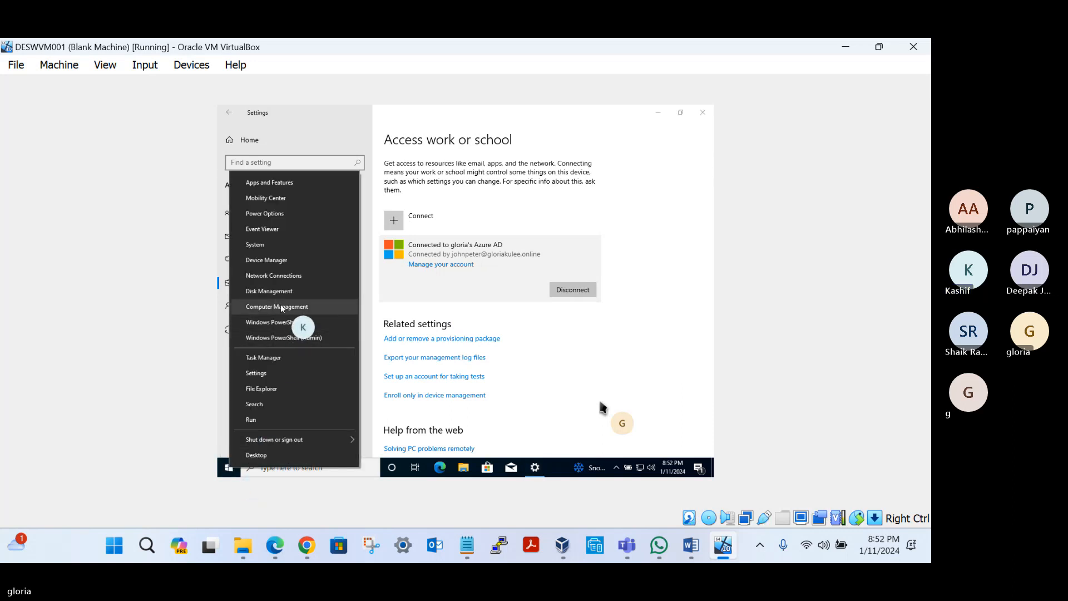
left_click(315, 307)
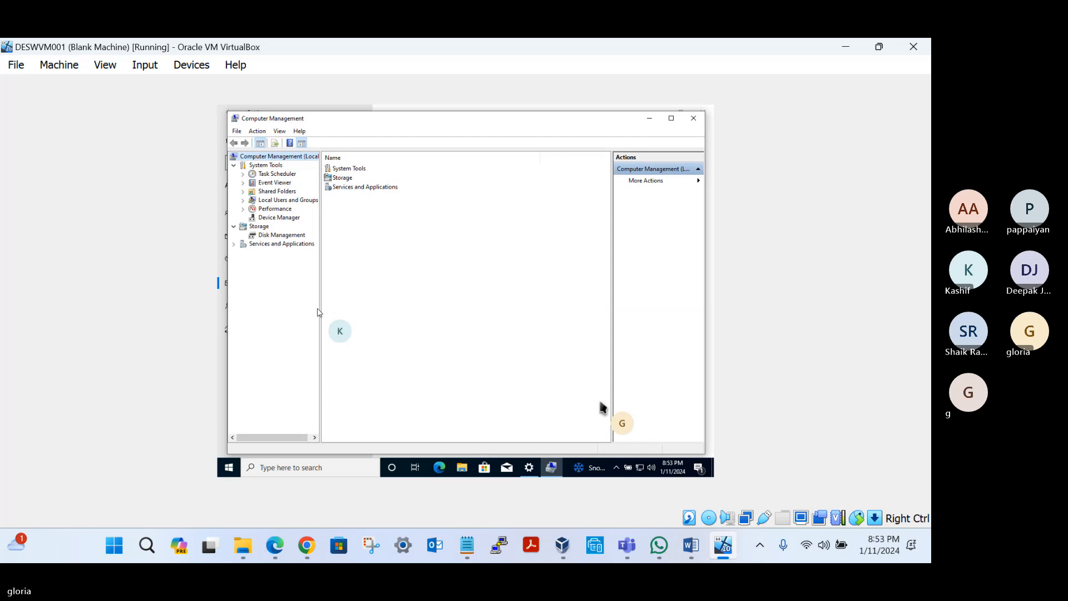
left_click(244, 201)
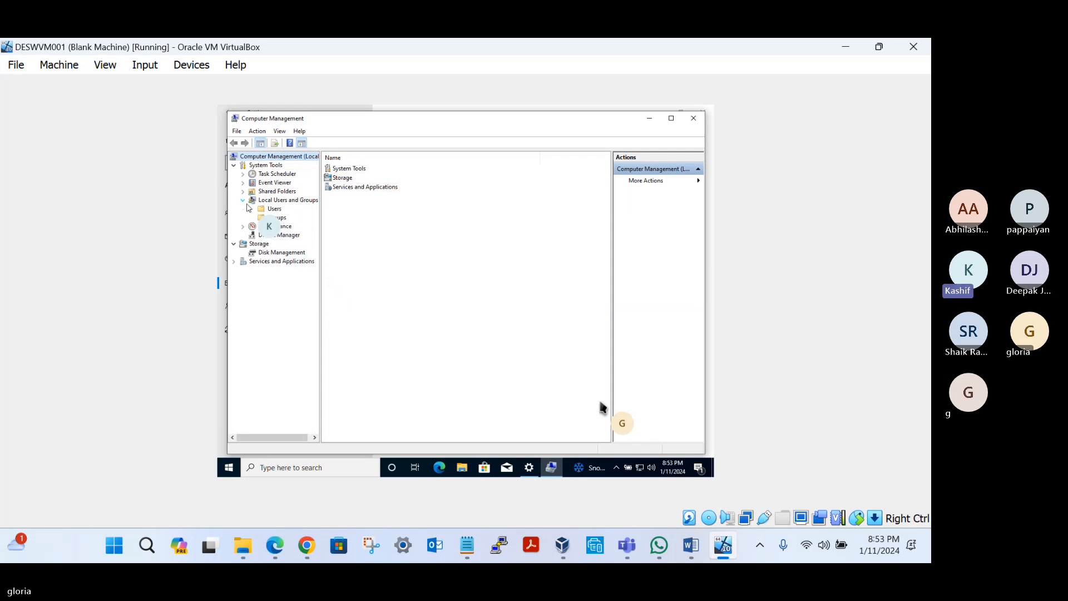
left_click(275, 209)
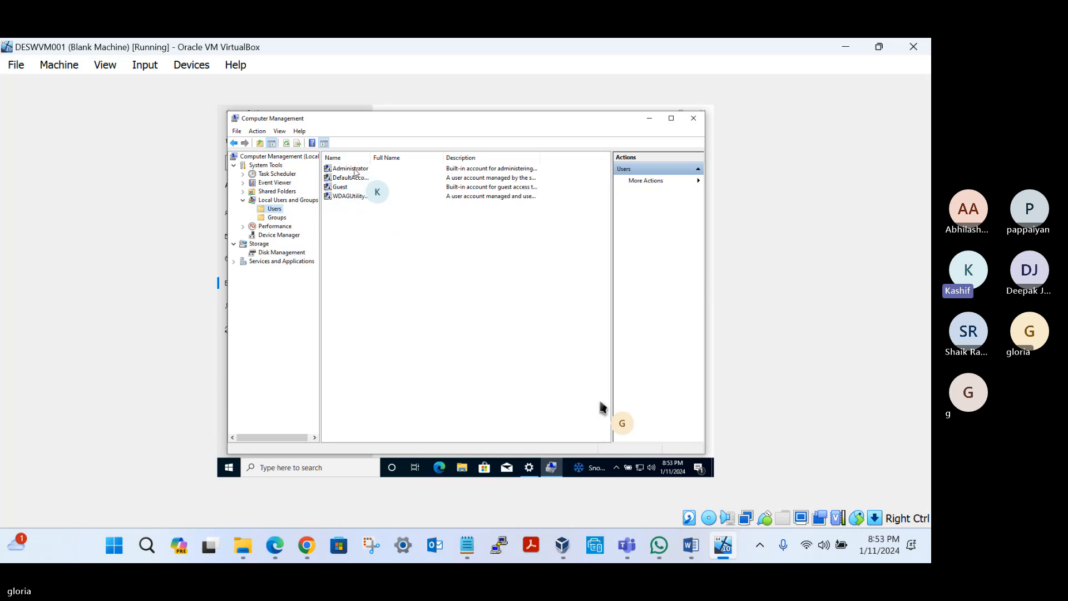
left_click_drag(376, 161, 386, 160)
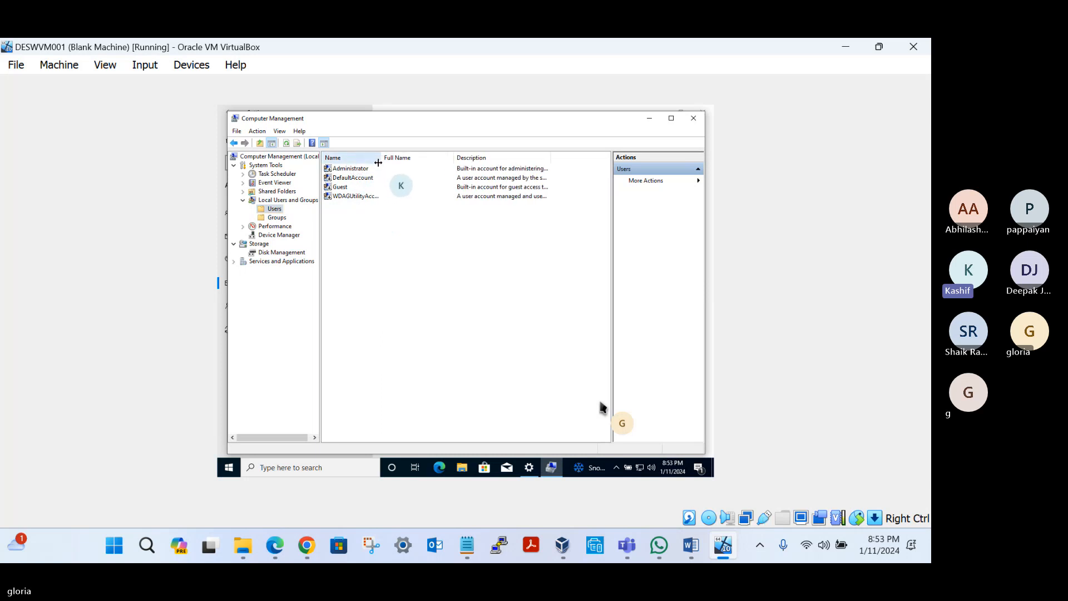
Step: Enable the built-in Administrator account by clearing its Account is disabled option and apply the change
right_click(367, 170)
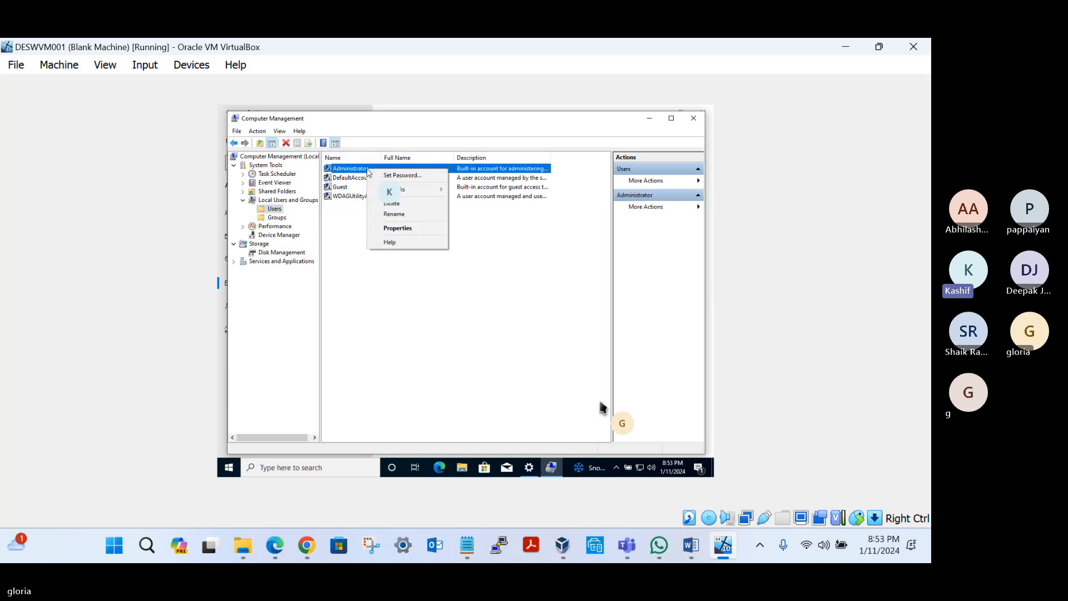
left_click(397, 228)
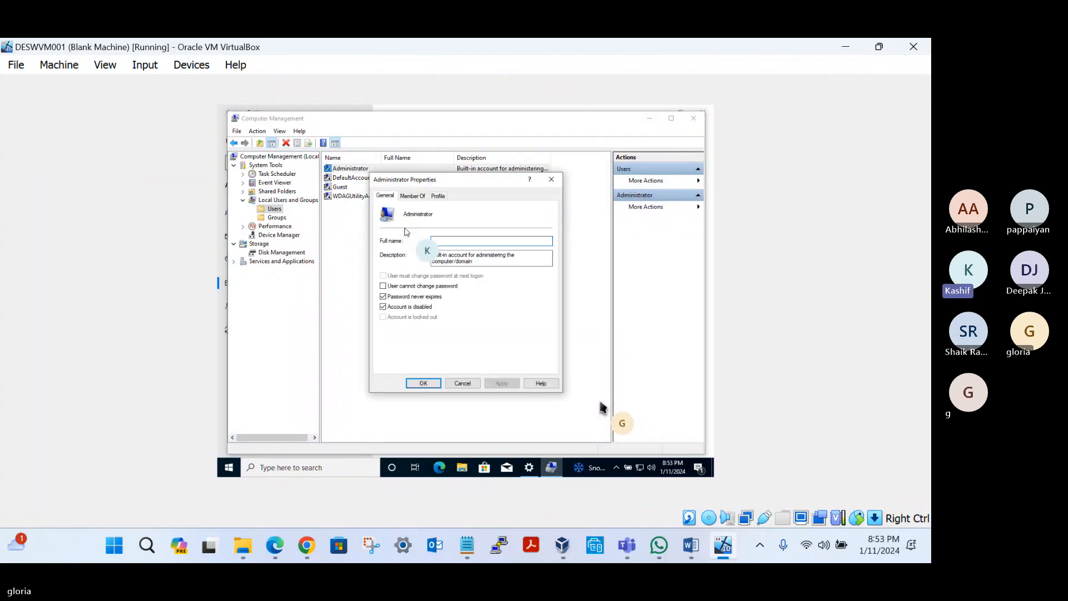
left_click(383, 307)
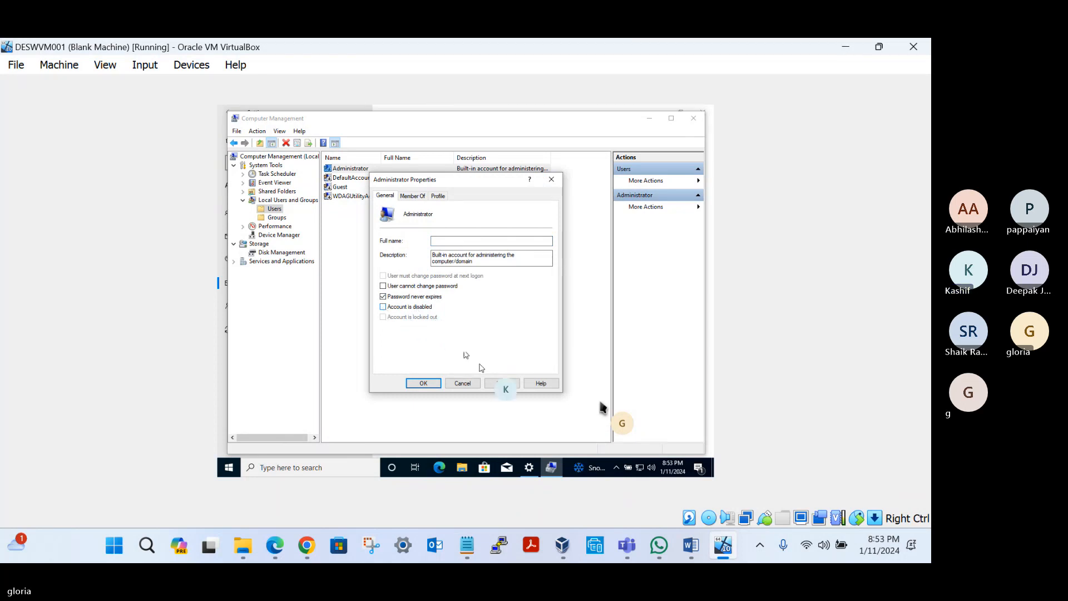
left_click(501, 383)
left_click(423, 384)
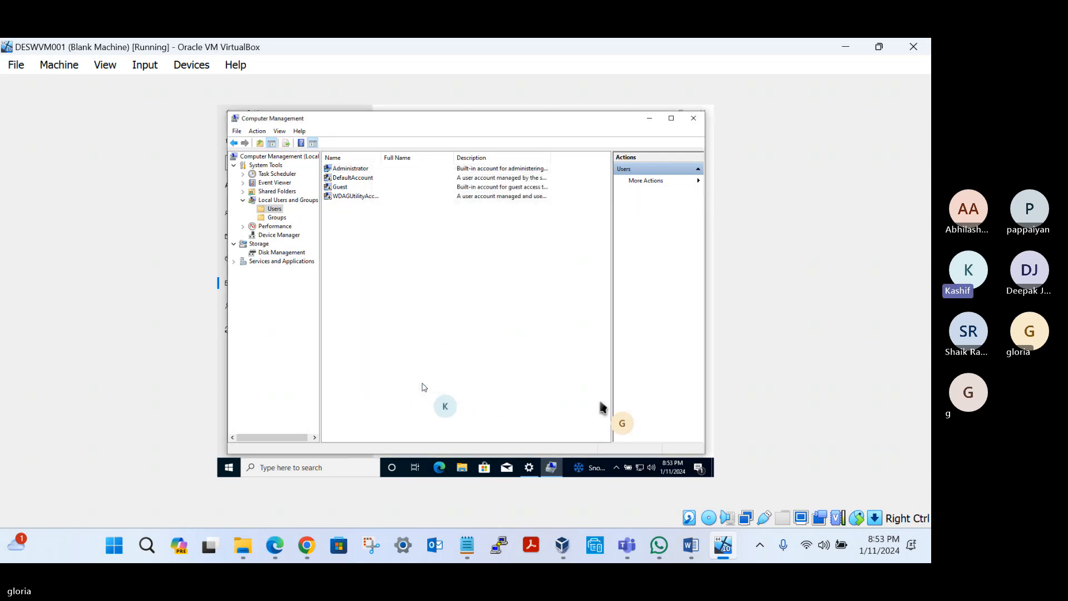
Step: Set a new password for the local Administrator account, filling in the new and confirm password fields
left_click(356, 169)
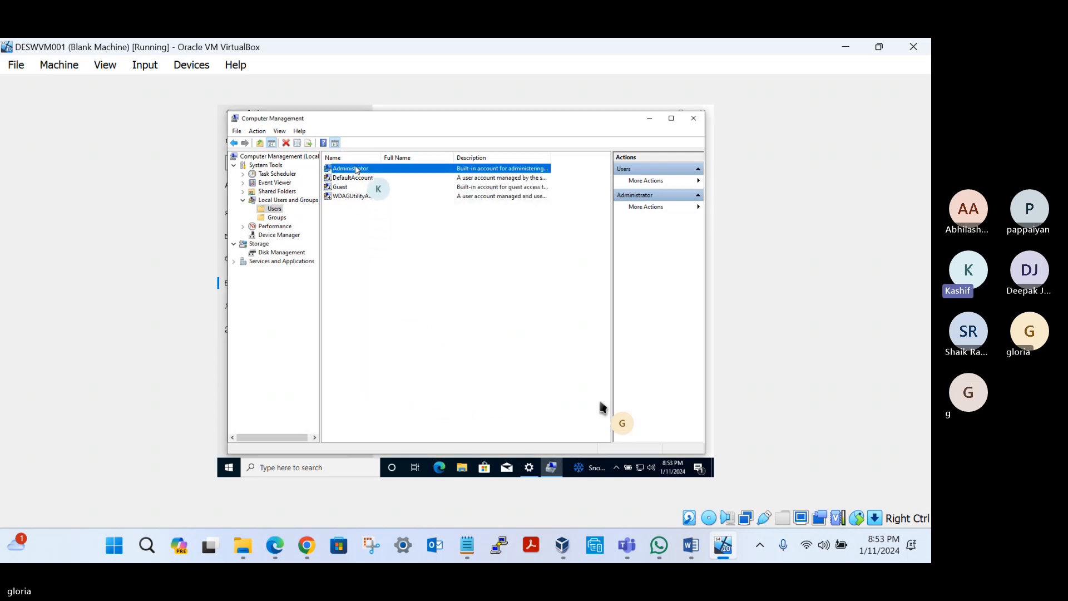
right_click(356, 169)
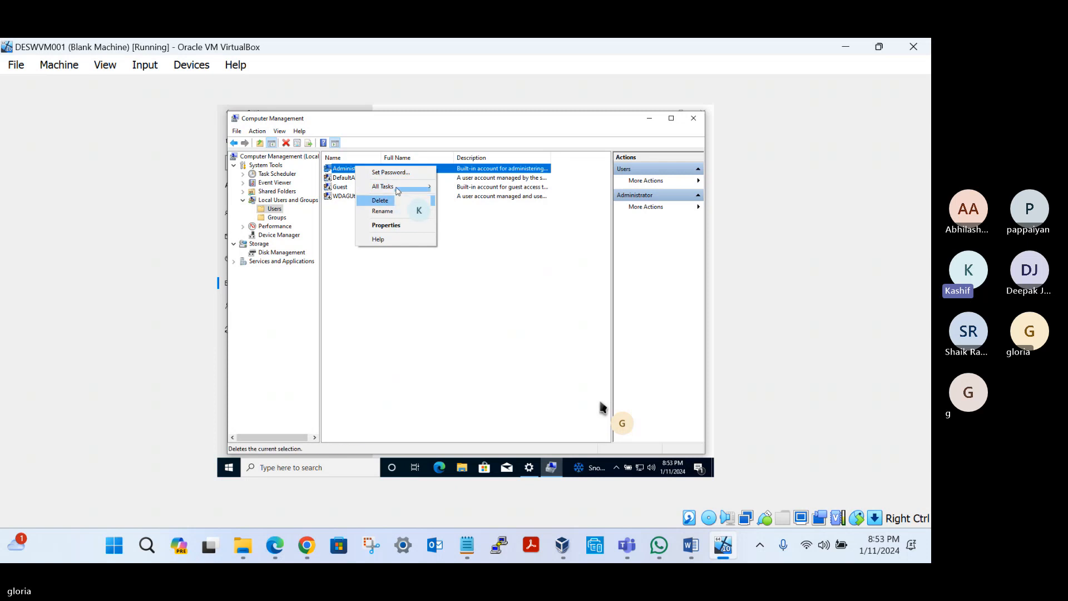
left_click(412, 174)
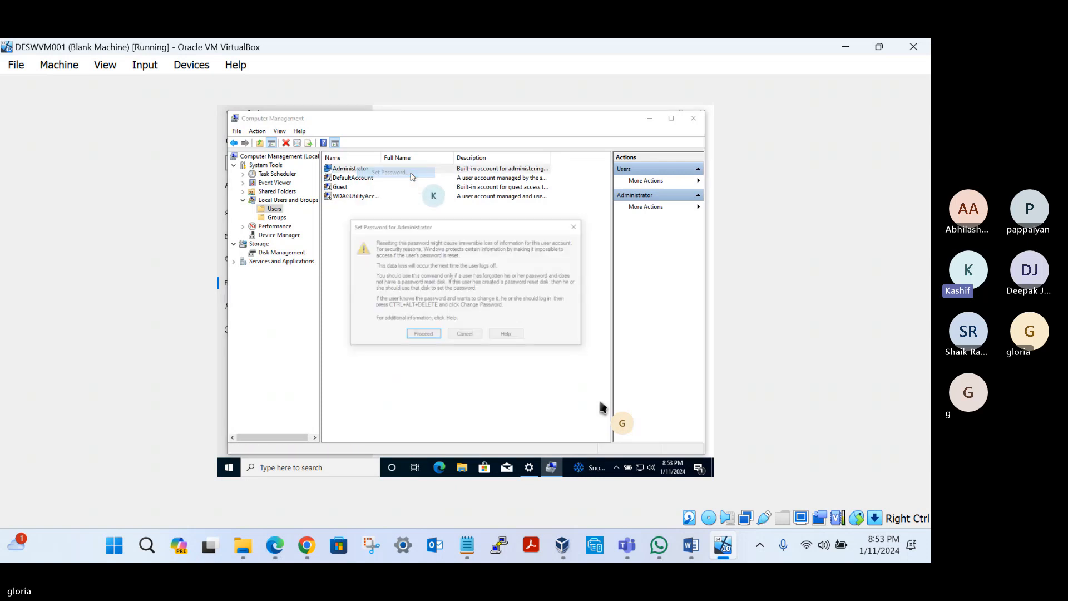
left_click(422, 335)
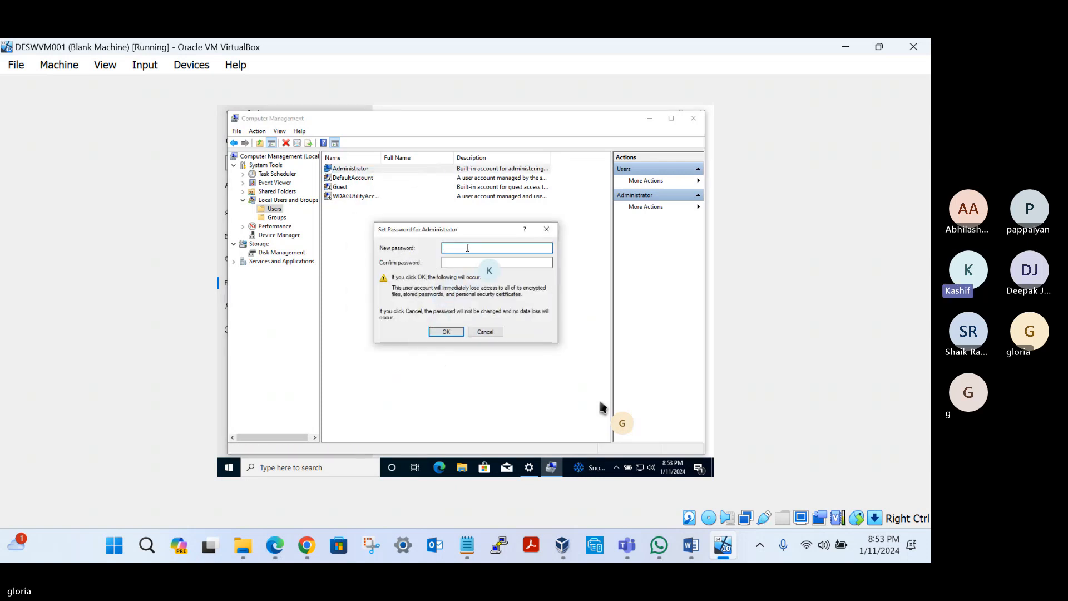
type("P••••")
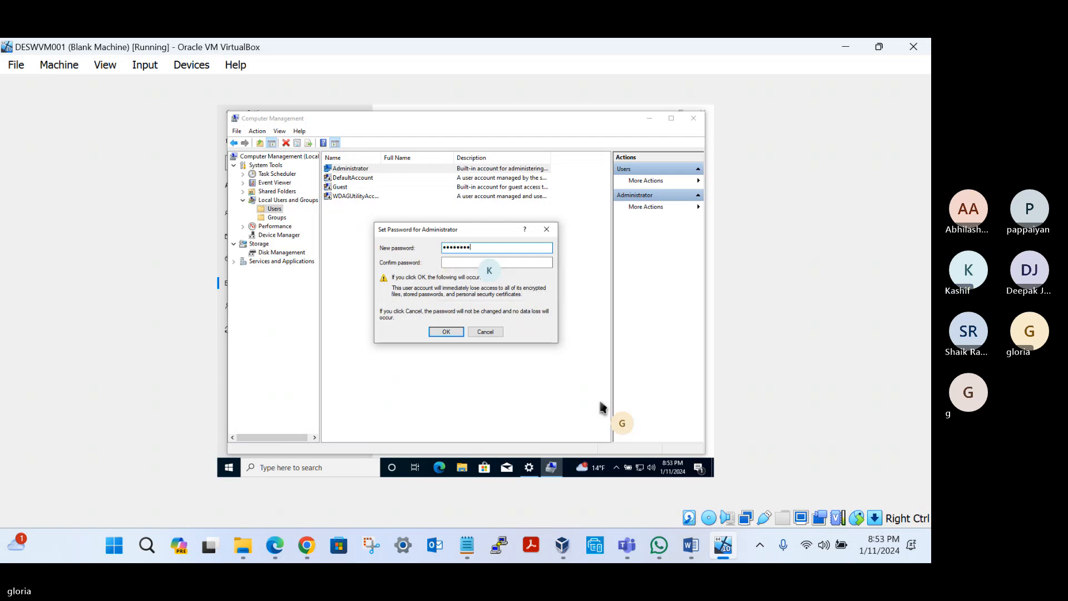
left_click(452, 262)
type("••••")
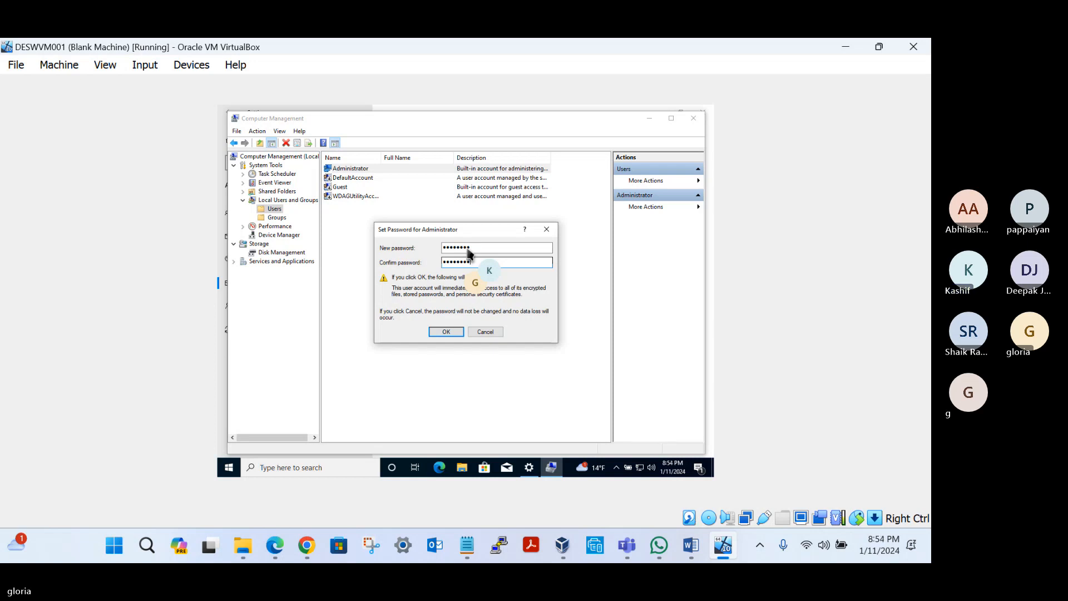
left_click(446, 332)
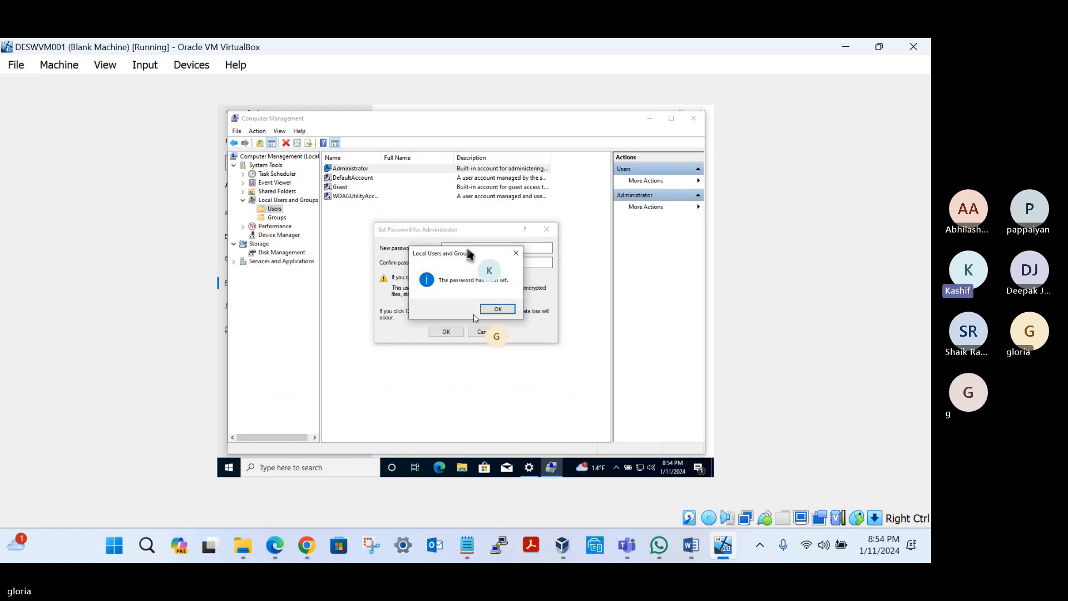
left_click(494, 310)
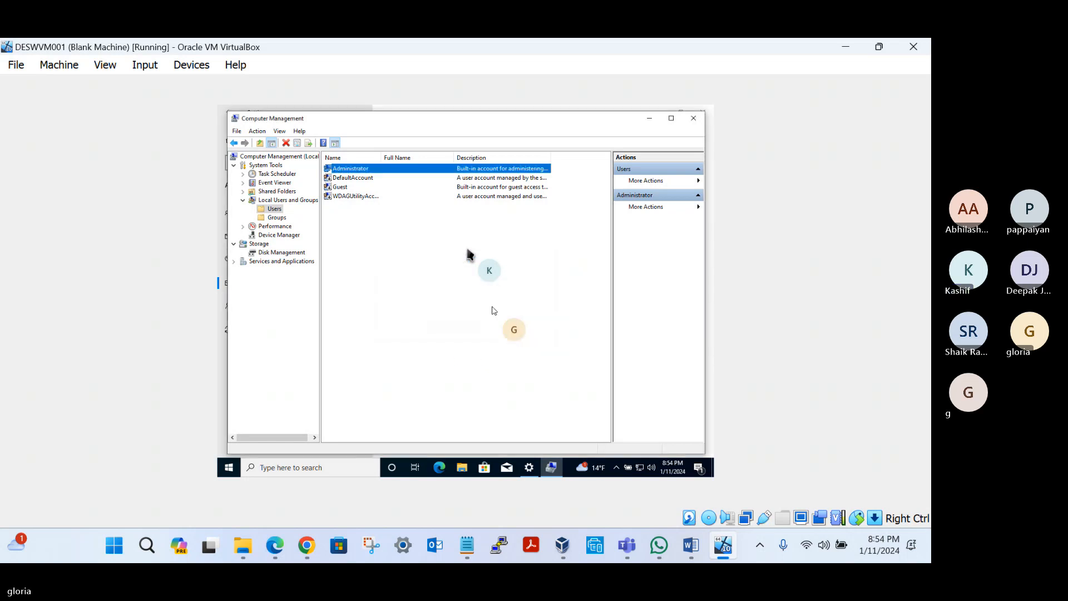
Step: Review the members of the local Administrators group in Computer Management, including the Azure AD account, and close its properties
left_click(280, 219)
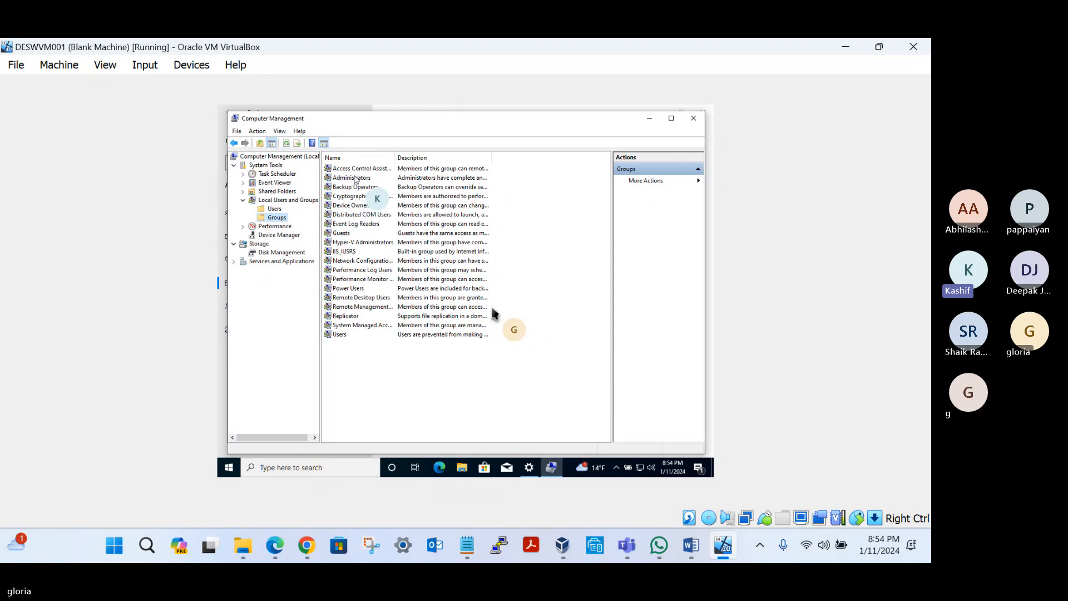
double_click(354, 178)
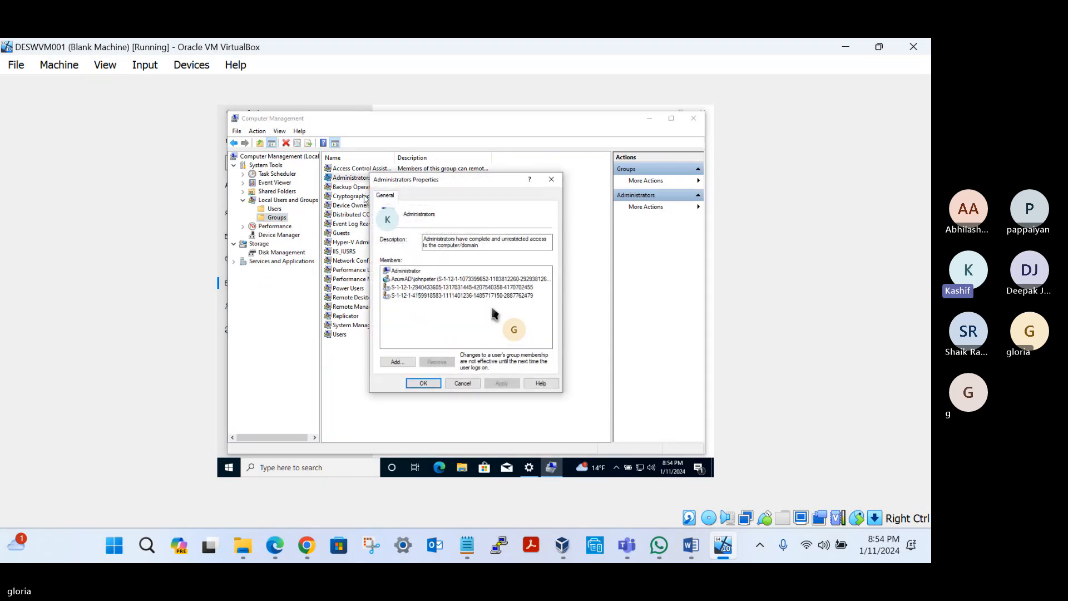
left_click(414, 287)
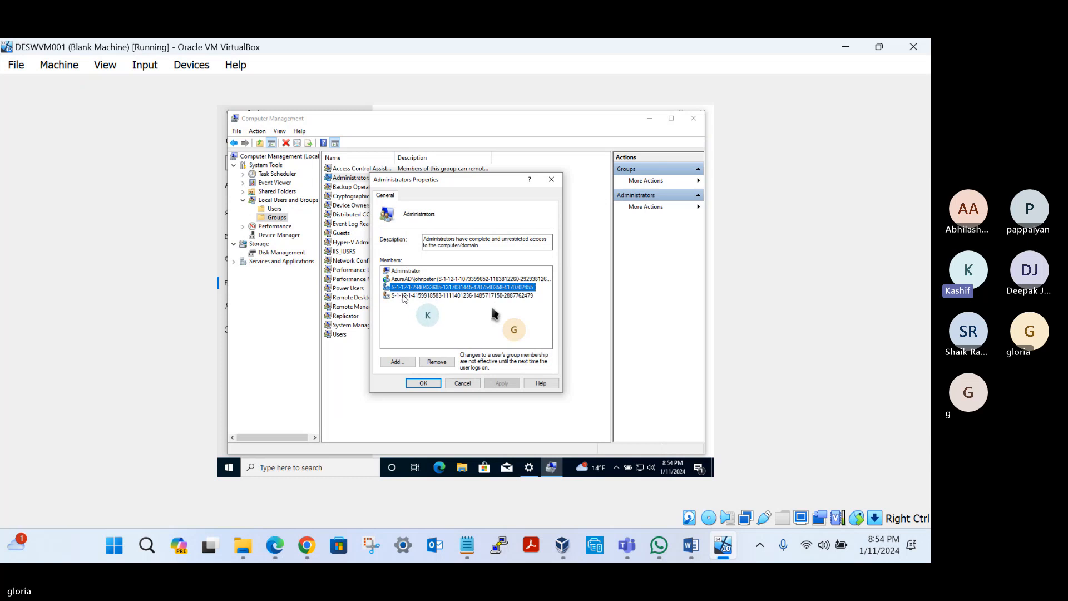
left_click(416, 281)
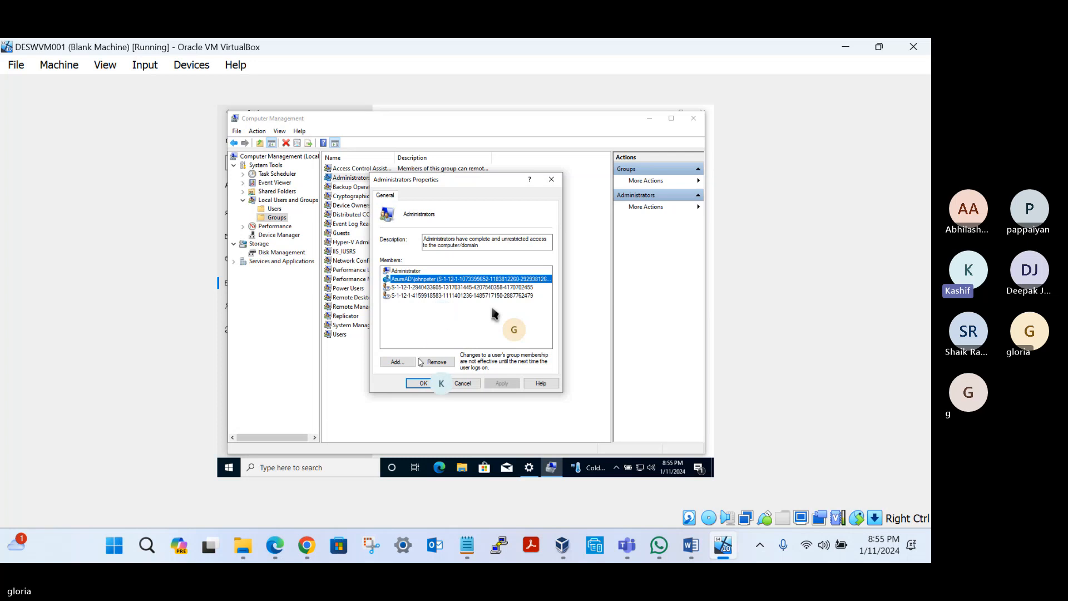
left_click(424, 384)
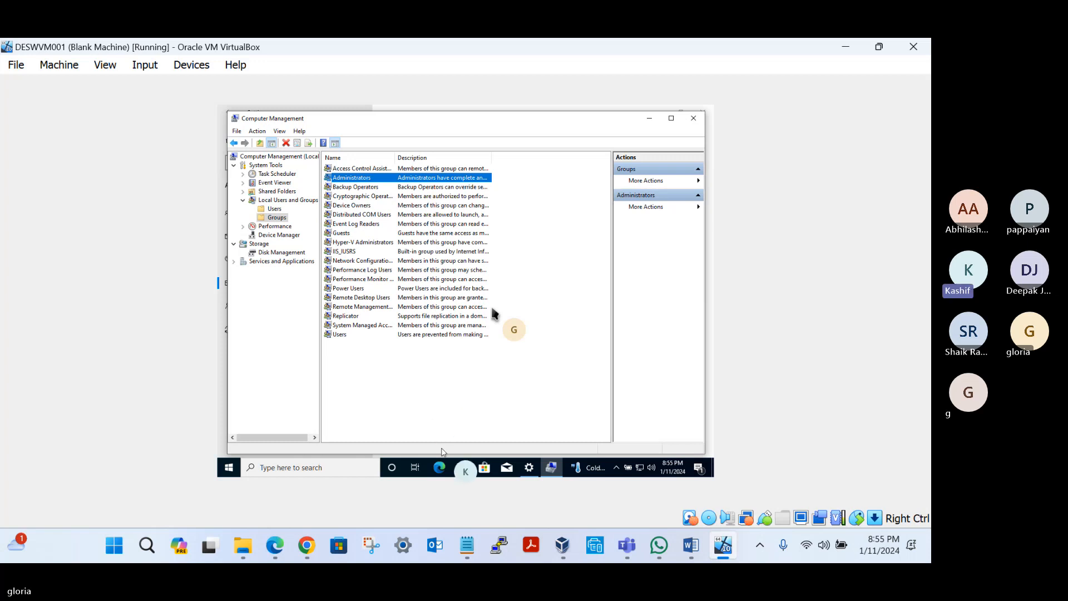
Step: Switch to the Access work or school settings, disconnect the organization's Azure AD account, and confirm its removal and the disconnection
left_click(527, 469)
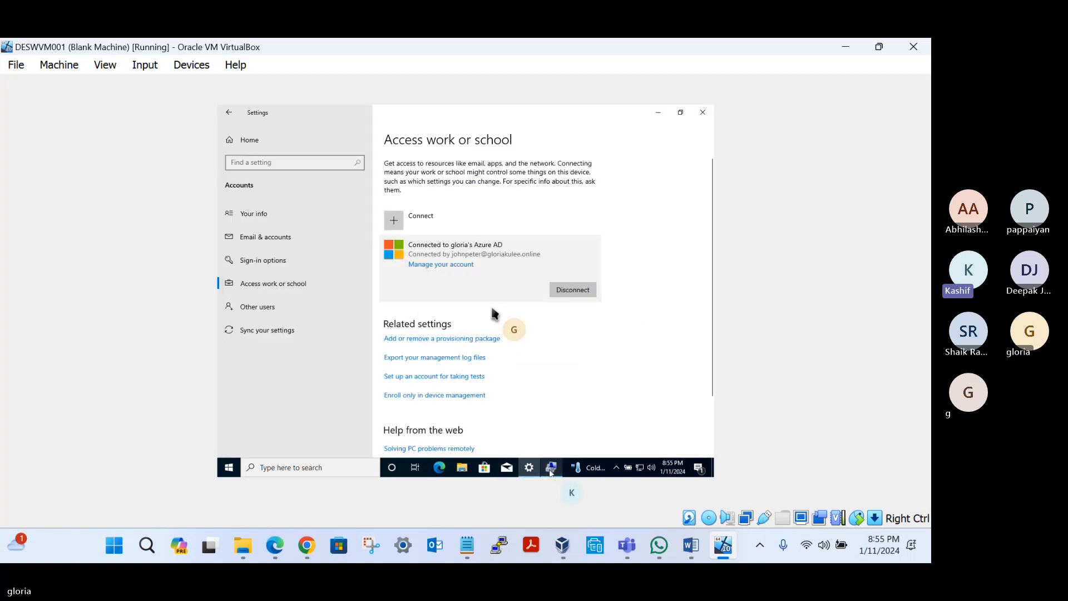
left_click(573, 292)
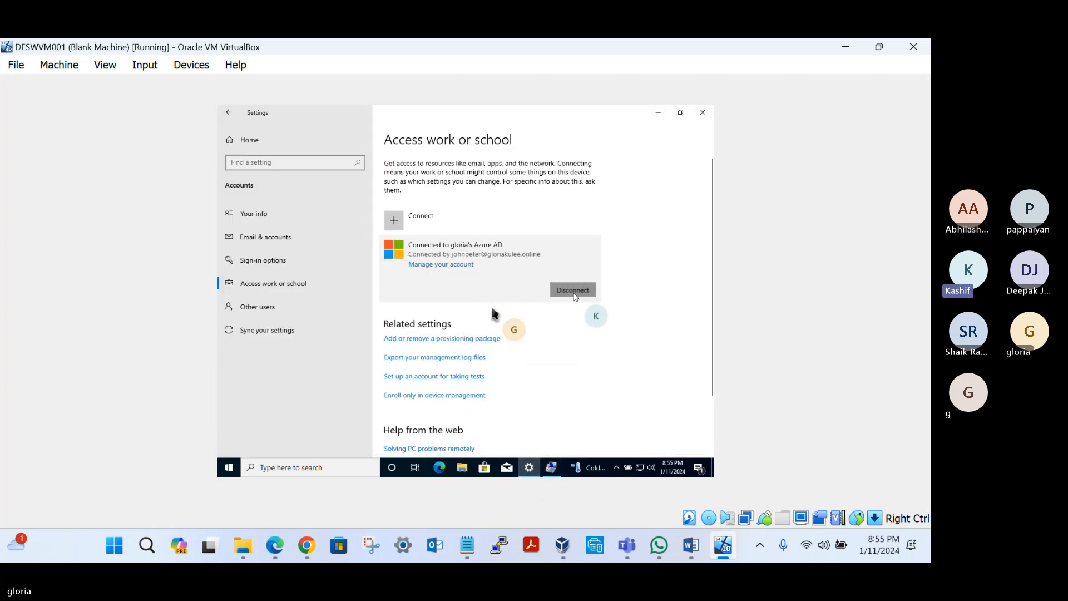
left_click(646, 267)
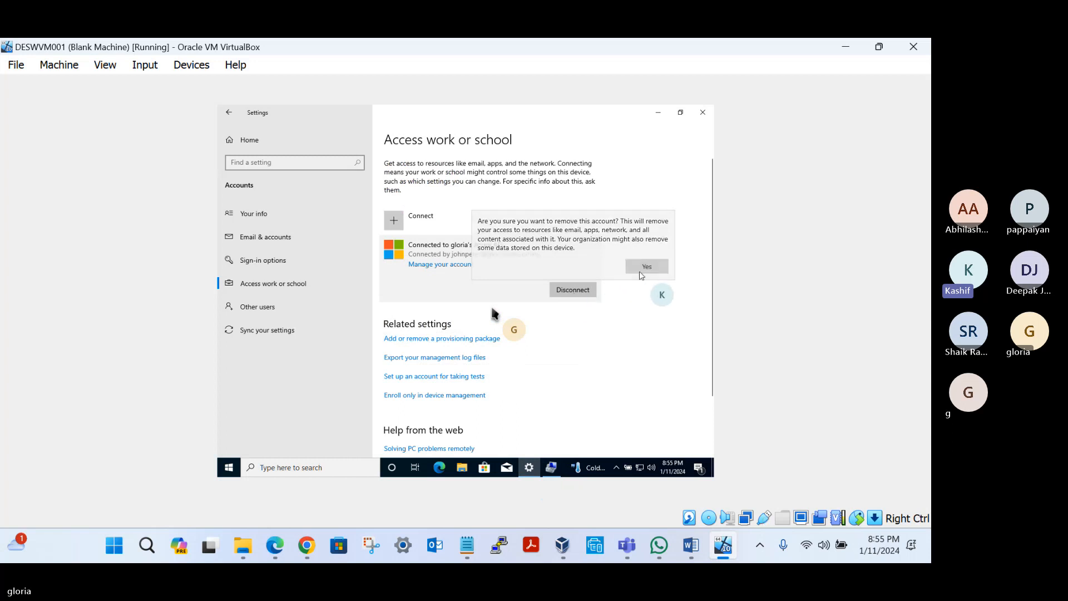
left_click(543, 324)
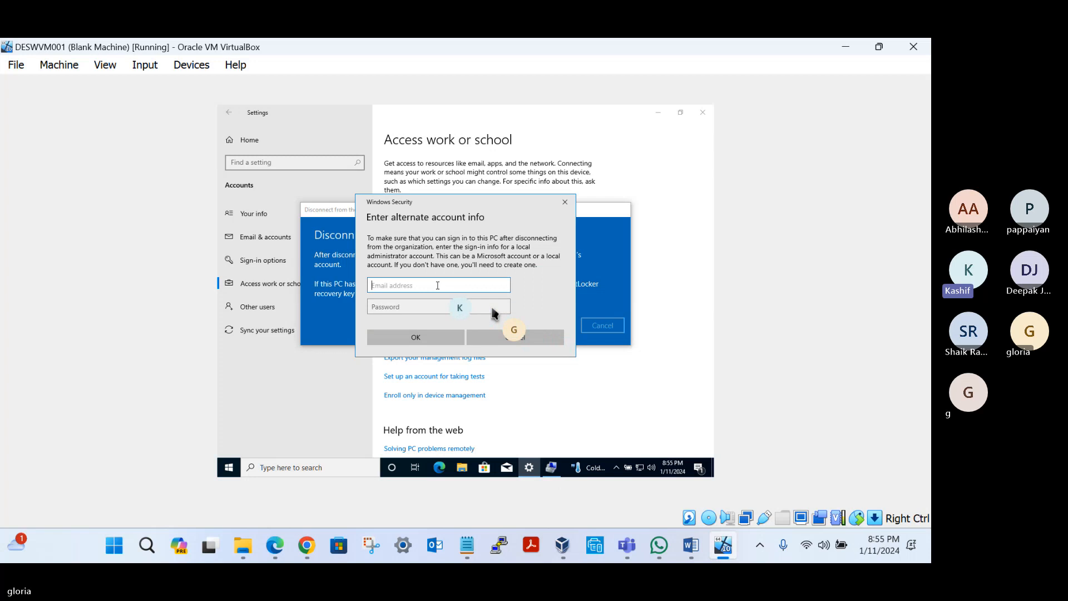
Step: Supply administrator as the alternate account with its account password, and restart the virtual machine immediately
type("admini")
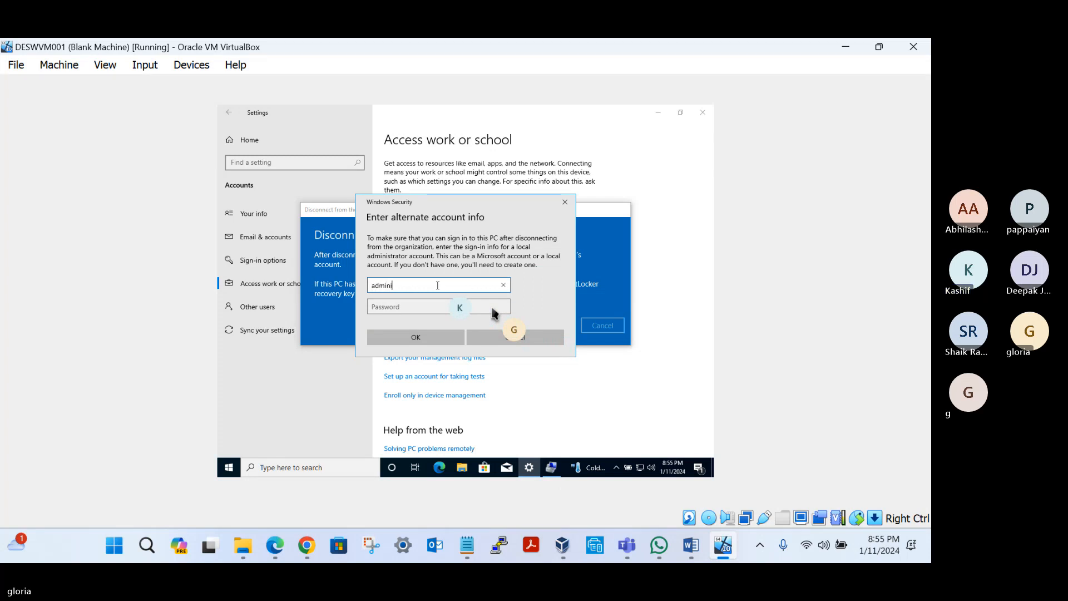
type("strator")
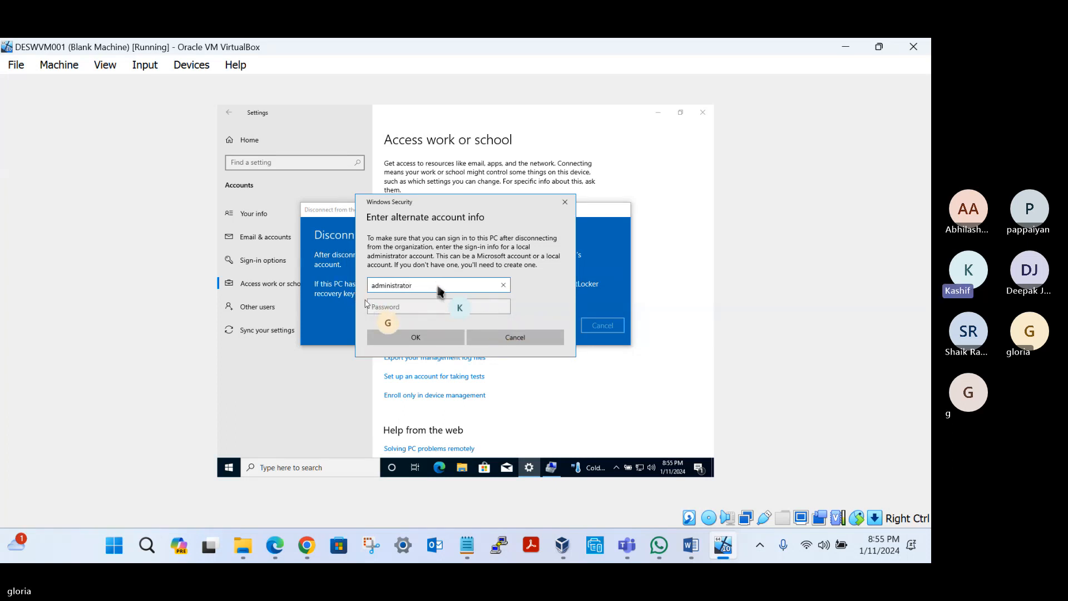
left_click(375, 307)
type("P")
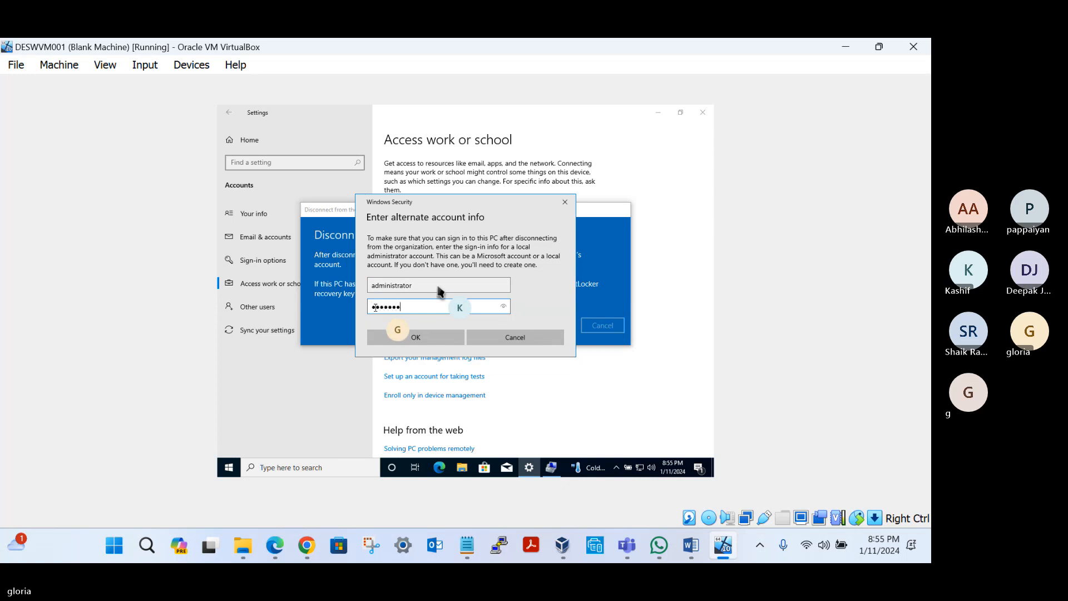
left_click(408, 334)
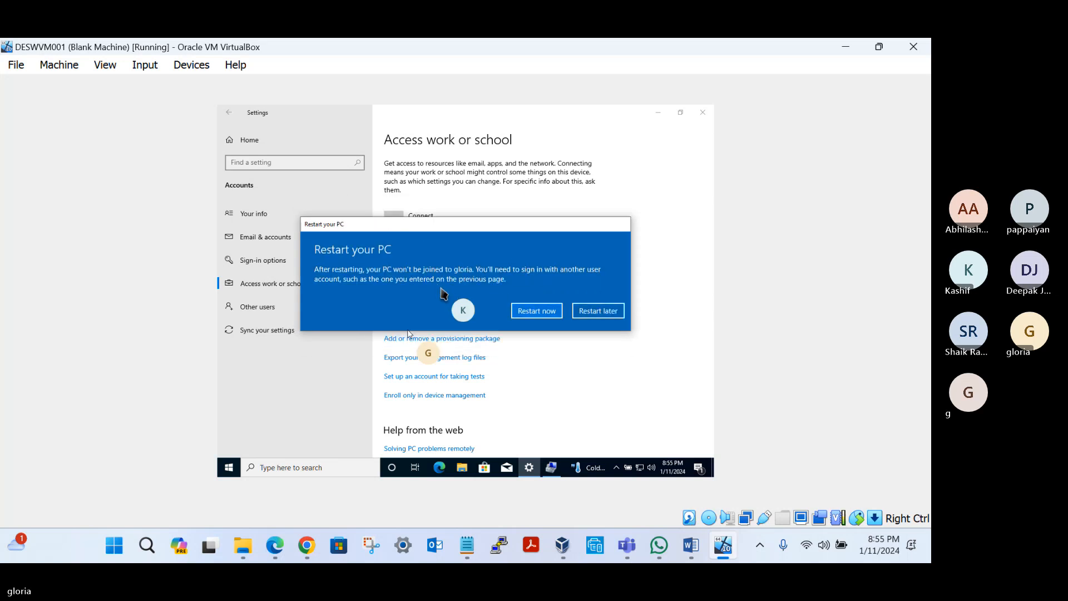
left_click(537, 311)
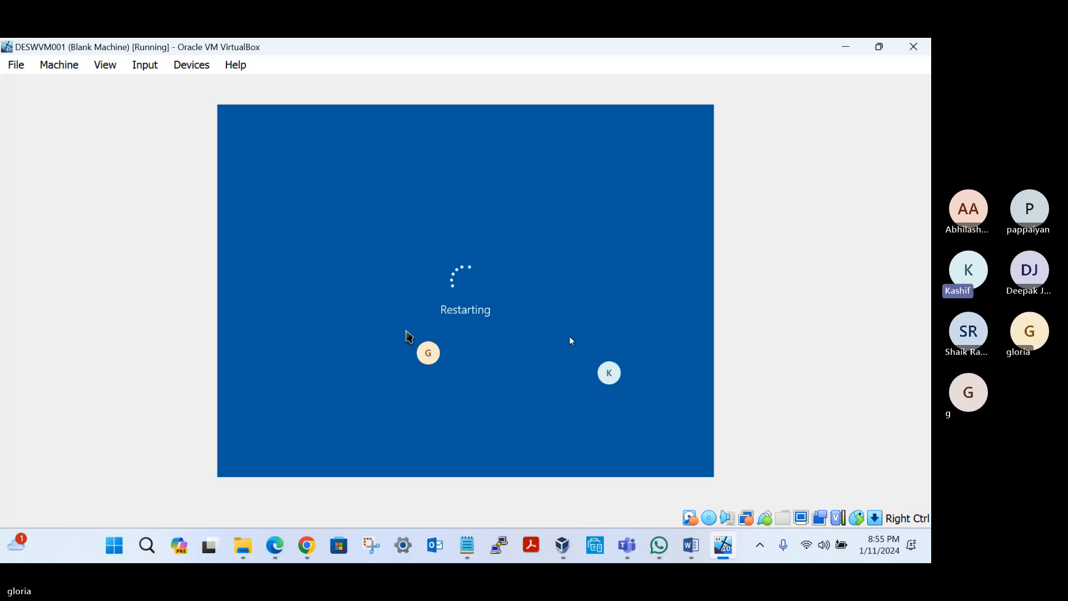
Step: Switch to the Intune UserID notes in Notepad and add "2. How to register a device as Microsoft Entra Registered (Personal)" under 12th Jan Topics
left_click(468, 545)
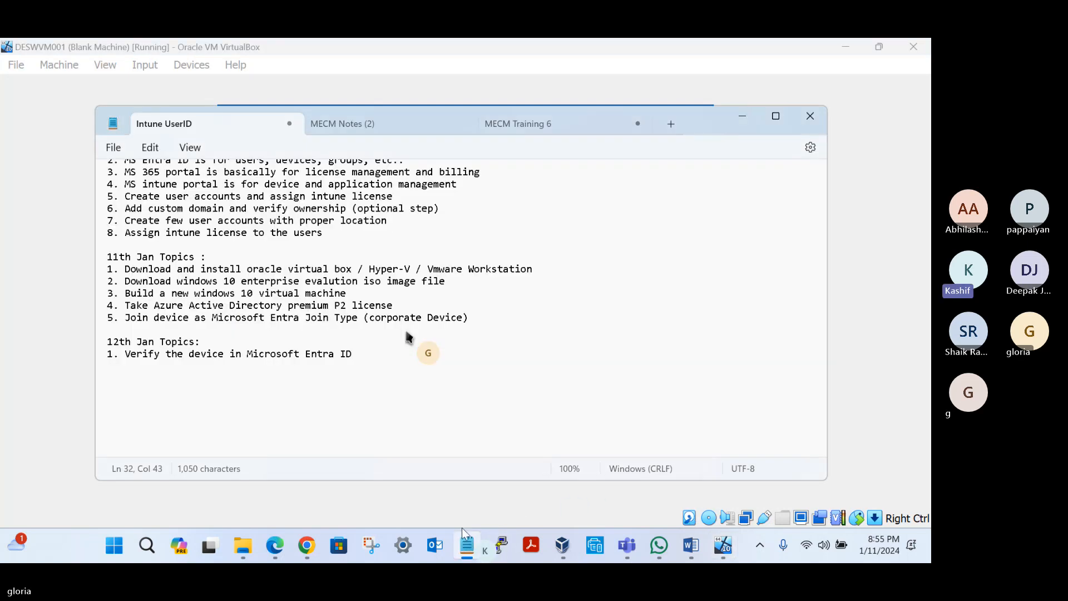
key("Return")
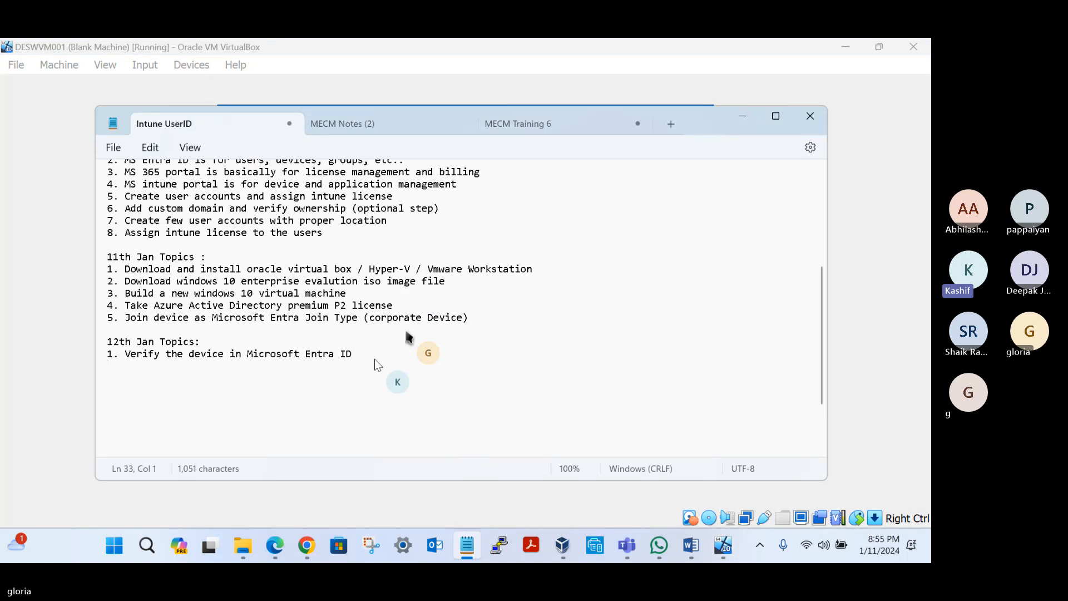
type("2. How to re")
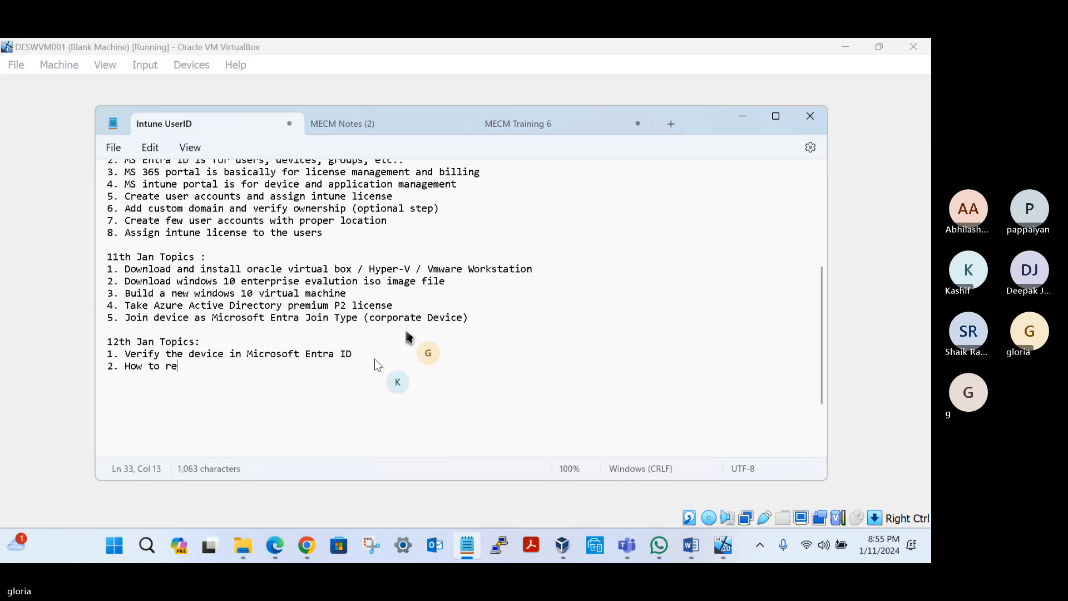
type("gister")
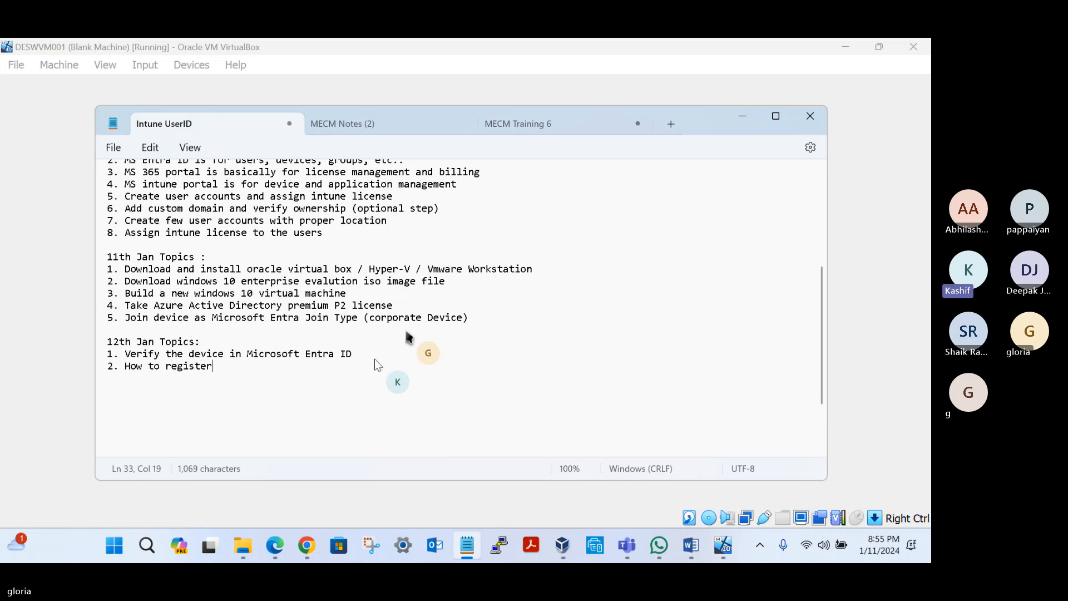
type(" a device")
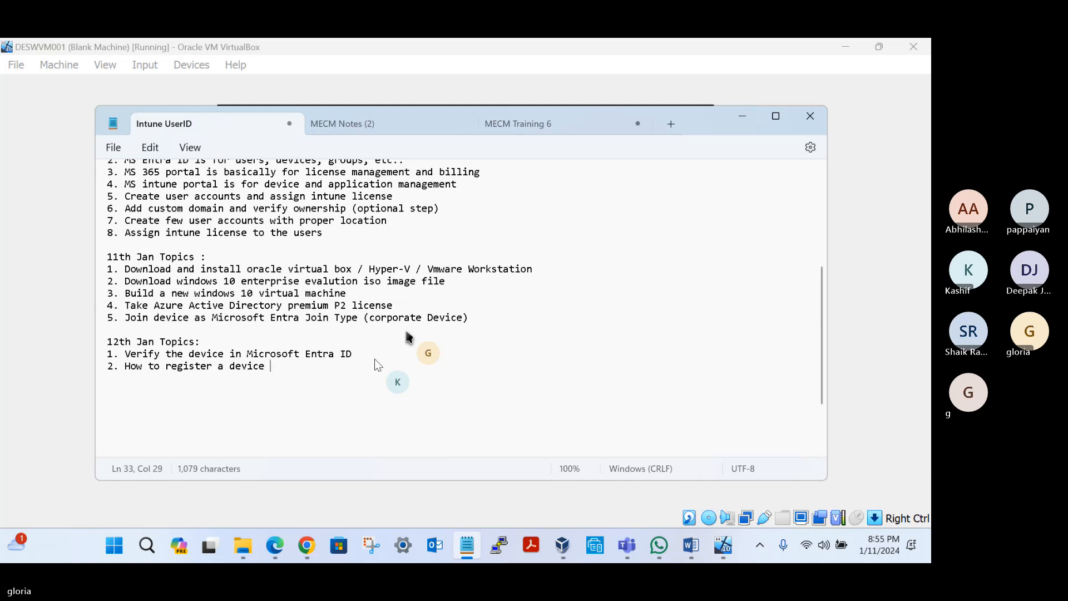
type(" with Micr")
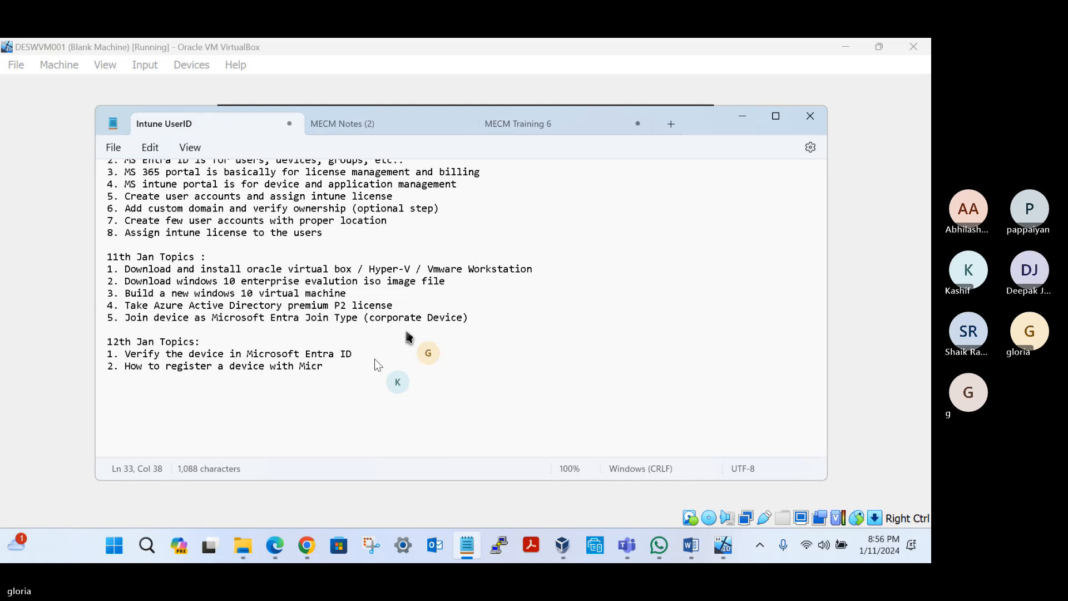
key("BackSpace")
key("BackSpace")
key("BackSpace")
key("BackSpace")
key("BackSpace")
key("BackSpace")
key("BackSpace")
key("BackSpace")
key("BackSpace")
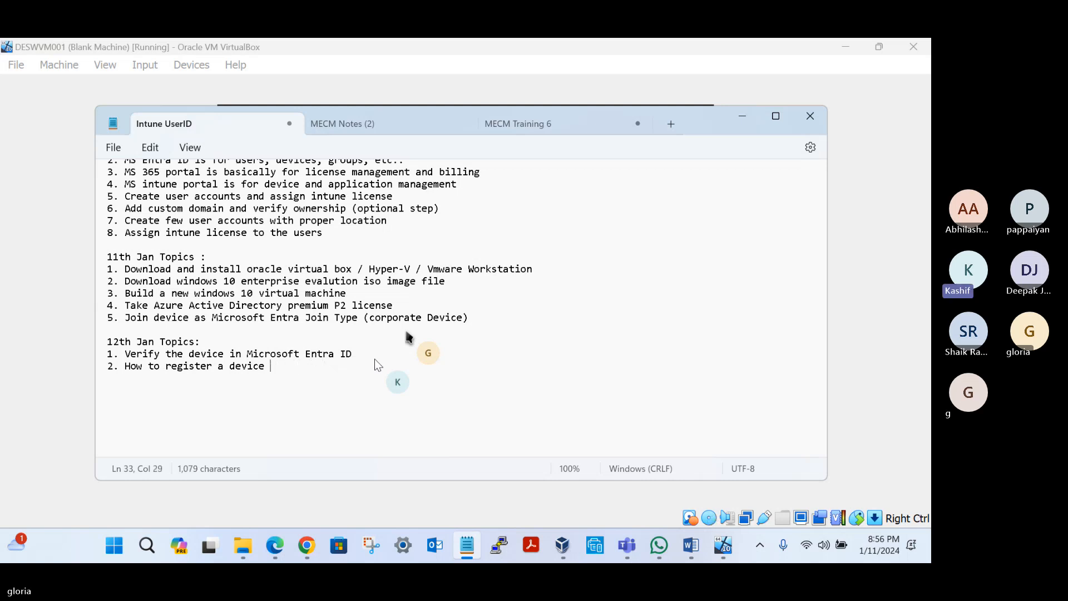
type("as Microsoft Entral")
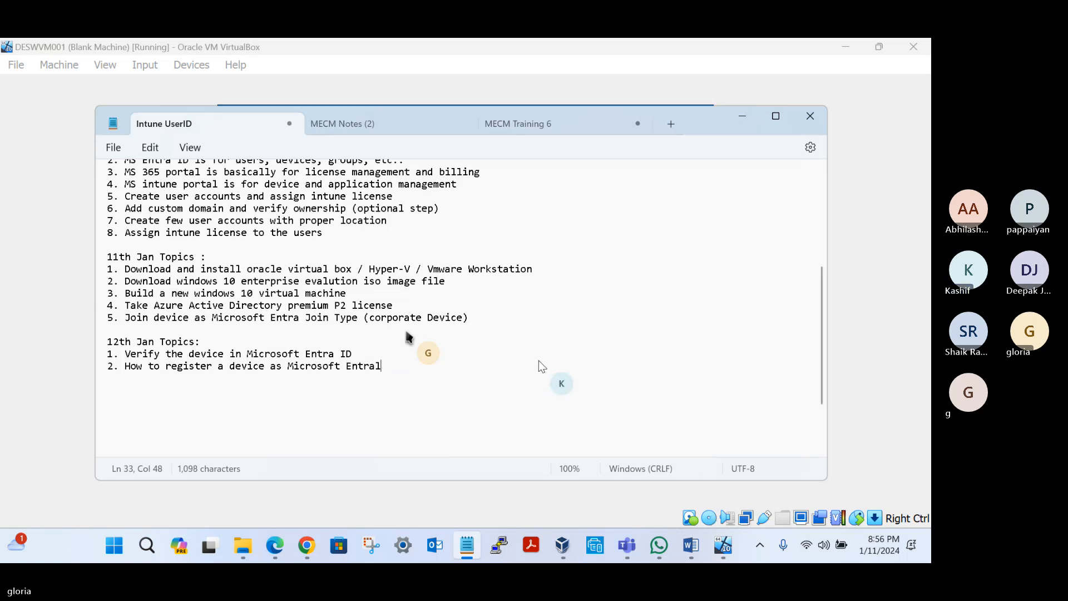
key("BackSpace")
key("BackSpace")
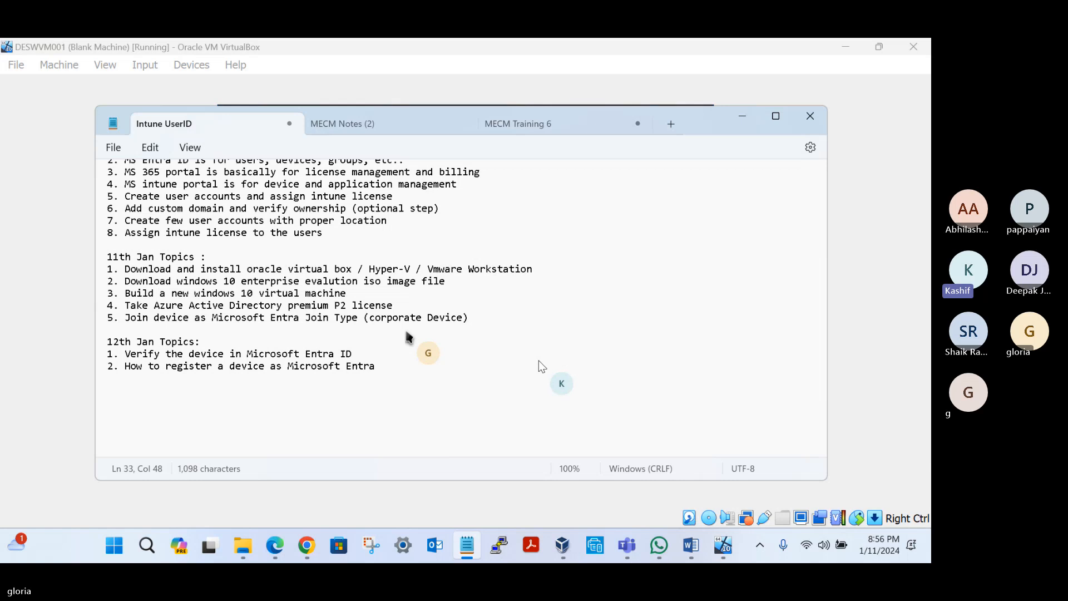
type("Registered (")
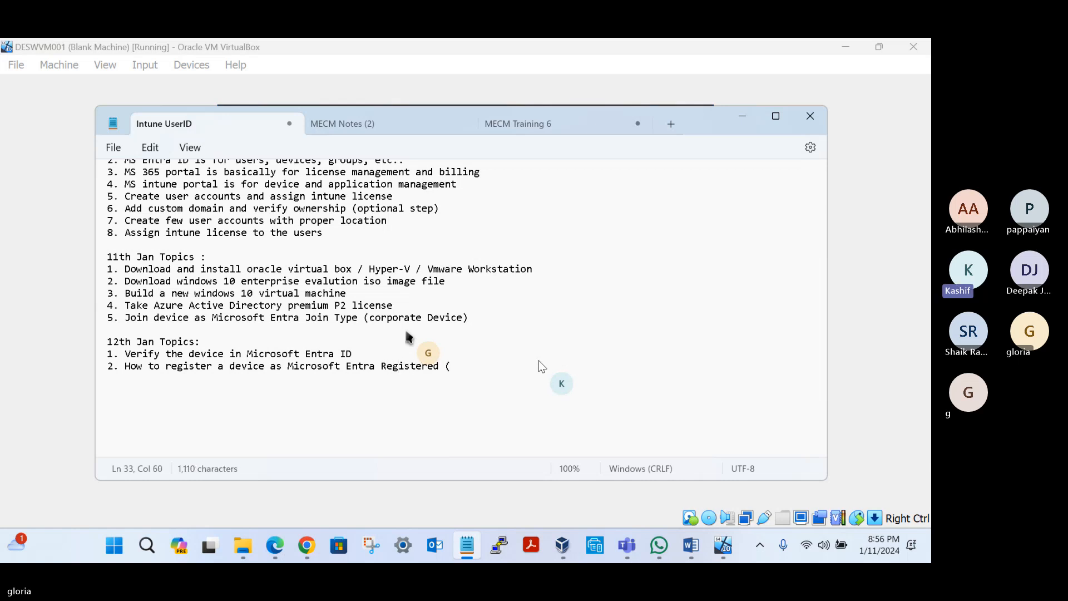
type("Personal)")
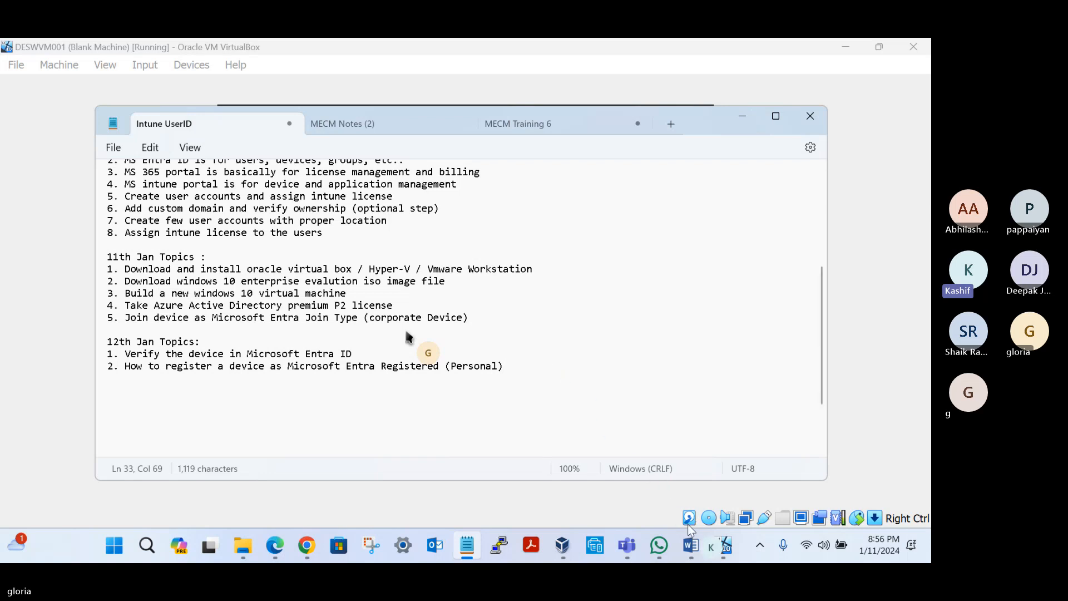
Step: Switch back to the DESWVM001 virtual machine and dismiss its lock screen to reach the Administrator sign-in
mouse_move(722, 553)
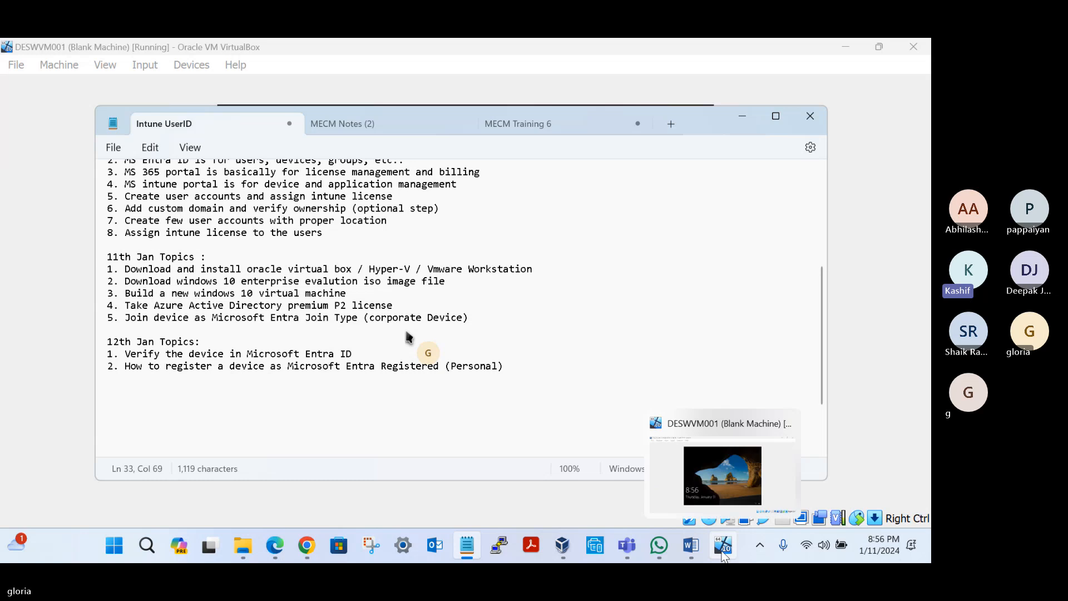
left_click(715, 486)
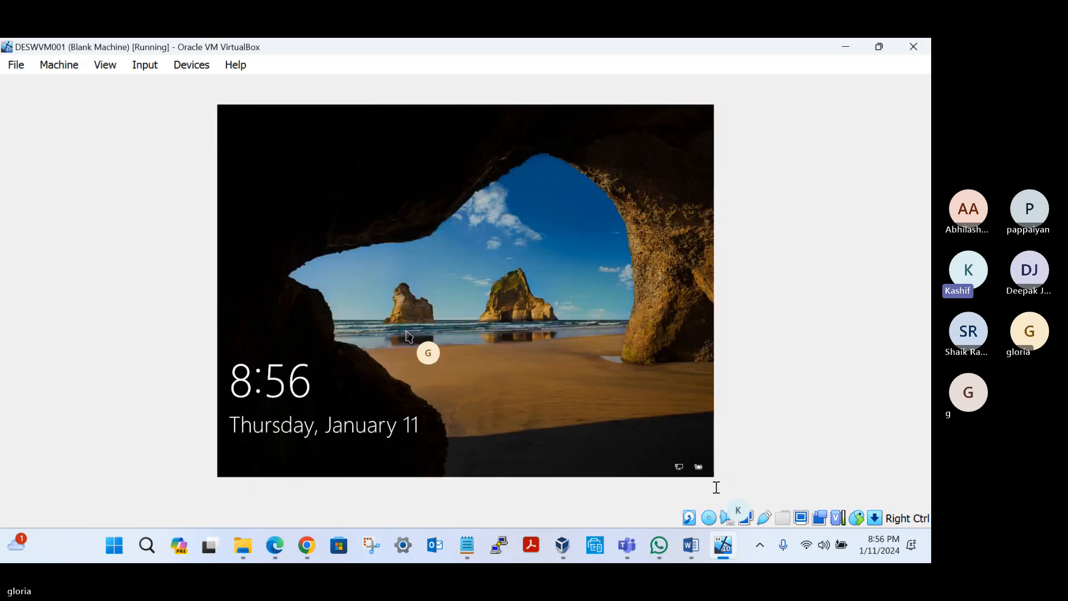
left_click(452, 238)
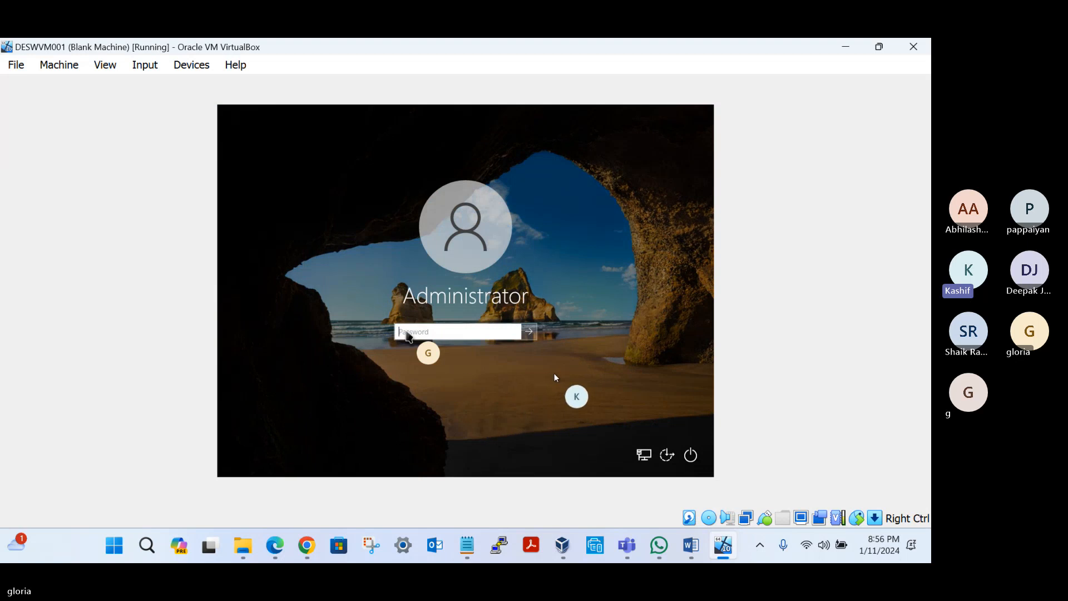
Step: Switch to Chrome and refresh the All devices list in the Microsoft Entra admin center to check the device's registration
left_click(306, 545)
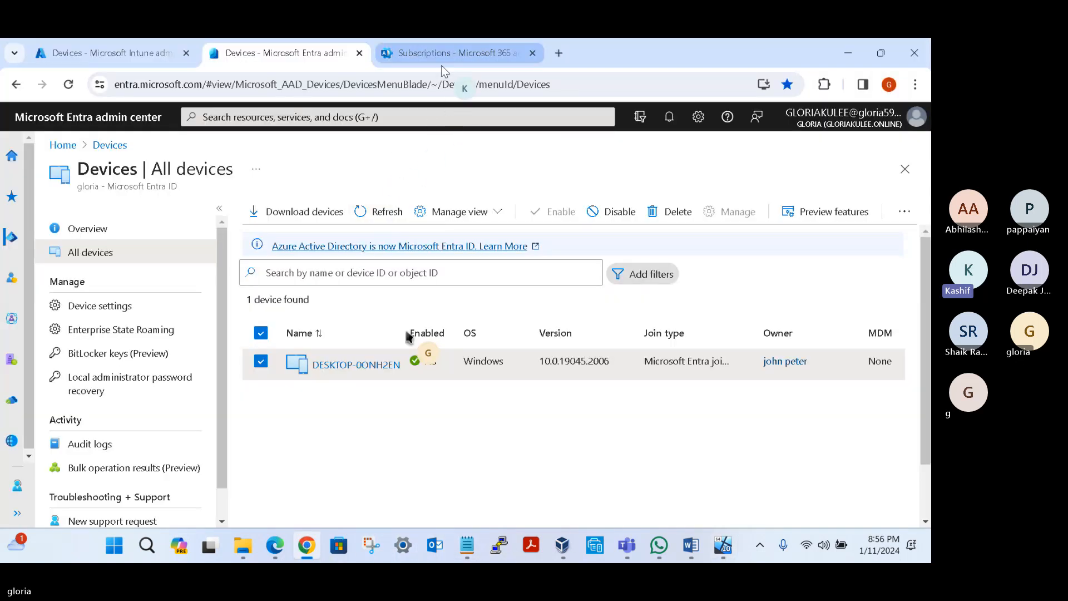
left_click(384, 213)
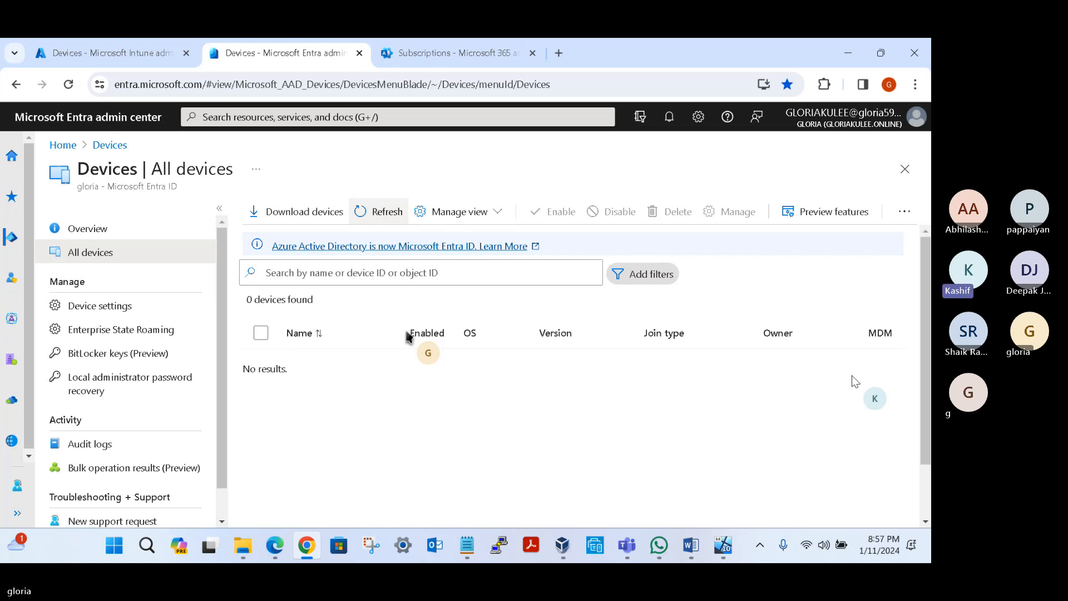
Step: Return to the virtual machine and sign in to the local Administrator account with the account password
left_click(729, 549)
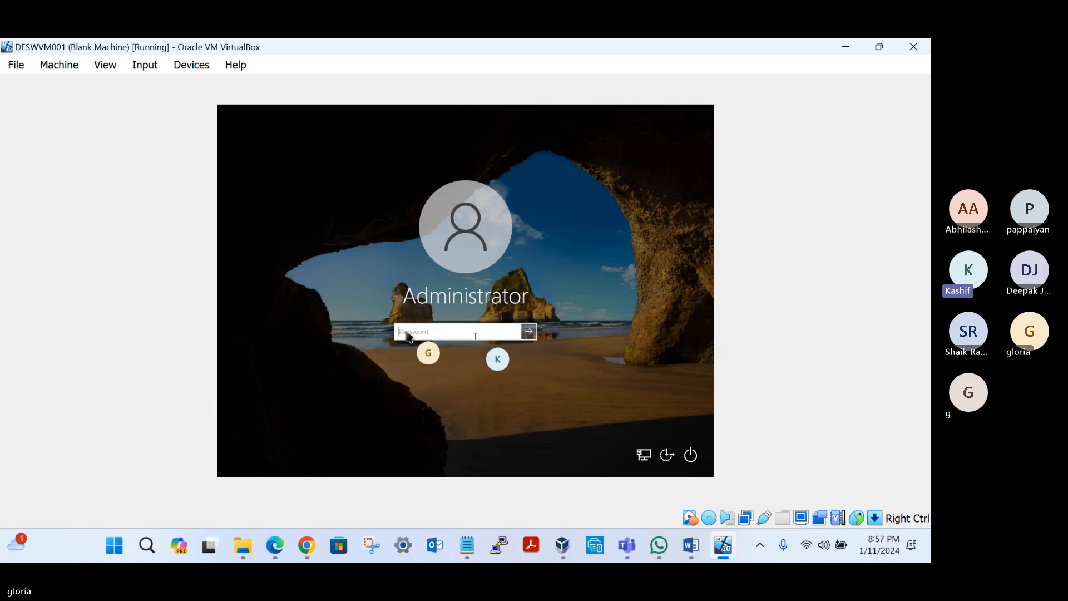
type("Pa••••••")
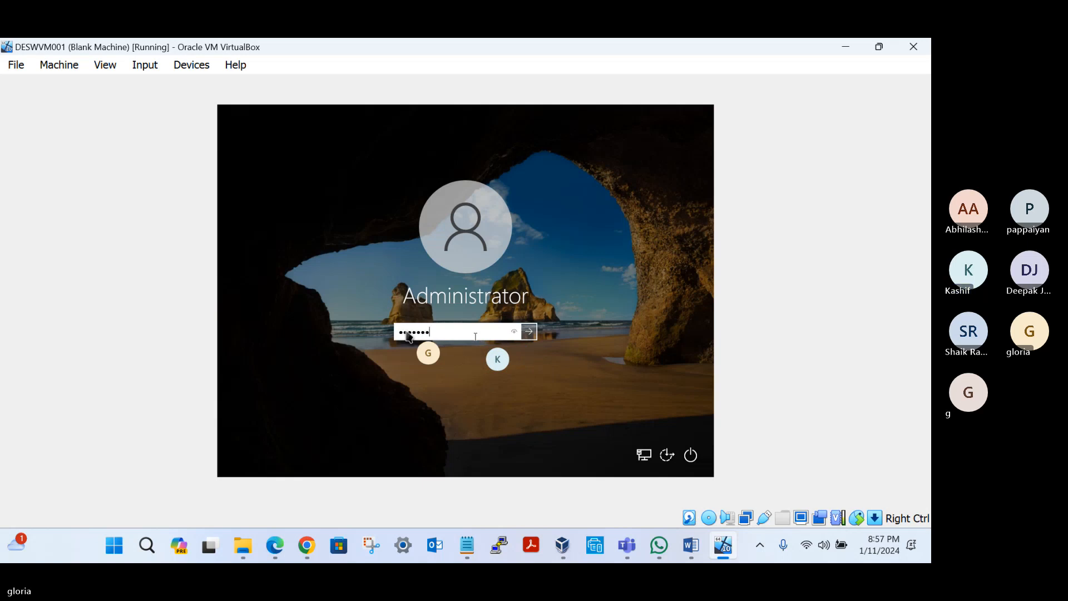
key("Return")
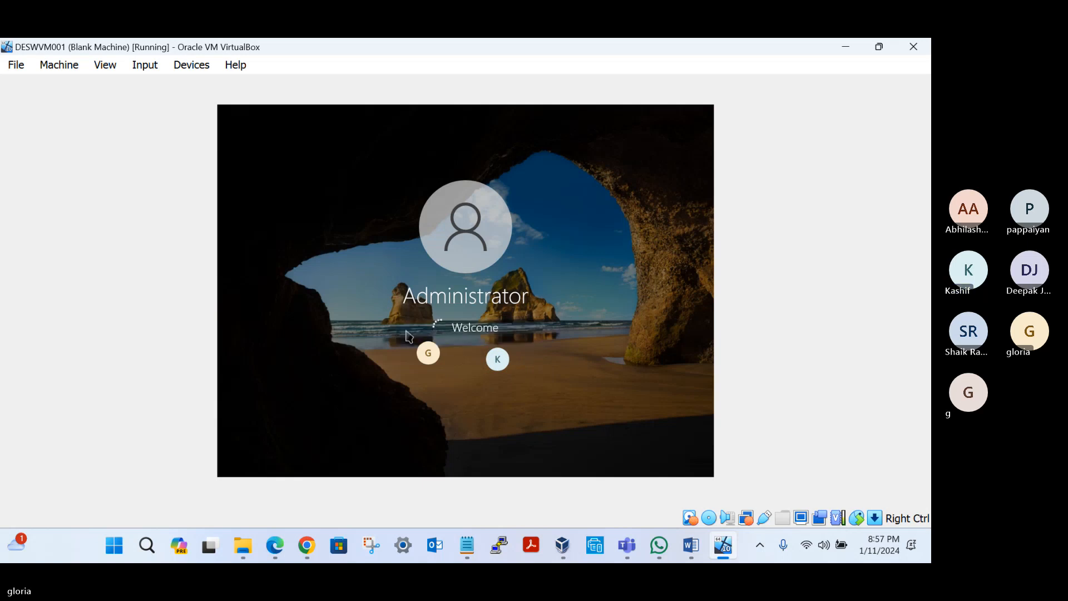
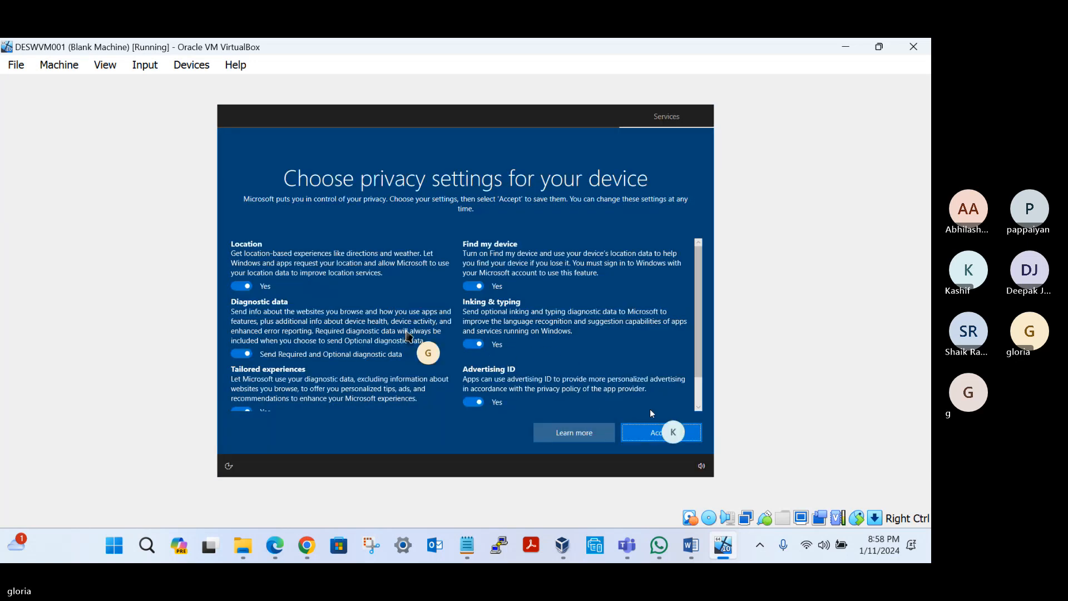
Step: Accept the device privacy settings and open the Access work or school page of the account settings
left_click(652, 425)
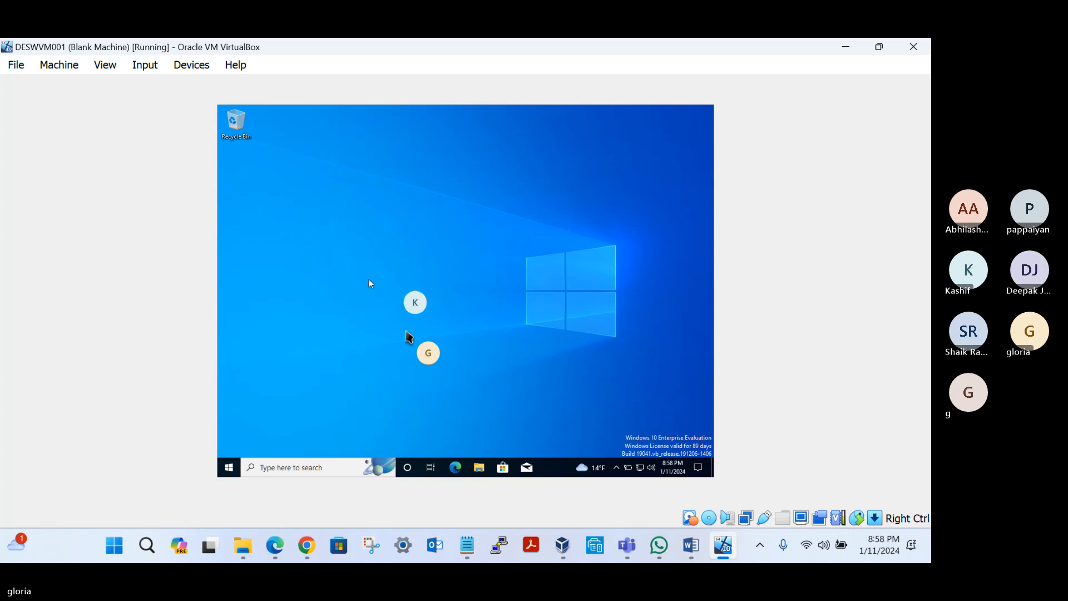
left_click(229, 467)
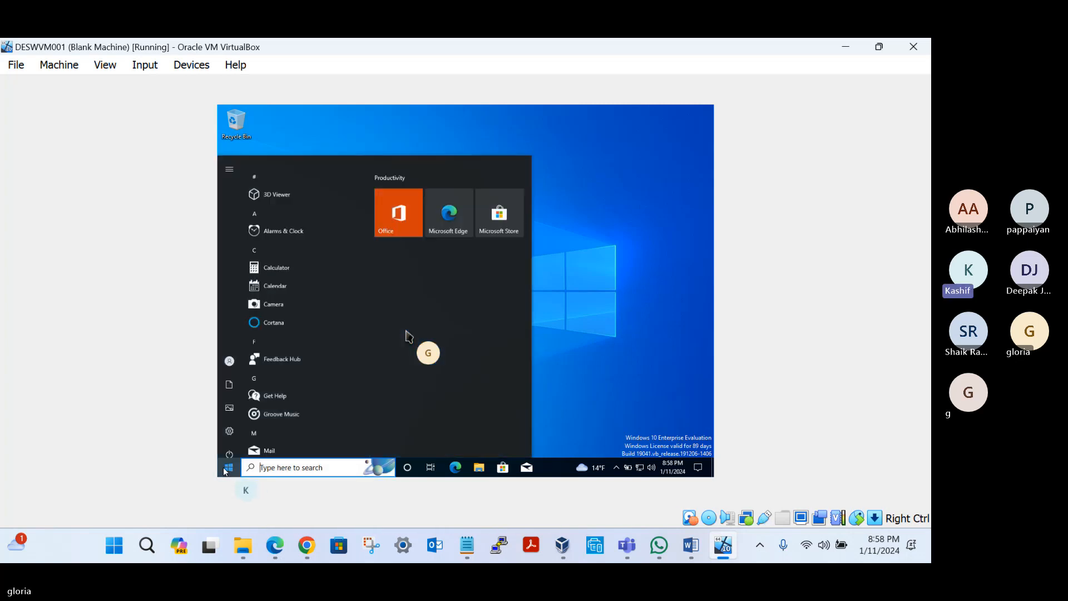
left_click(227, 423)
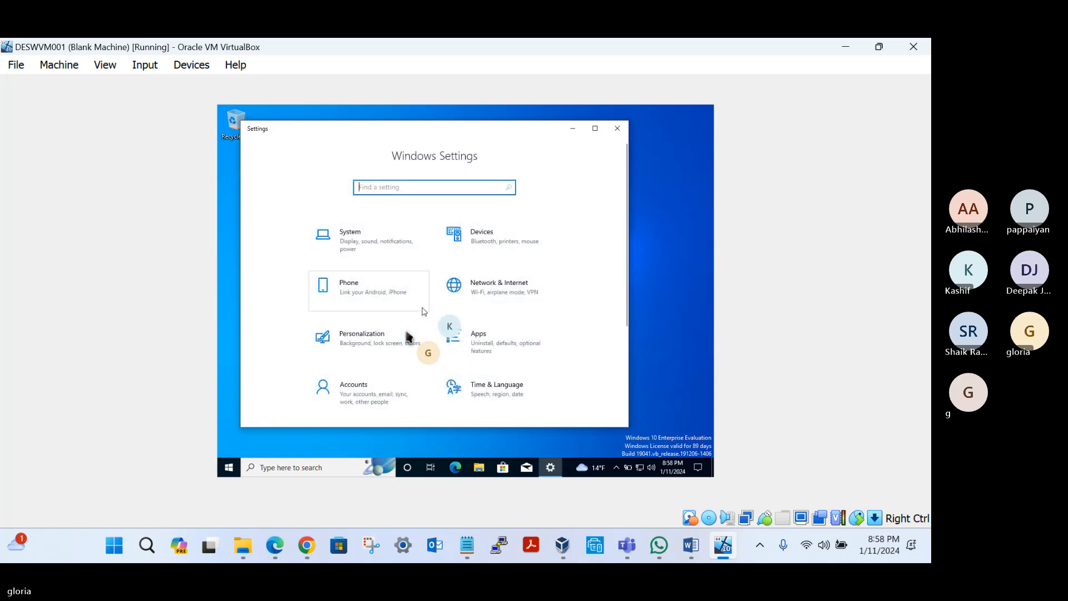
left_click(352, 402)
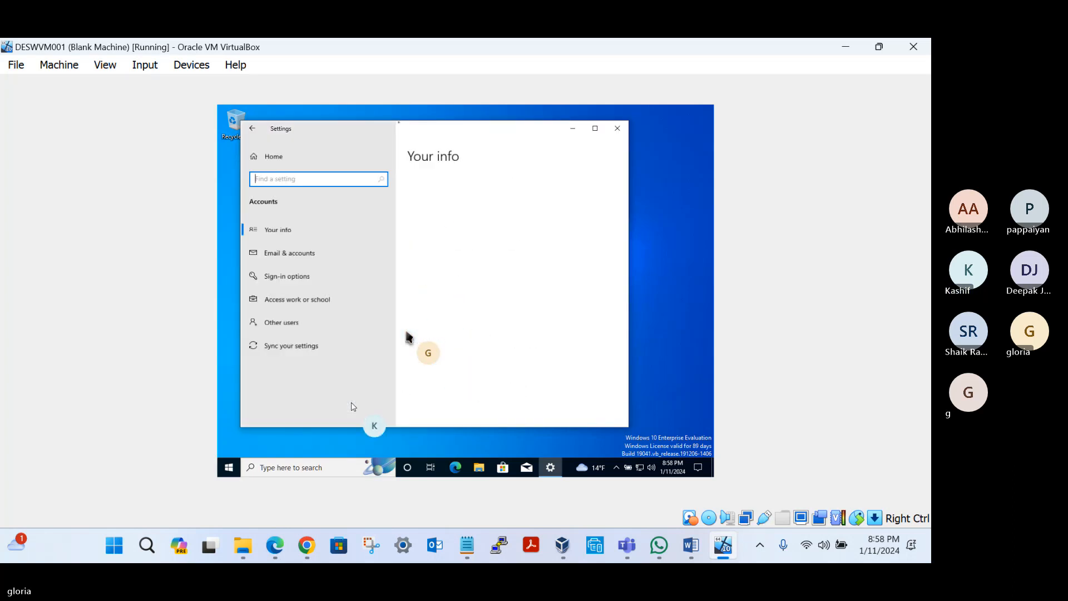
left_click(296, 299)
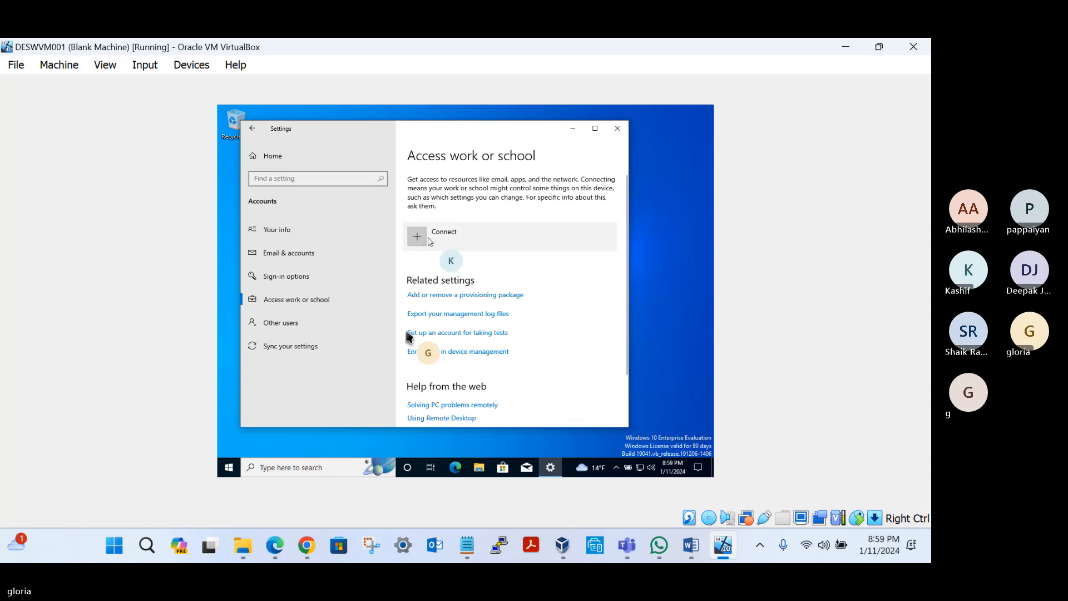
Step: Start connecting a work or school account and submit the user's work e-mail address
left_click(474, 237)
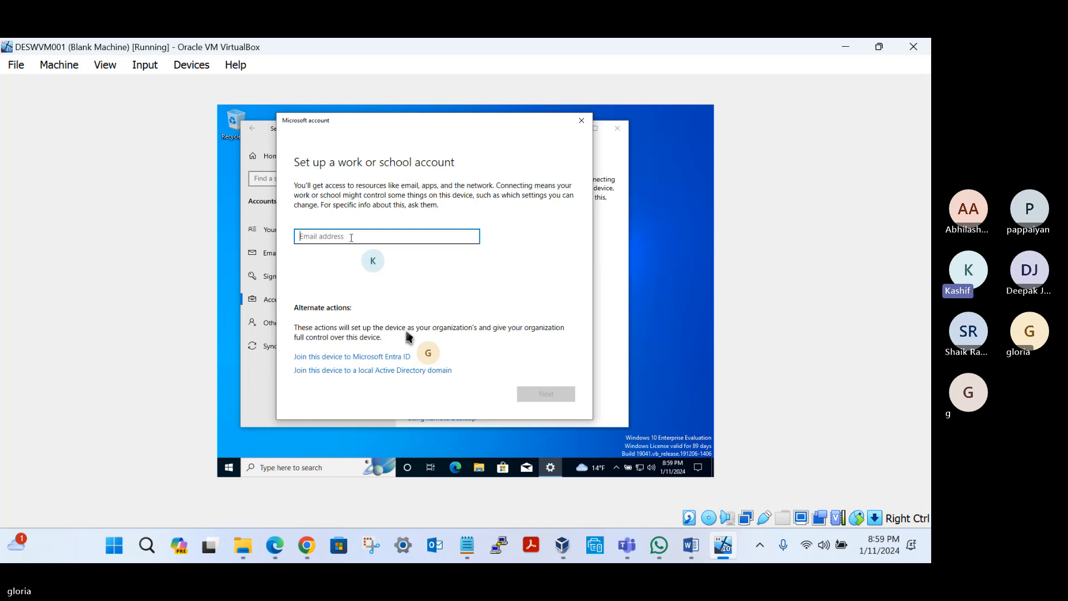
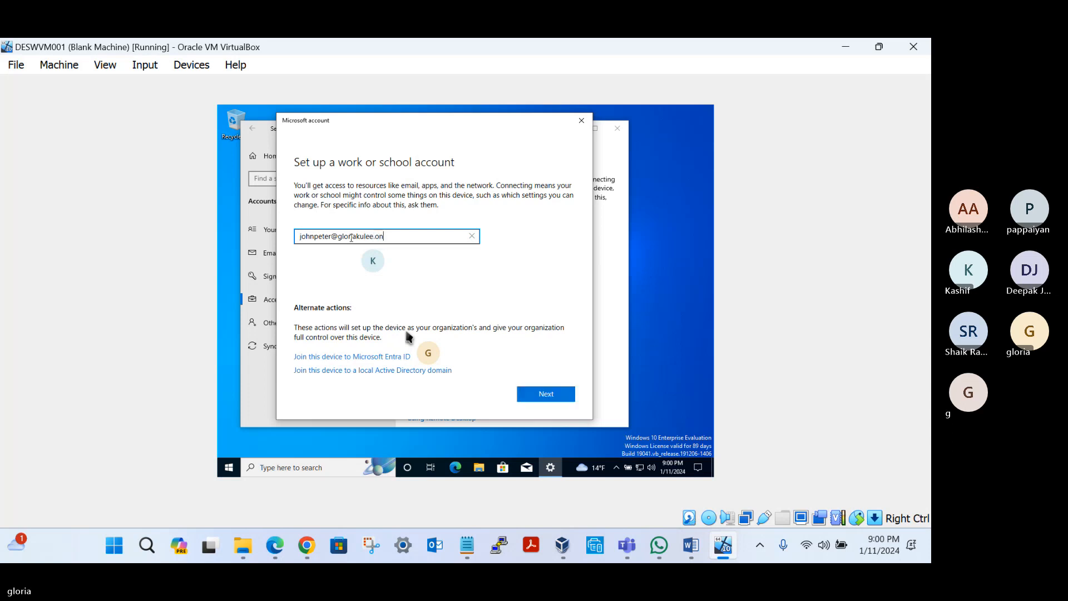
left_click(474, 272)
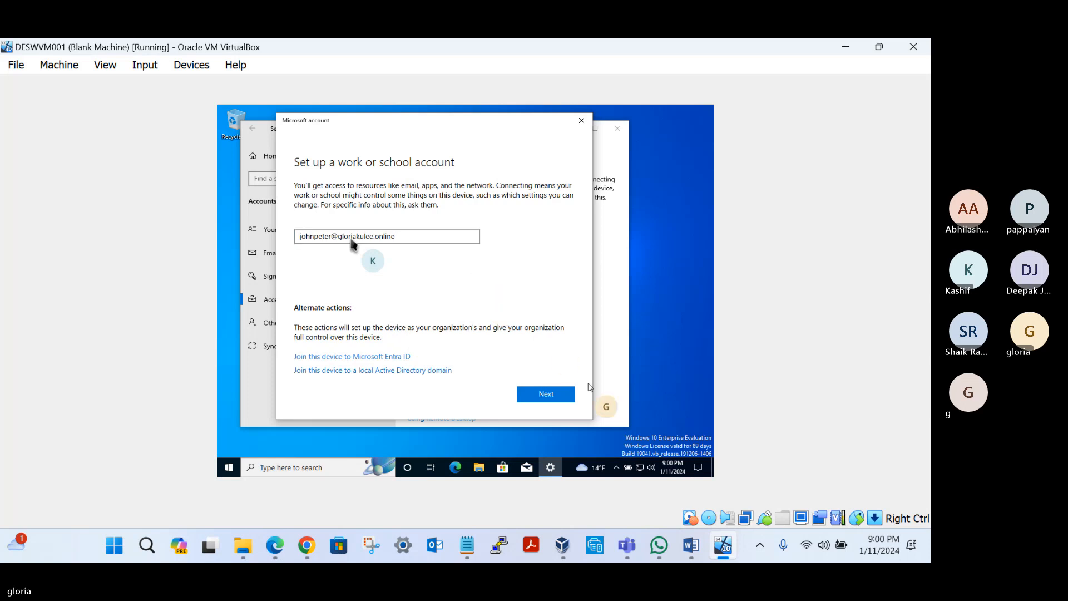
left_click(545, 394)
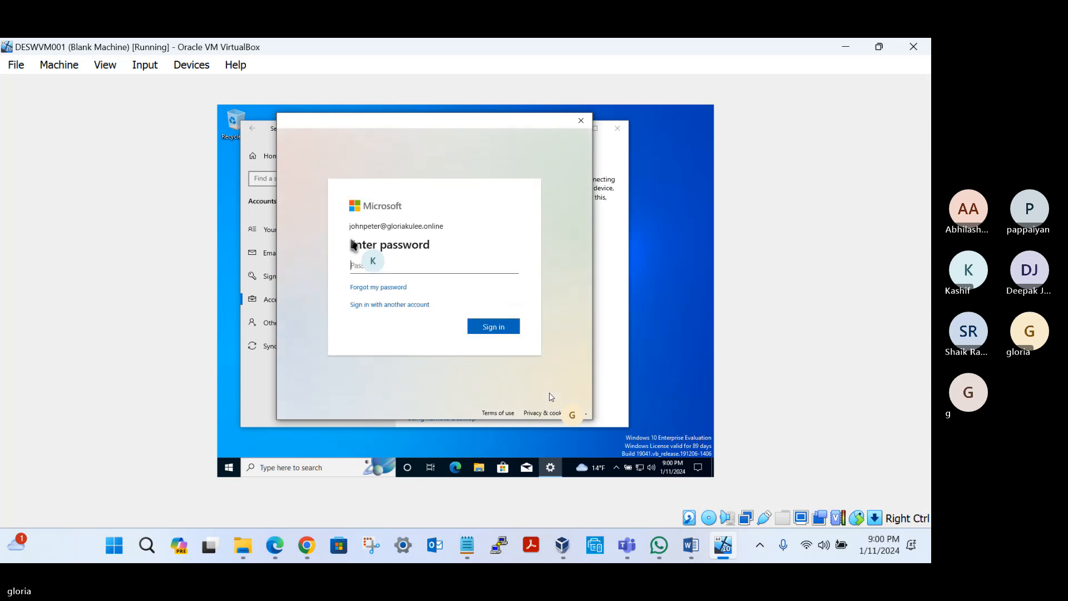
Step: Sign in with the work account's password, finish the account setup, and select the added work or school account
type("****")
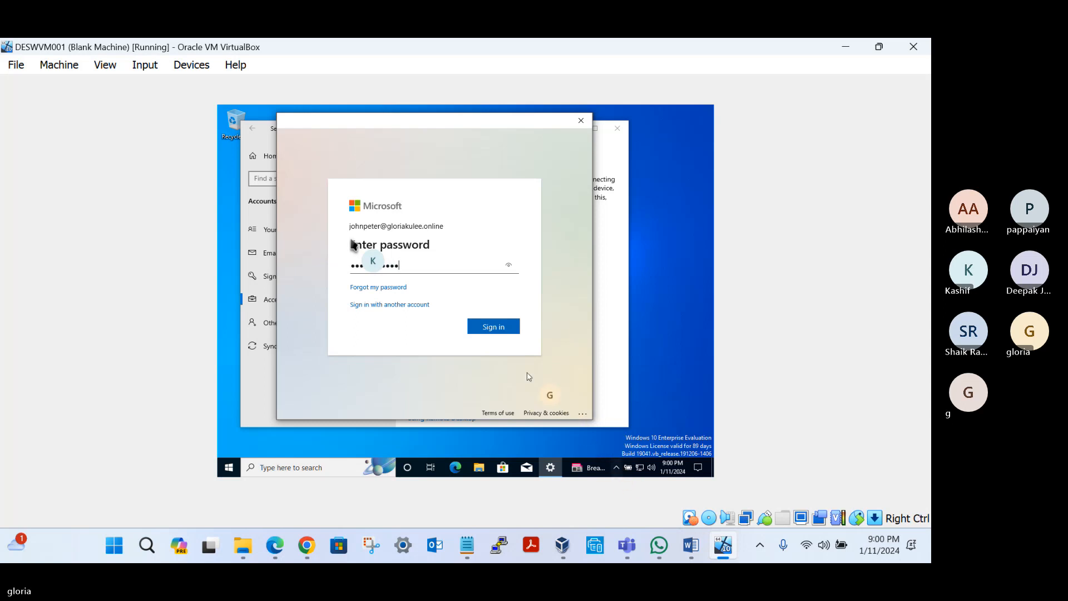
left_click(497, 328)
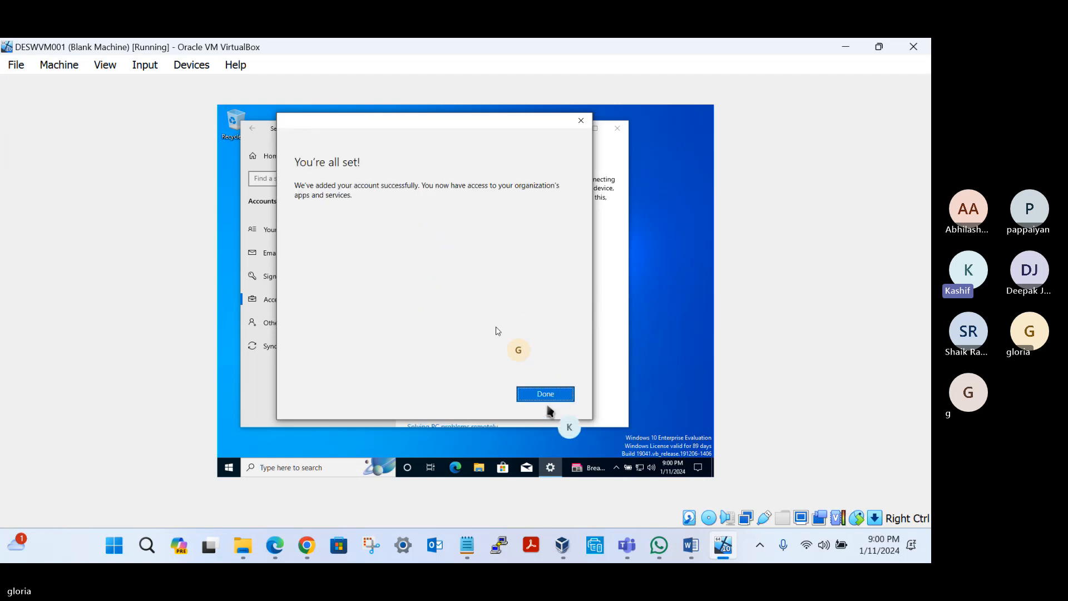
left_click(546, 395)
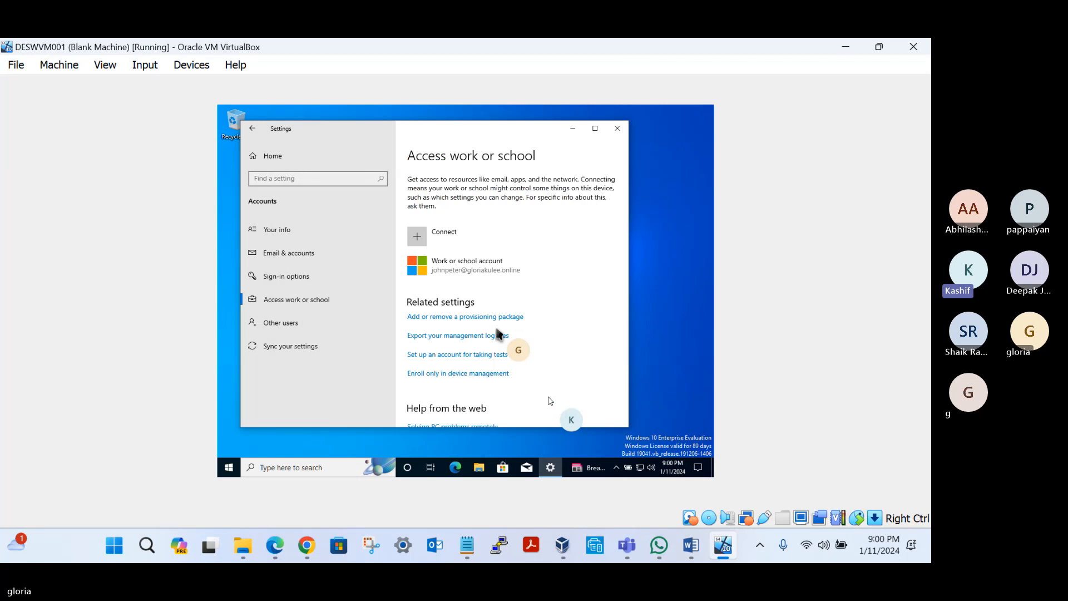
left_click(474, 267)
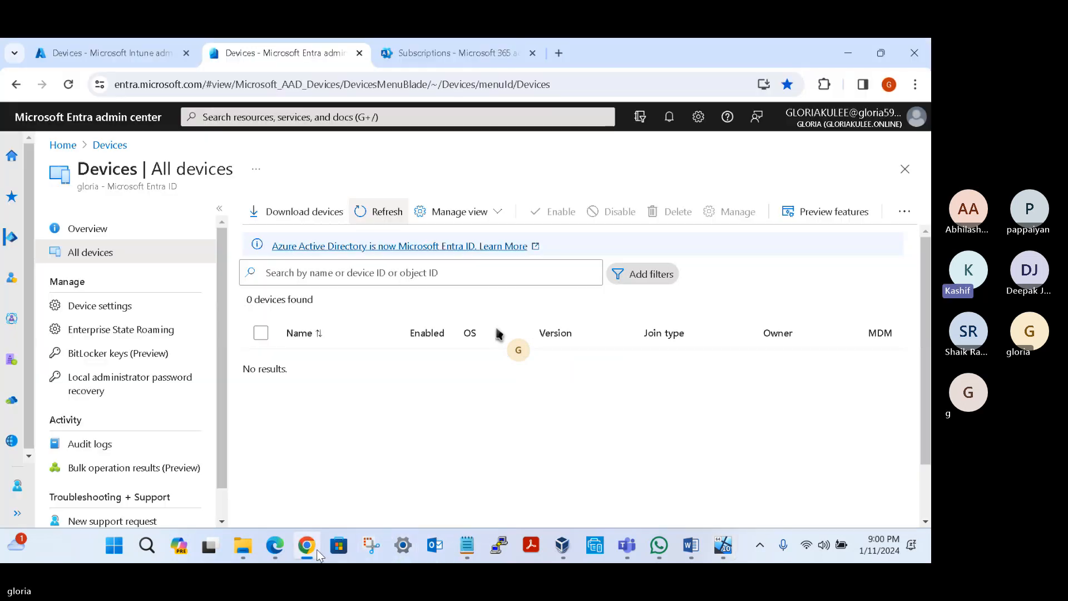
Step: Switch to Chrome, refresh the All devices list in the Microsoft Entra admin center, and widen the Join type column
left_click(318, 549)
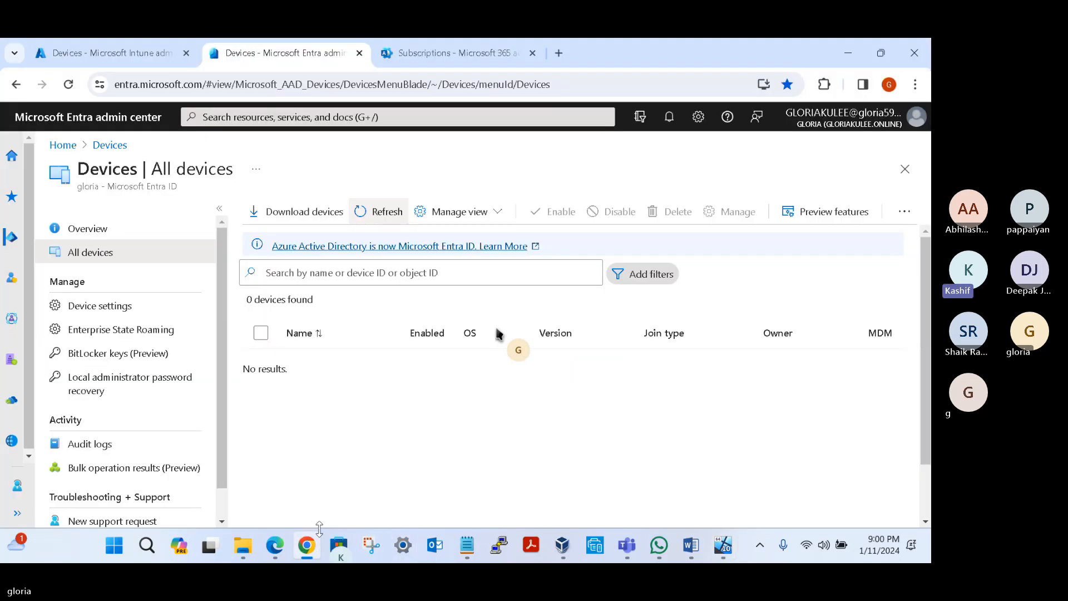
left_click(376, 214)
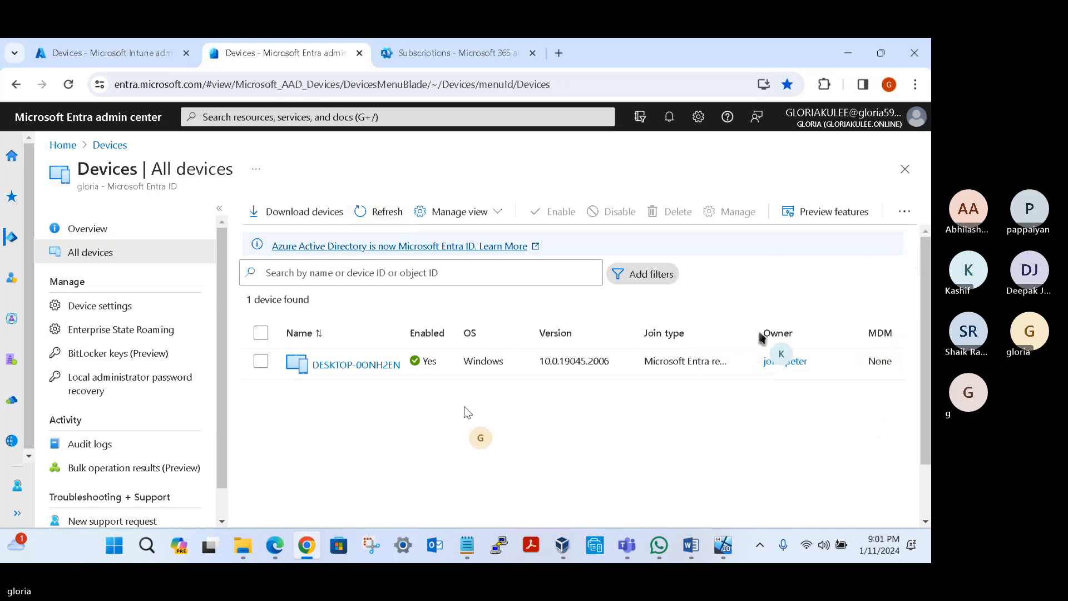
scroll(760, 336, "right", 5)
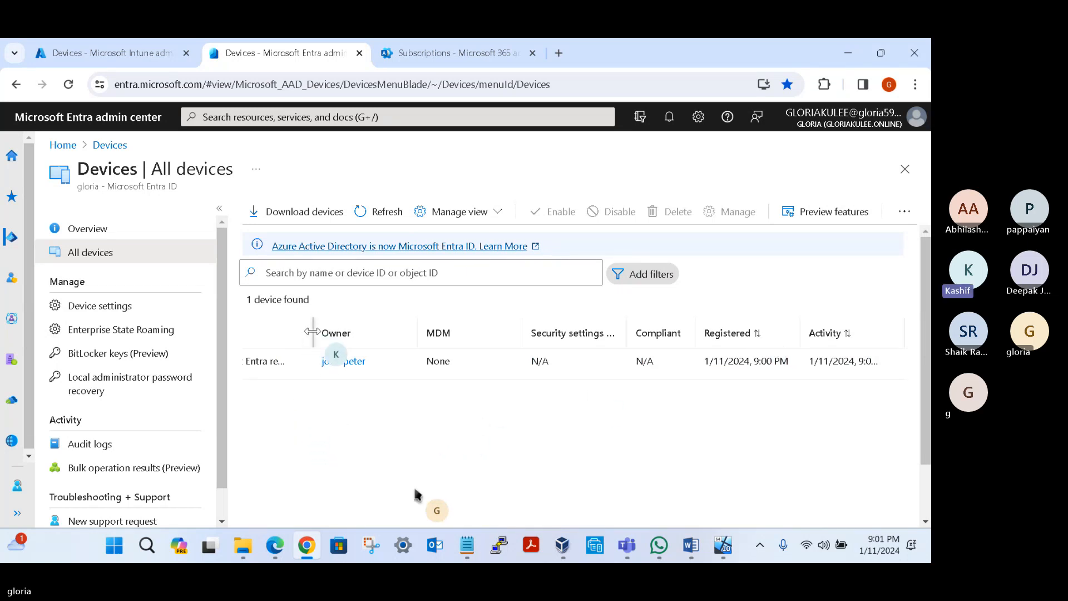
left_click_drag(312, 331, 383, 331)
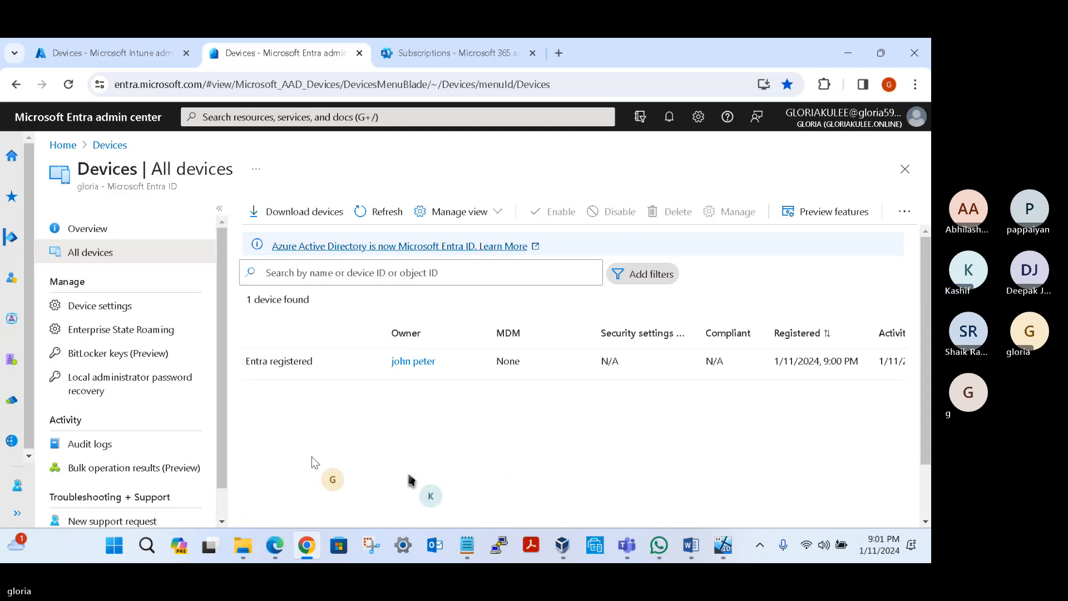
Step: Examine the listed device's join type, owner, MDM and compliance columns
left_click(923, 514)
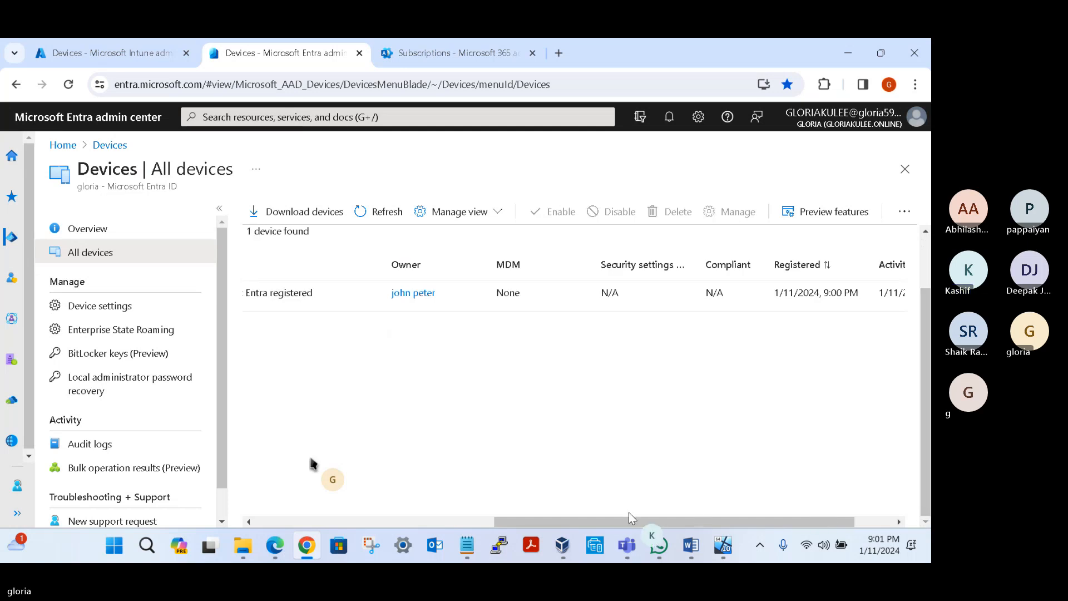
left_click_drag(565, 521, 328, 521)
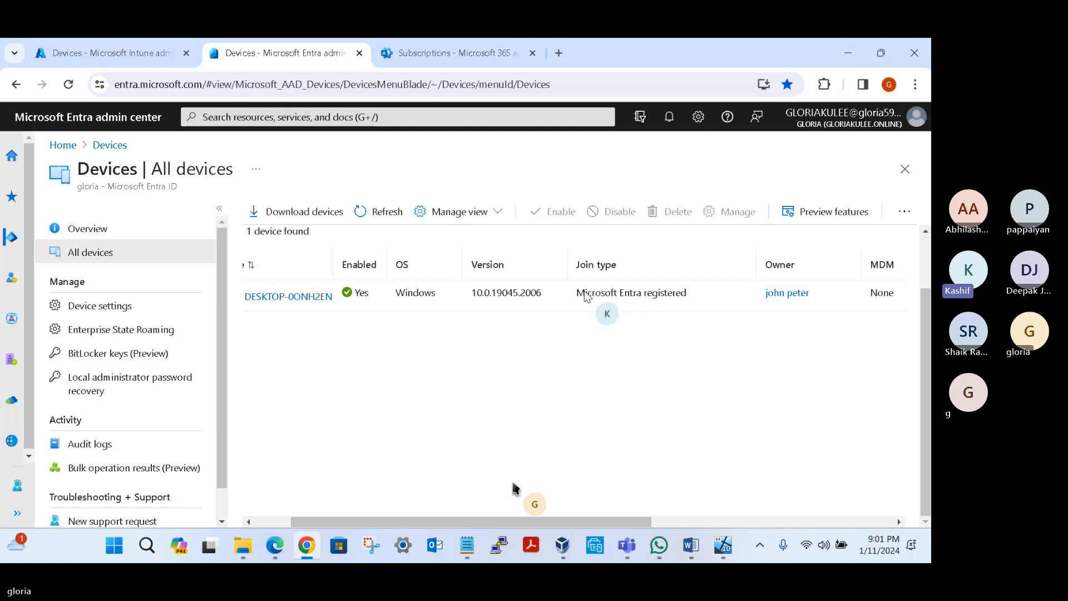
left_click_drag(577, 294, 687, 294)
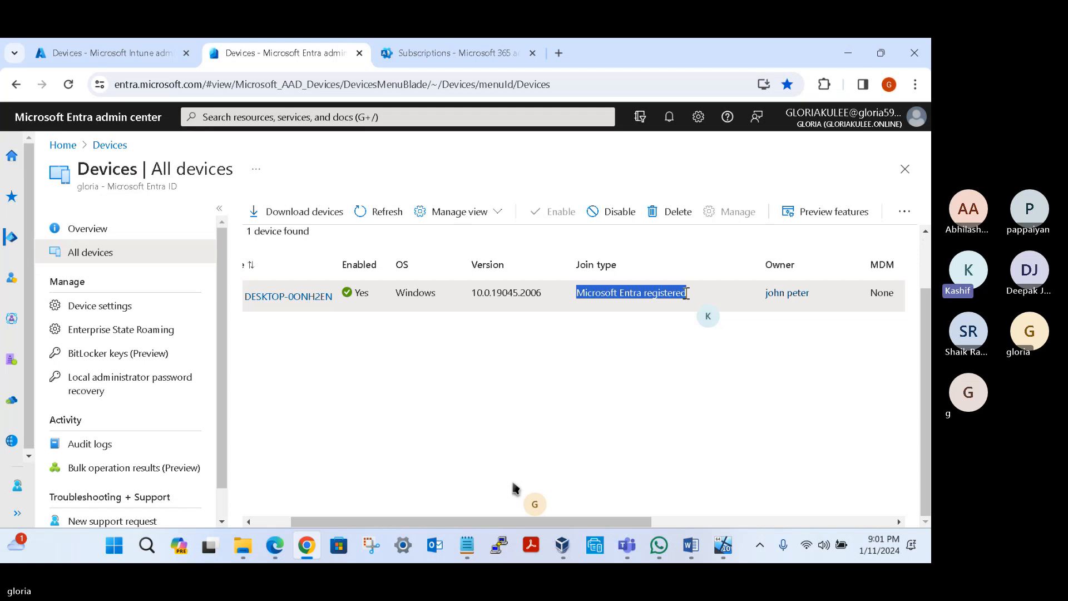
left_click_drag(632, 520, 903, 498)
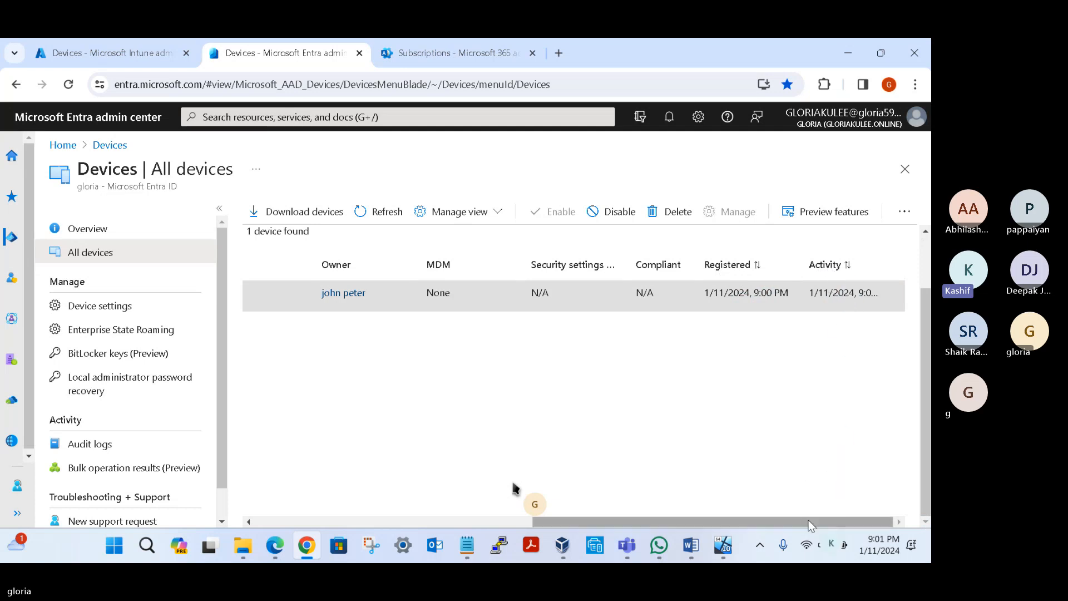
left_click_drag(804, 522, 269, 485)
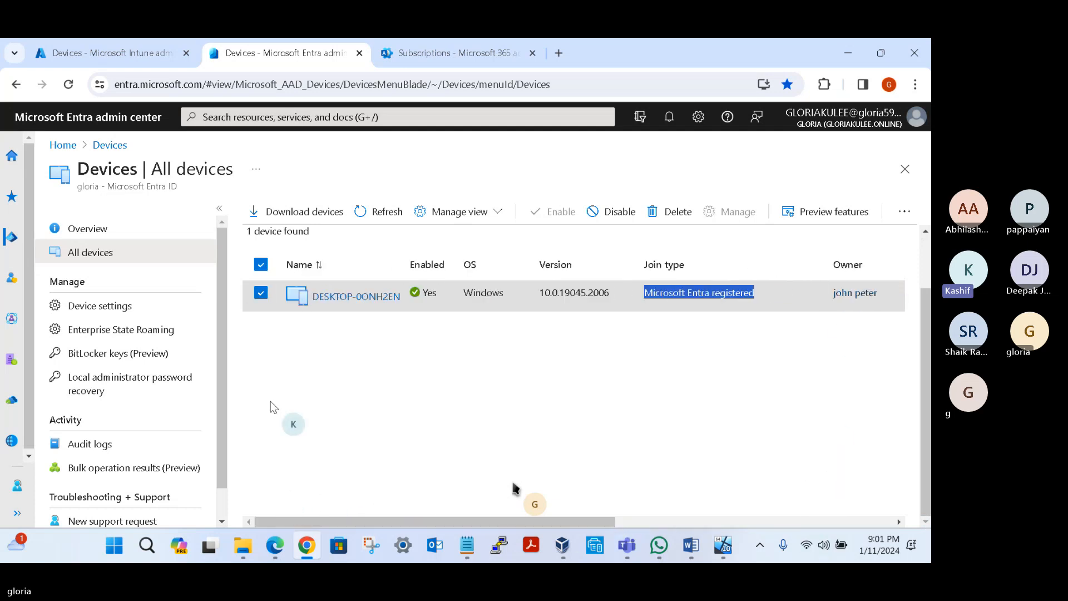
left_click(304, 343)
Step: Open the properties of DESKTOP-0ONH2EN, review its device ID and registration details, and return to All devices
left_click(356, 295)
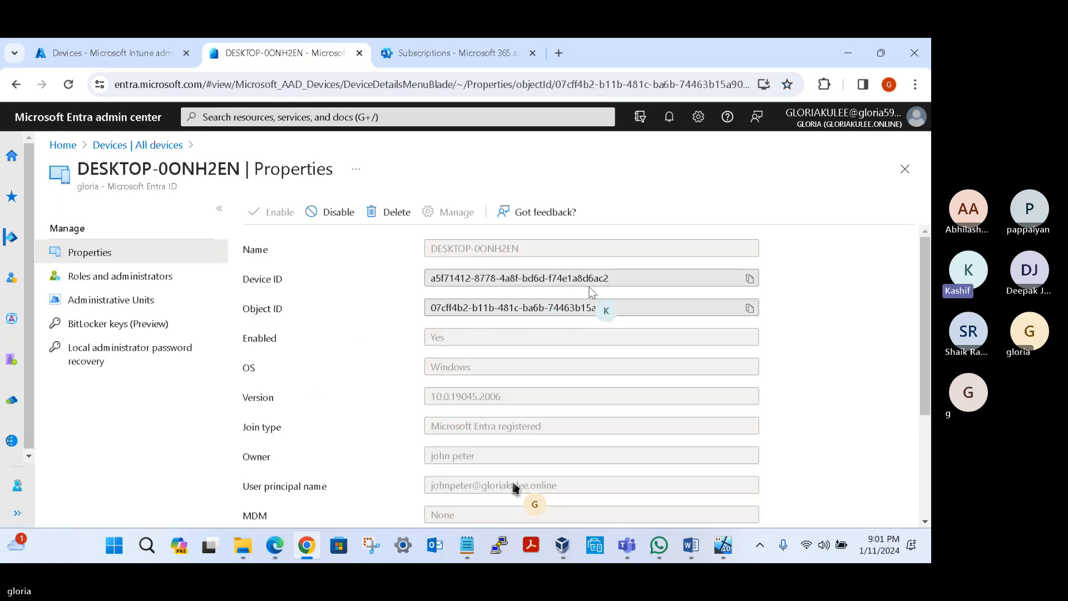
left_click_drag(617, 278, 424, 276)
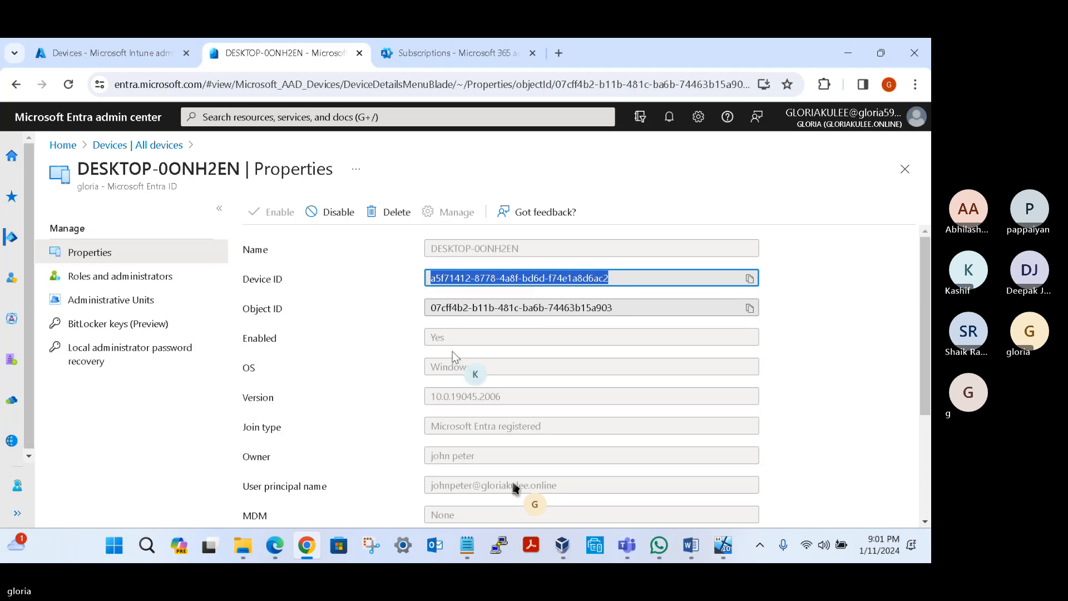
scroll(452, 356, "down", 3)
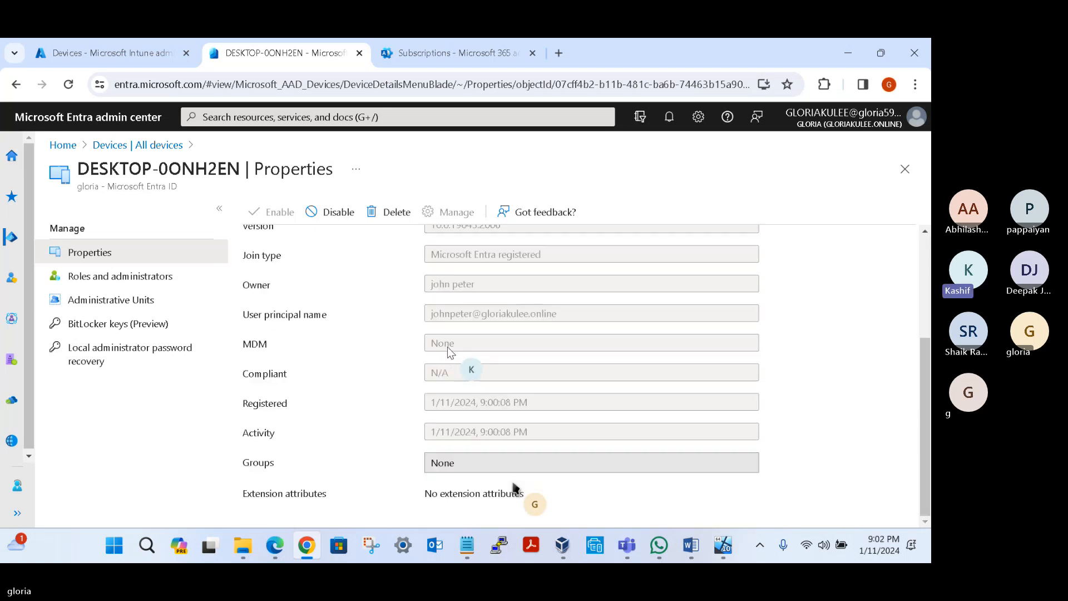
scroll(440, 369, "up", 3)
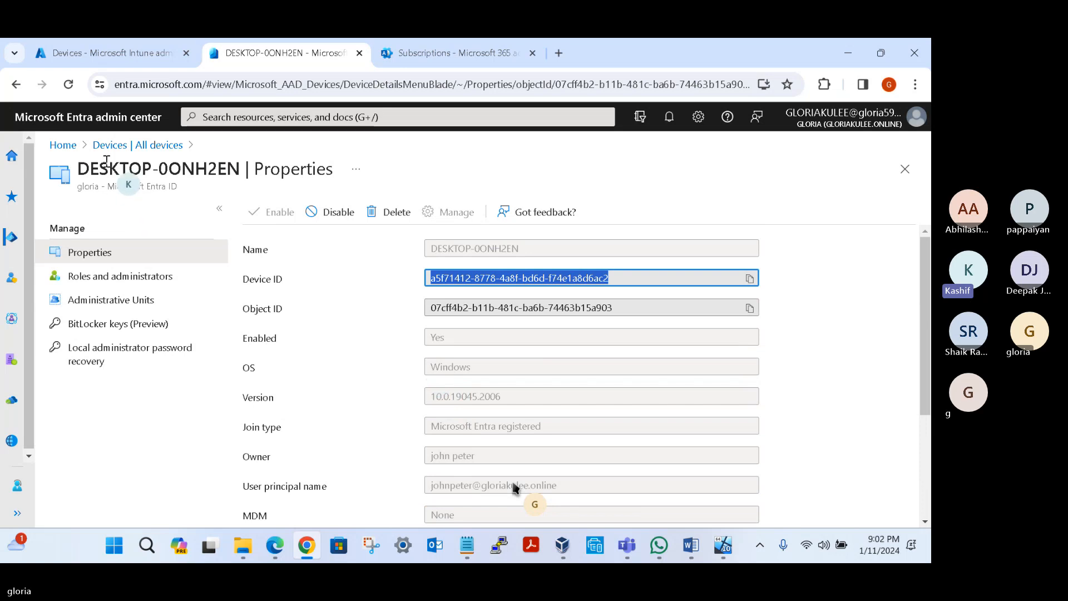
left_click(140, 147)
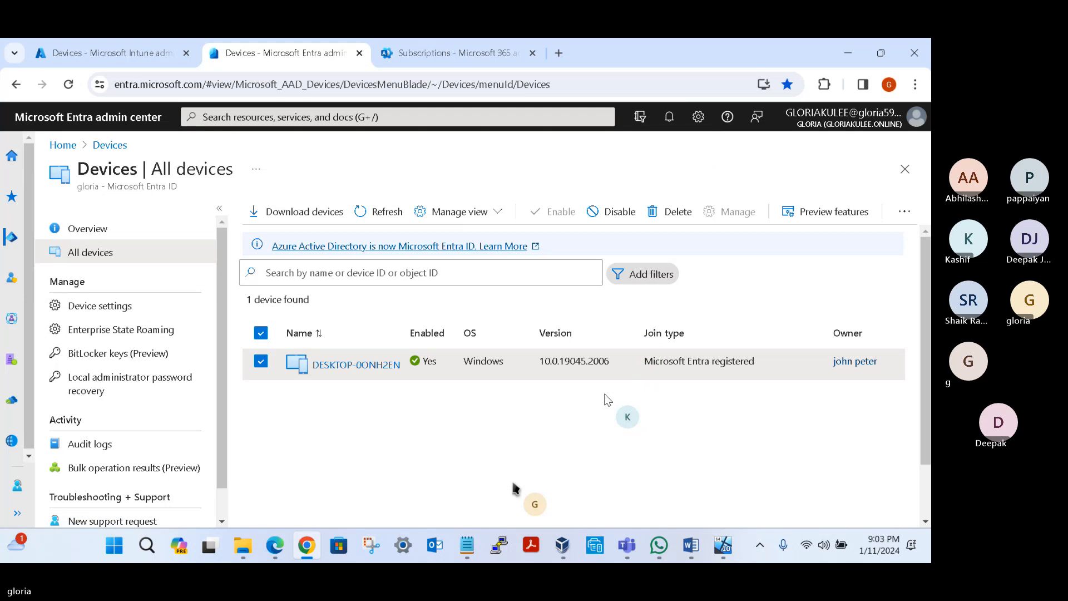
Step: Switch back to the DESWVM001 virtual machine, check the signed-in Administrator account's options, and close Settings
left_click(721, 546)
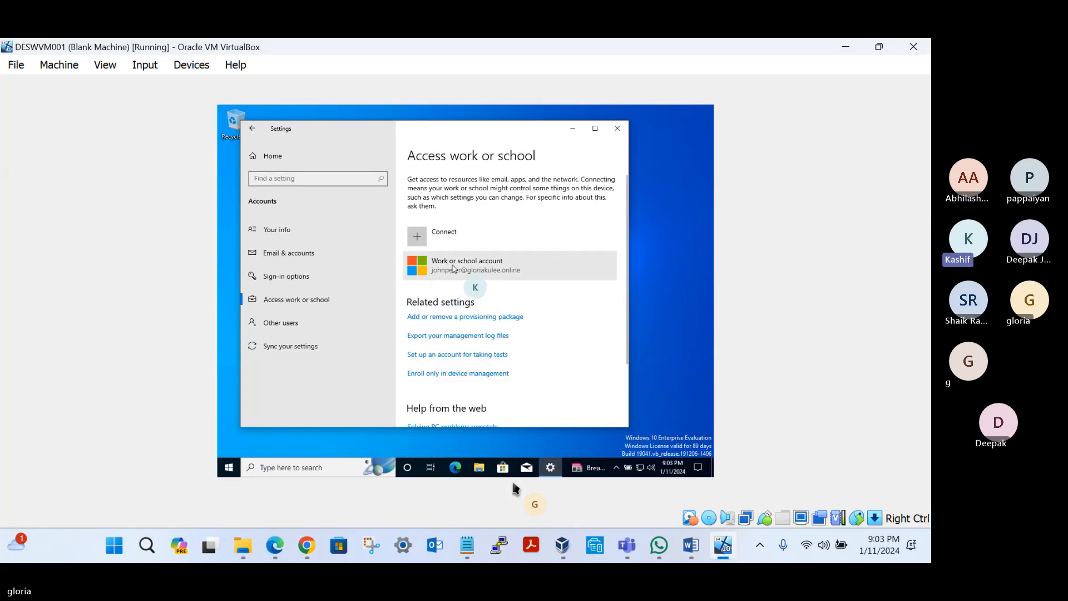
left_click(233, 471)
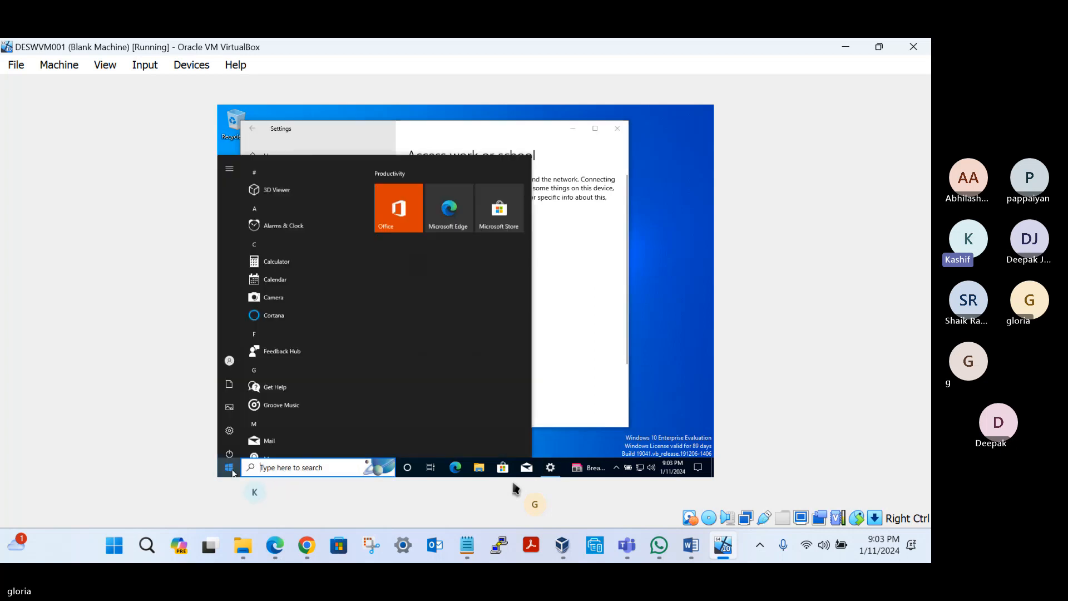
left_click(228, 354)
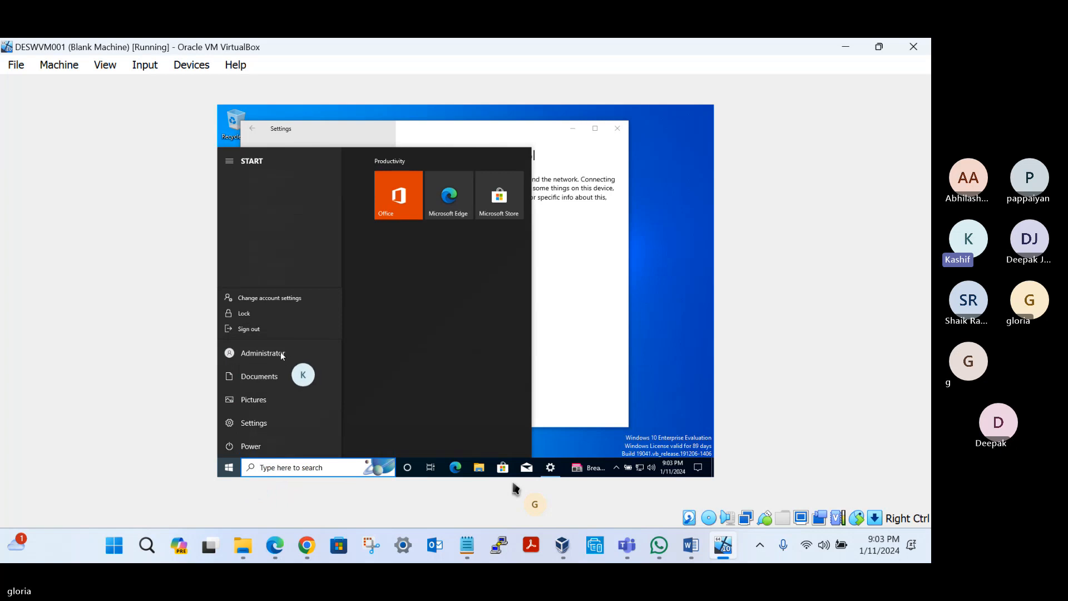
left_click(590, 275)
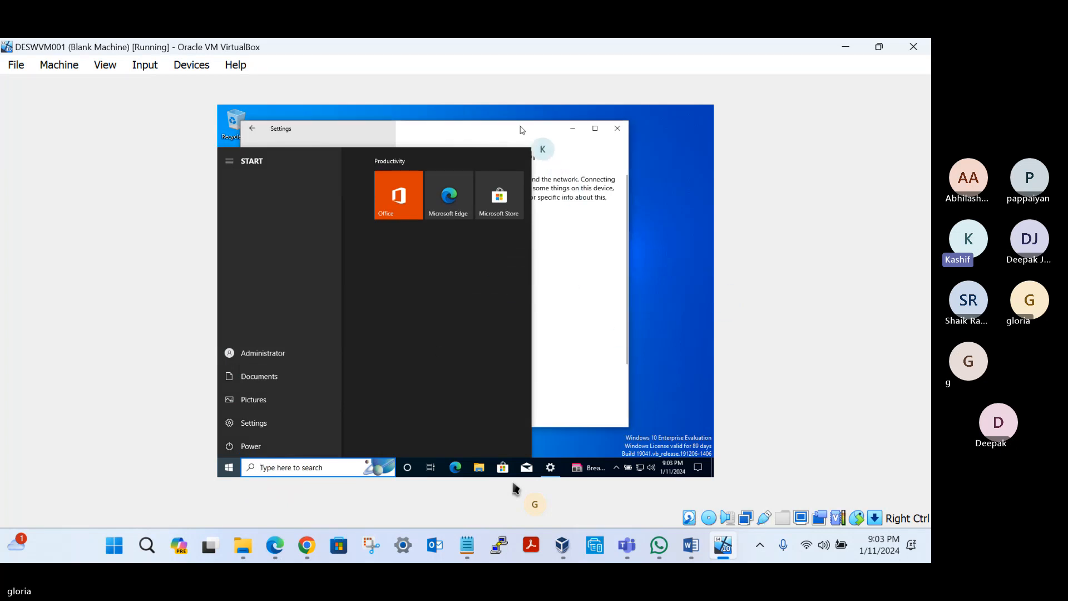
left_click(522, 130)
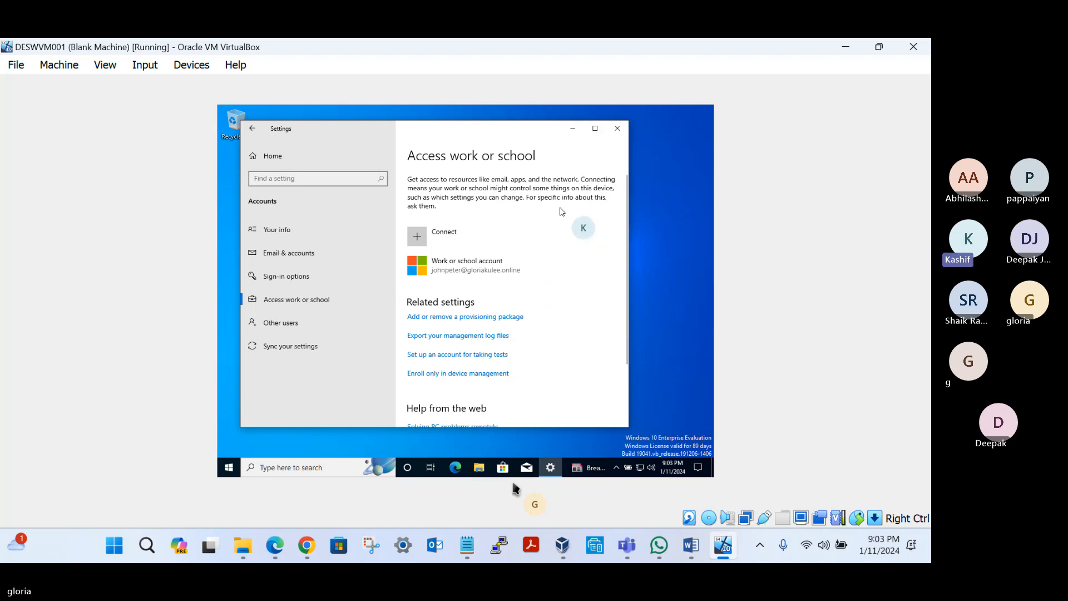
left_click(617, 128)
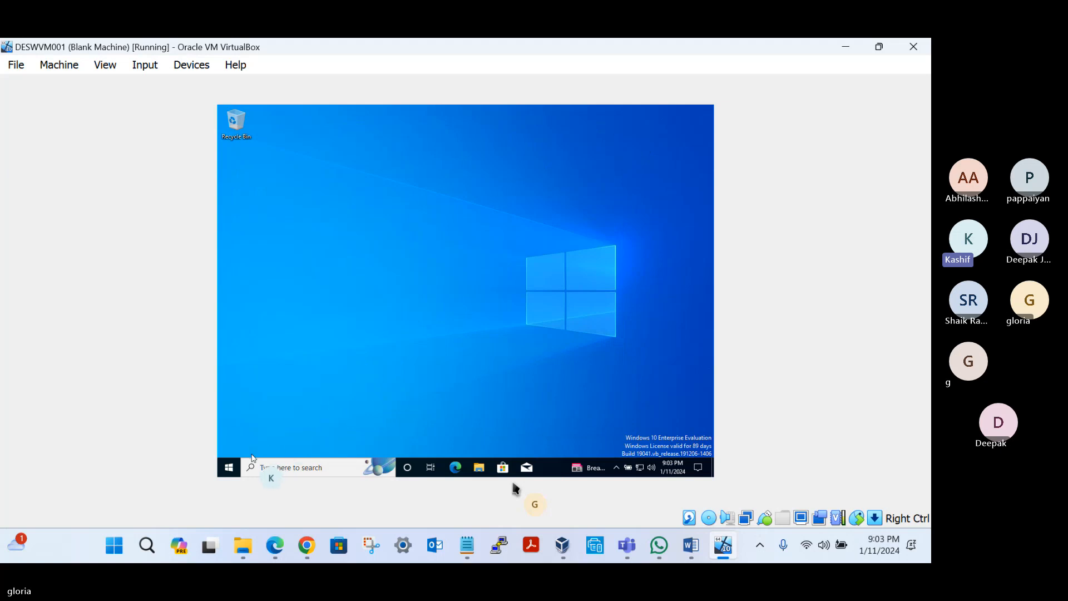
Step: Open the virtual machine's Access work or school settings and disconnect the connected work or school account
left_click(239, 470)
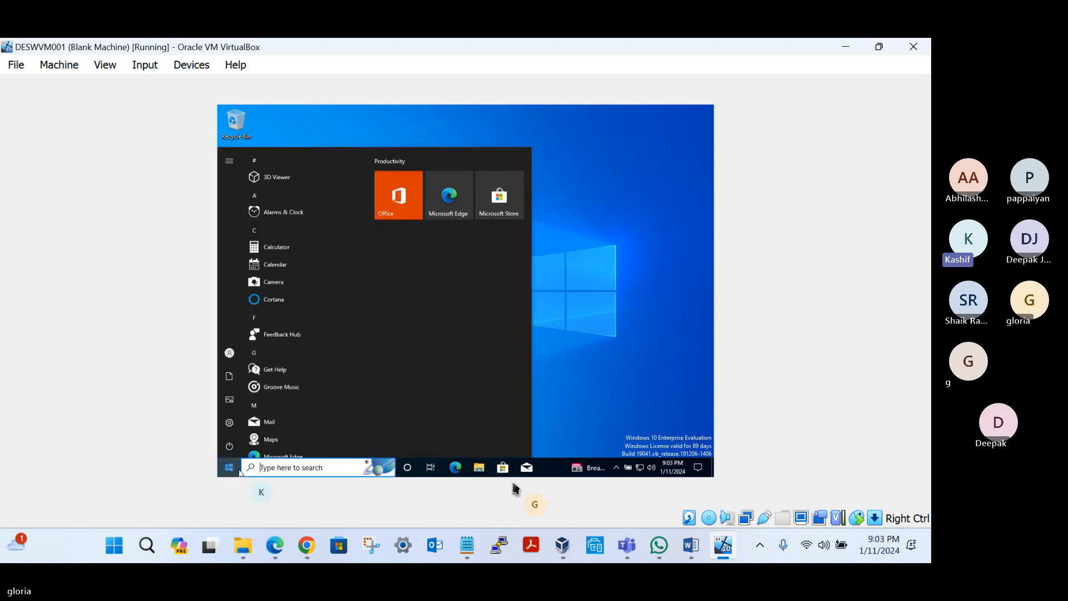
left_click(236, 422)
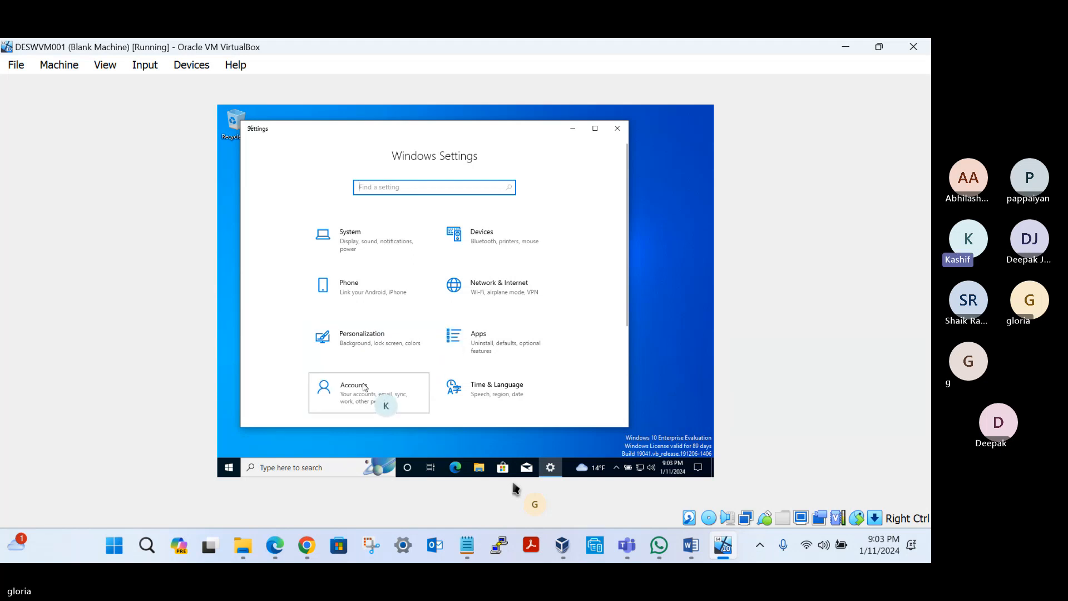
left_click(384, 402)
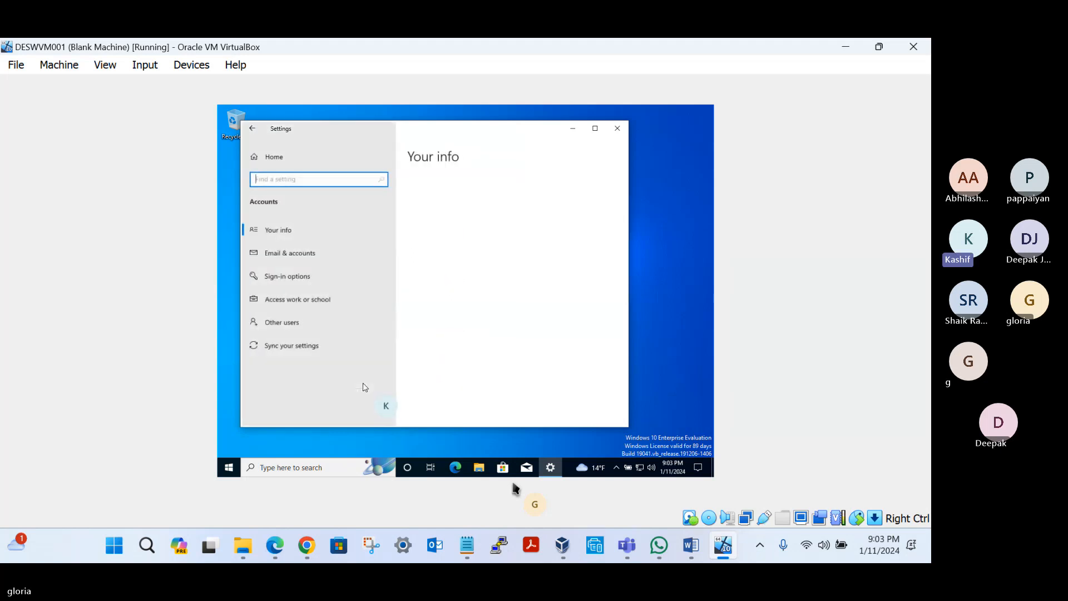
left_click(293, 300)
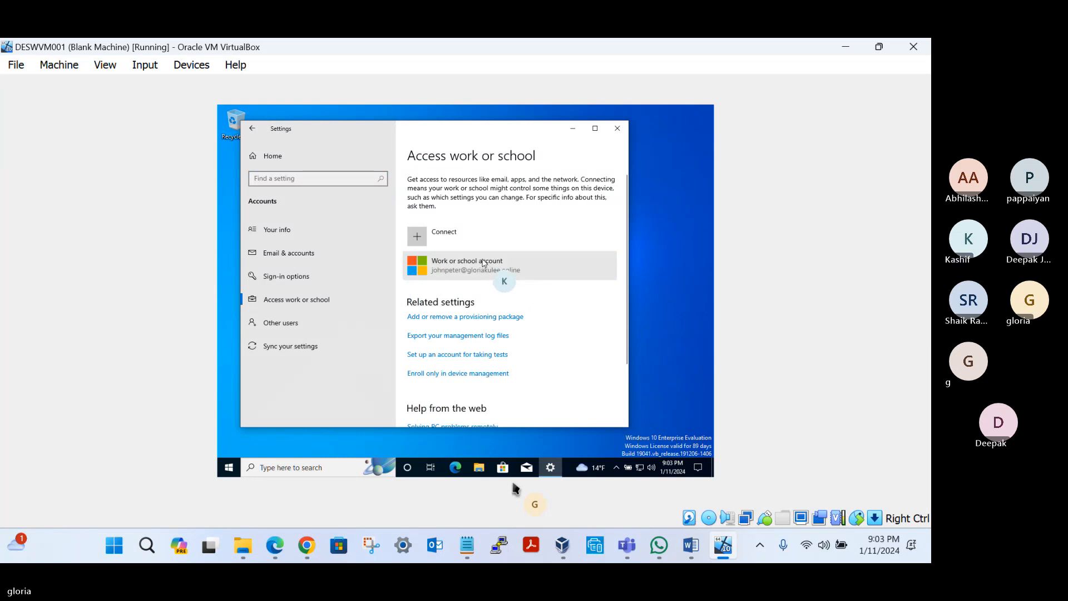
left_click(505, 273)
left_click(587, 305)
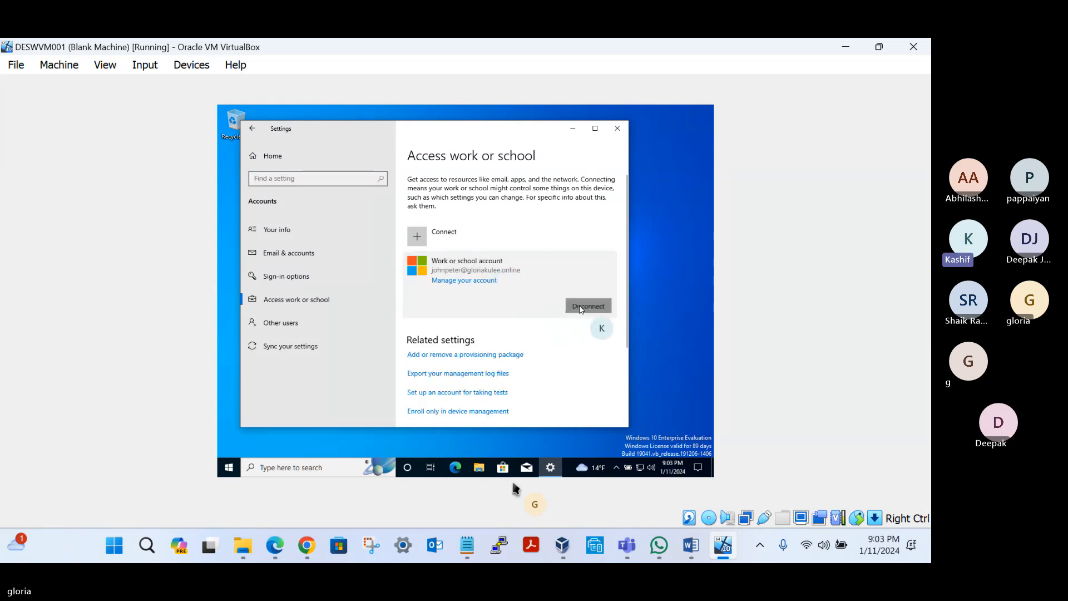
left_click(598, 282)
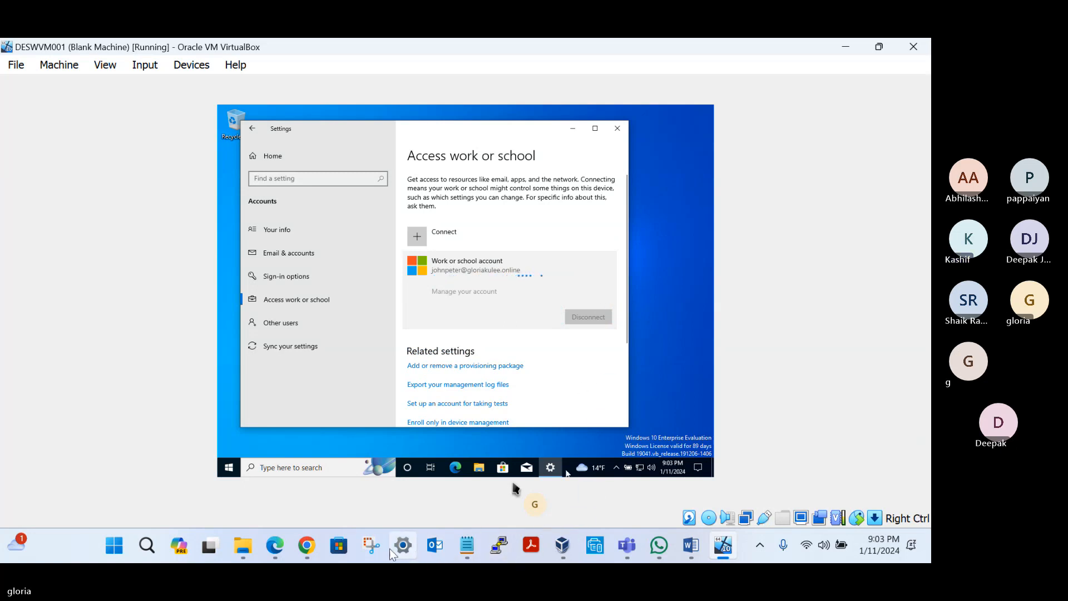
Step: Check the device entry in the Entra admin center in Chrome, then return to the virtual machine and maximize Settings
left_click(314, 548)
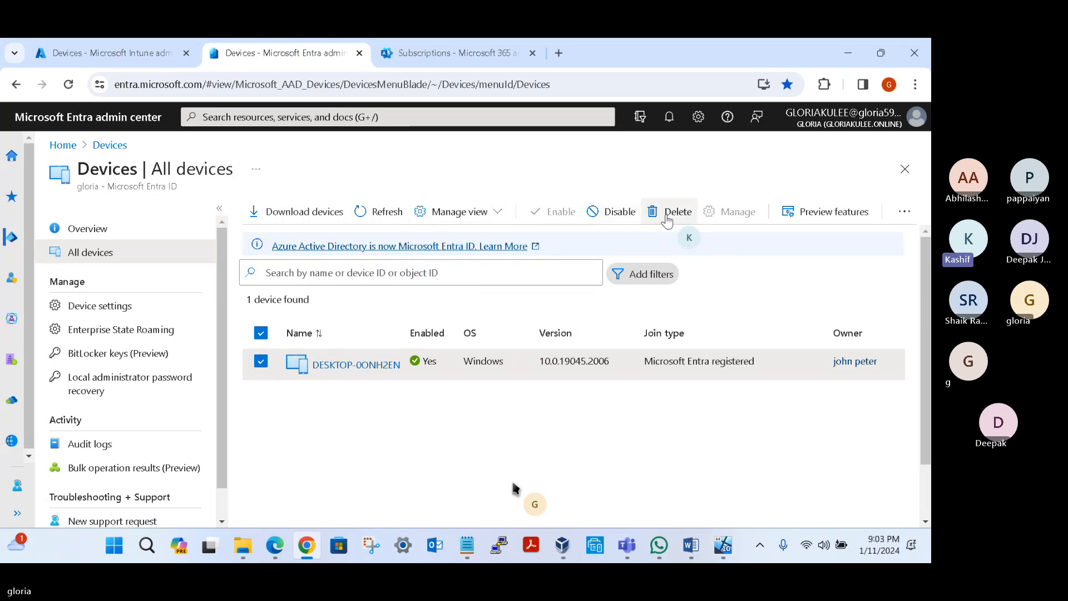
left_click(724, 547)
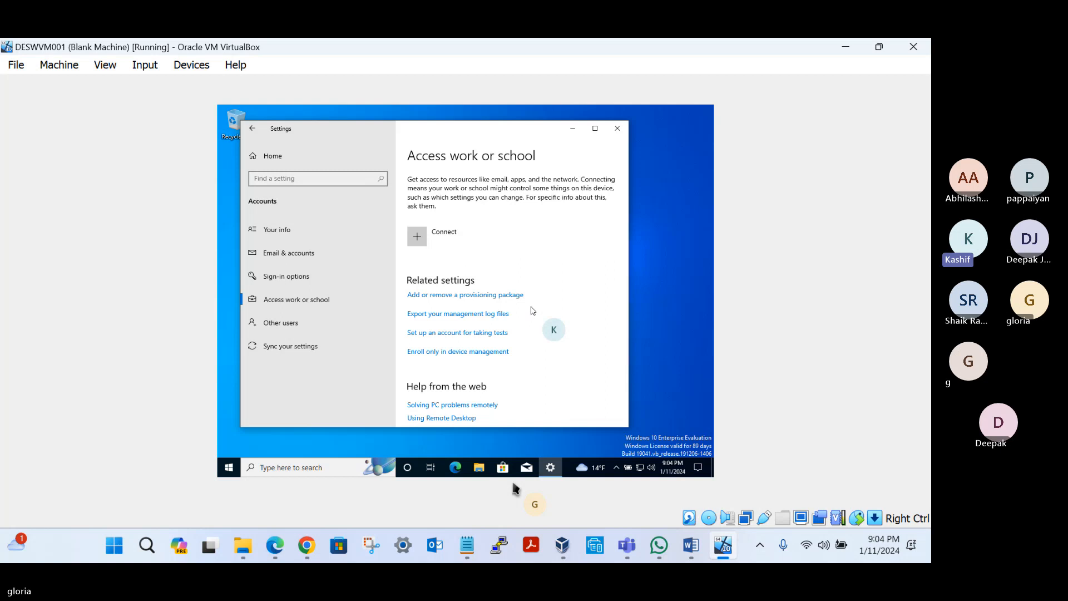
left_click(594, 129)
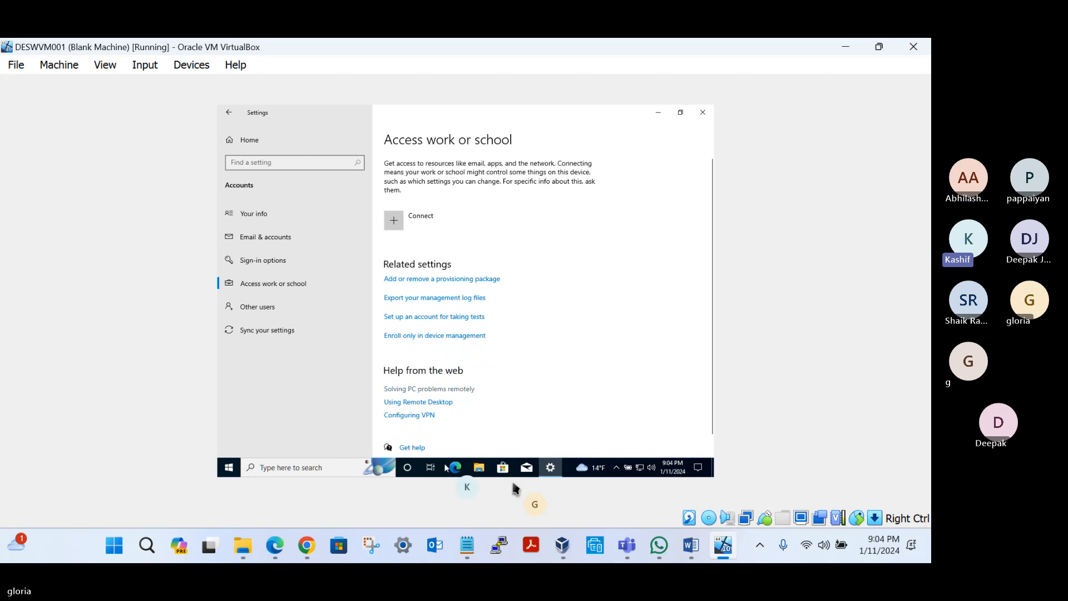
Step: Switch to Notepad and start a third item under 12th Jan Topics reading "3. How to enroll only to"
left_click(467, 546)
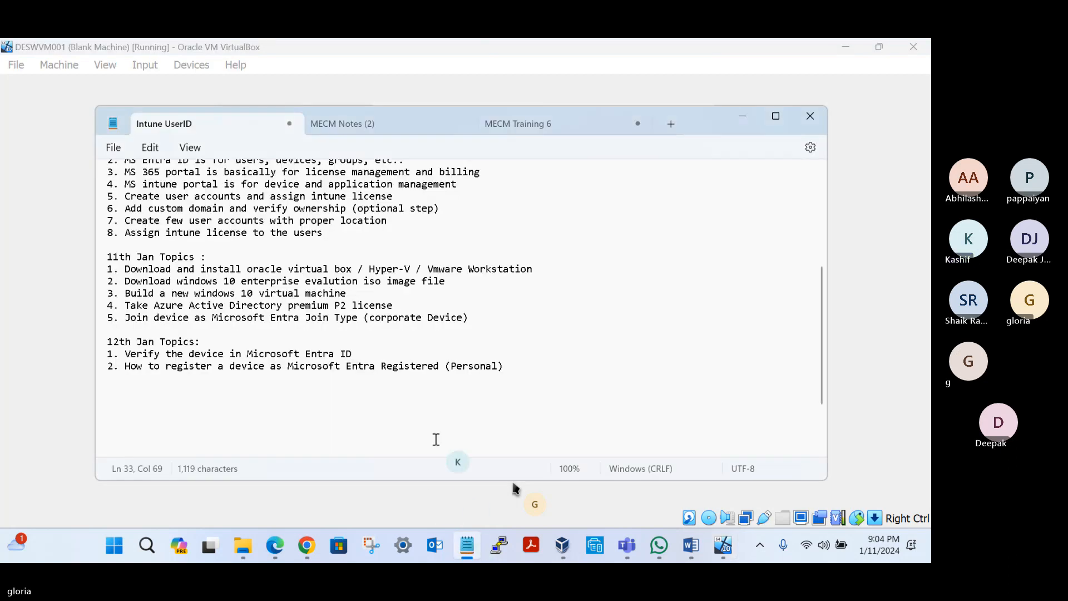
key("Return")
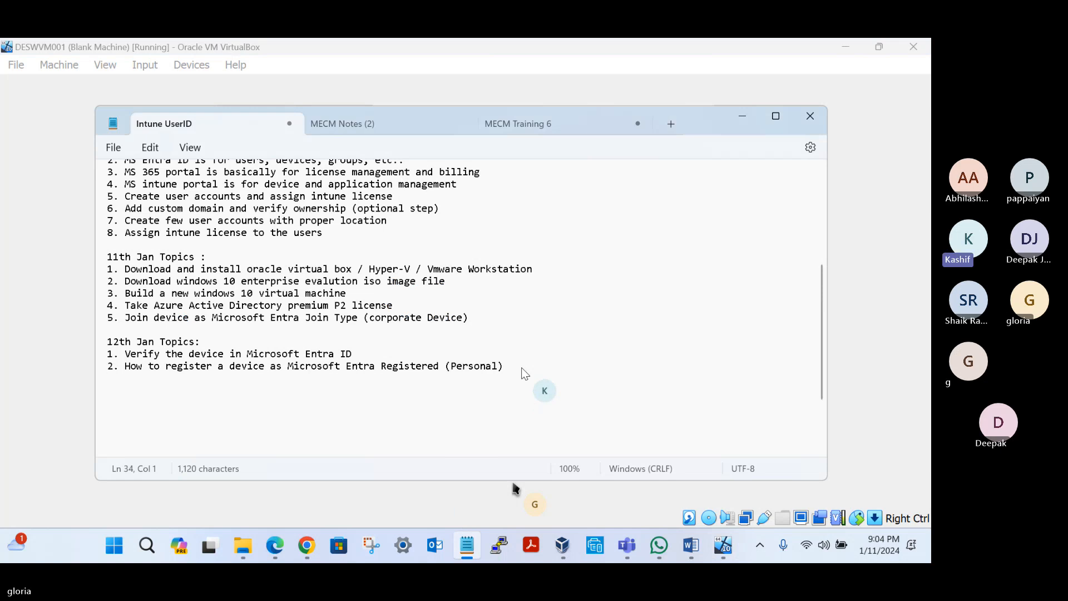
type("3. HOw to")
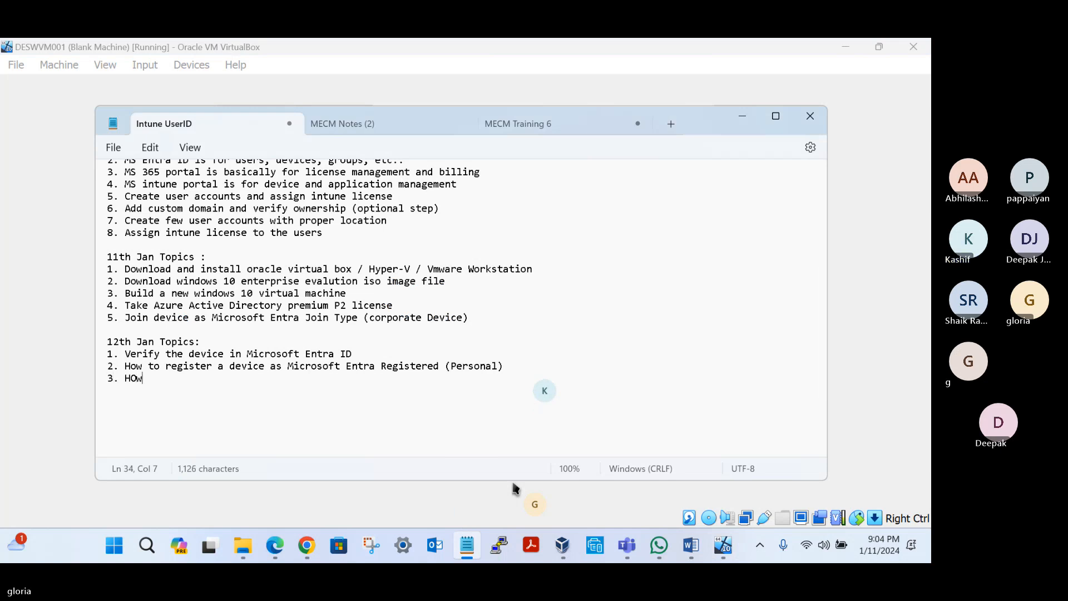
key("BackSpace")
key("BackSpace")
key("BackSpace")
key("BackSpace")
type("w to ")
type("ne")
key("BackSpace")
key("BackSpace")
type("enroll only to")
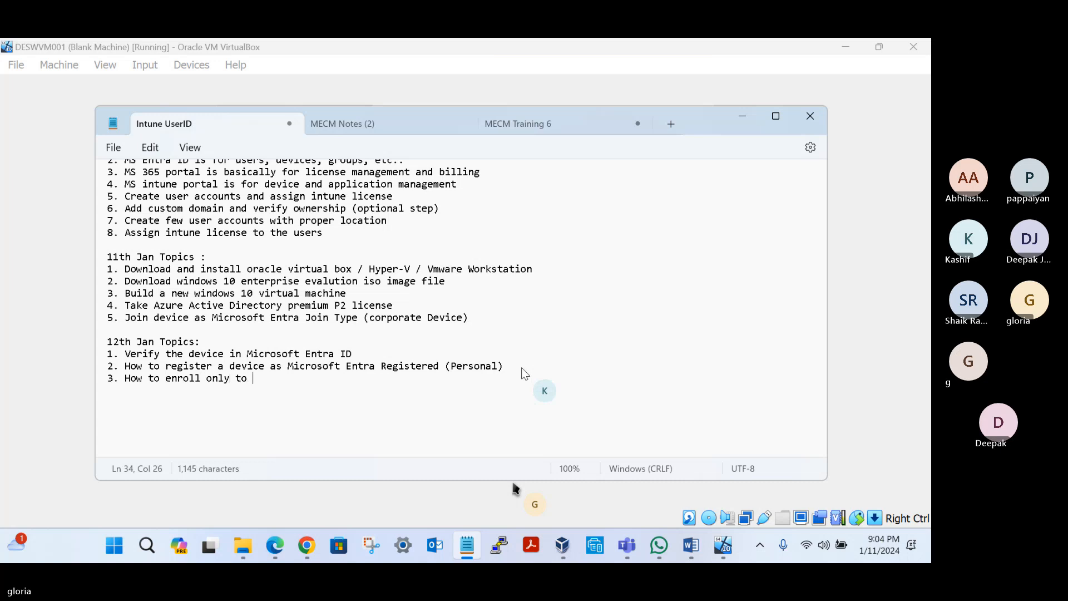
Step: Check the enrollment option's wording in Settings, complete item 3 as "How to enroll only in device management (Personal)", and minimize Notepad
left_click(746, 118)
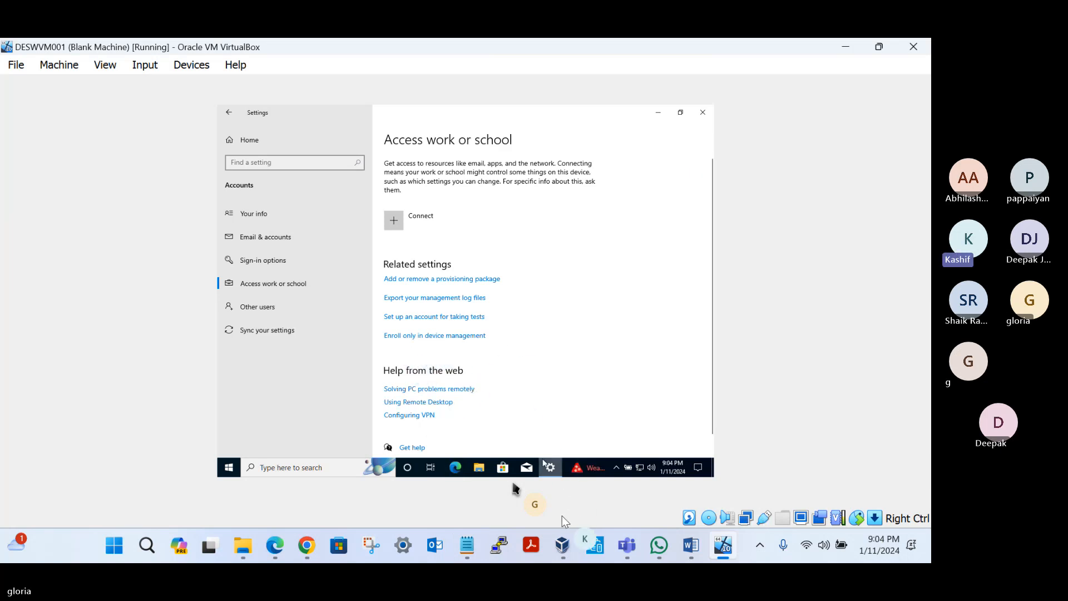
left_click(467, 550)
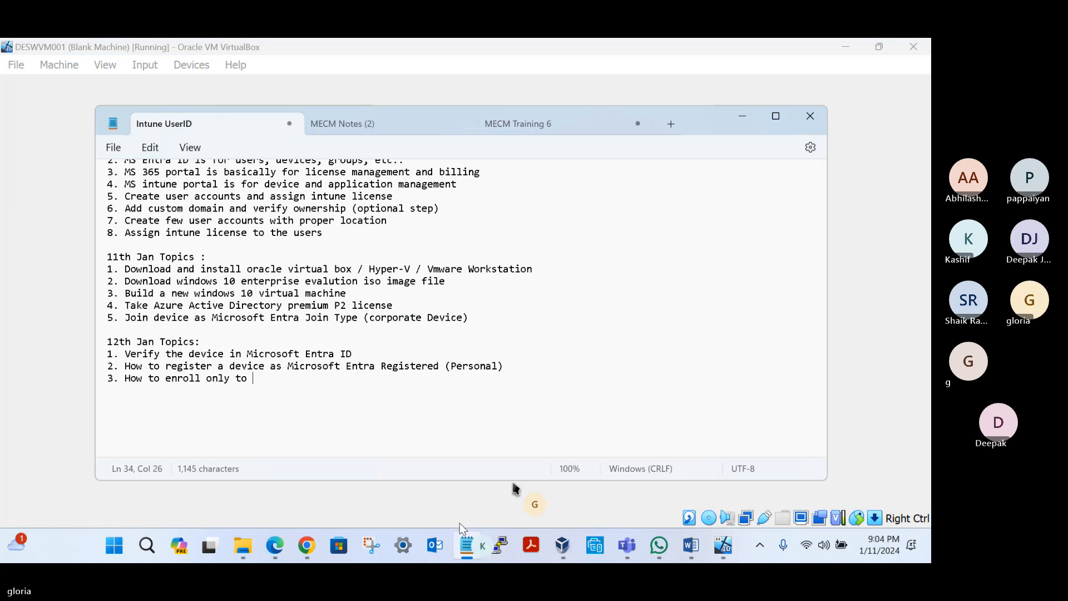
key("BackSpace")
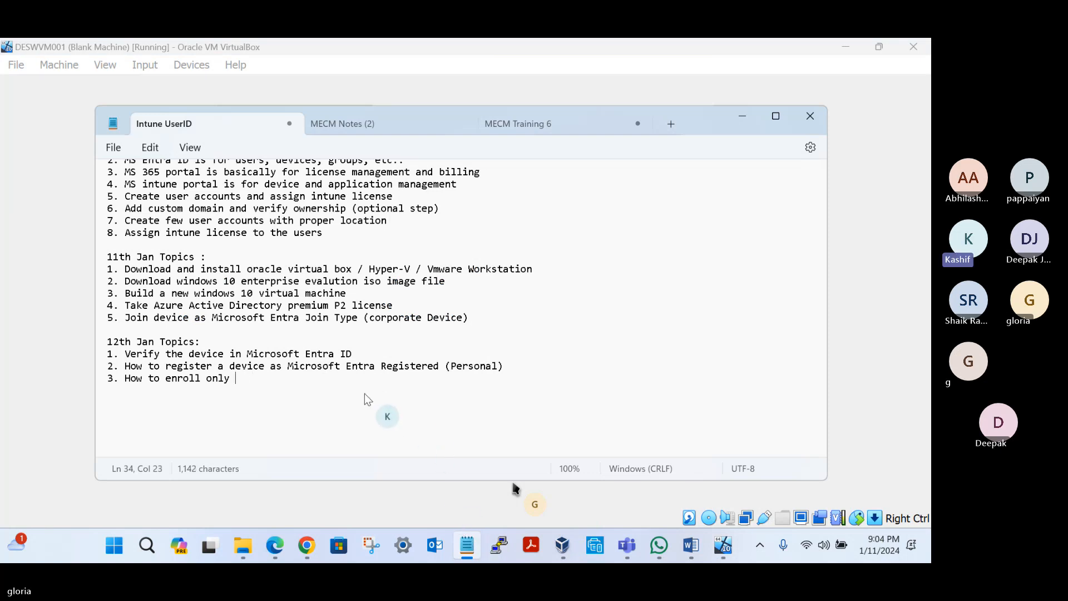
type("in device management")
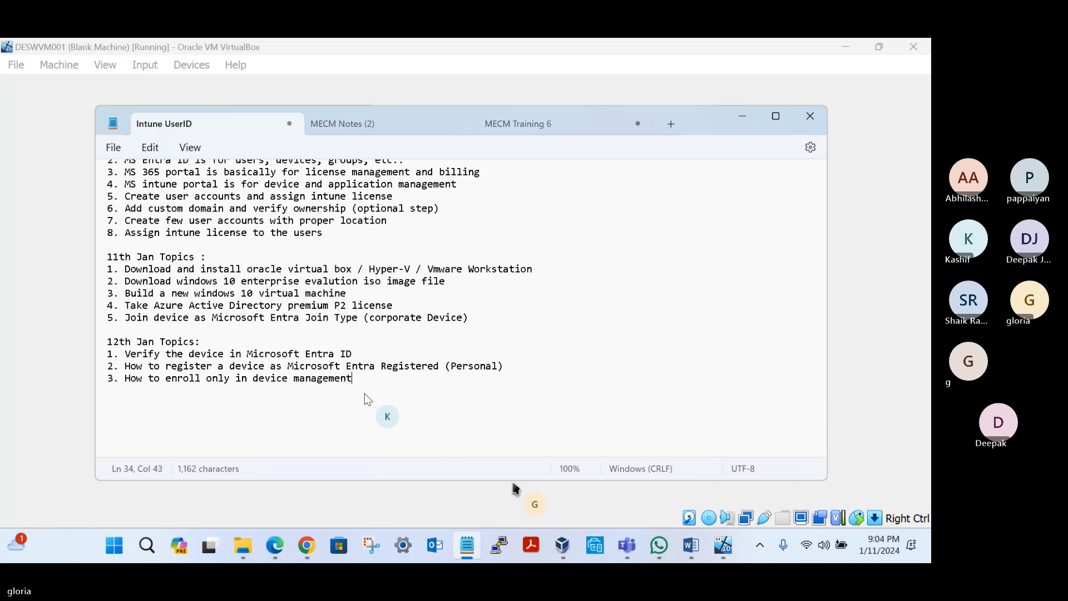
type(" (Personal)")
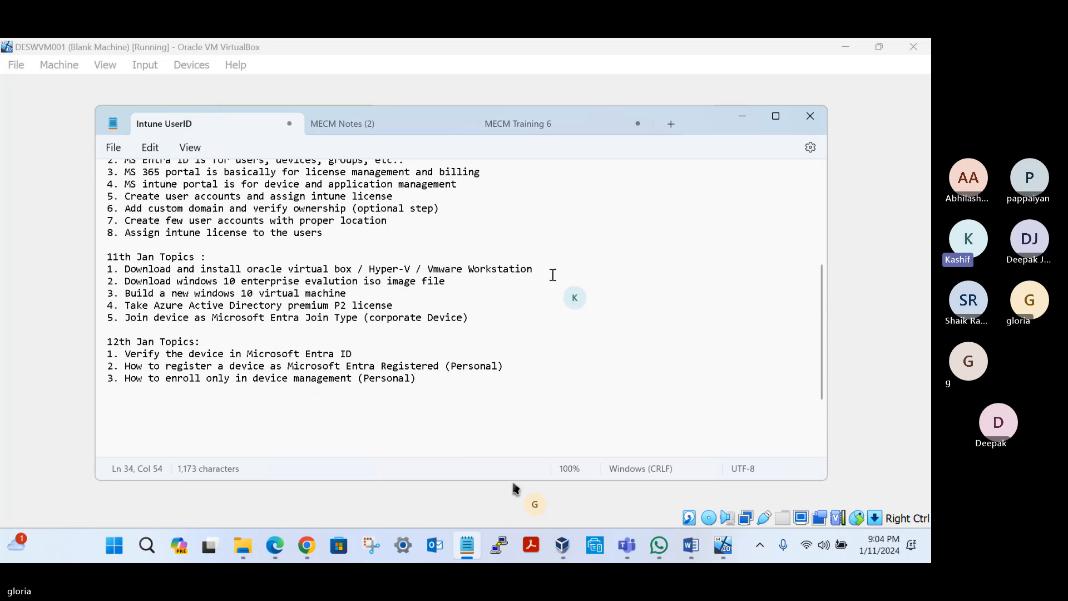
left_click(742, 117)
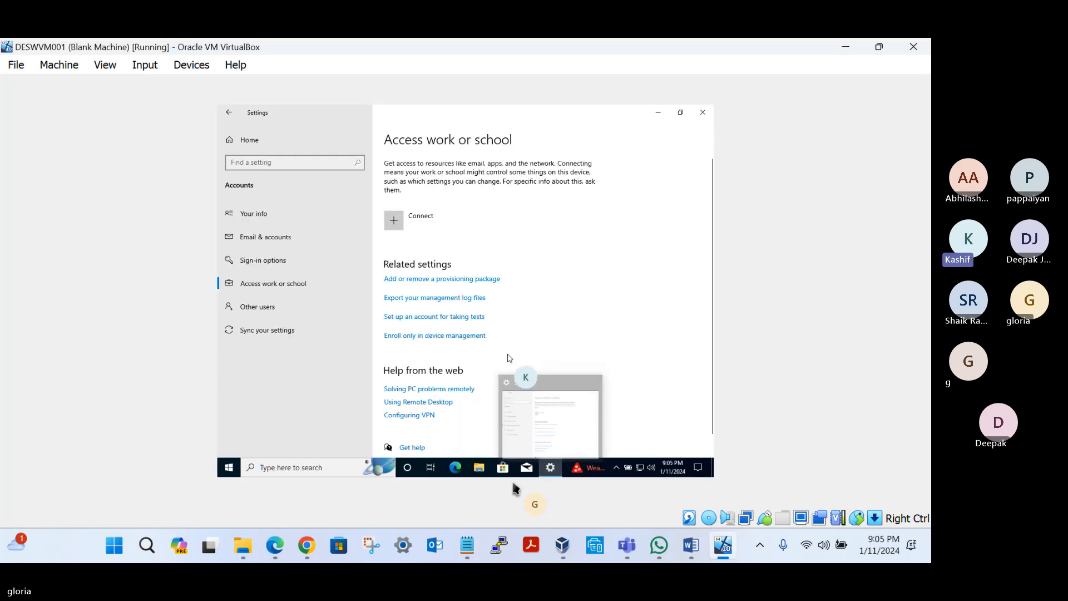
Step: Start Enroll only in device management, enter the work account's email address, correct its domain ending, and submit it
left_click(435, 337)
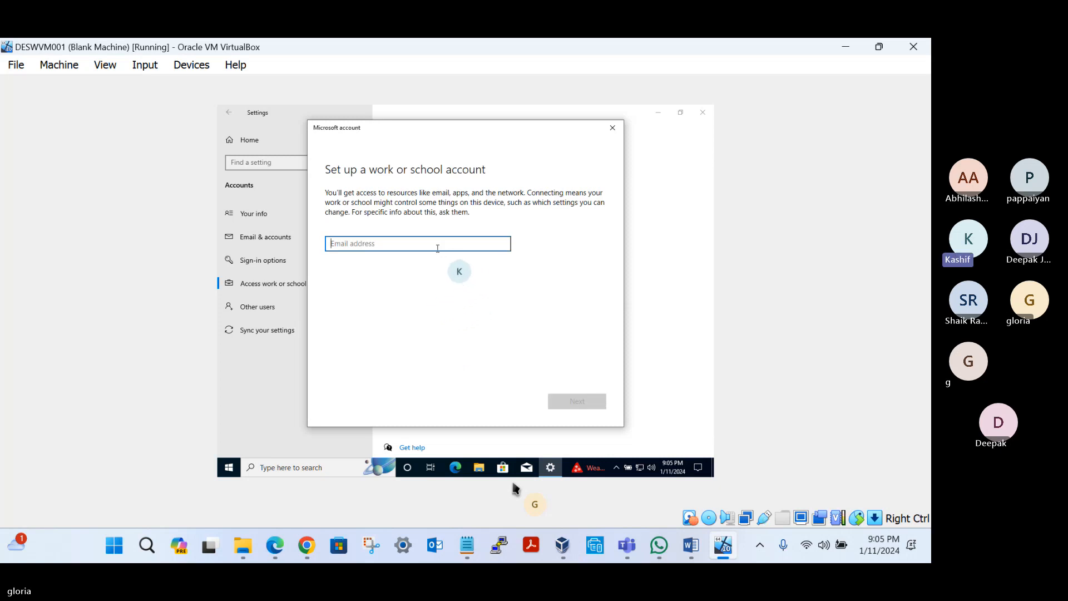
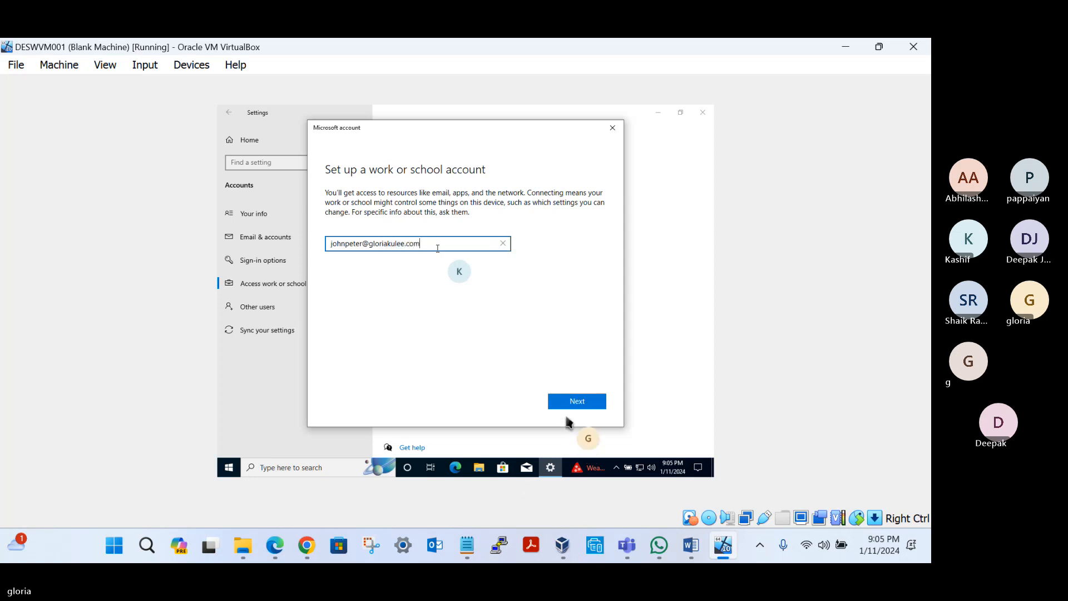
left_click(569, 403)
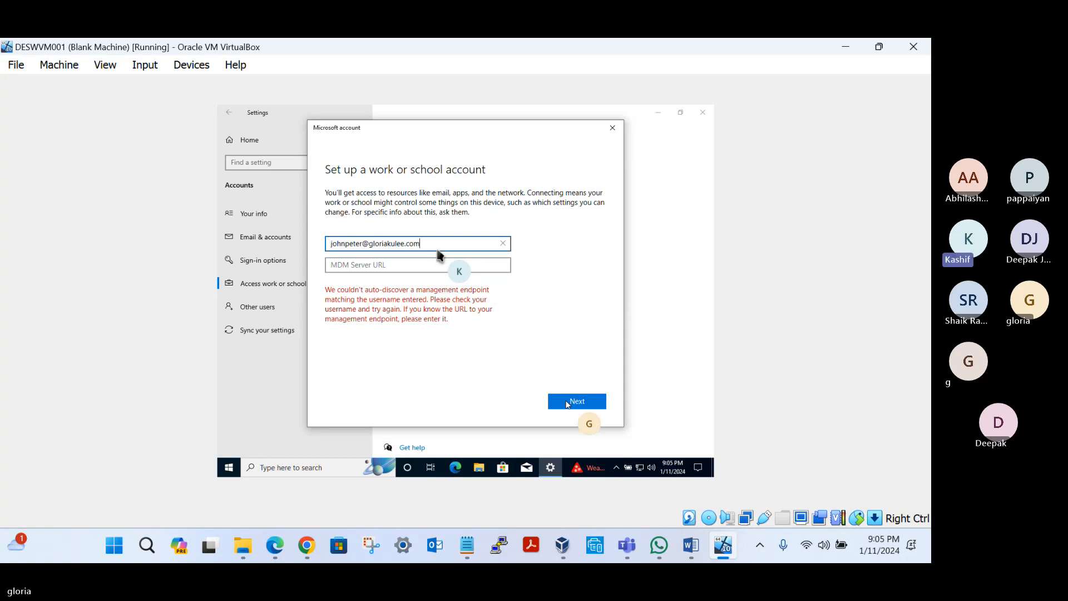
key("BackSpace")
type("online")
left_click(573, 402)
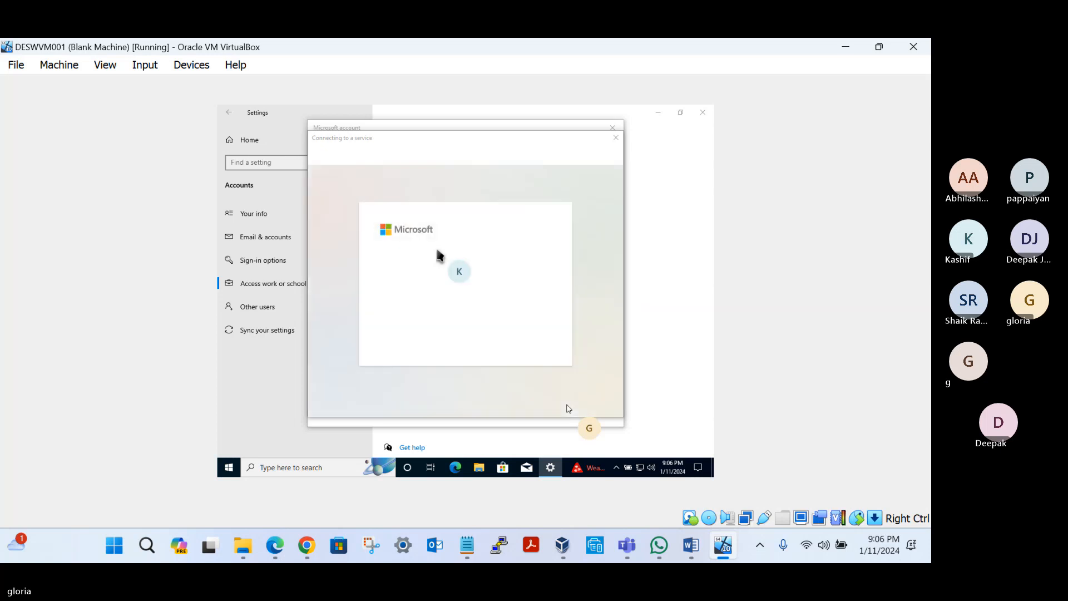
Step: Sign in with the work account's password, agree to stay signed in, and finish the device setup
type("•••")
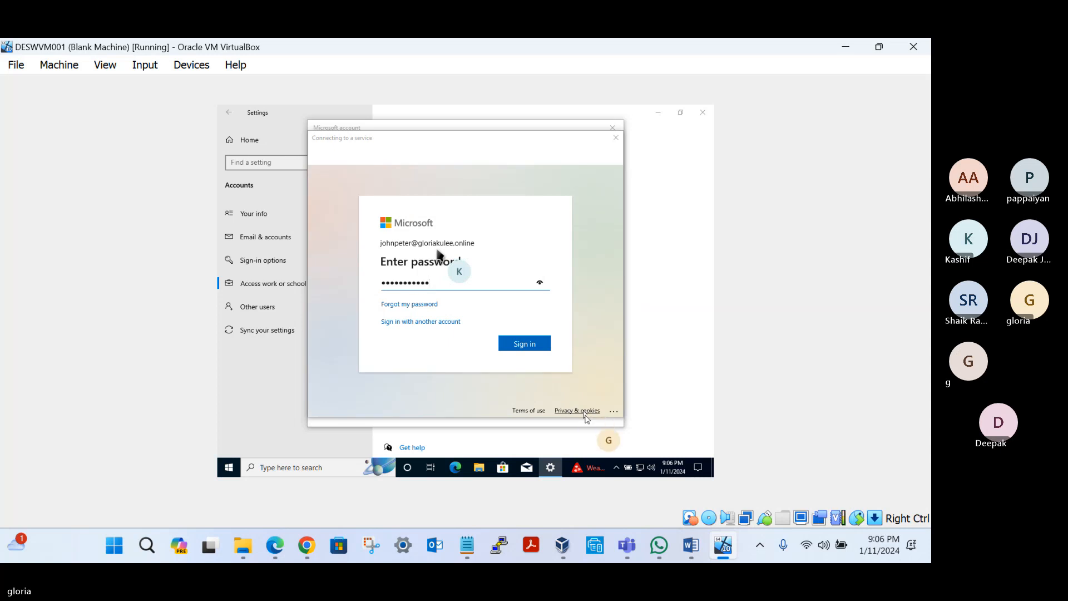
left_click(509, 346)
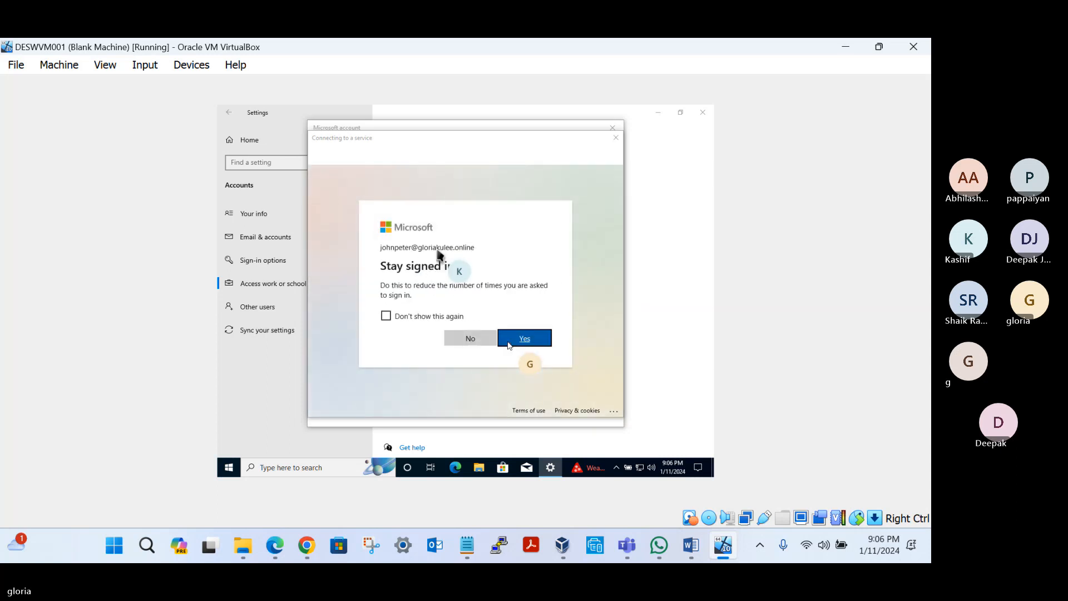
left_click(525, 339)
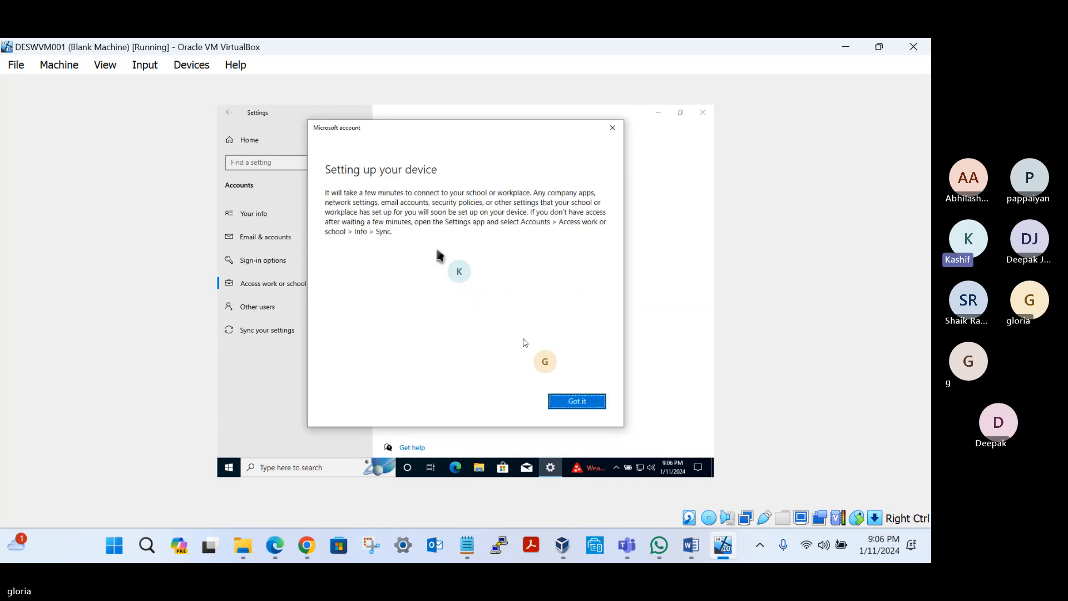
left_click(578, 403)
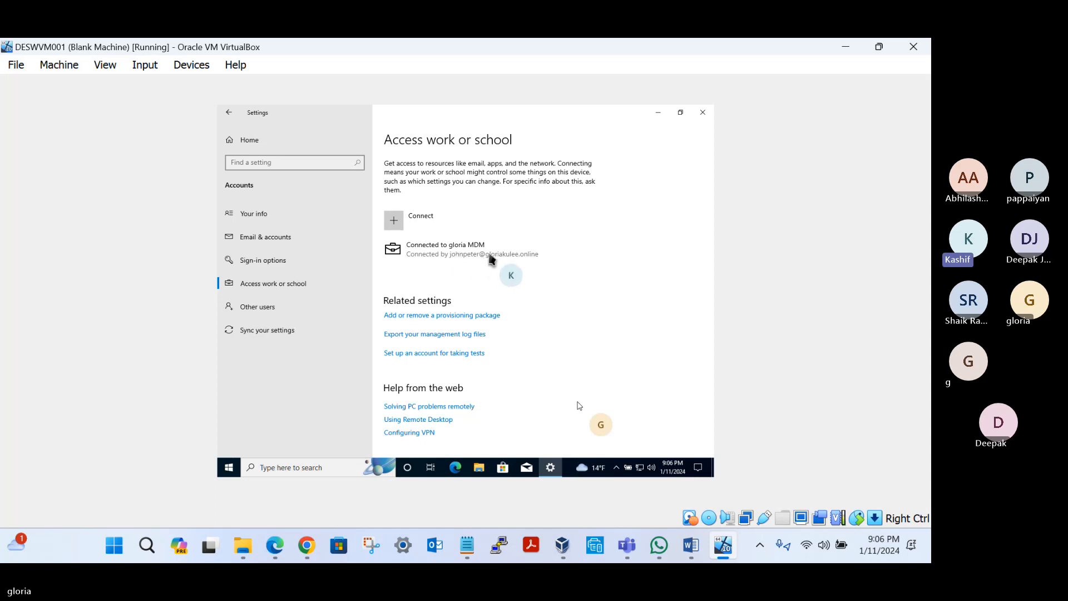
Step: Open the management info of the new MDM connection and start a device sync
left_click(466, 255)
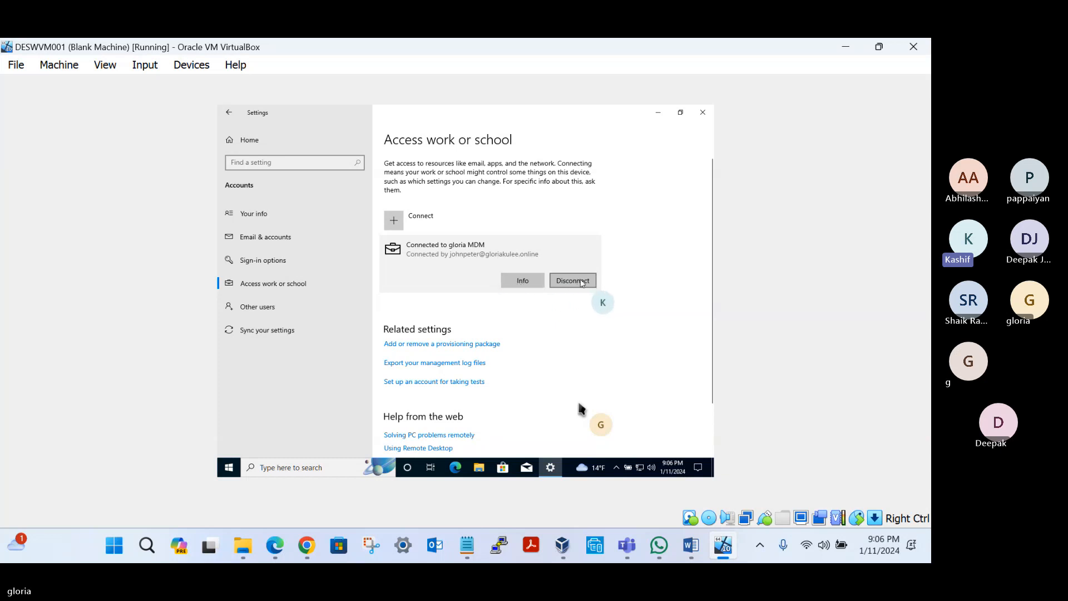
left_click(517, 282)
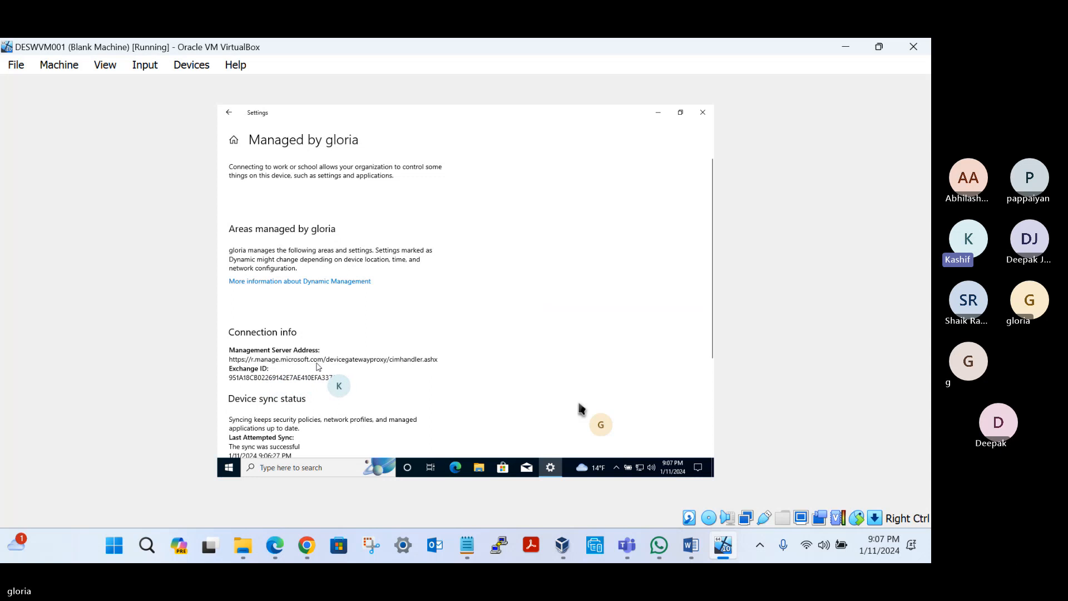
scroll(315, 366, "down", 3)
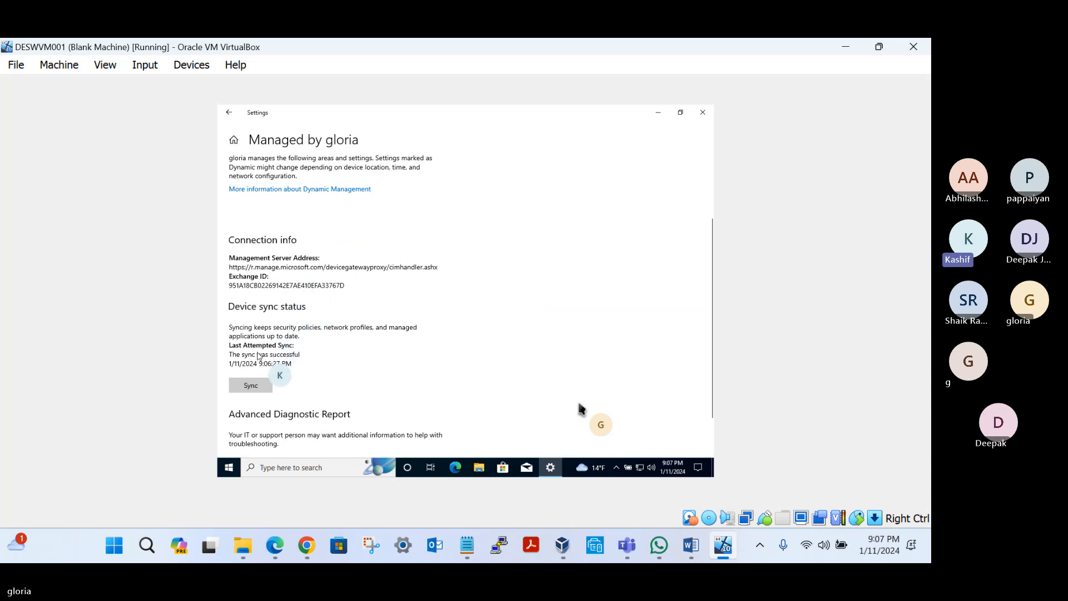
left_click(255, 389)
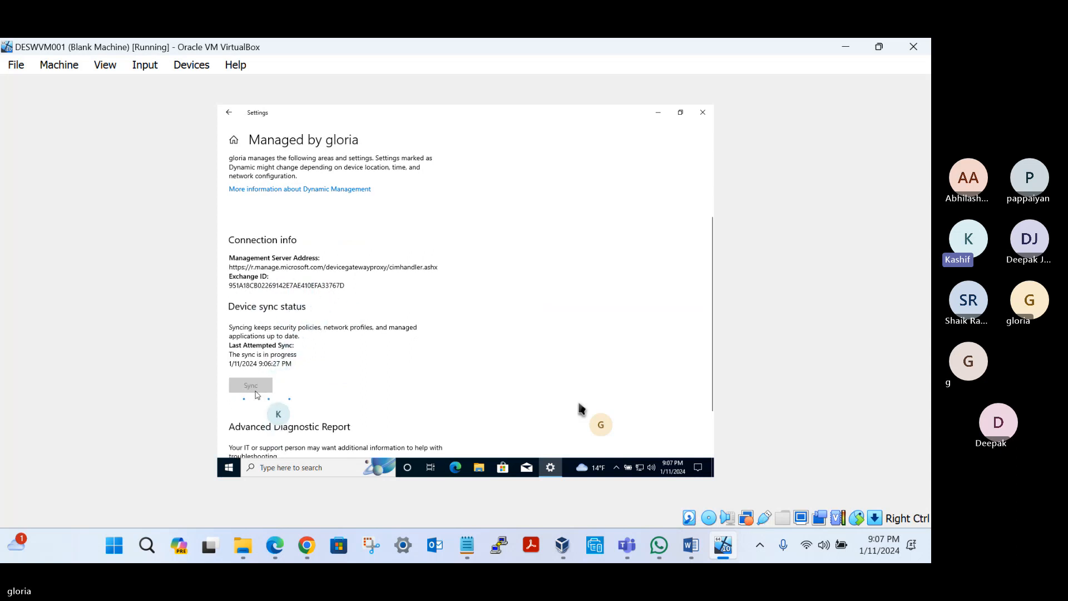
scroll(346, 373, "down", 2)
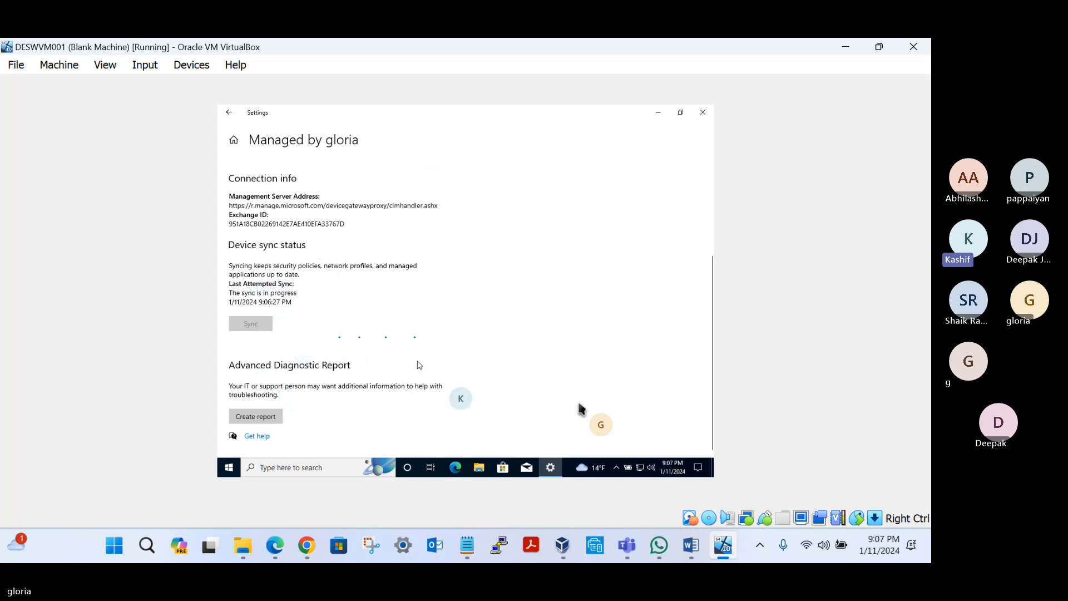
Step: Switch to Chrome and refresh the All devices list in the Microsoft Entra admin center
left_click(306, 547)
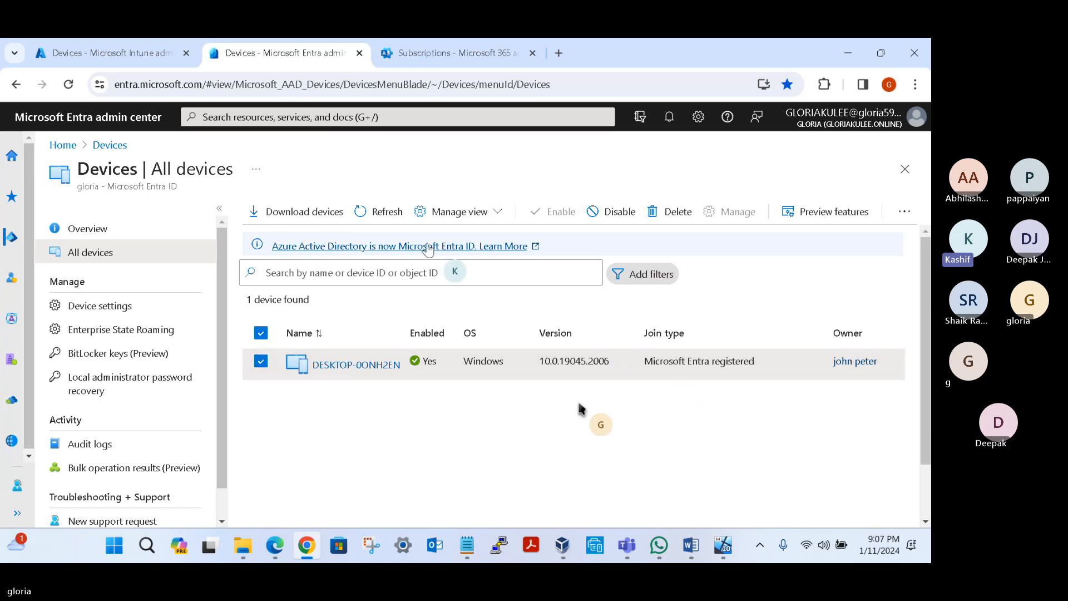
left_click(383, 212)
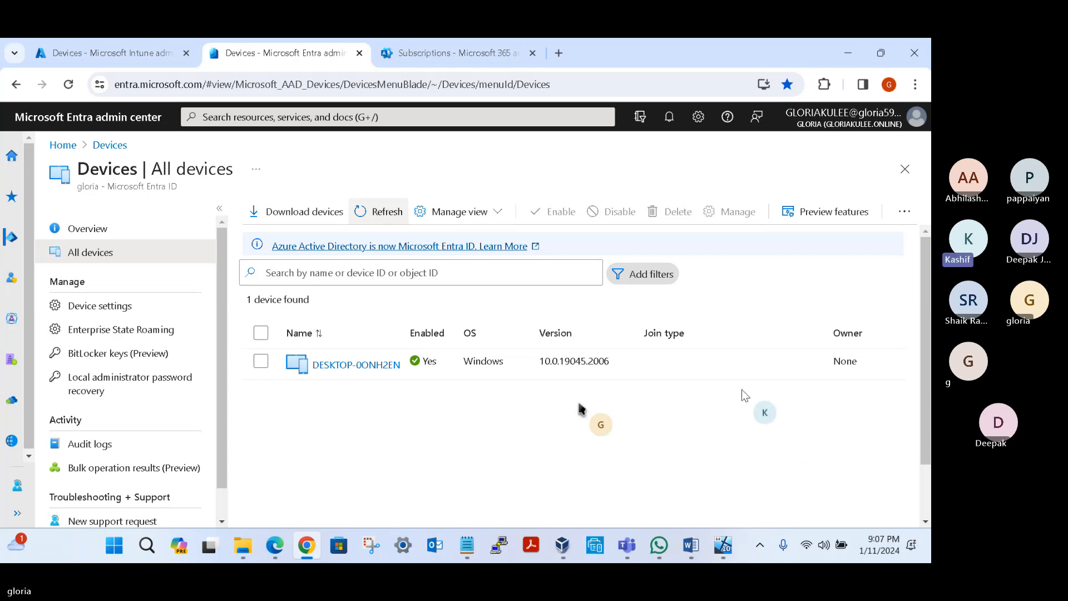
Step: Check the device's MDM entry in the Entra device list, and refresh the All devices list in the Intune admin center
scroll(913, 472, "down", 1)
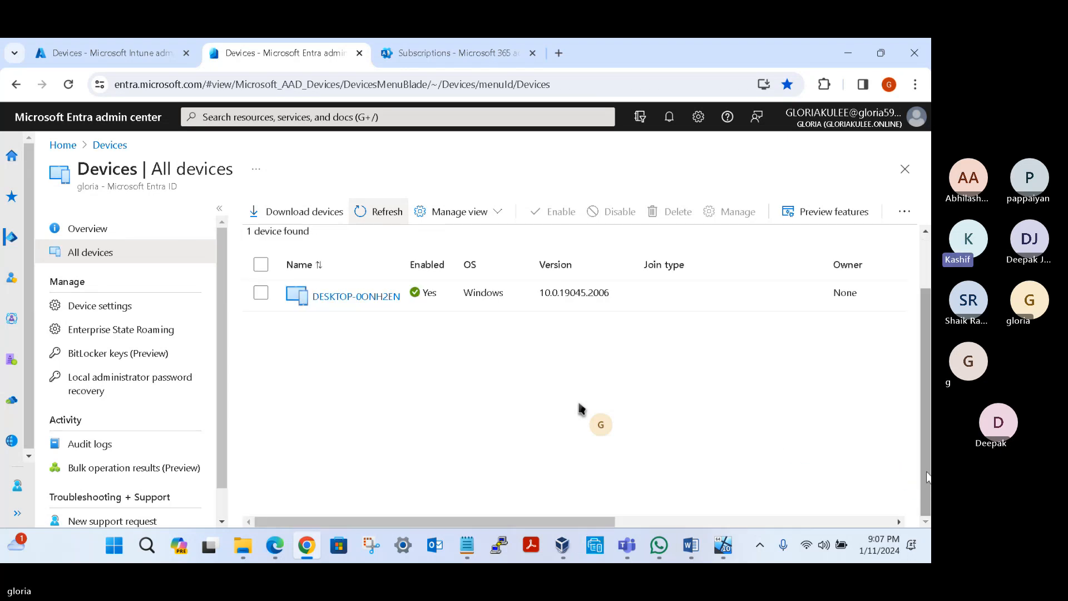
left_click_drag(590, 519, 670, 519)
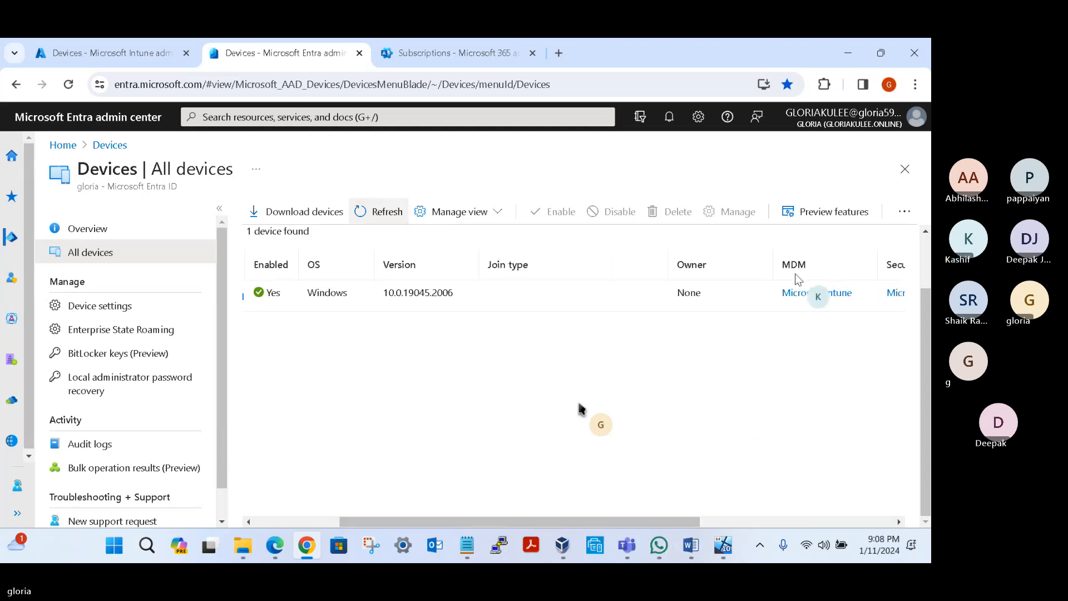
left_click(112, 50)
left_click(404, 222)
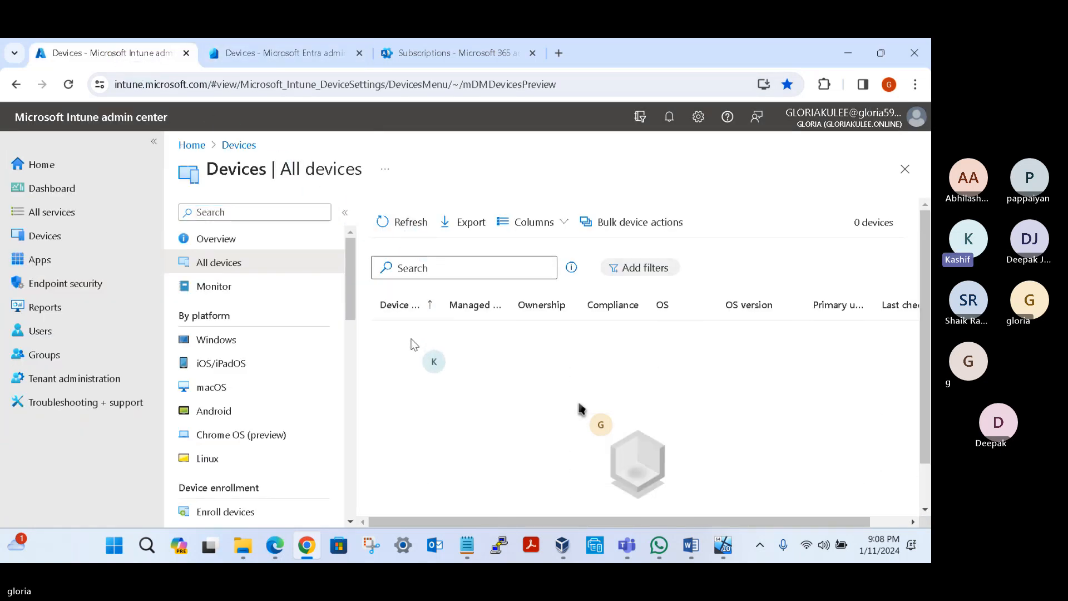
left_click(409, 225)
Step: Return to the Entra admin center, check the device's join type and owner columns, and refresh the list
left_click(288, 55)
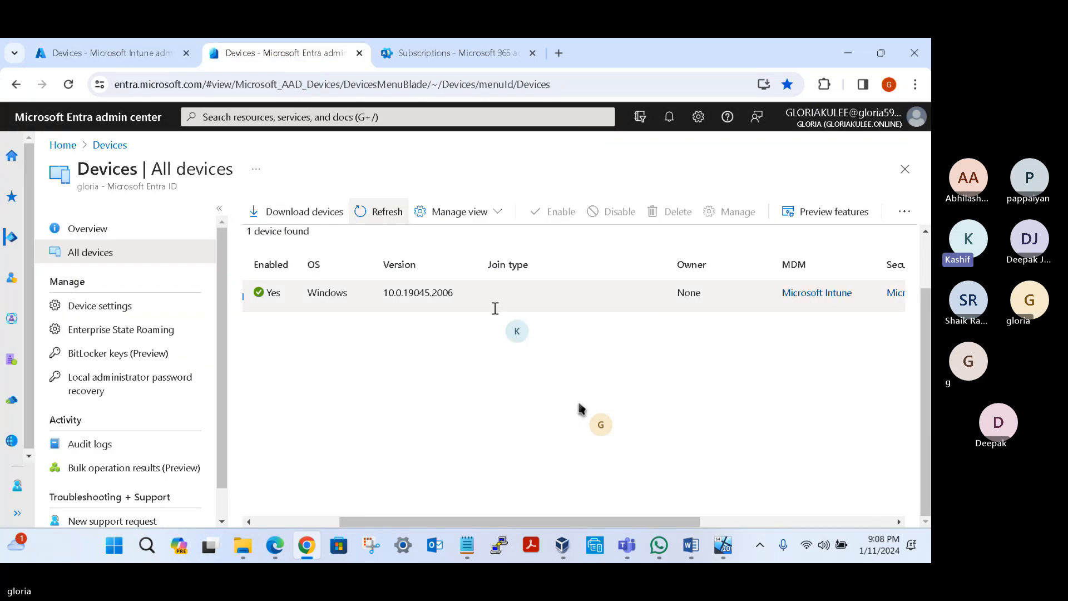
left_click(294, 521)
left_click_drag(400, 522, 372, 515)
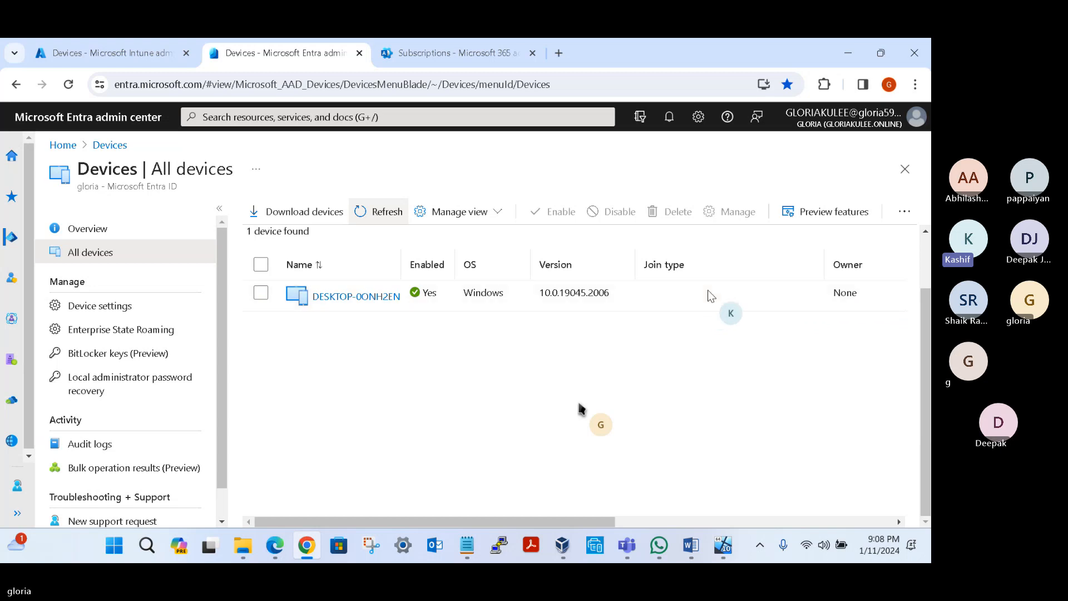
left_click(381, 214)
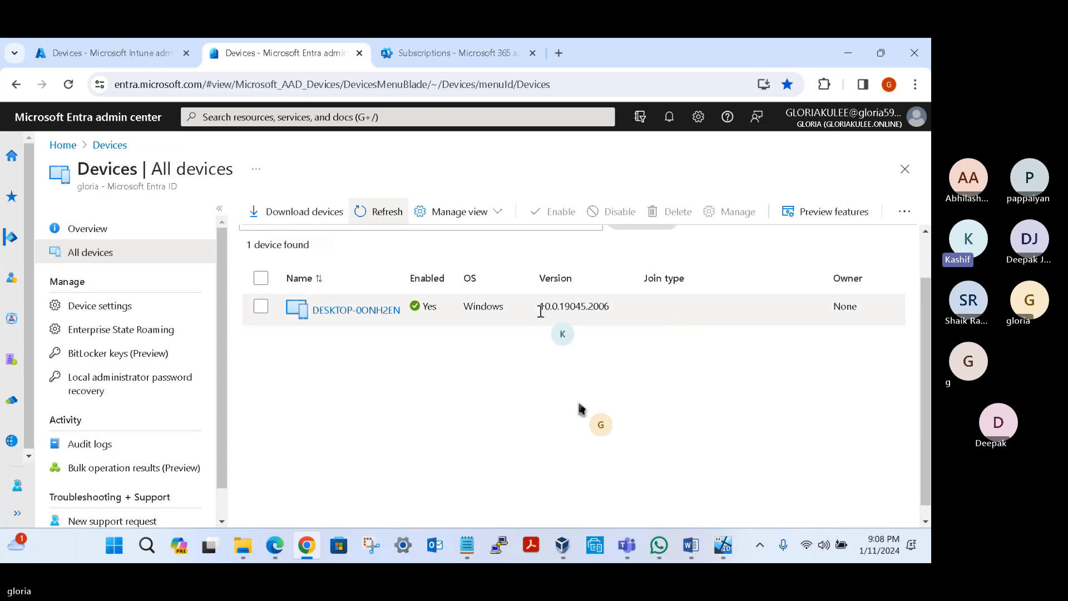
Step: Review the properties of DESKTOP-0ONH2EN in Entra, and go back to All devices with a refreshed list
left_click(351, 310)
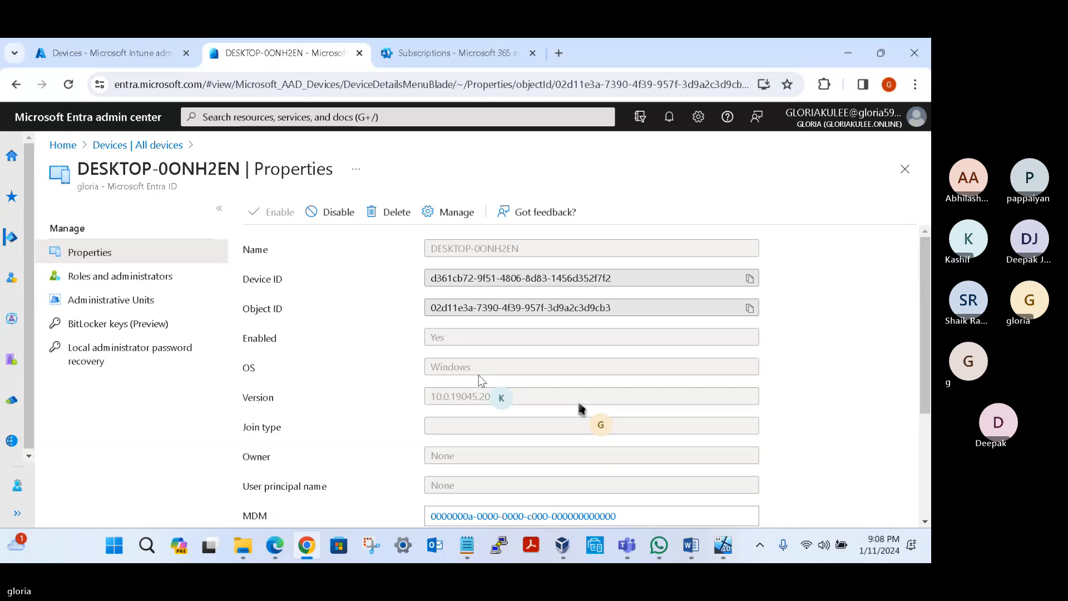
scroll(479, 378, "down", 3)
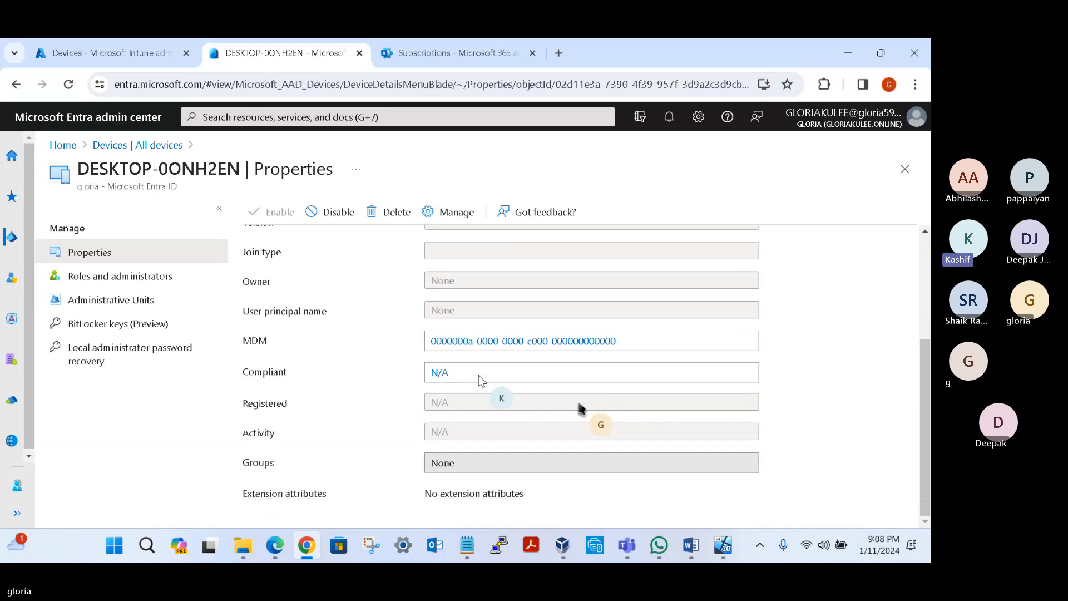
scroll(478, 375, "up", 3)
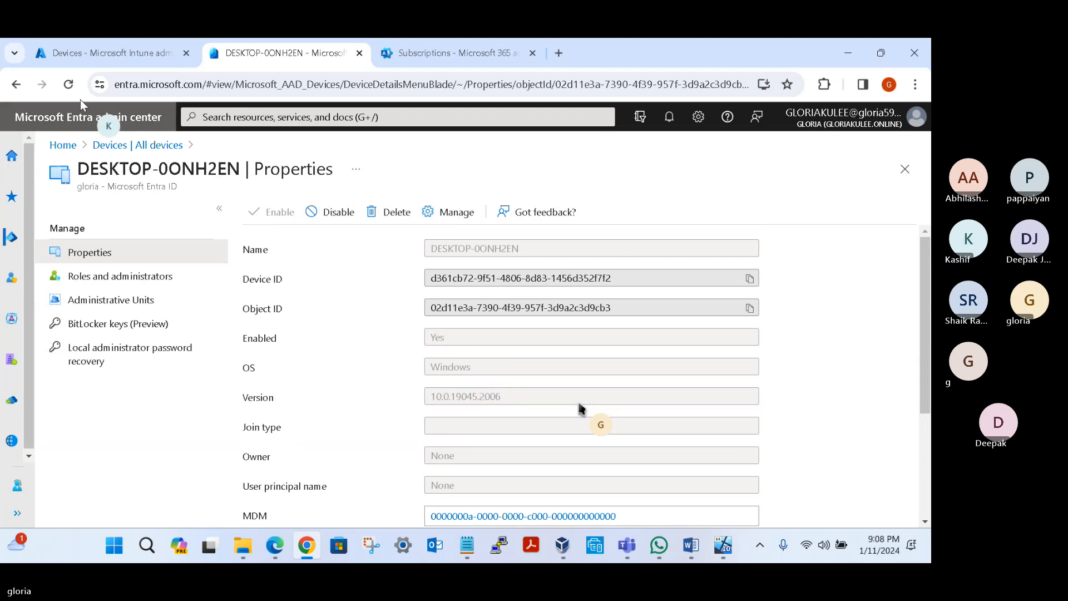
left_click(16, 84)
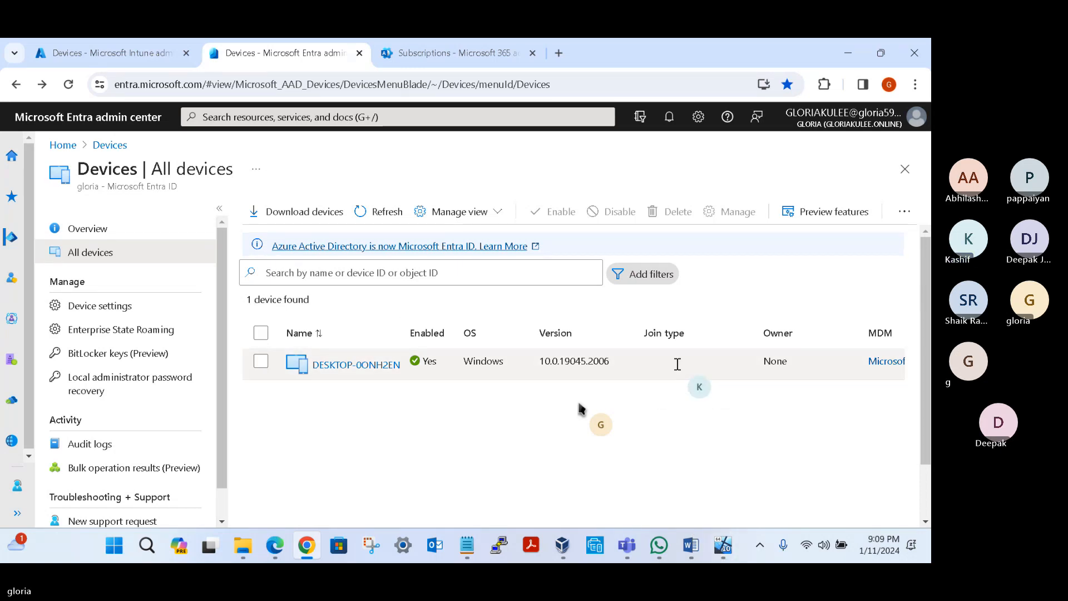
left_click(390, 214)
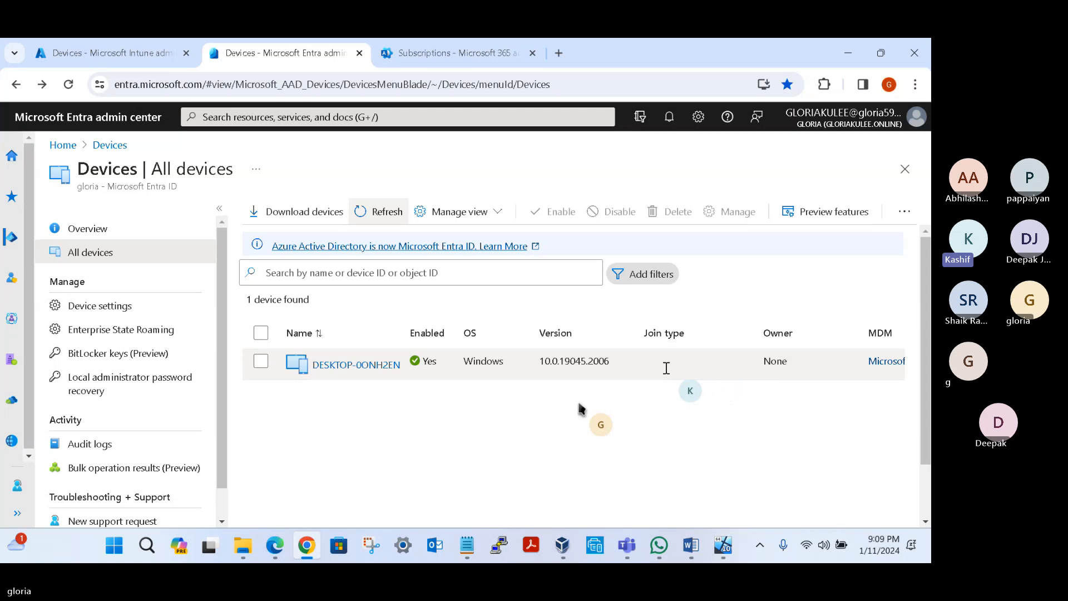
Step: Refresh Intune's All devices list to check the enrolled device's ownership, and widen the Device name column
left_click(119, 56)
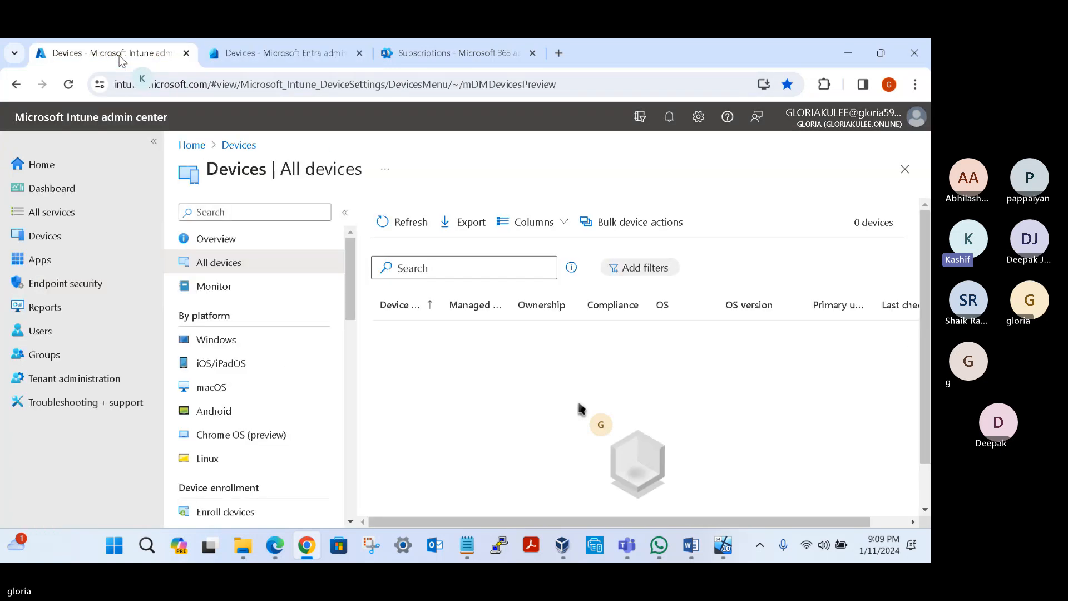
left_click(389, 226)
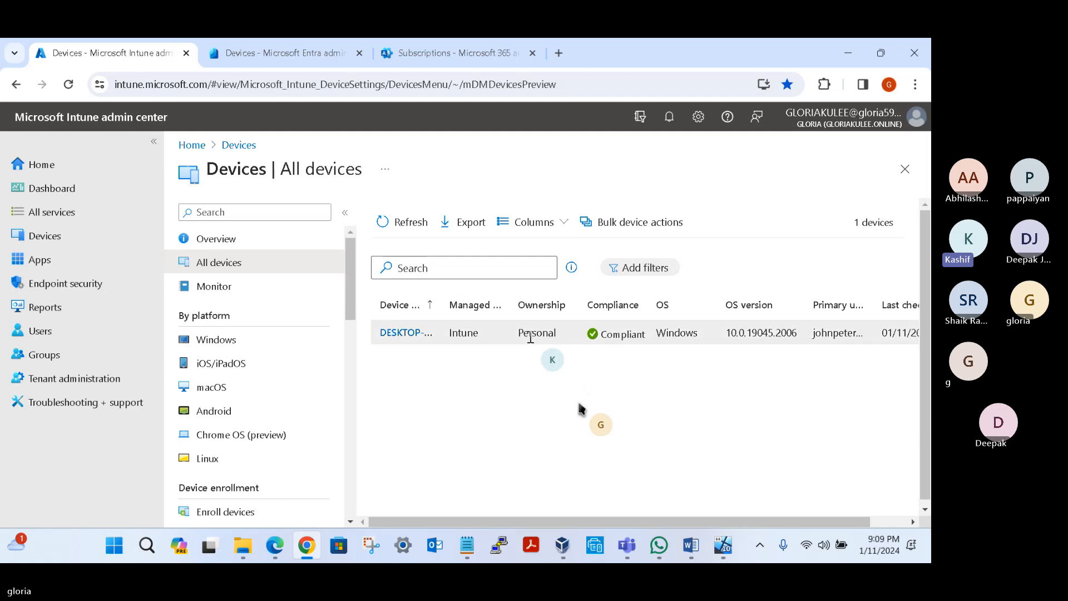
left_click_drag(518, 333, 555, 332)
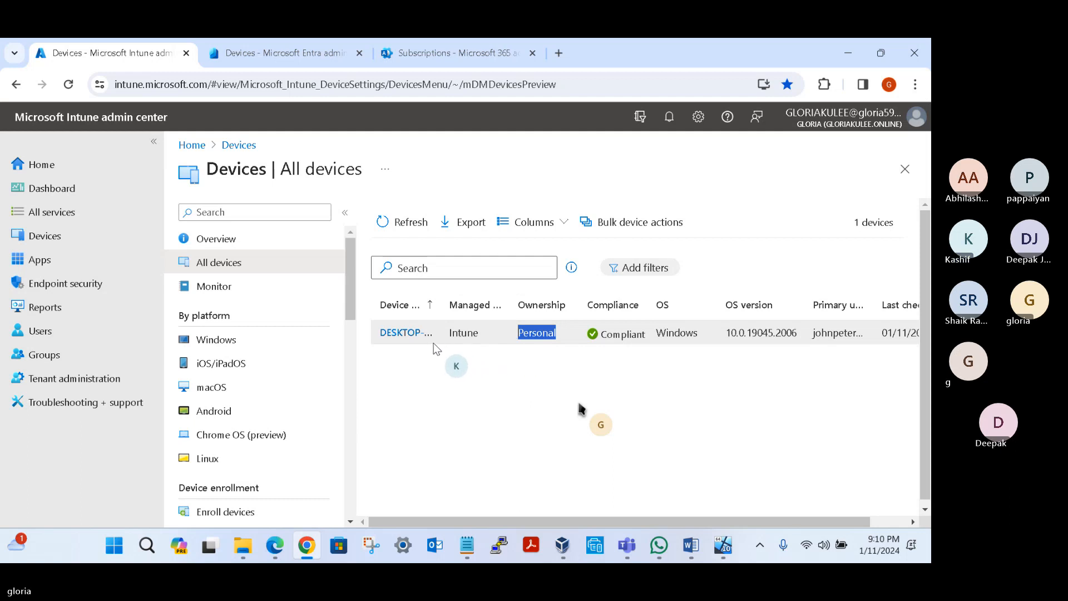
left_click_drag(438, 304, 456, 304)
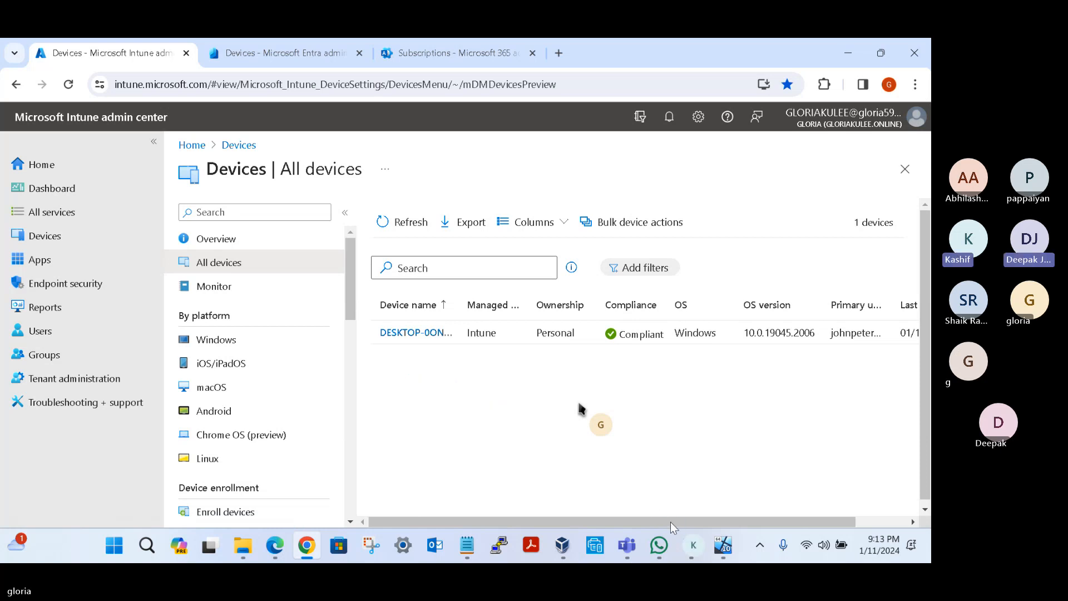
Step: Switch to the virtual machine, return to Access work or school, and expand the MDM connection's options
left_click(721, 546)
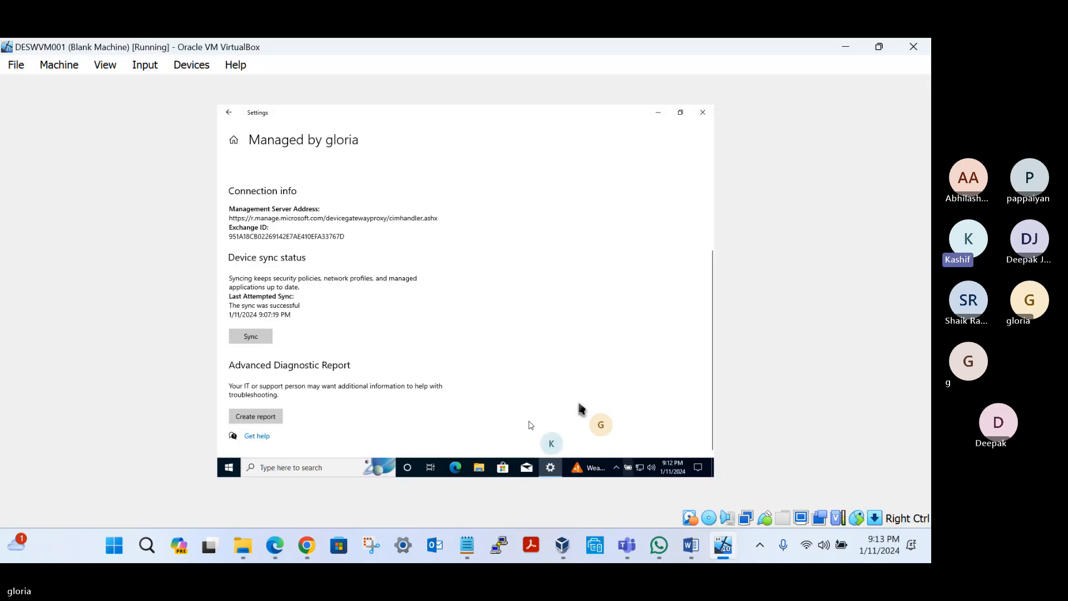
scroll(374, 342, "up", 3)
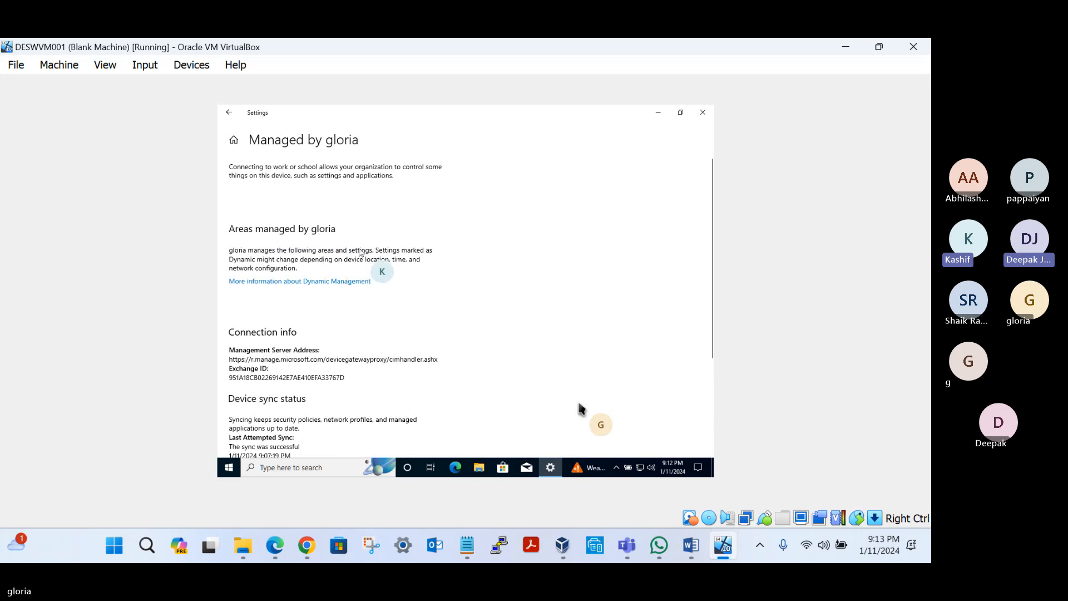
left_click(229, 112)
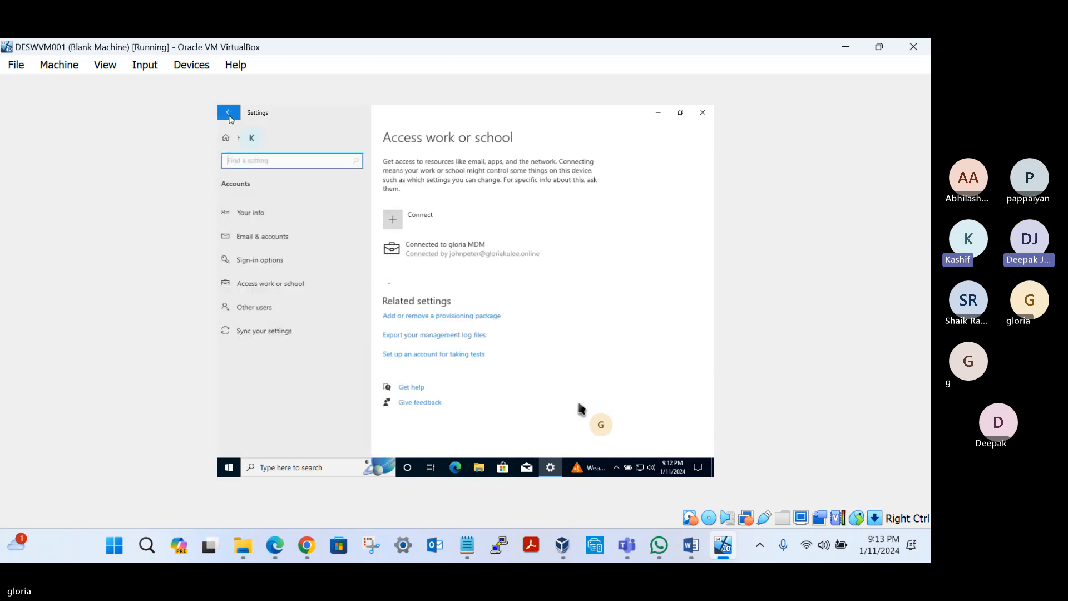
left_click(427, 247)
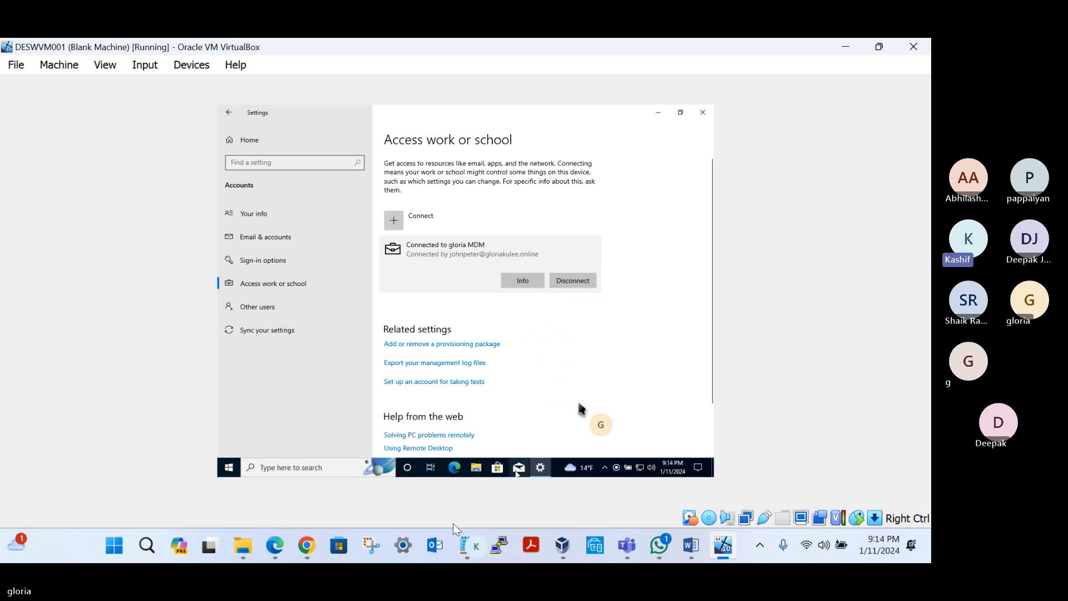
Step: Switch to Chrome, open DESKTOP-0ONH2EN in the Intune admin center, and retire the device
left_click(305, 548)
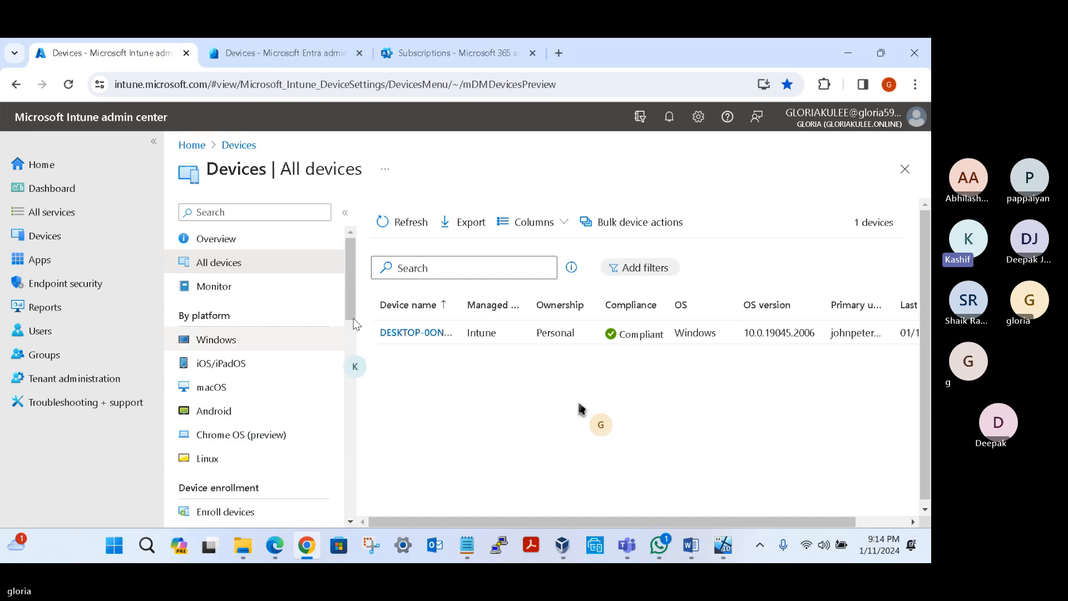
left_click(413, 333)
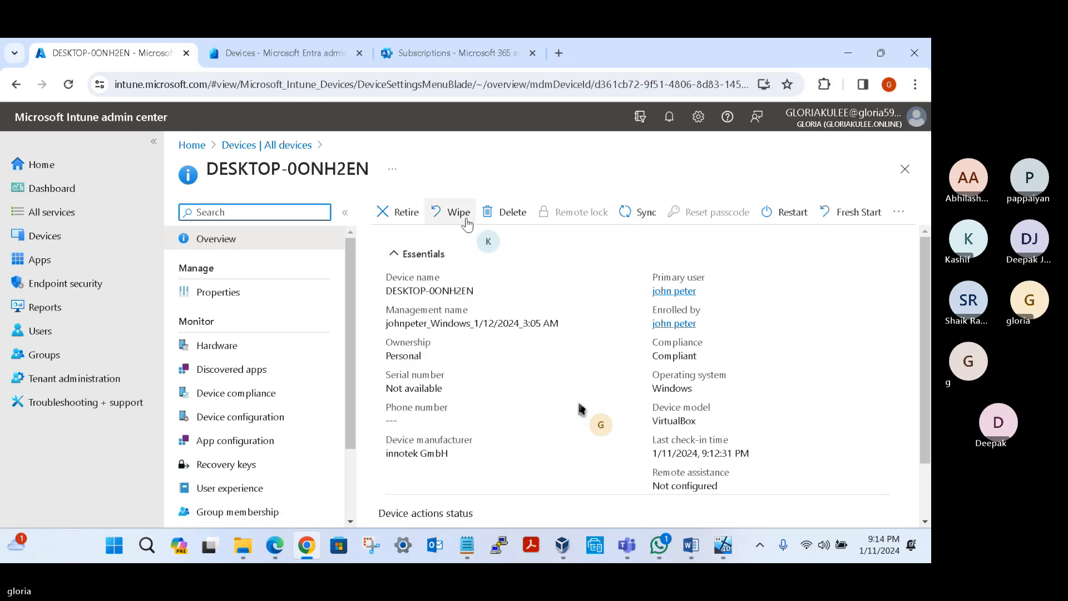
left_click(406, 215)
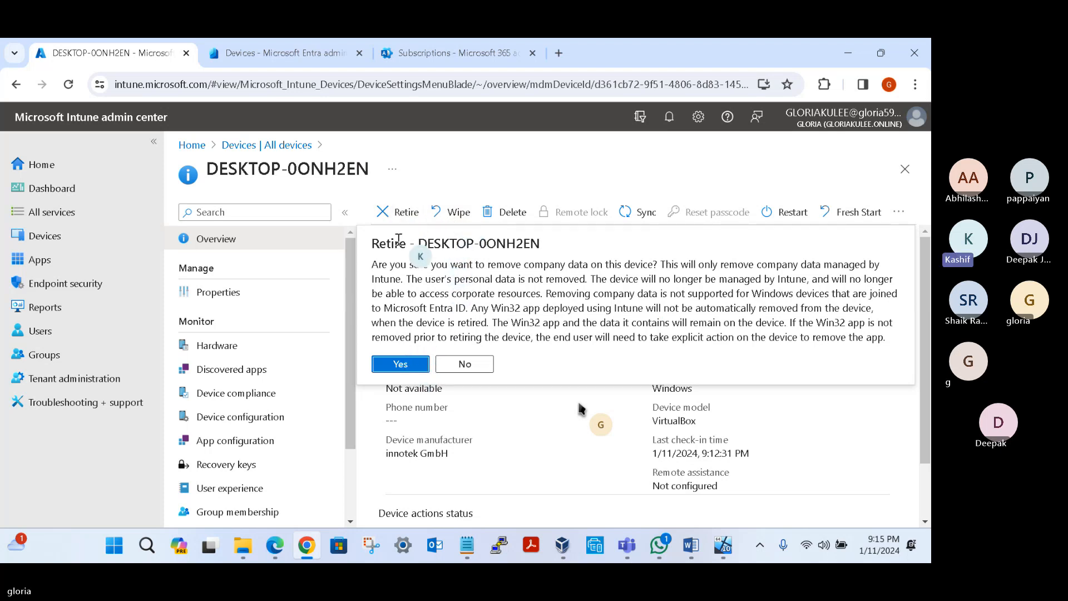
left_click(401, 363)
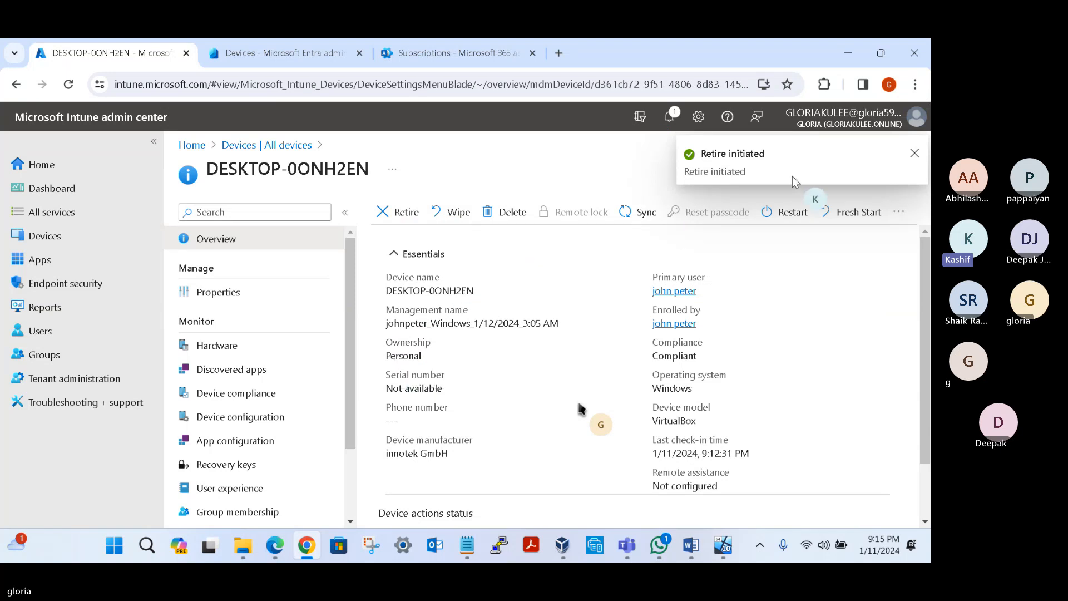
Step: Switch to the virtual machine and reload Access work or school through the account settings to check the MDM connection
left_click(723, 546)
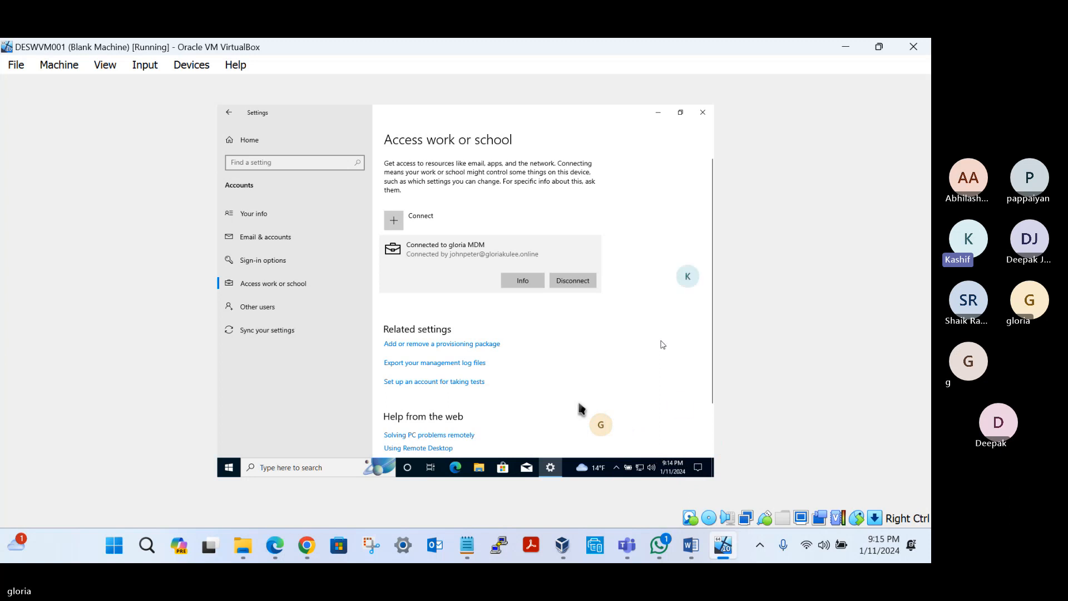
left_click(658, 117)
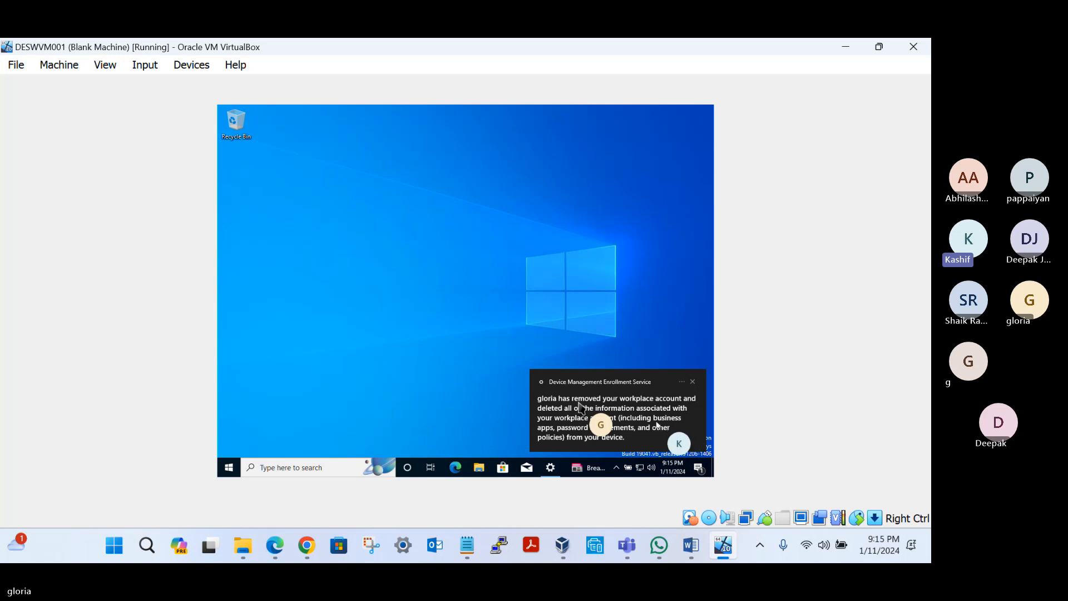
left_click(558, 472)
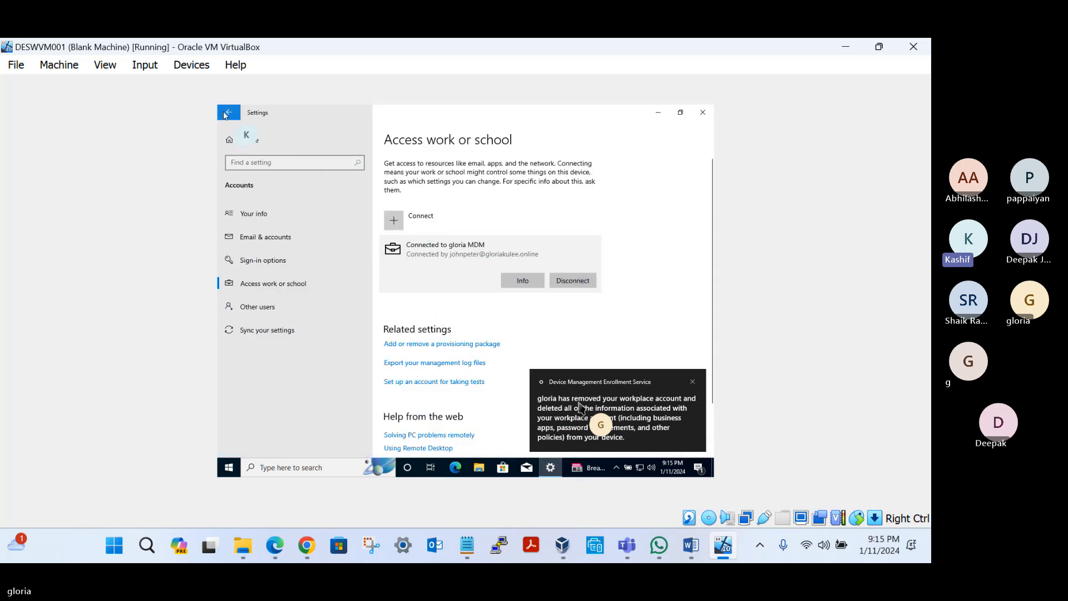
left_click(229, 112)
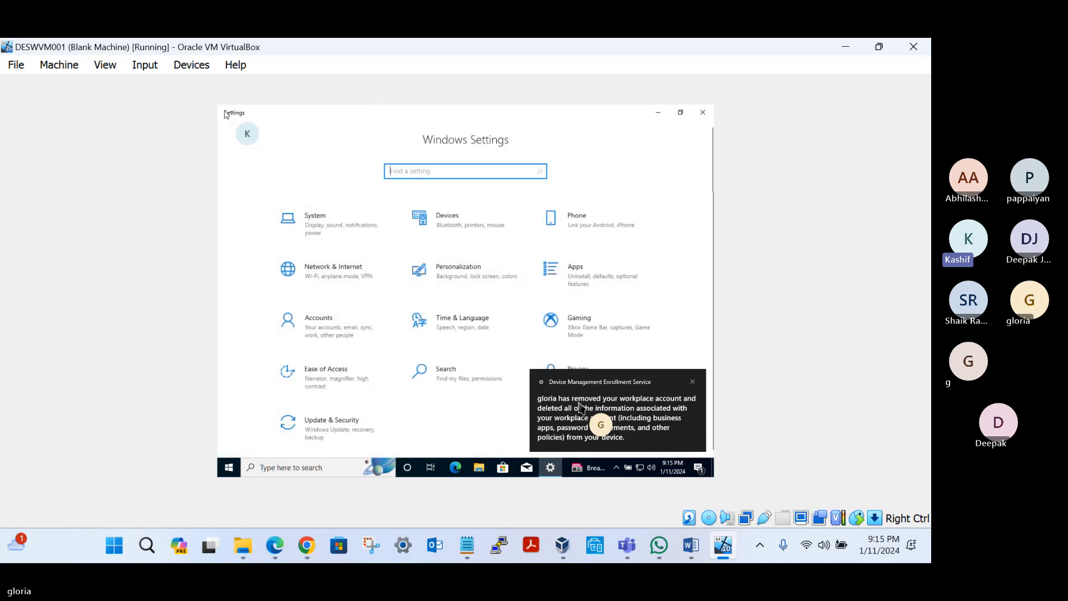
left_click(328, 331)
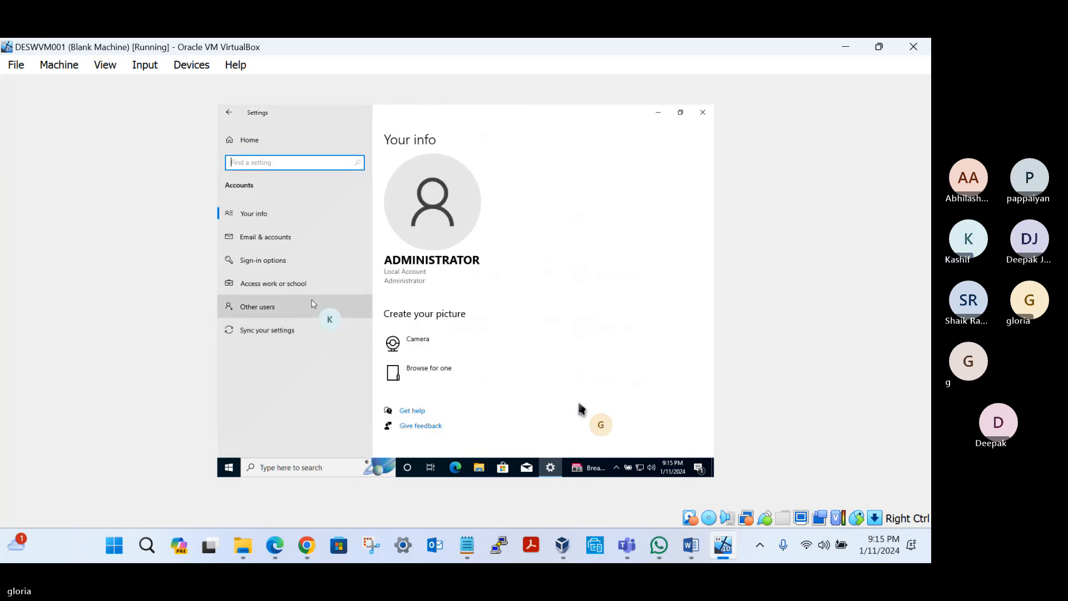
left_click(291, 284)
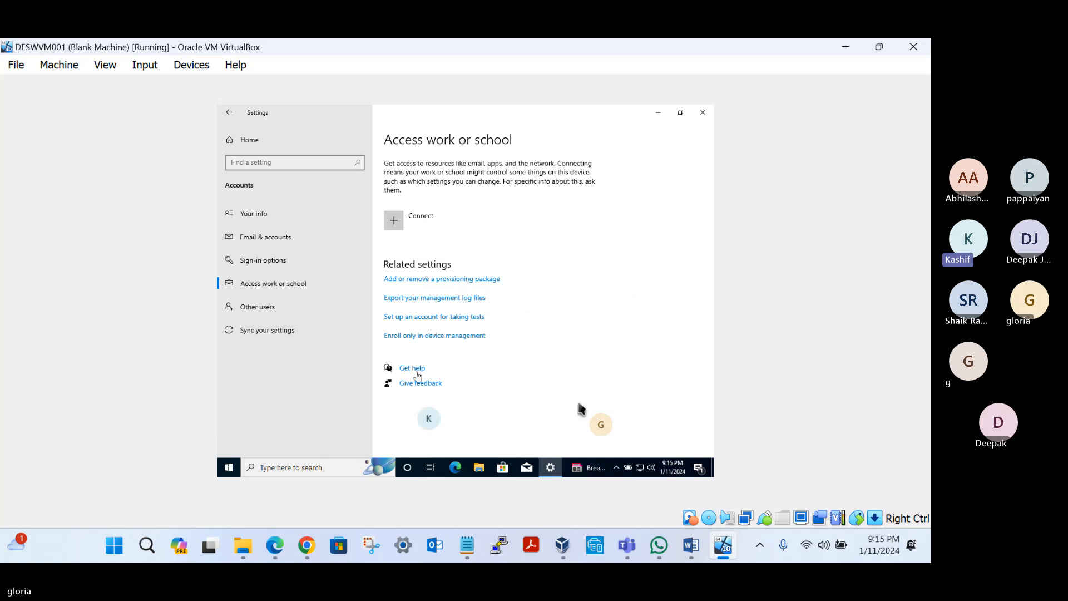
Step: Switch to Chrome, refresh Entra's All devices list to check for the retired device, and return to its Intune page
left_click(305, 548)
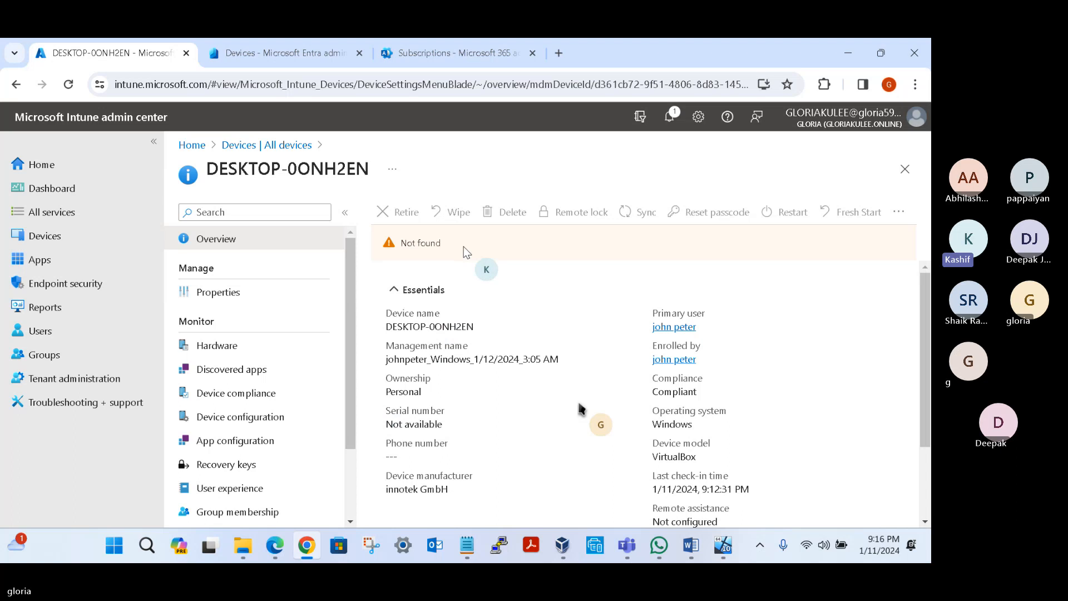
left_click(311, 56)
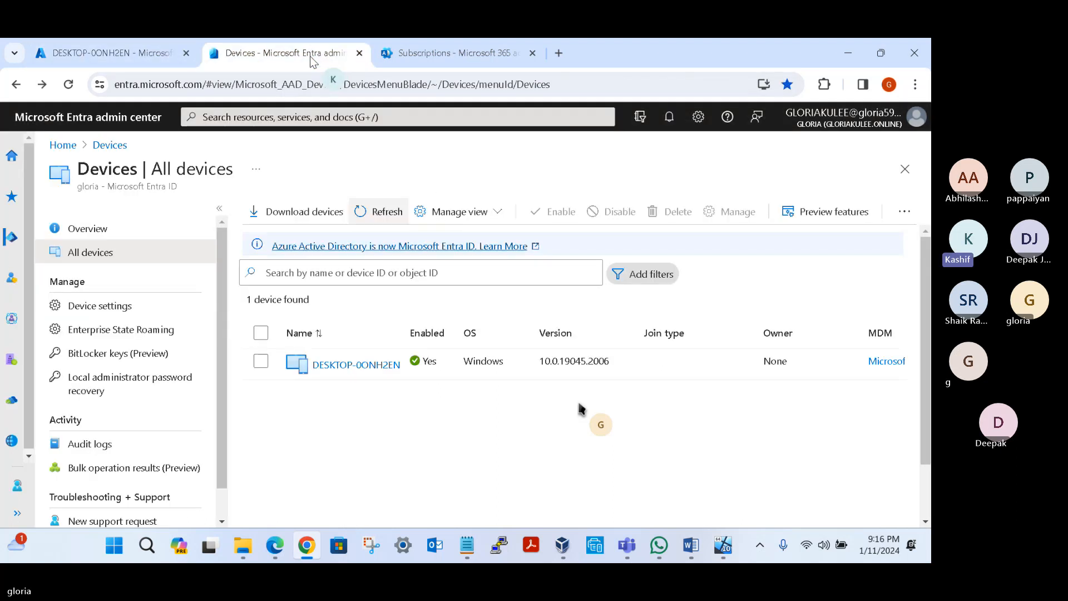
left_click(375, 215)
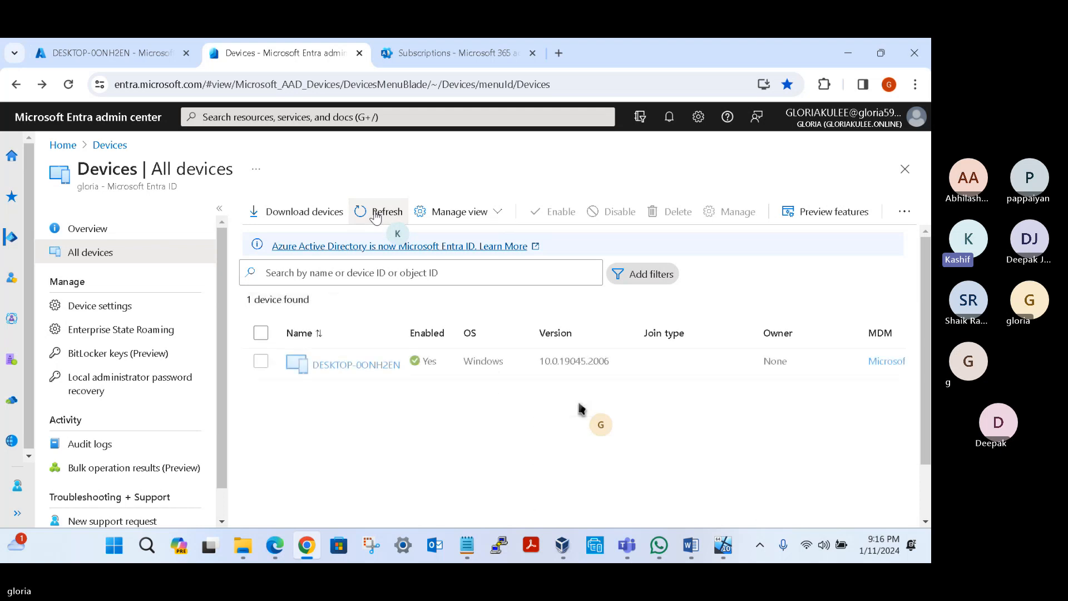
left_click(376, 215)
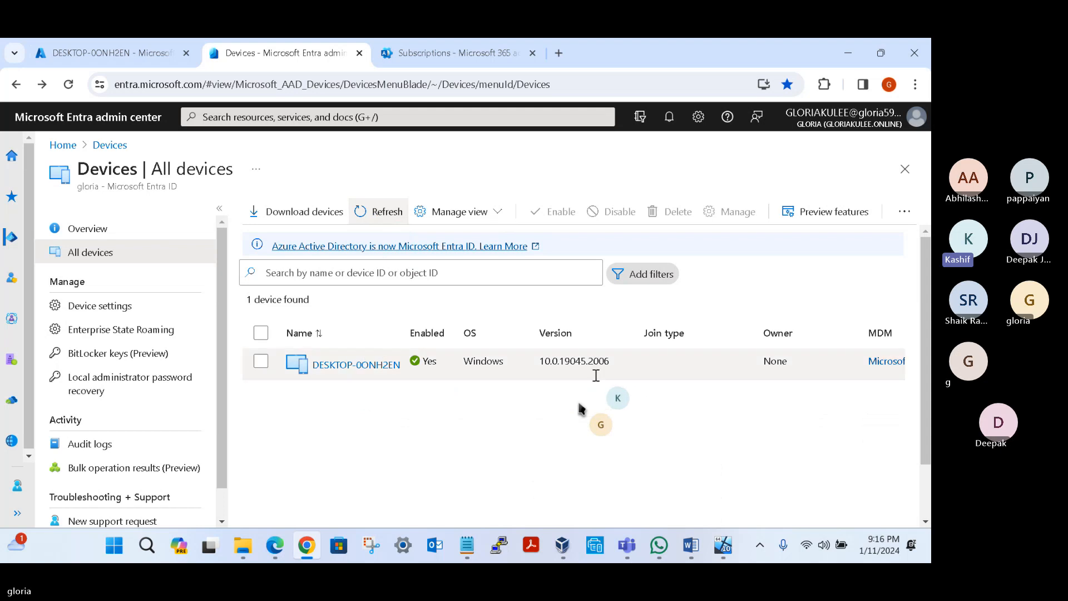
left_click(367, 213)
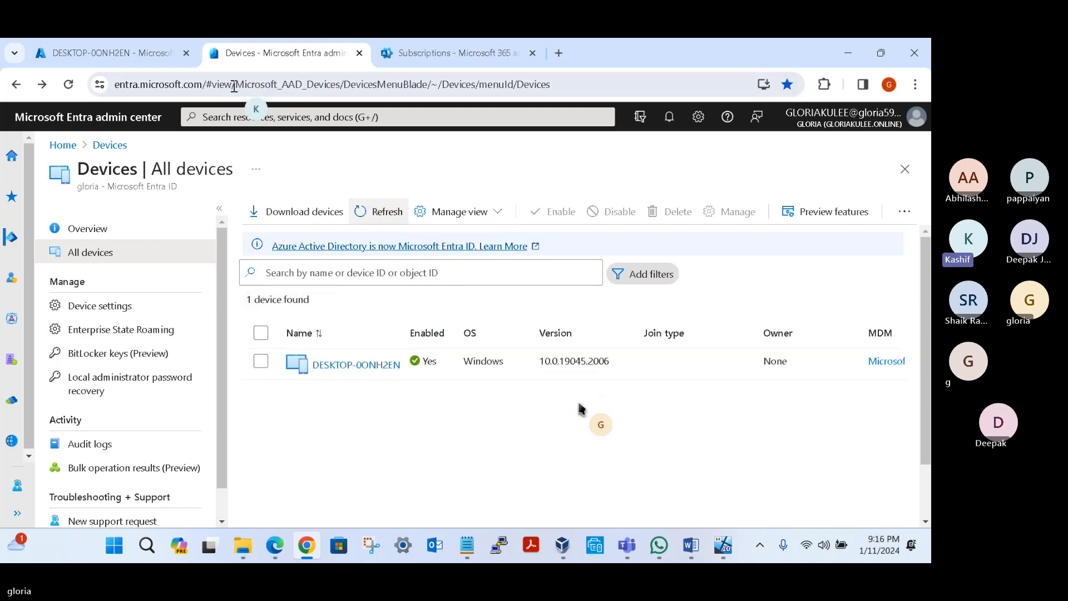
left_click(155, 60)
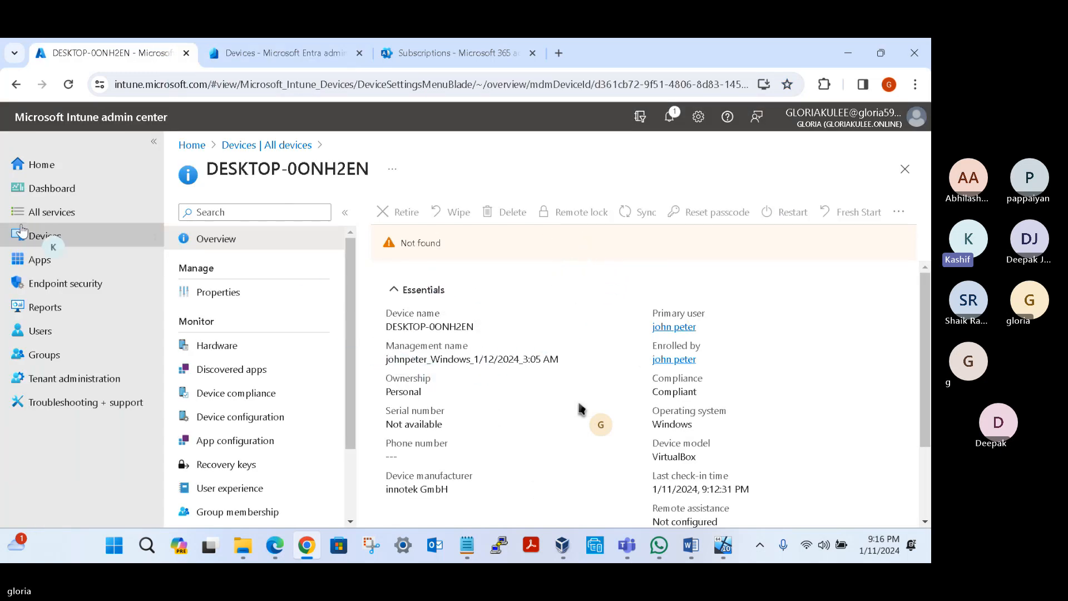
Step: Open DESKTOP-0ONH2EN from Intune's All devices list, then return and refresh the list to check the device's removal
left_click(35, 239)
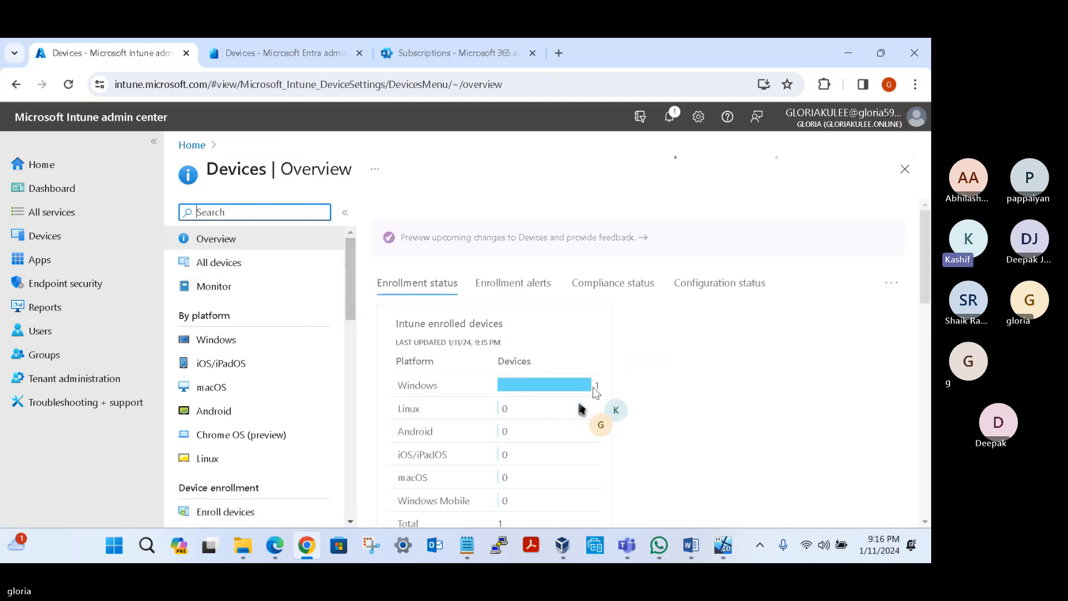
left_click(223, 267)
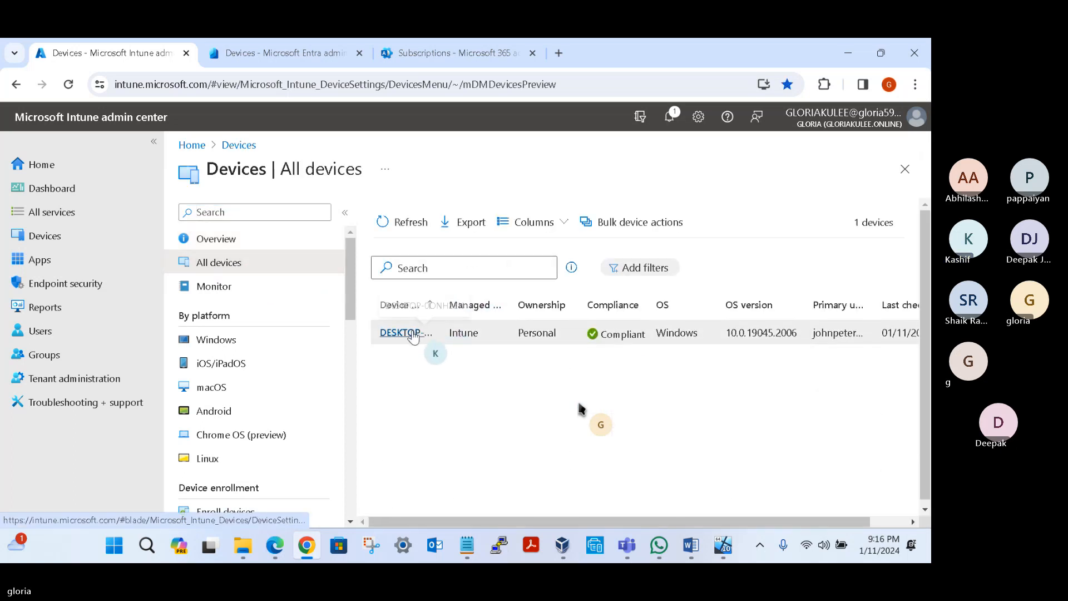
left_click(412, 333)
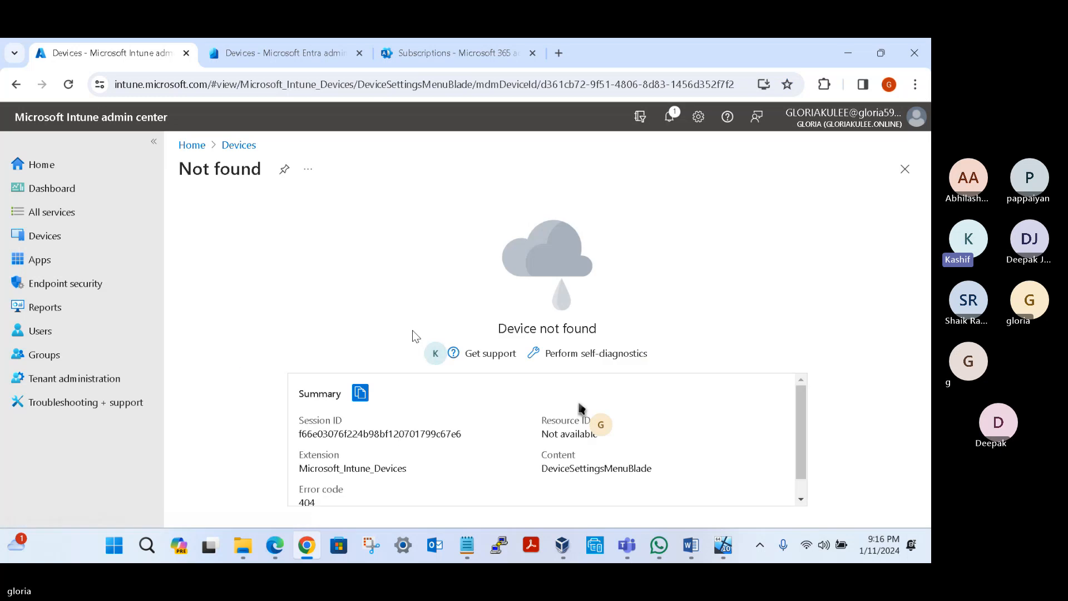
left_click_drag(500, 326, 644, 337)
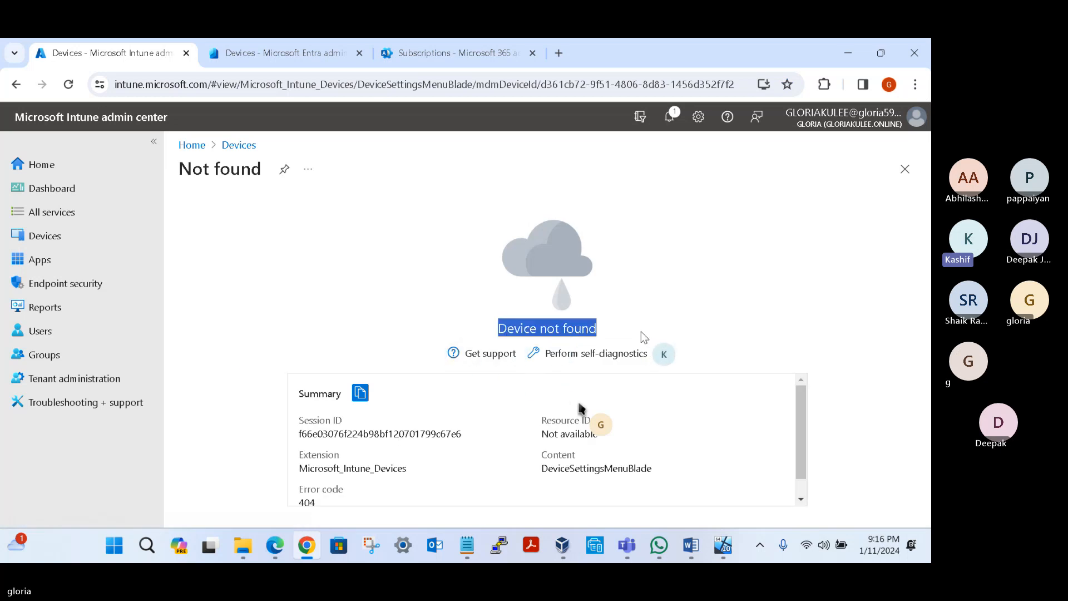
left_click(15, 86)
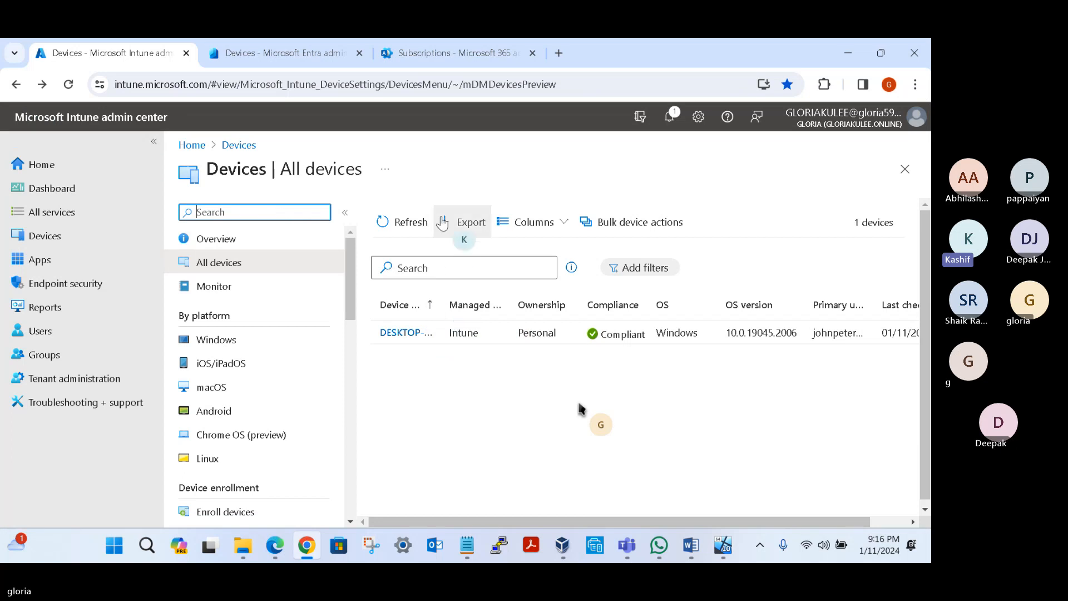
left_click(410, 222)
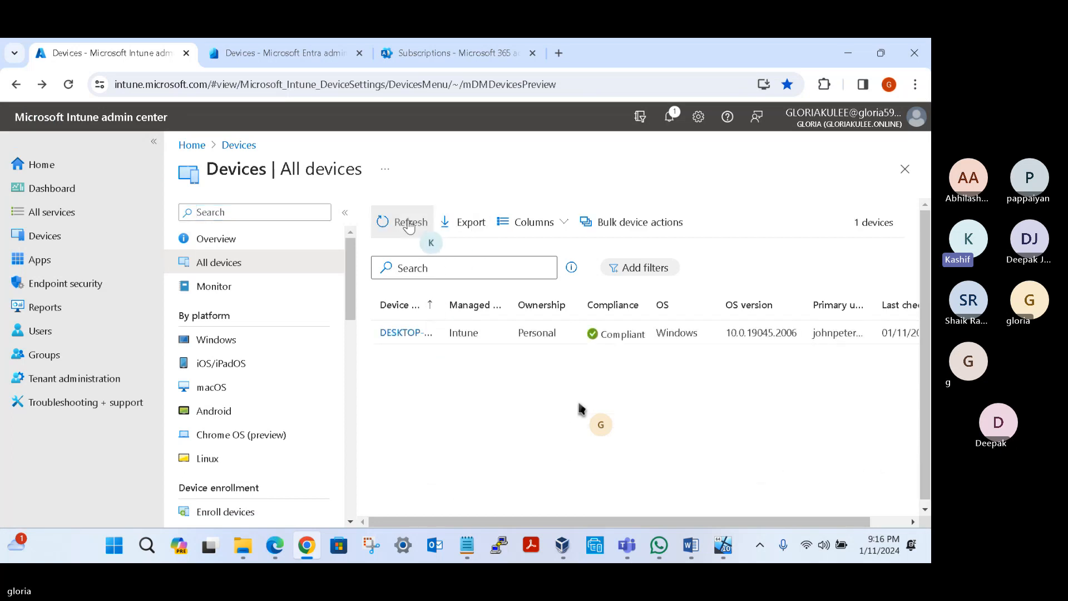
left_click(409, 222)
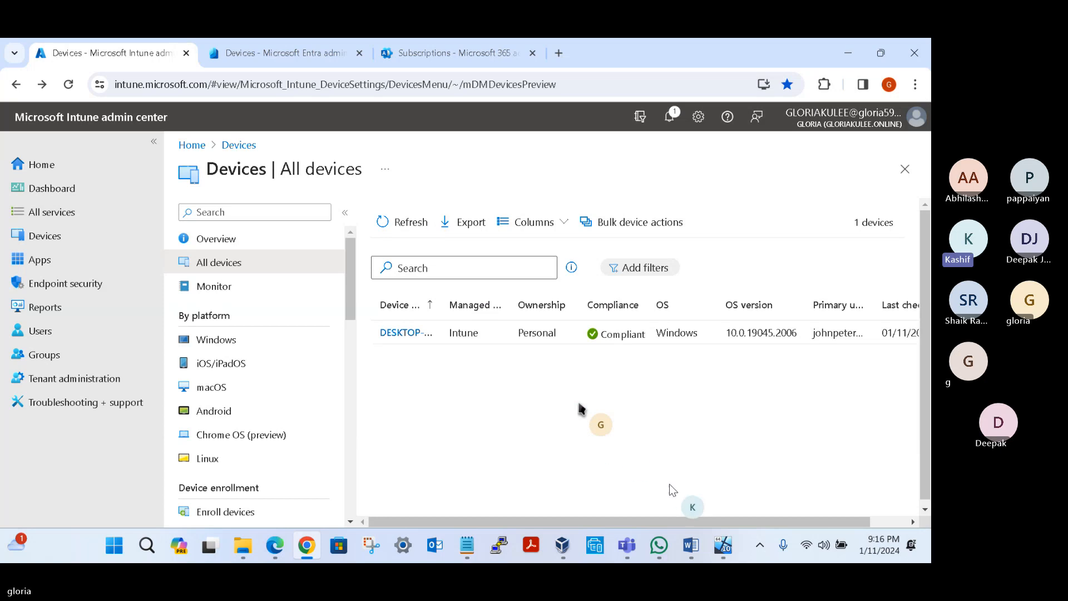
Step: Switch to Notepad and add "4. Enable automatic enrollment" as a new line under 12th Jan Topics
left_click(466, 546)
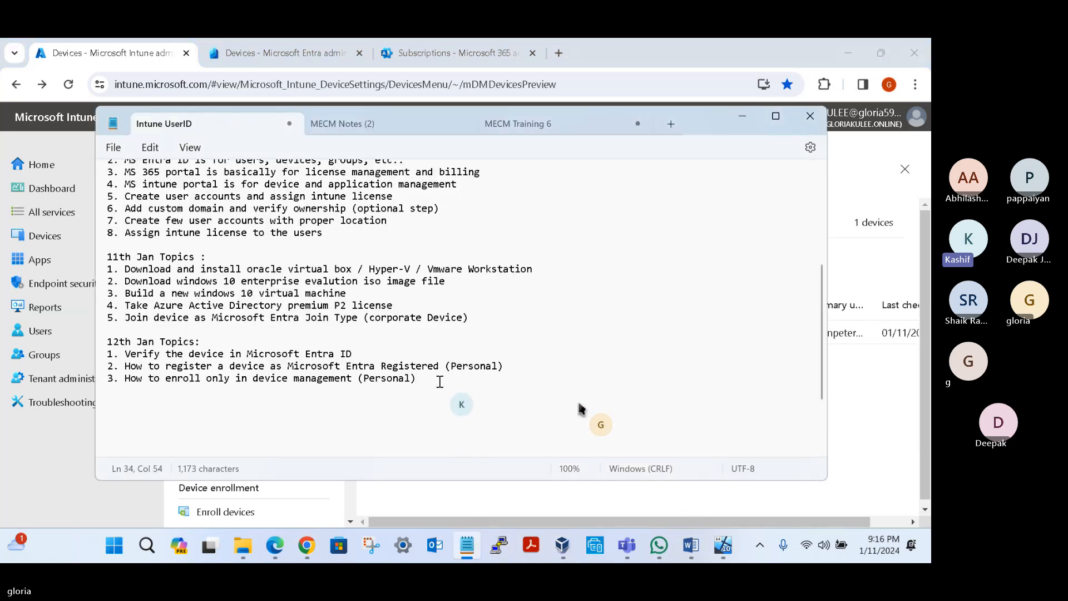
left_click_drag(429, 384, 107, 355)
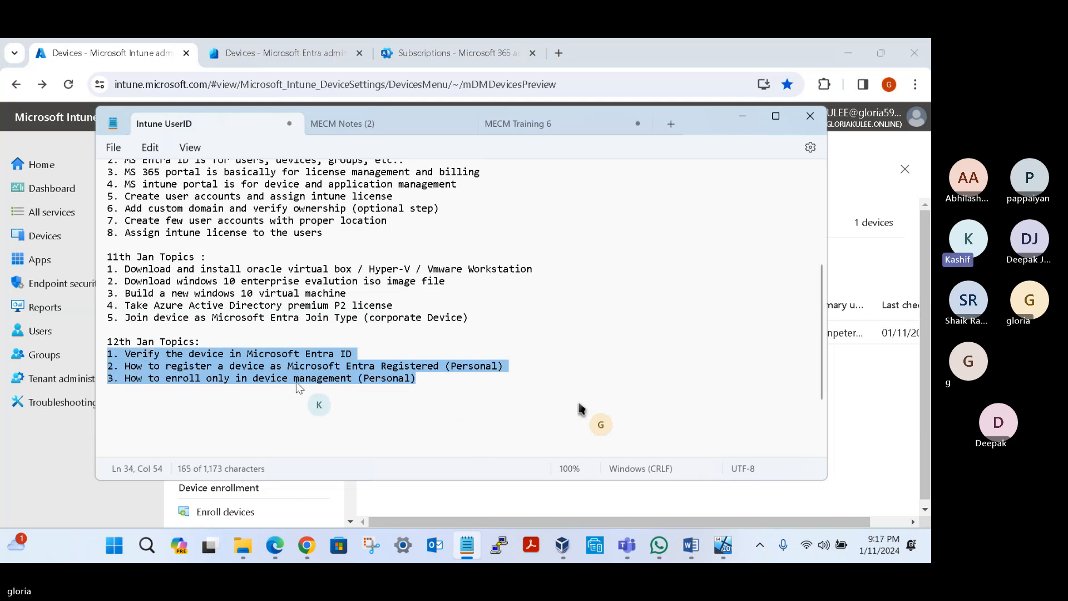
left_click(433, 382)
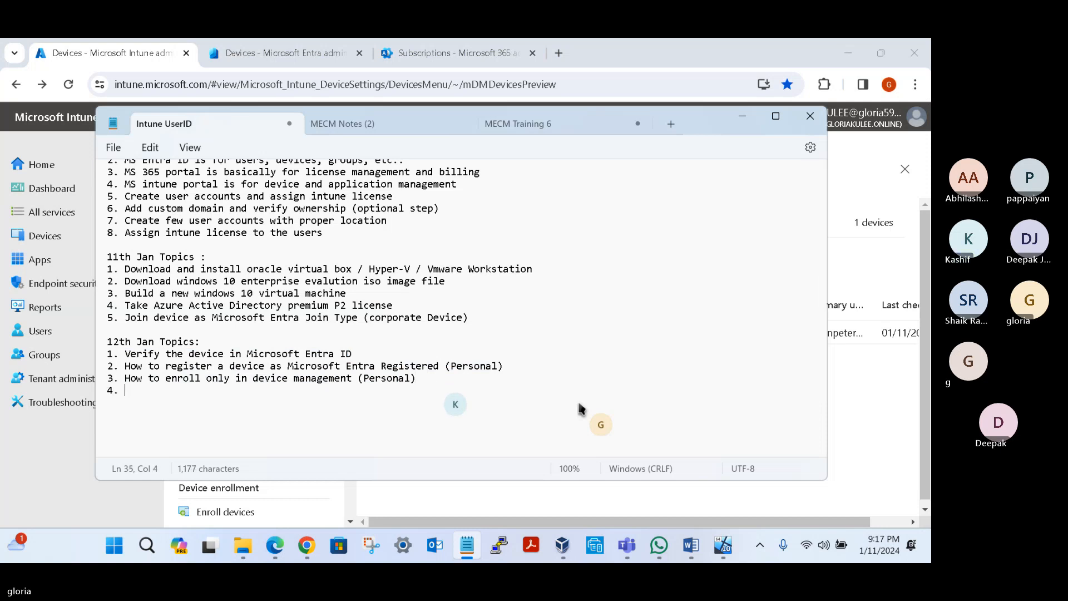
type("Enable automa")
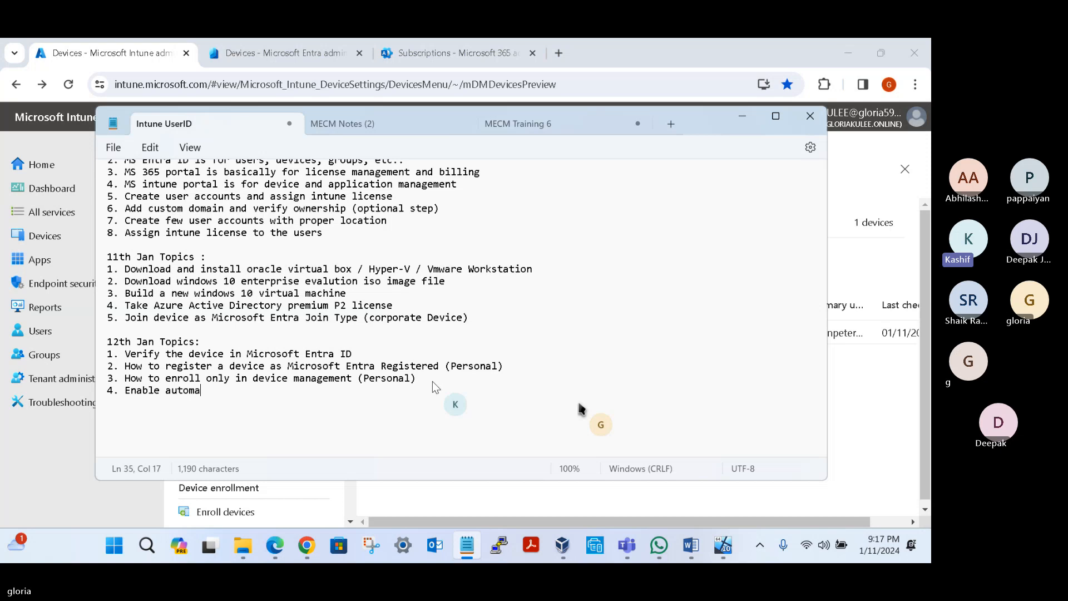
type("tic enrollment")
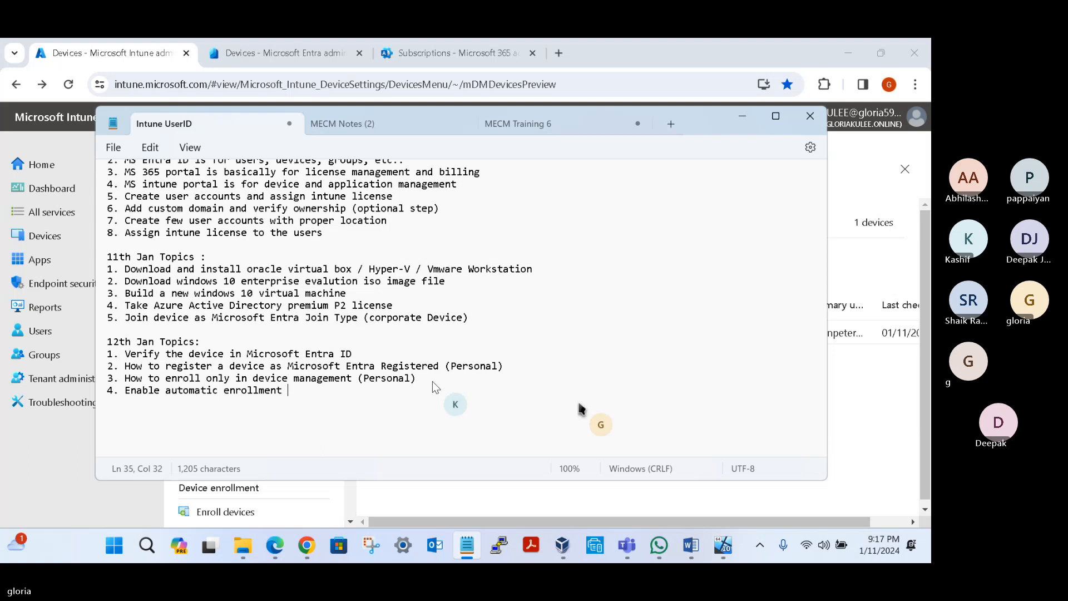
Step: Complete topic 4 with "for windows devices in intune" after "Enable automatic enrollment"
left_click(508, 366)
left_click_drag(508, 366, 103, 371)
left_click(296, 393)
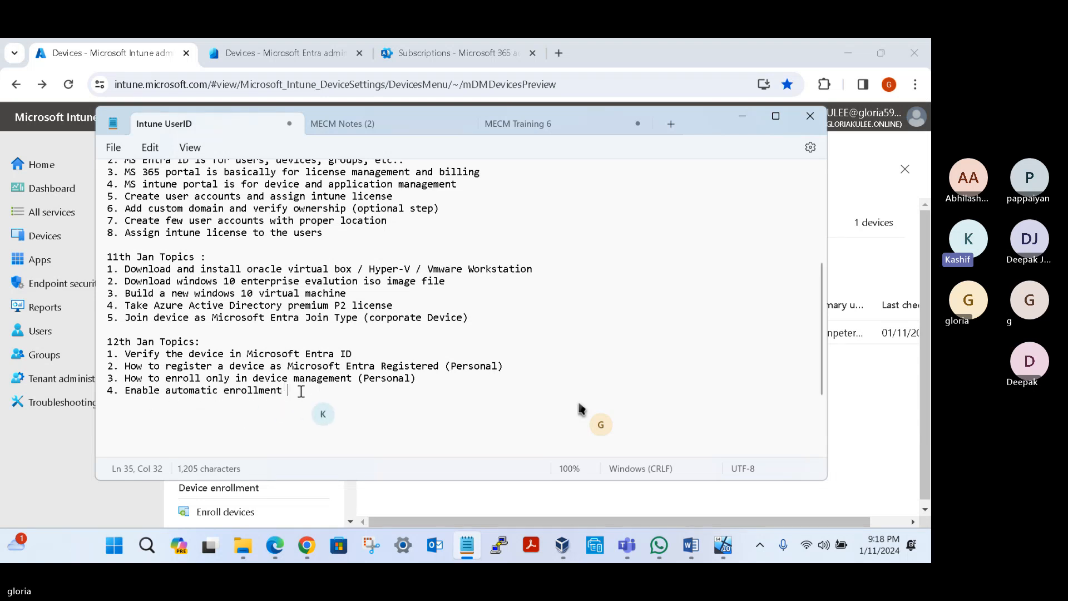
type("for wind")
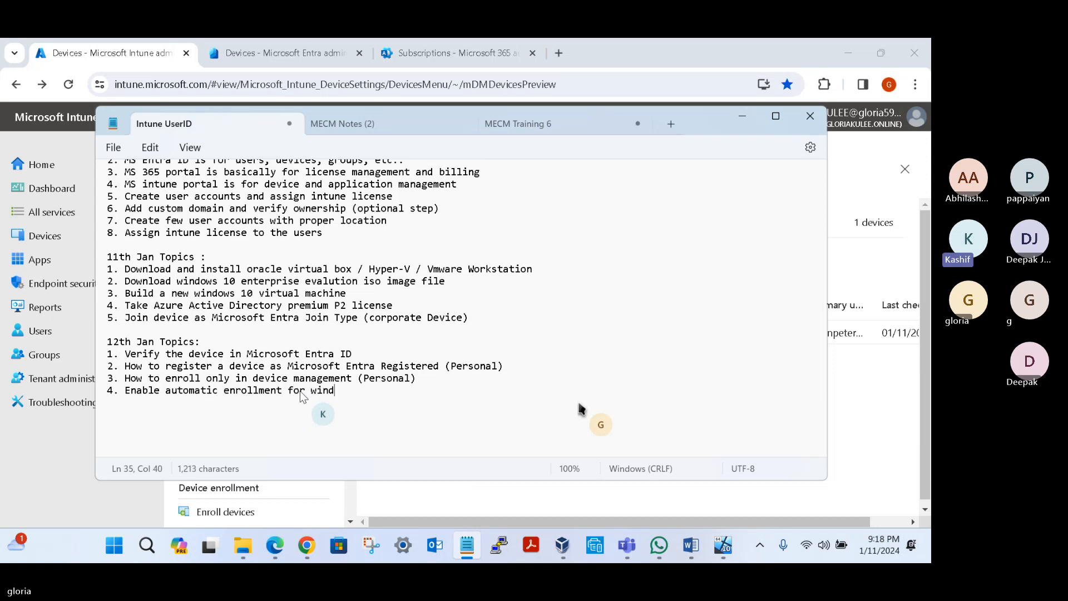
type("ows devices")
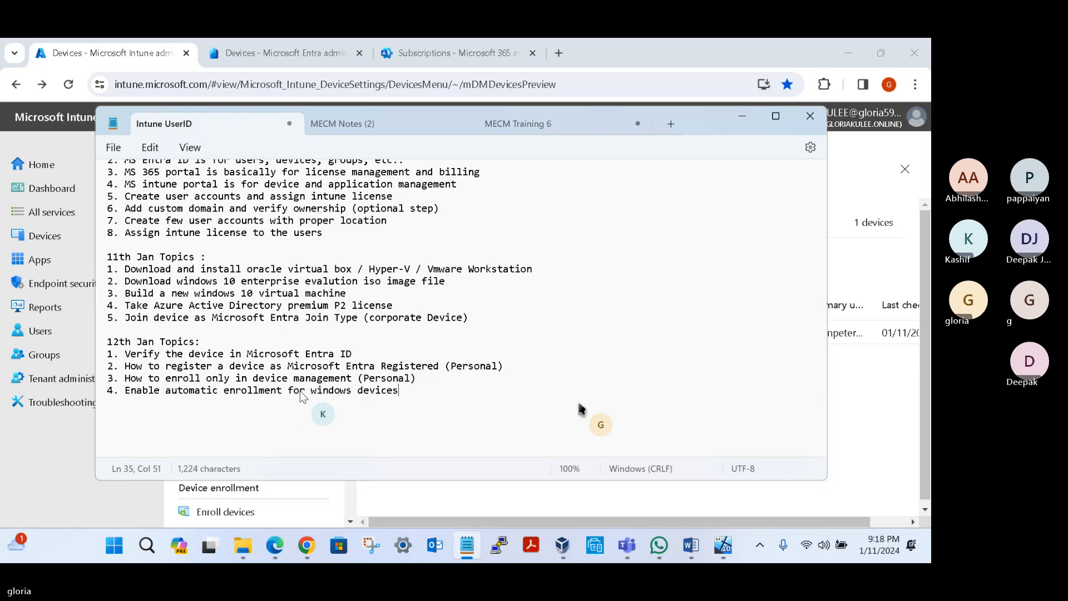
type(" in tin")
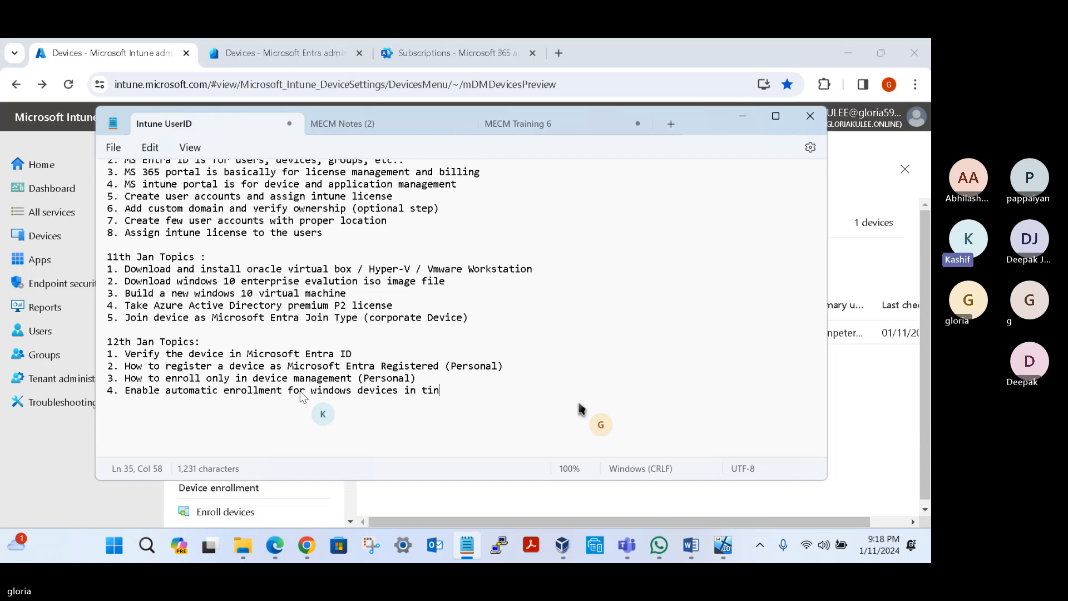
key("BackSpace")
key("BackSpace")
type("intune")
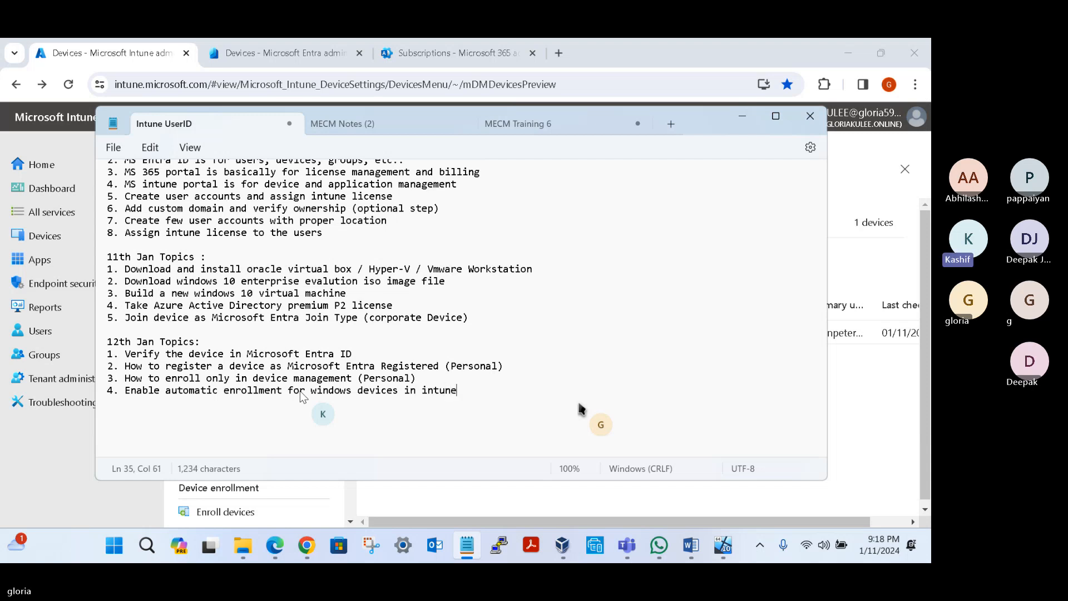
Step: Switch to Chrome and refresh the All devices lists in Intune and Entra to check for the retired device
left_click(865, 416)
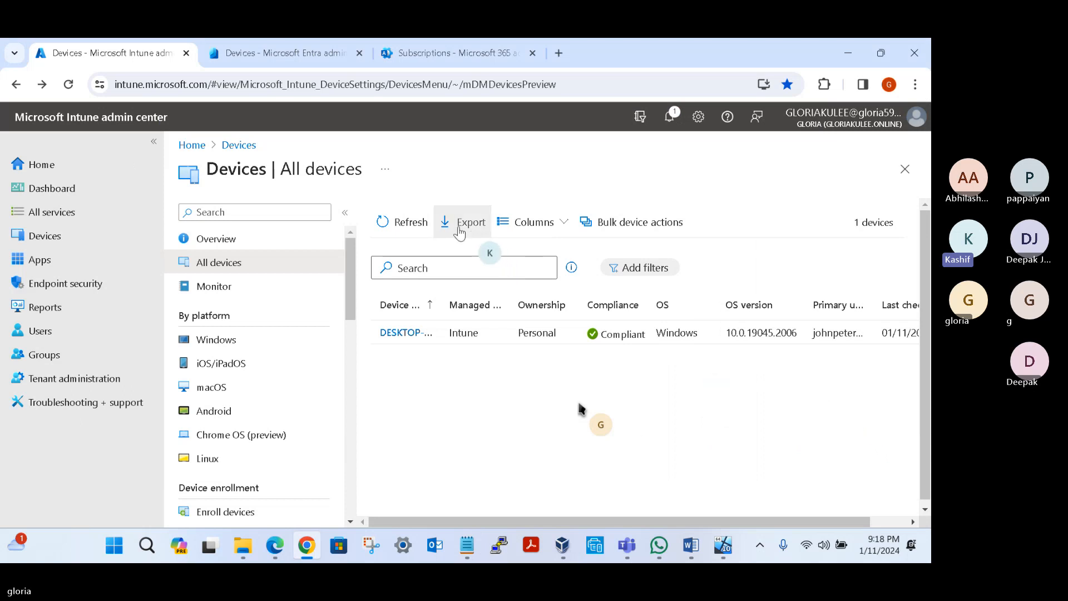
left_click(412, 225)
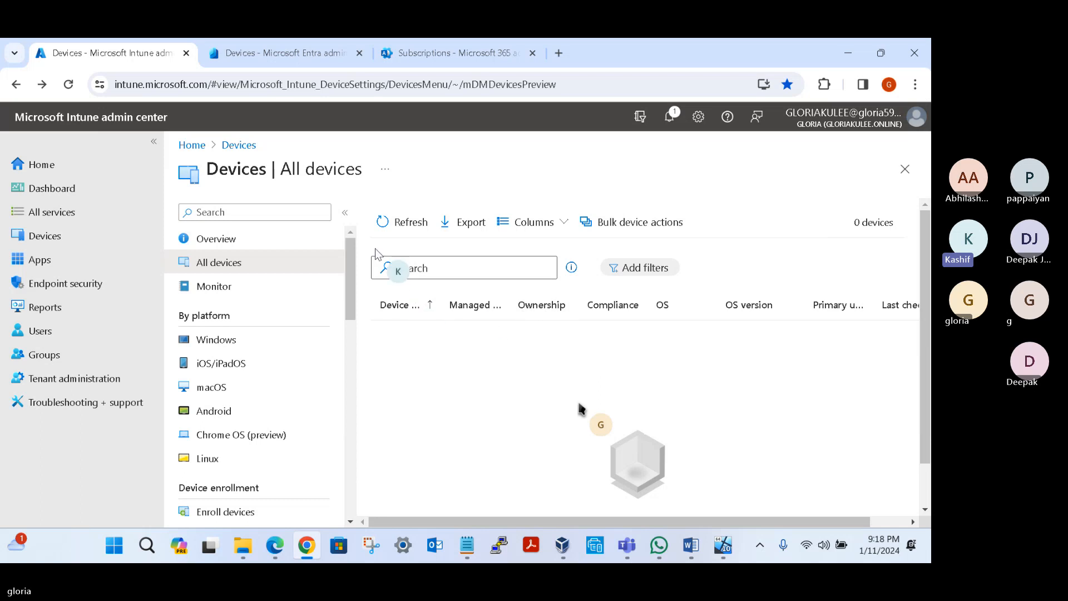
left_click(256, 53)
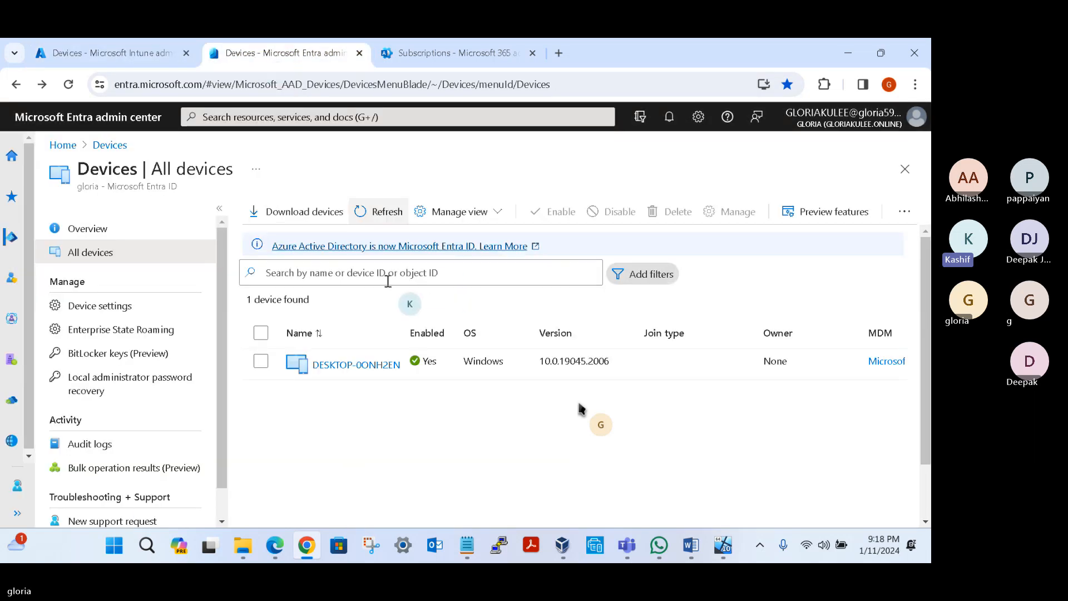
left_click(374, 213)
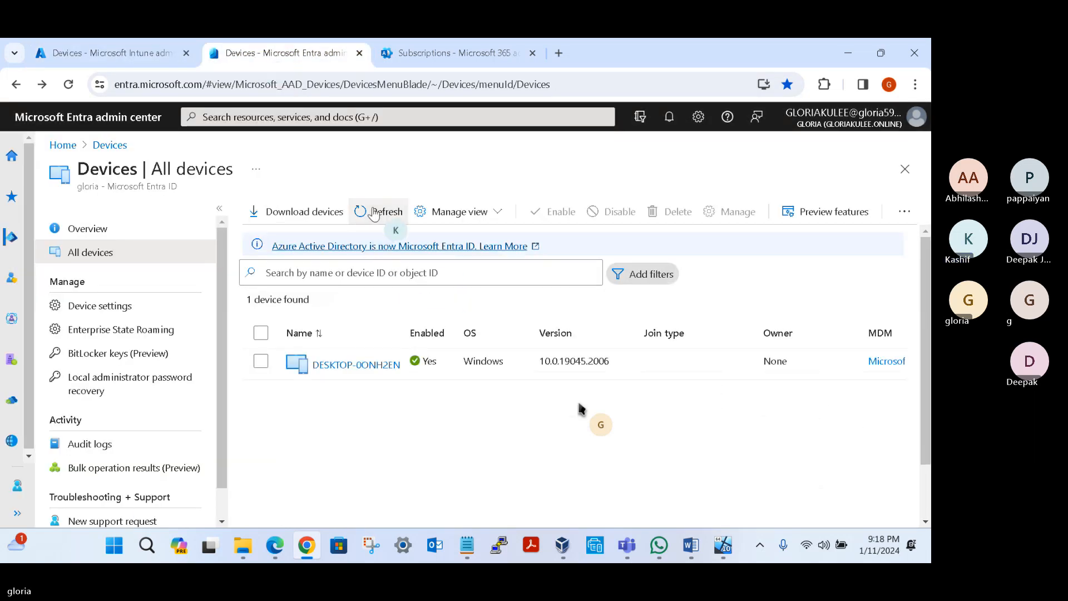
left_click(374, 212)
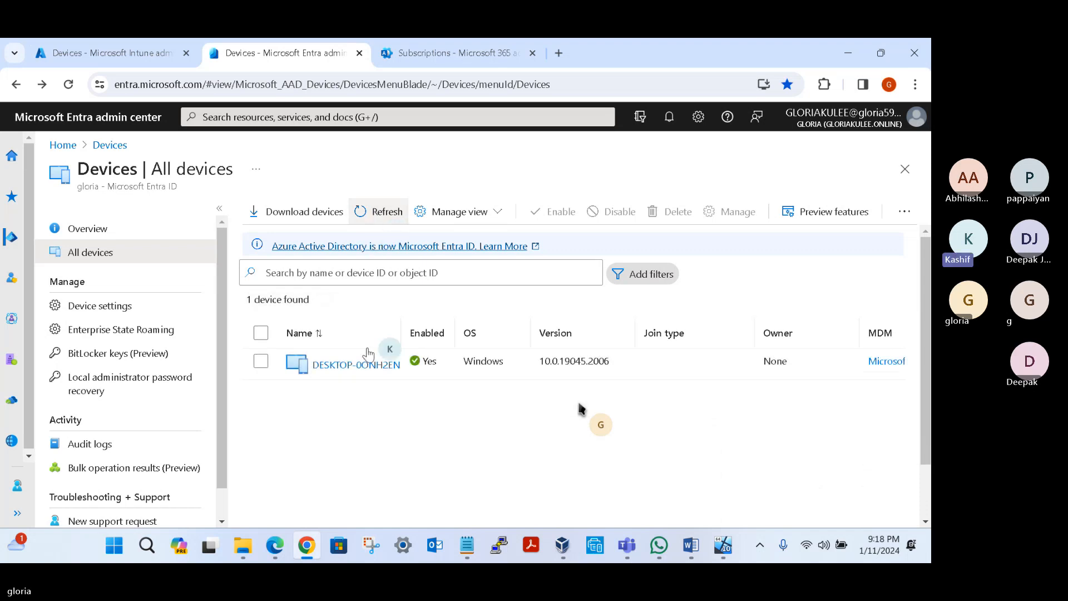
left_click(374, 217)
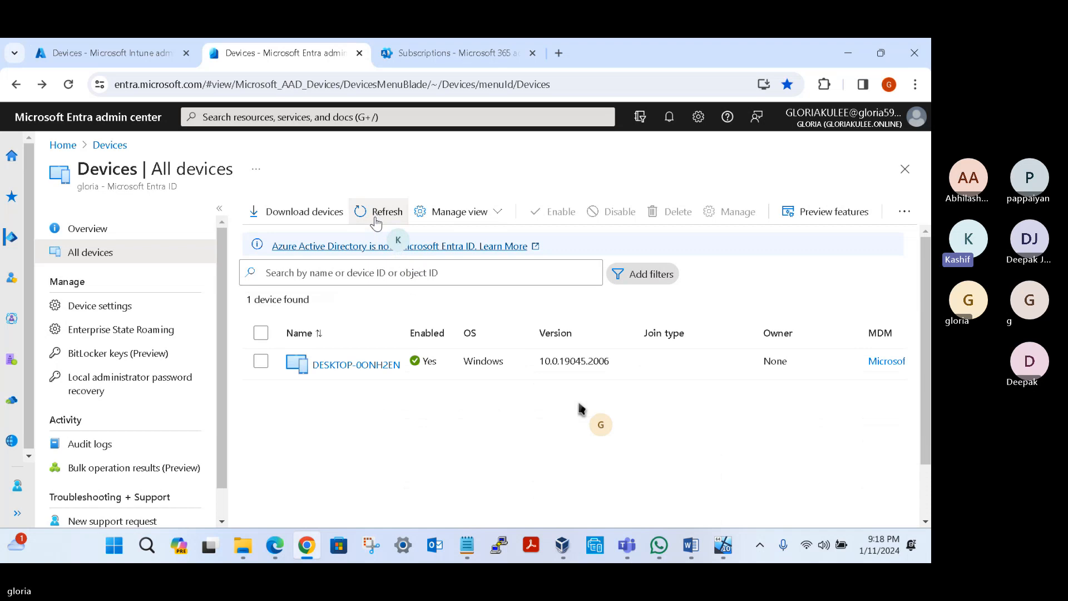
left_click(375, 219)
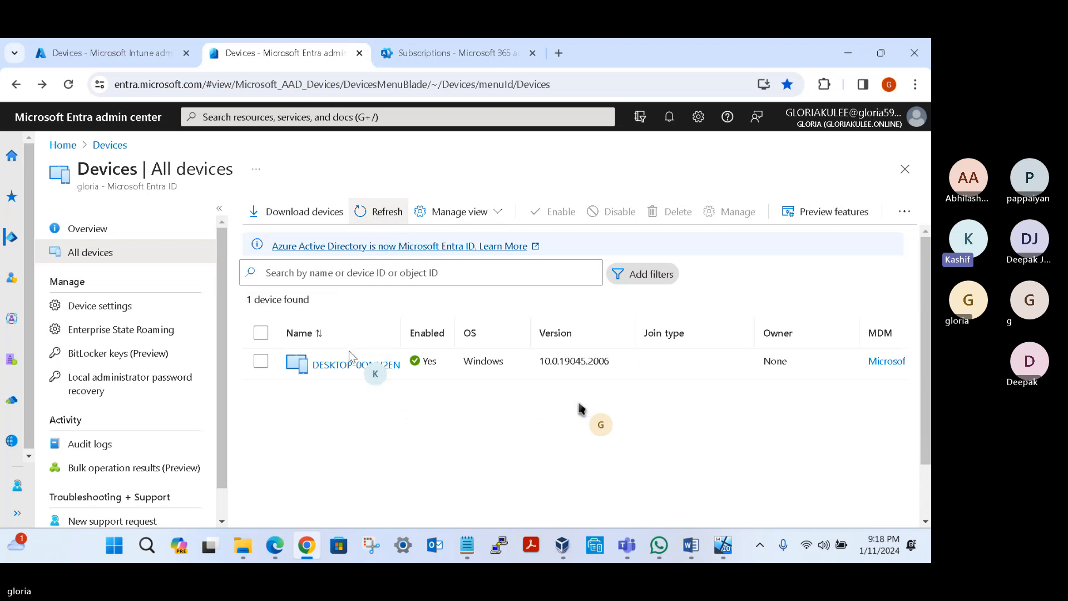
left_click(380, 218)
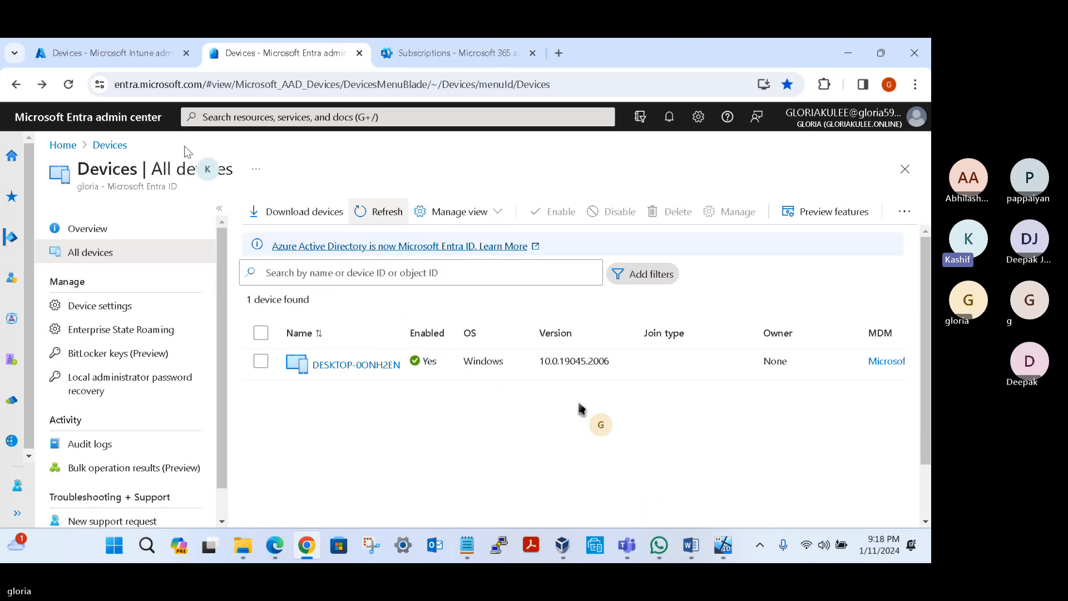
left_click(69, 85)
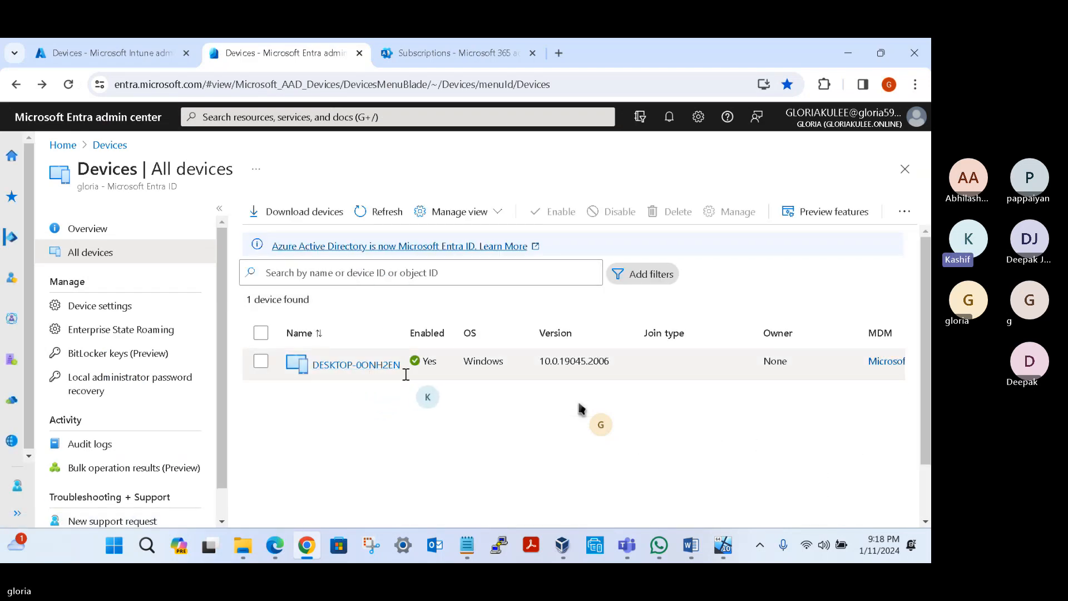
left_click(121, 51)
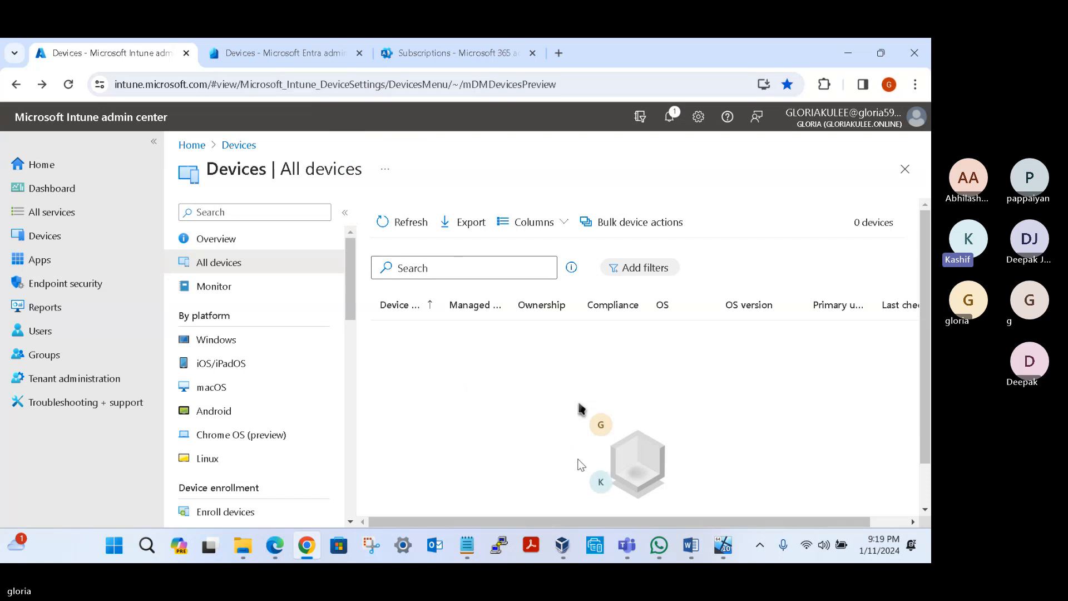
left_click(467, 545)
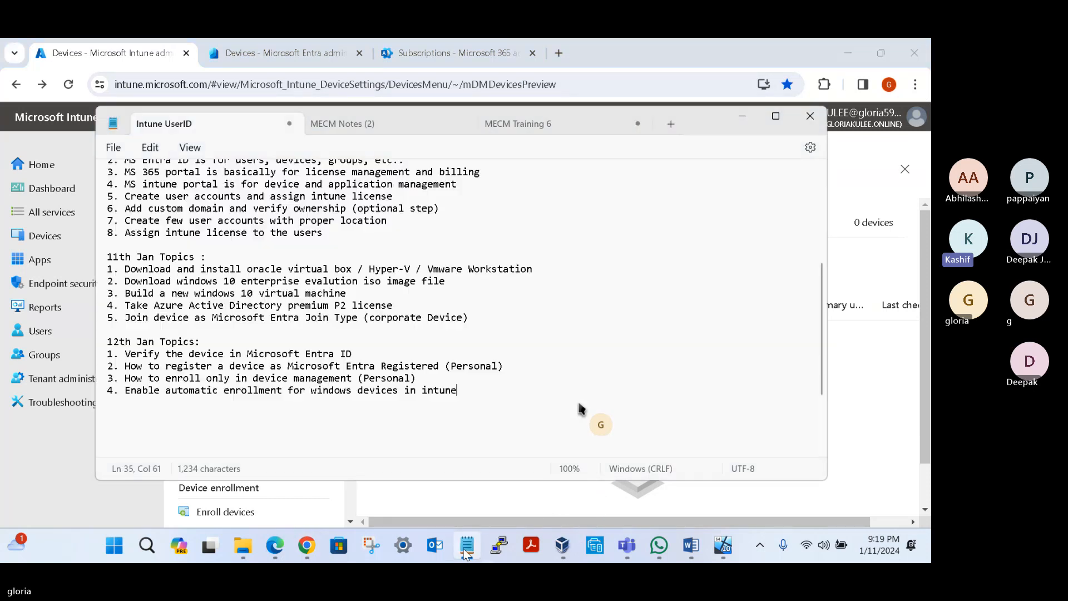
left_click_drag(125, 391, 464, 392)
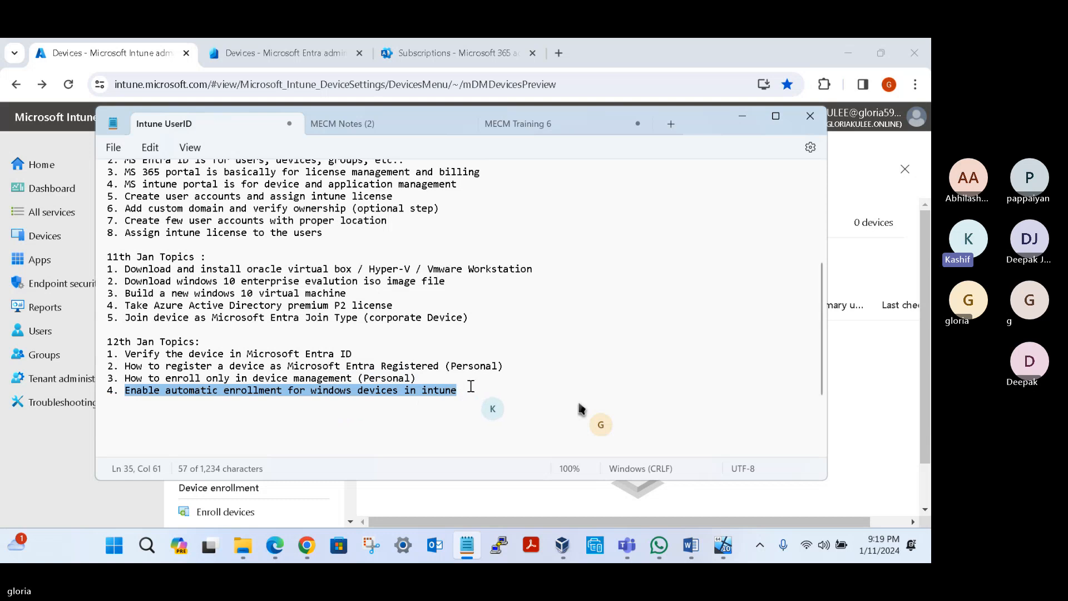
Step: Switch to Chrome and refresh Entra's All devices list again to recheck DESKTOP-0ONH2EN
left_click(845, 403)
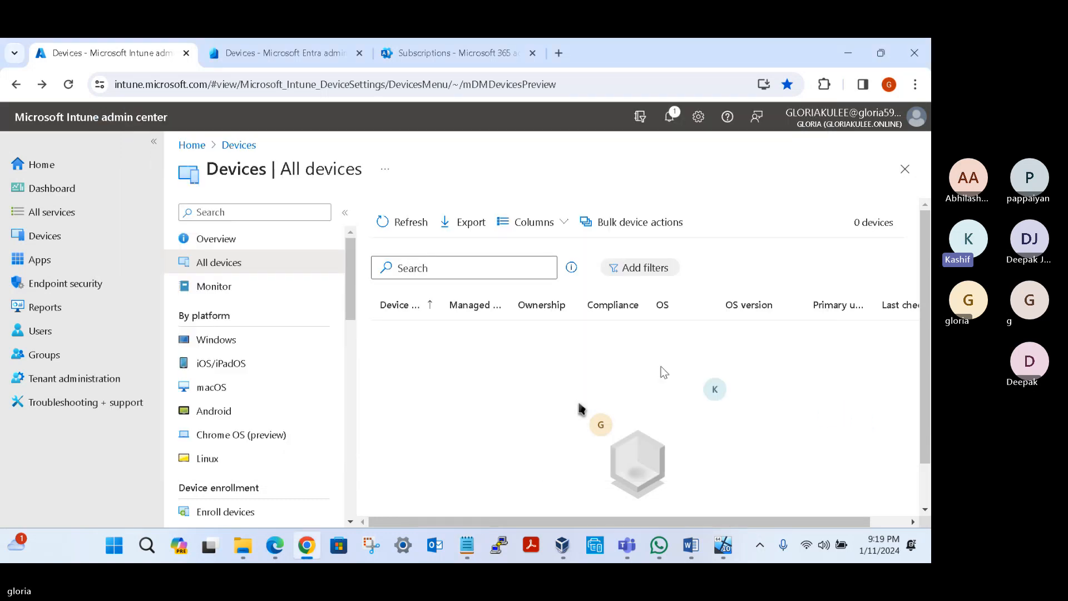
left_click(282, 56)
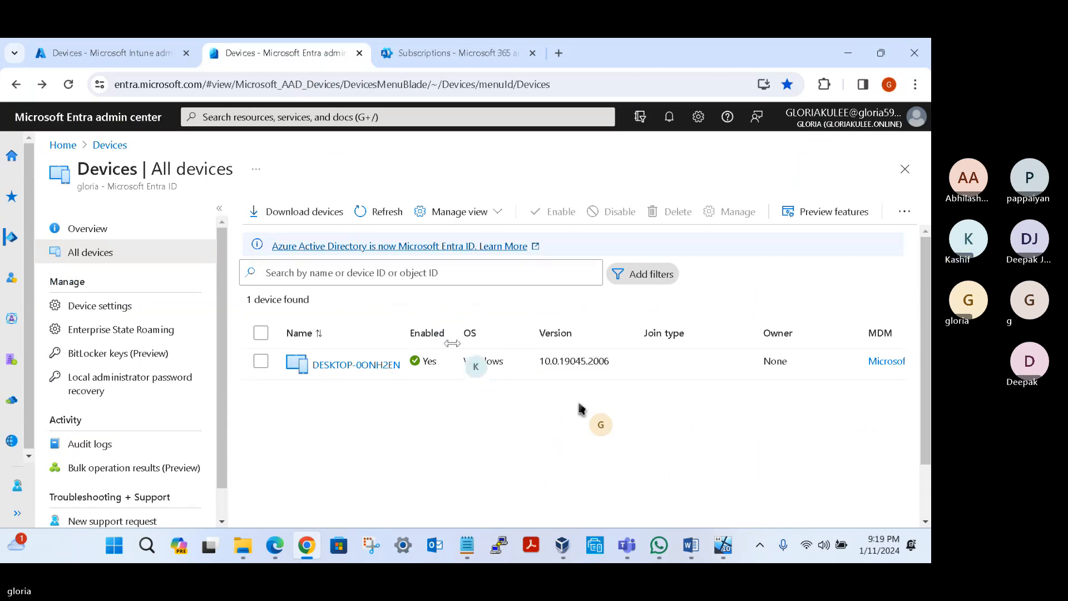
left_click(388, 213)
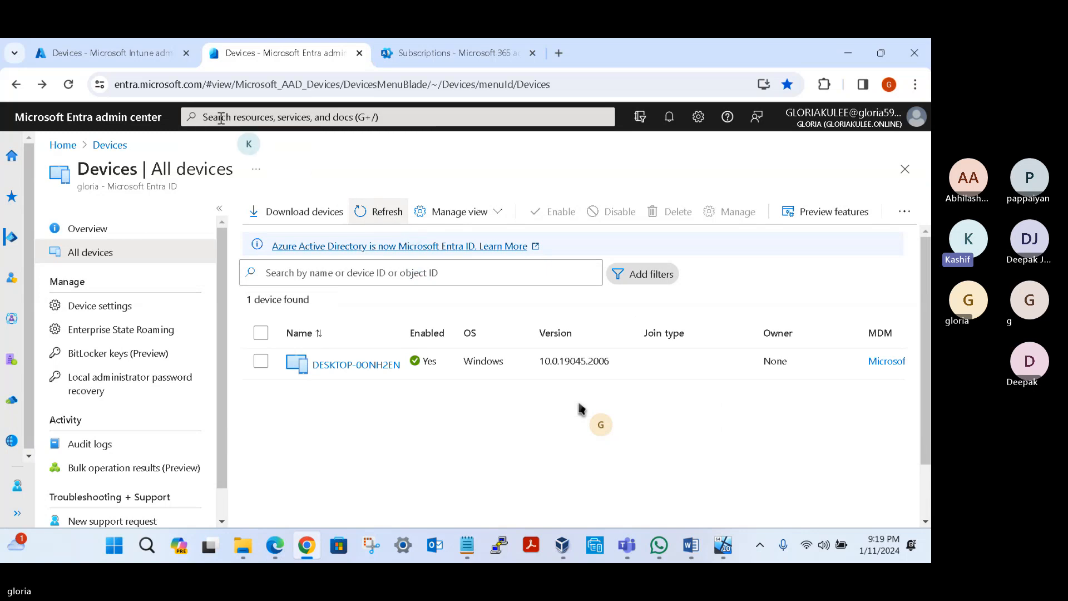
Step: Open the Windows enrollment page for Windows devices in the Intune admin center
left_click(153, 51)
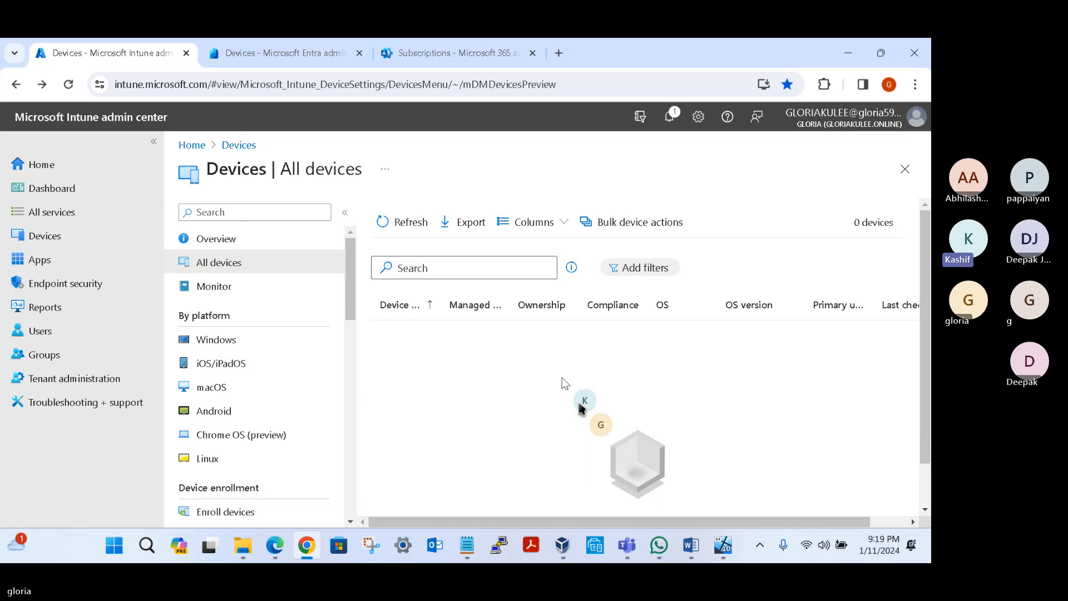
left_click(44, 238)
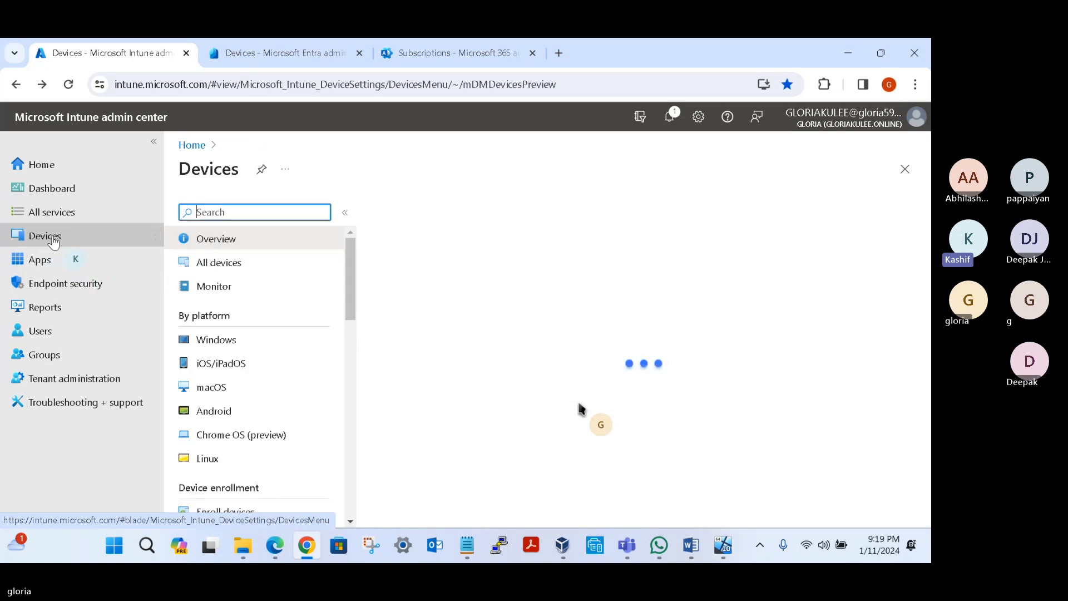
left_click(228, 341)
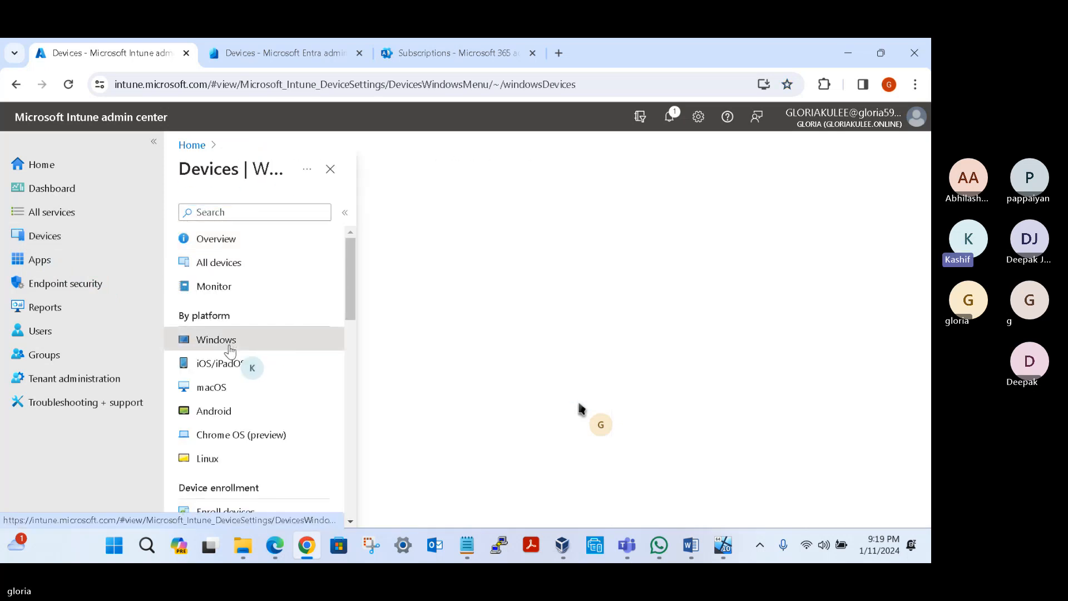
left_click(233, 273)
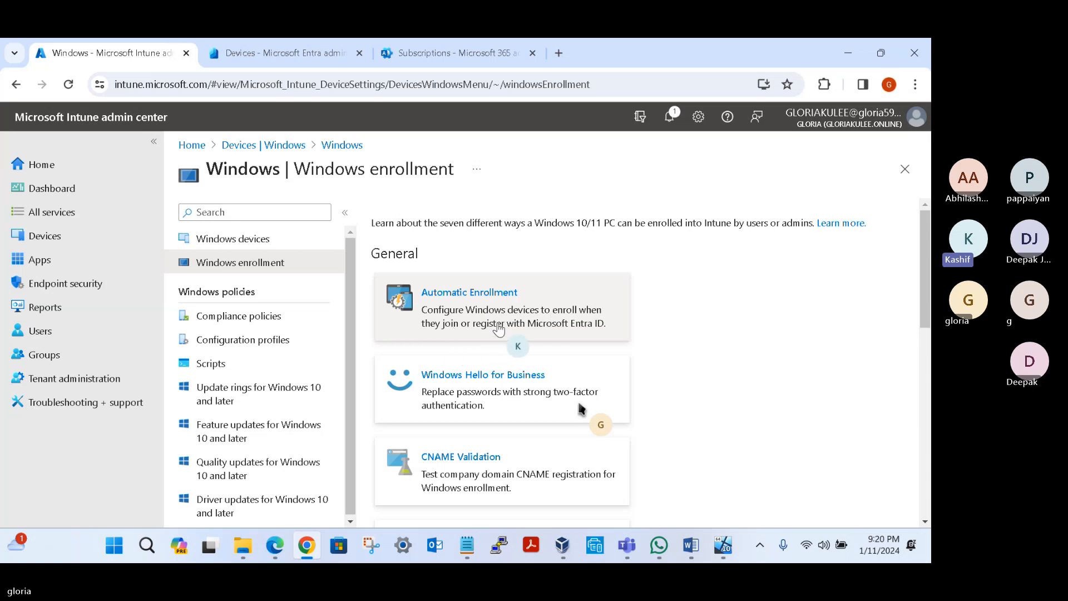
Step: Open Automatic Enrollment, set both the MDM user scope and the Windows Information Protection user scope to All, and save
left_click(464, 298)
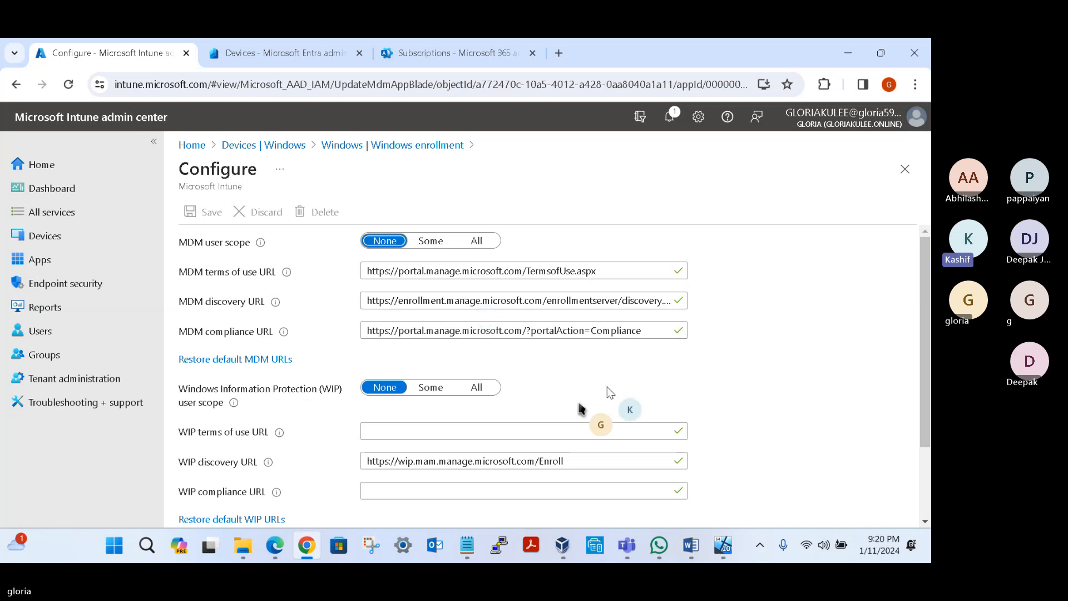
left_click(480, 243)
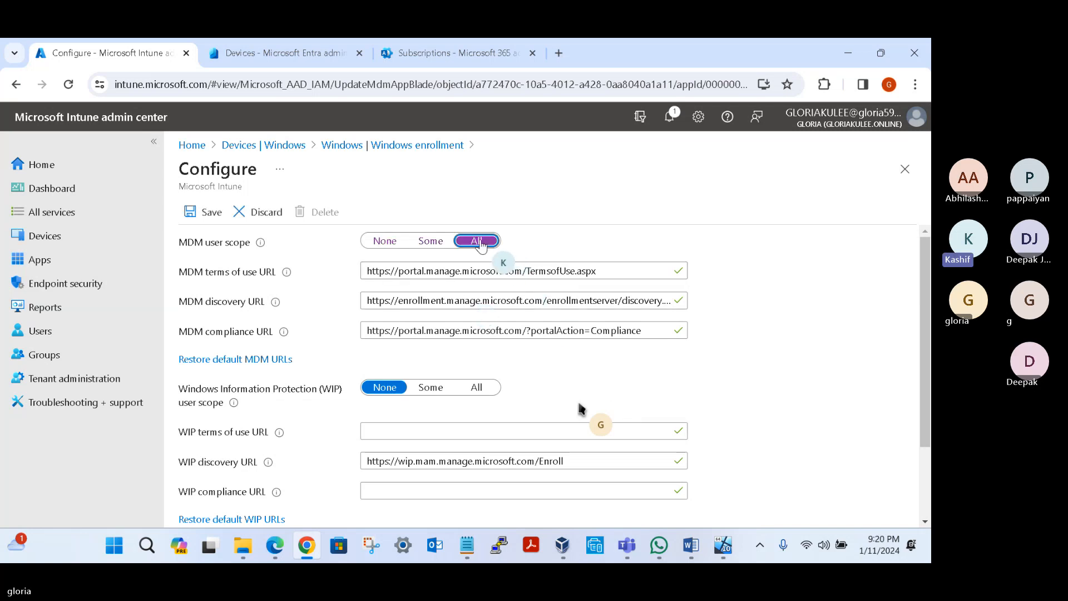
left_click(481, 392)
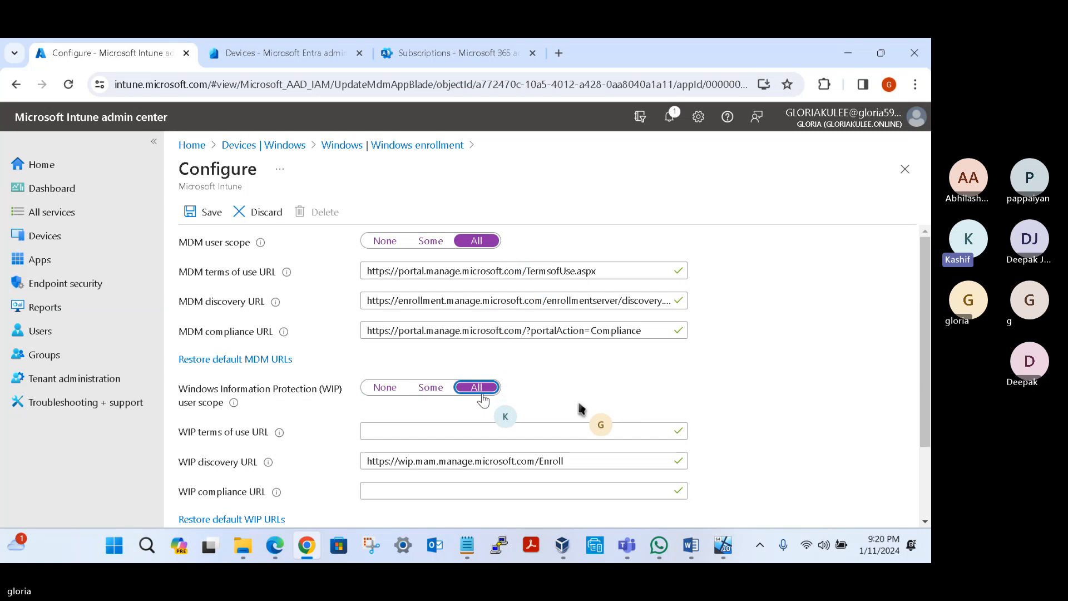
scroll(483, 400, "down", 2)
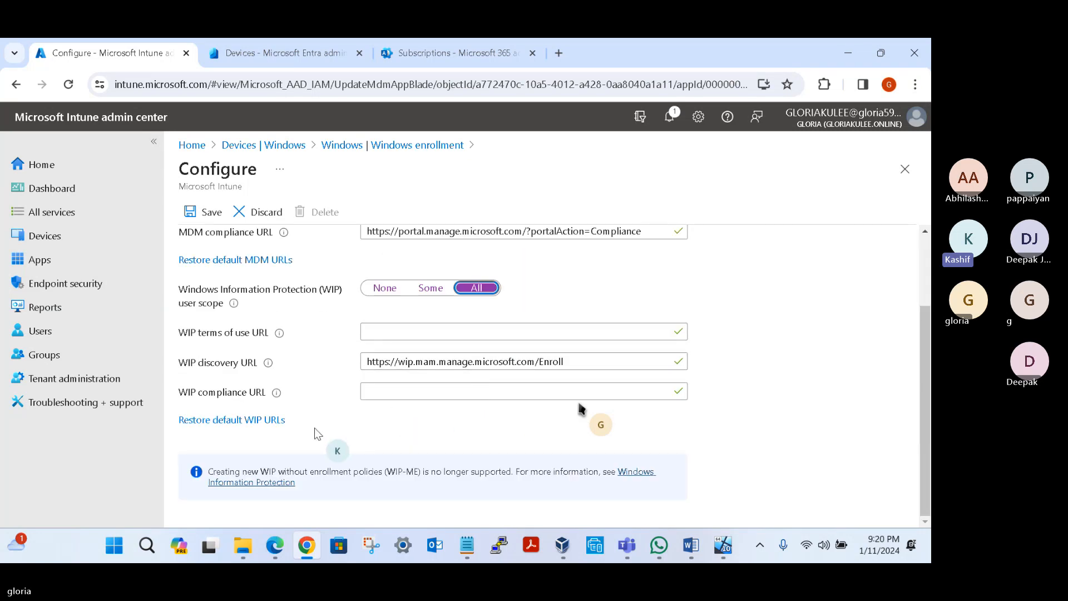
scroll(315, 428, "up", 2)
left_click(203, 214)
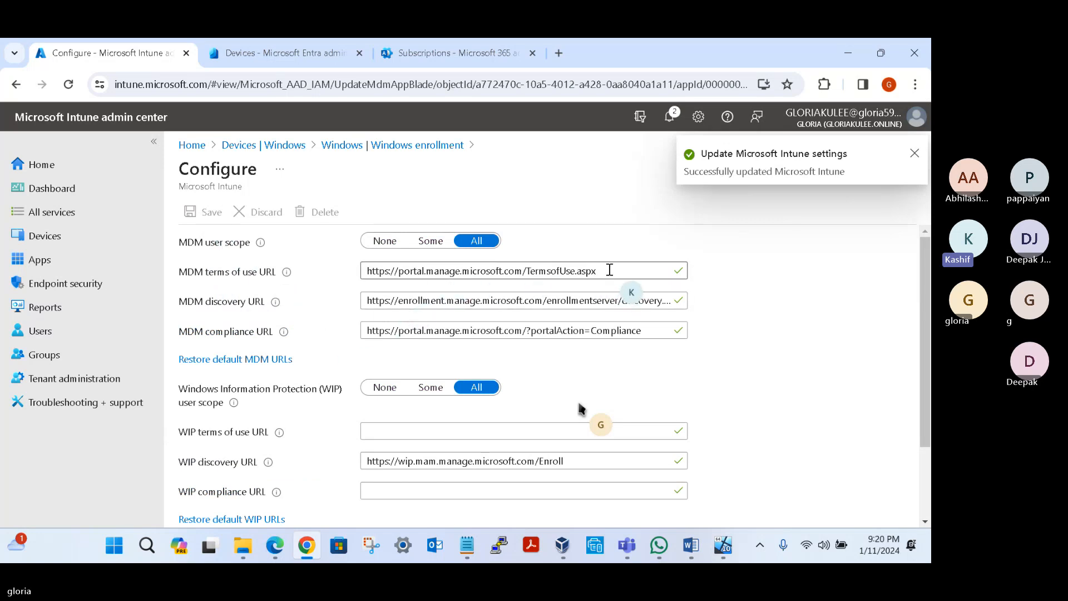
Step: Try the MDM user scope Some, discard that edit by going to Groups, and start creating a new group
left_click(431, 241)
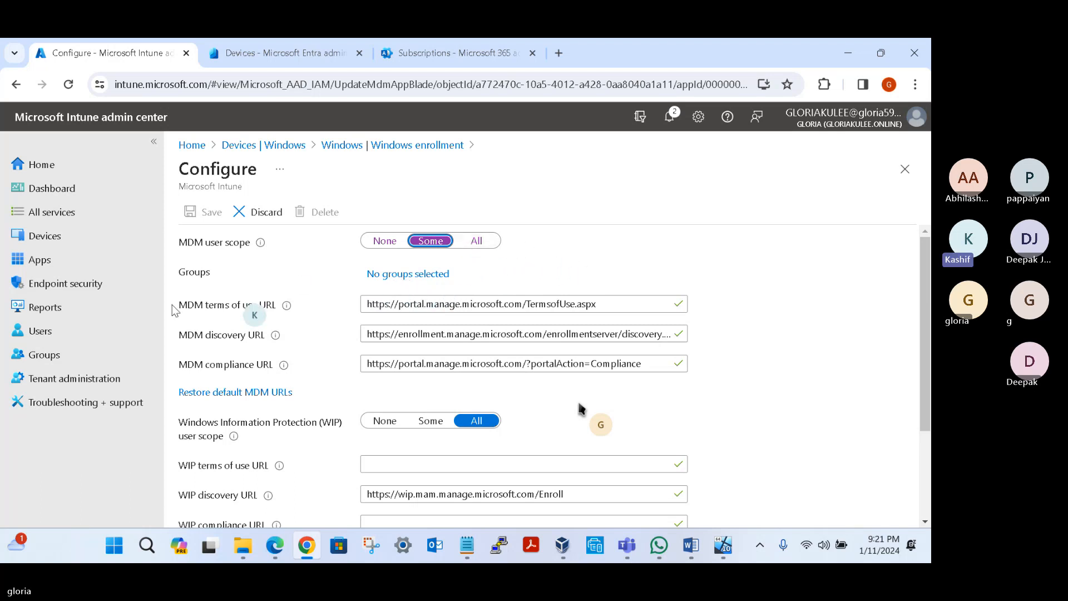
left_click(47, 359)
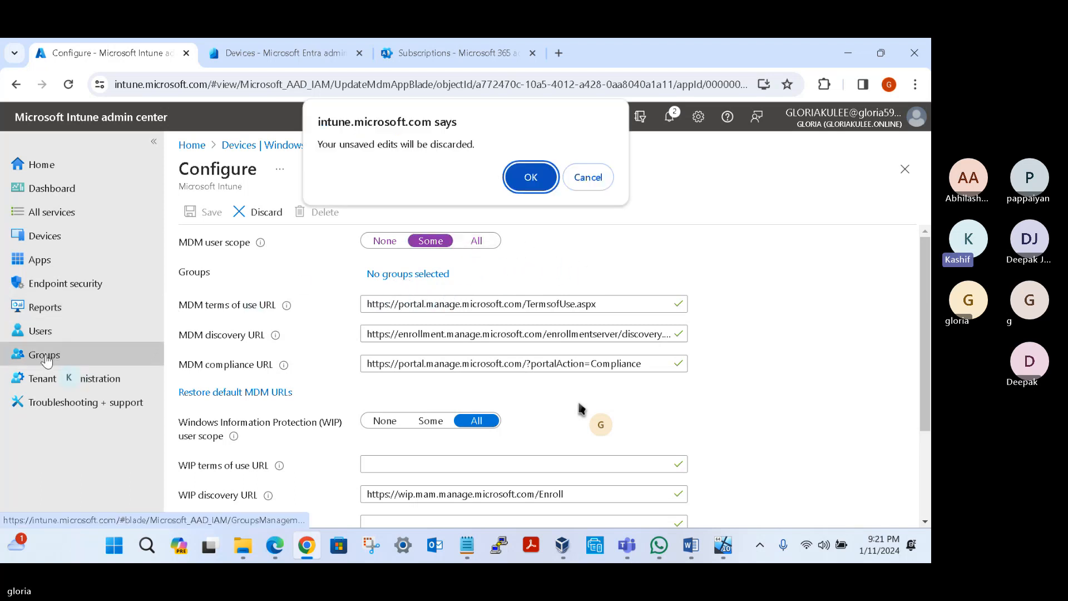
left_click(530, 178)
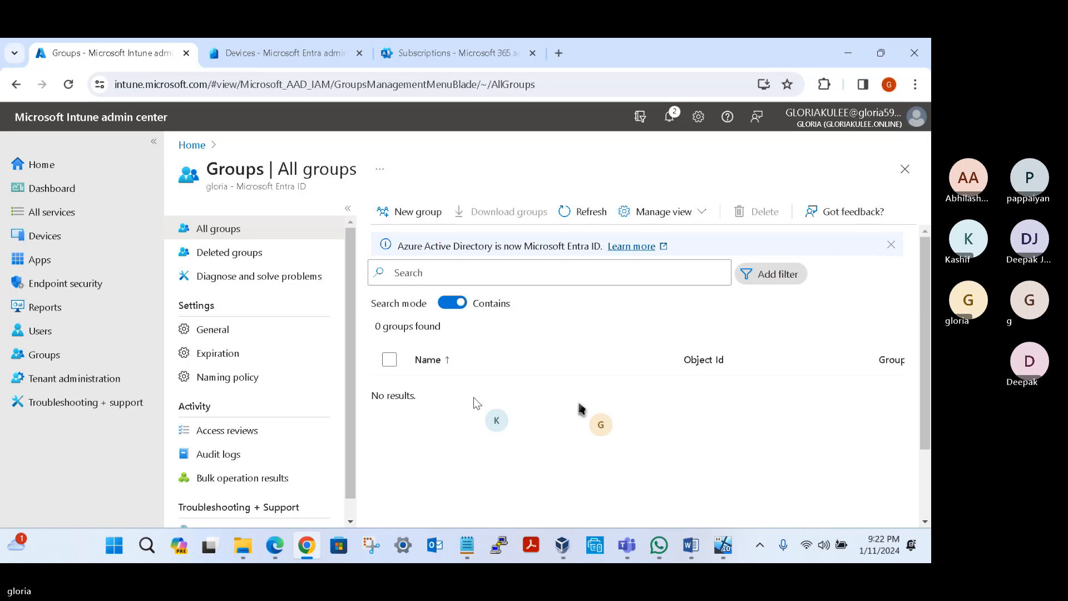
left_click(419, 219)
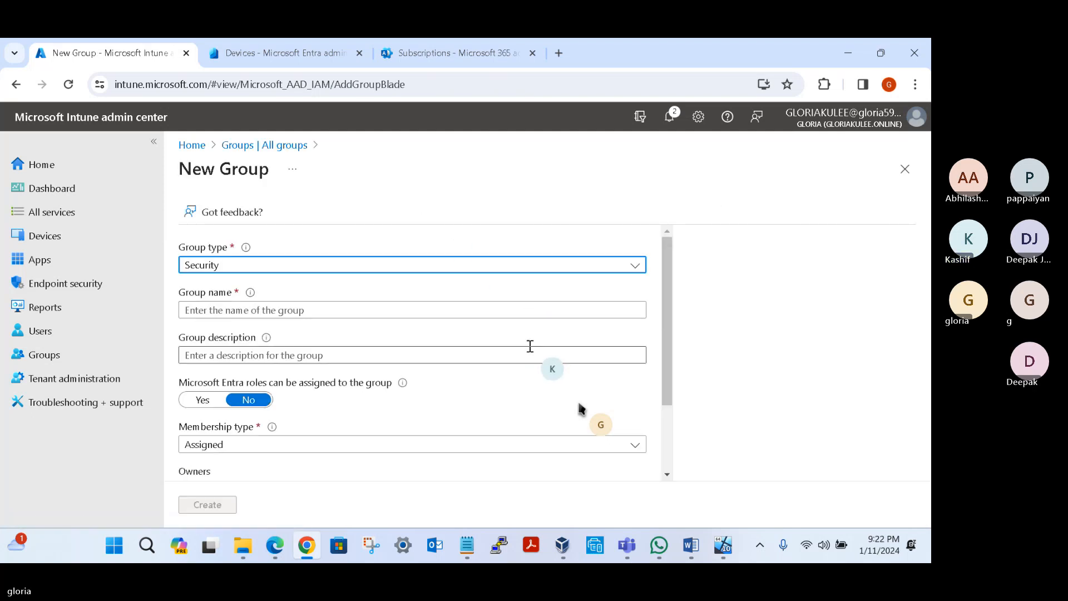
Step: Name the new security group Windows Automatic Enrollment
left_click(263, 310)
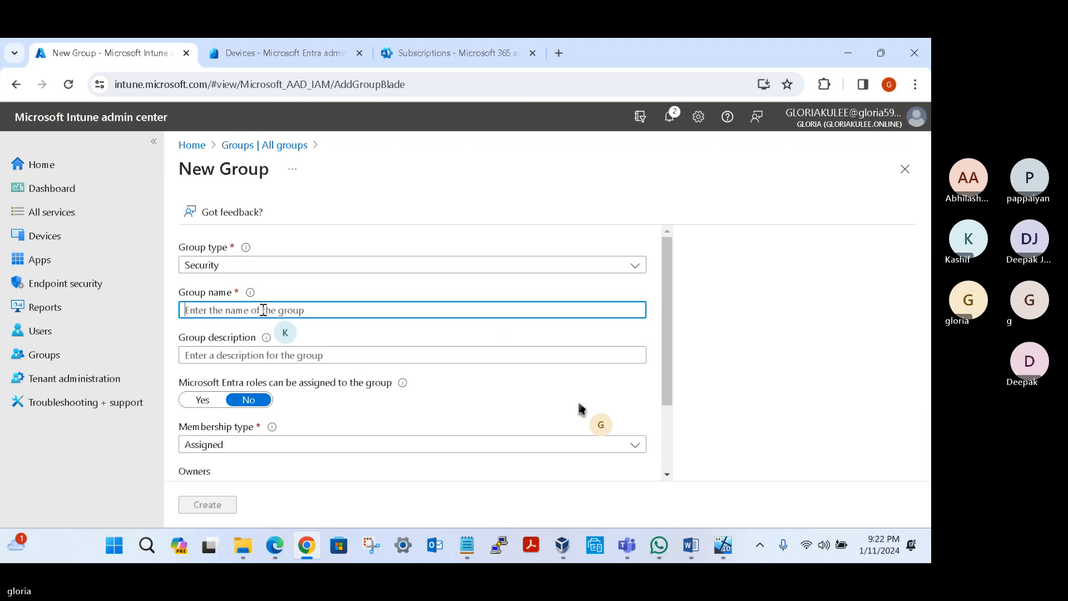
type("A")
key("BackSpace")
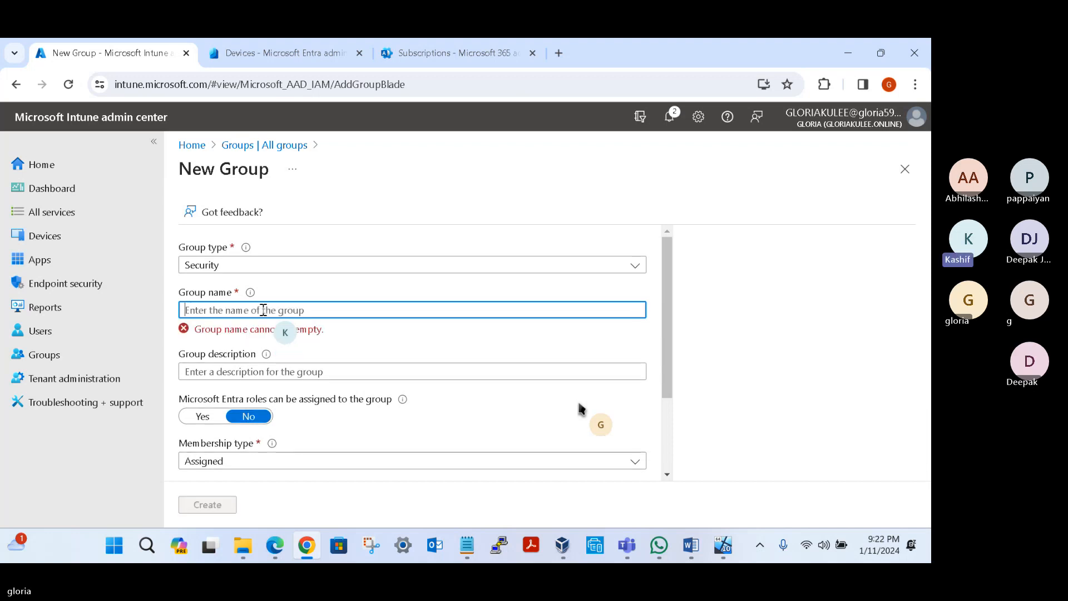
type("WIndows")
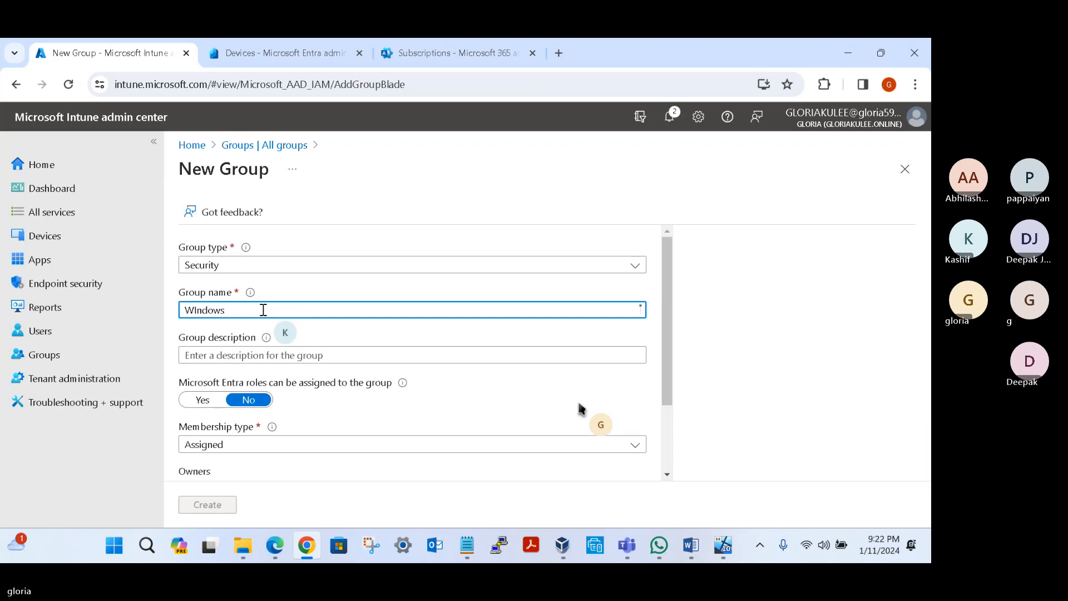
key("BackSpace")
key("BackSpace")
key("BackSpace")
key("BackSpace")
key("BackSpace")
key("BackSpace")
key("BackSpace")
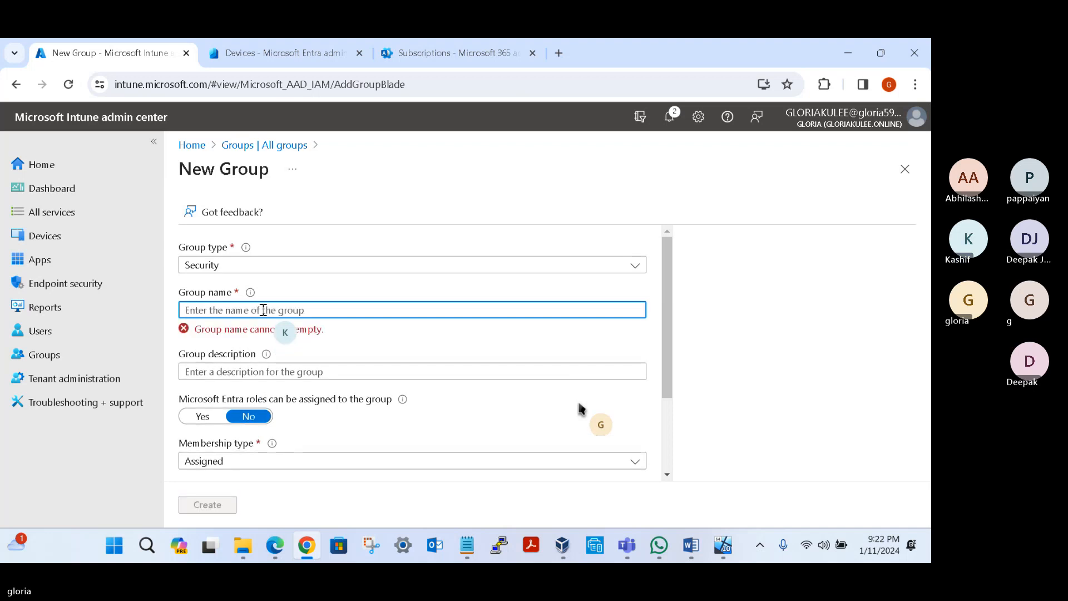
type("Windows")
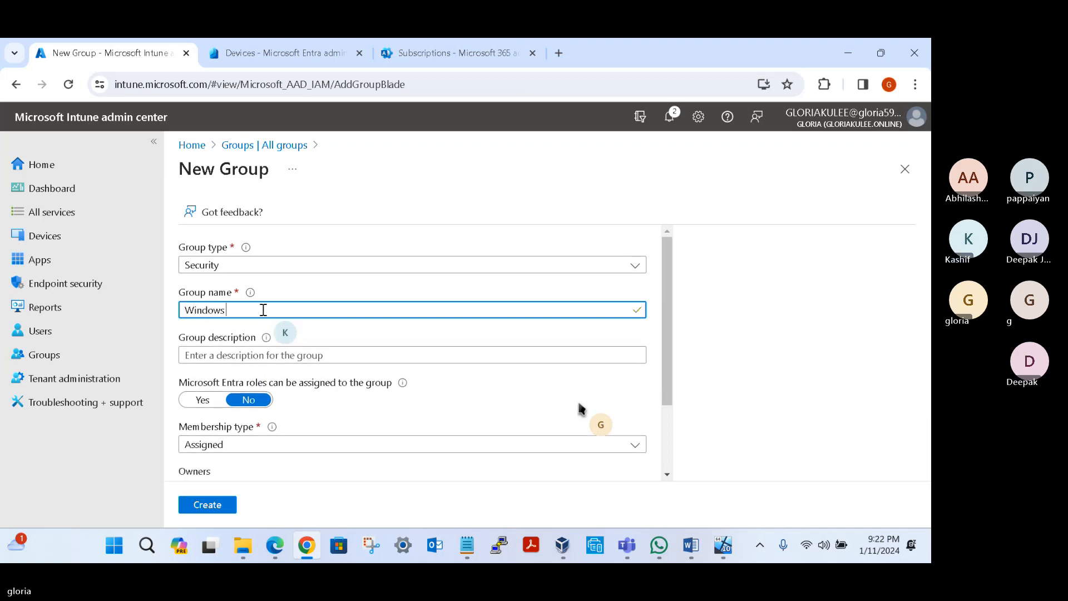
type(" Auto")
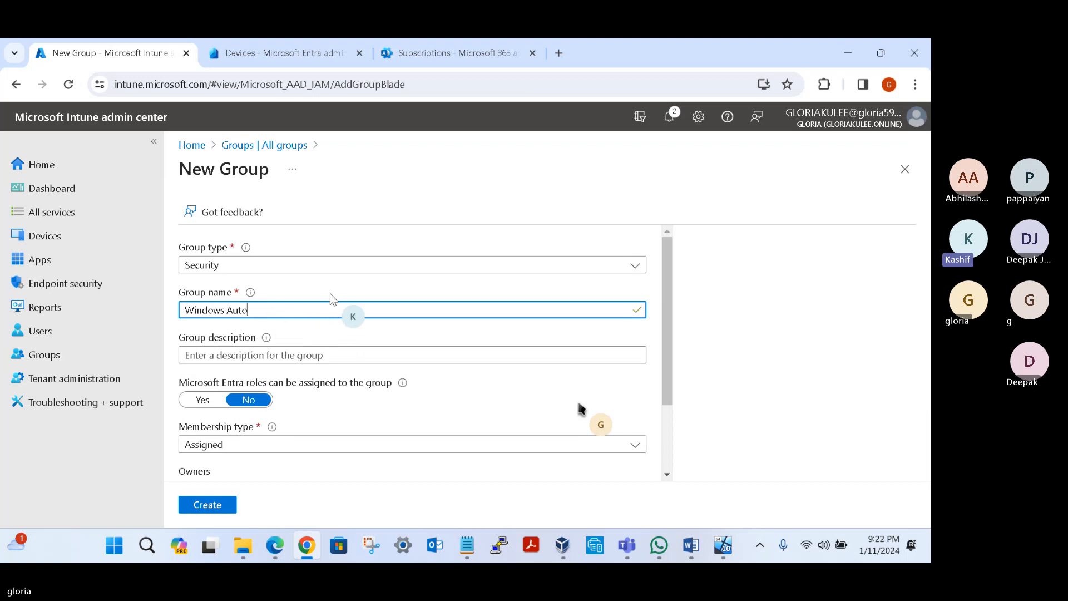
type("mai")
type("tic")
type(" En")
type("ro")
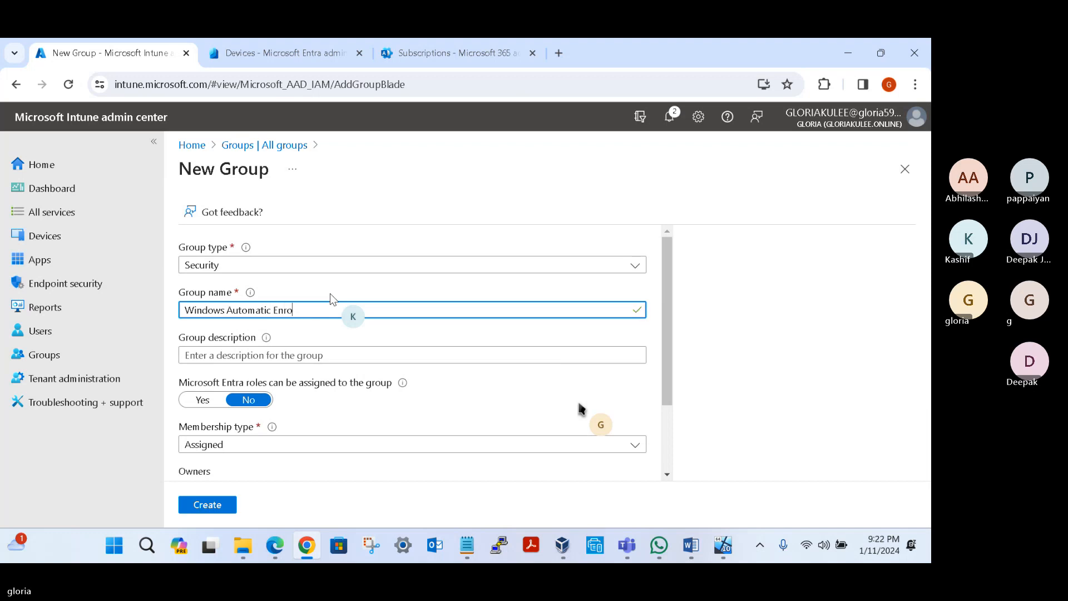
type("llment")
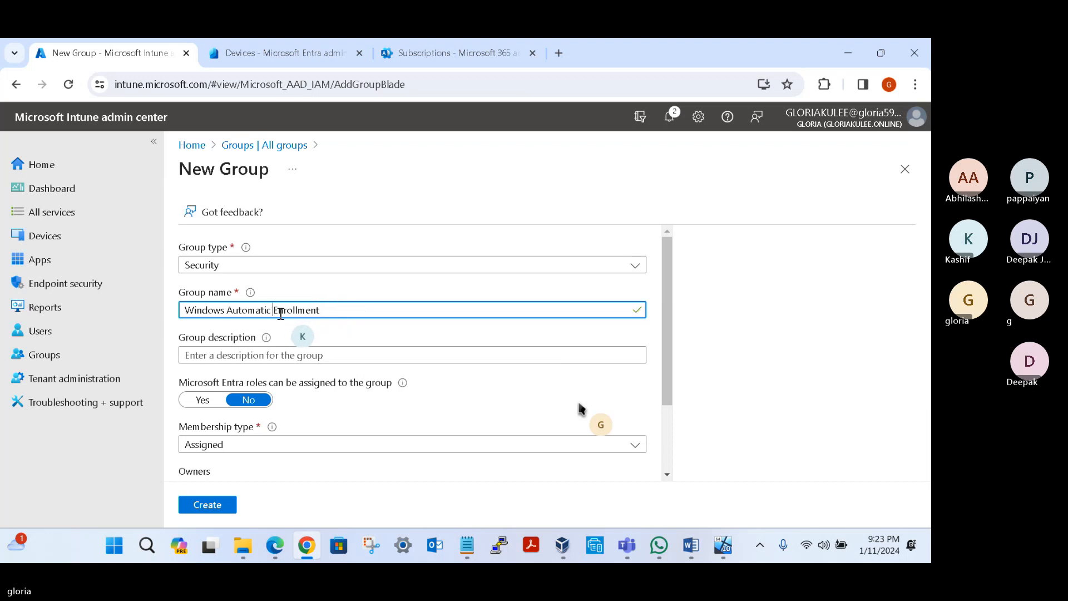
Step: Insert the word Intune before Enrollment in the group name, making it Windows Automatic Intune Enrollment, and highlight the full name
key("ctrl+Left")
type("Intune")
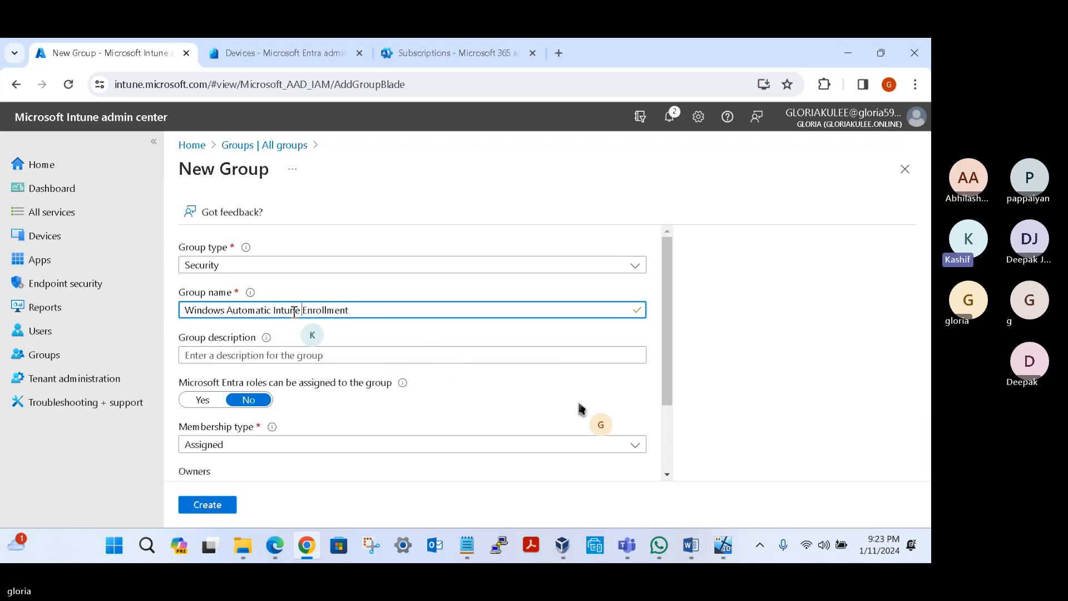
triple_click(349, 310)
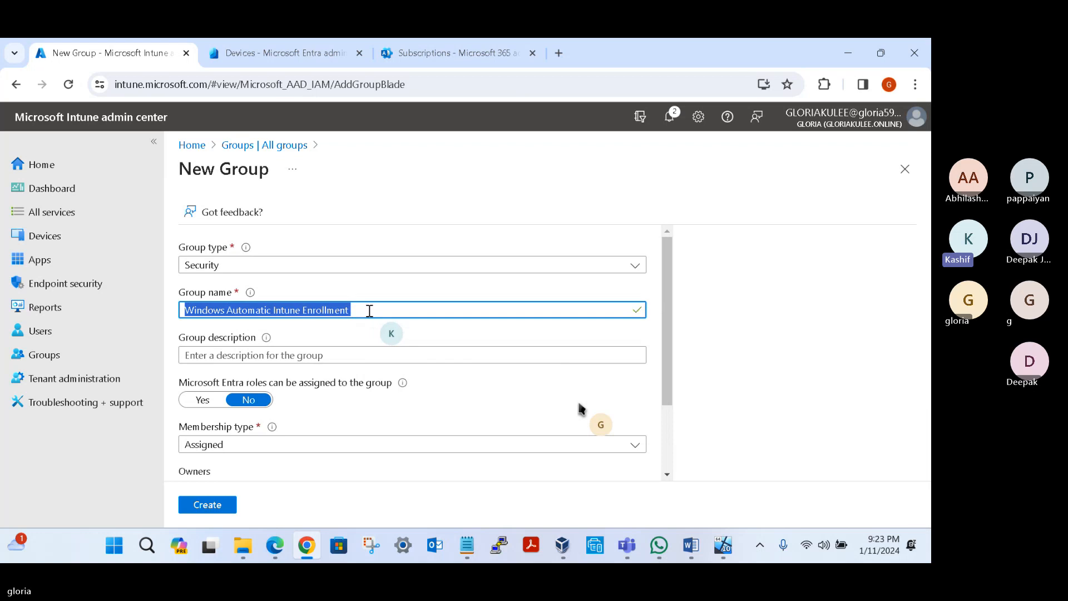
scroll(395, 365, "down", 1)
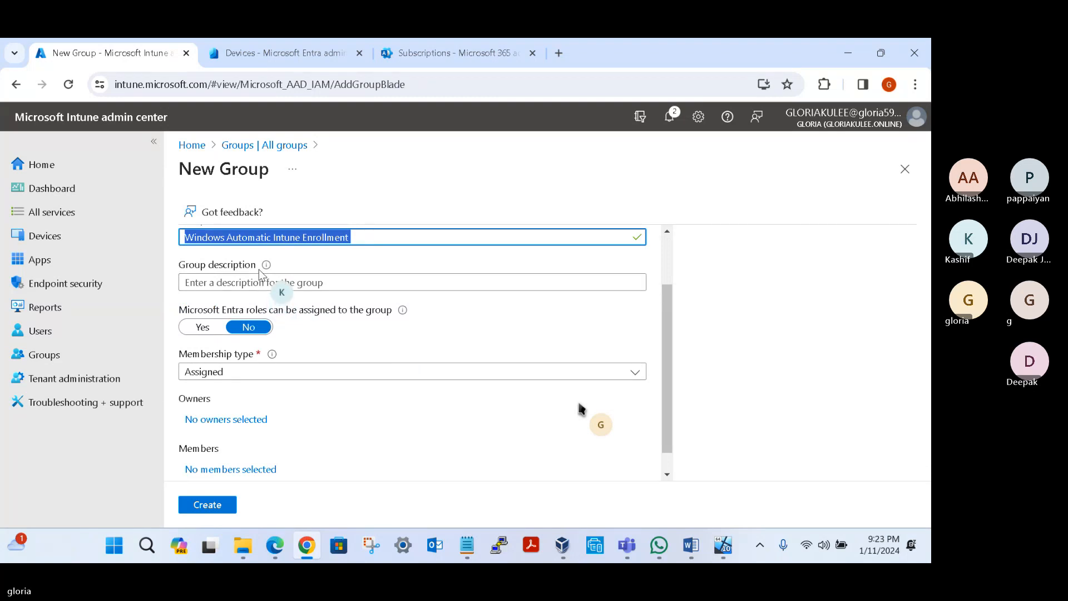
scroll(258, 269, "up", 2)
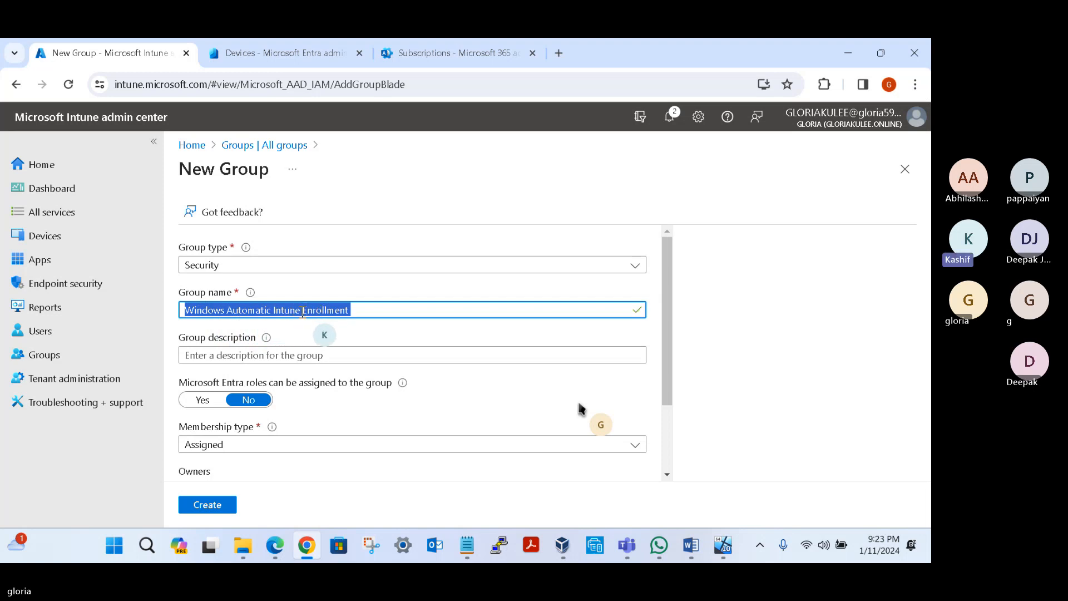
Step: Set the group's membership type to Dynamic Device and open the dynamic query for its device members
scroll(357, 311, "down", 2)
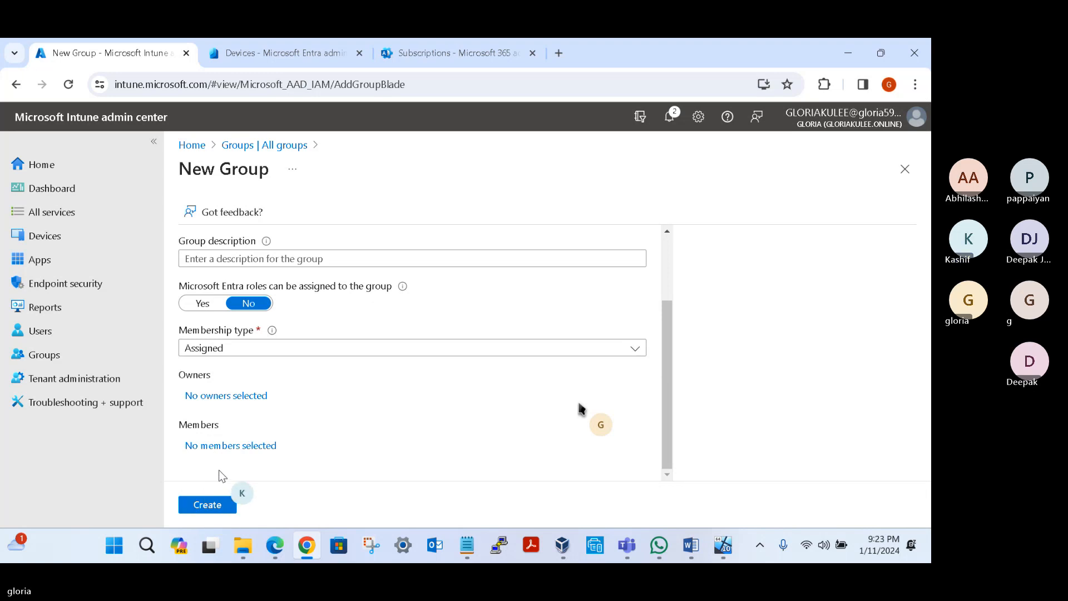
left_click(275, 349)
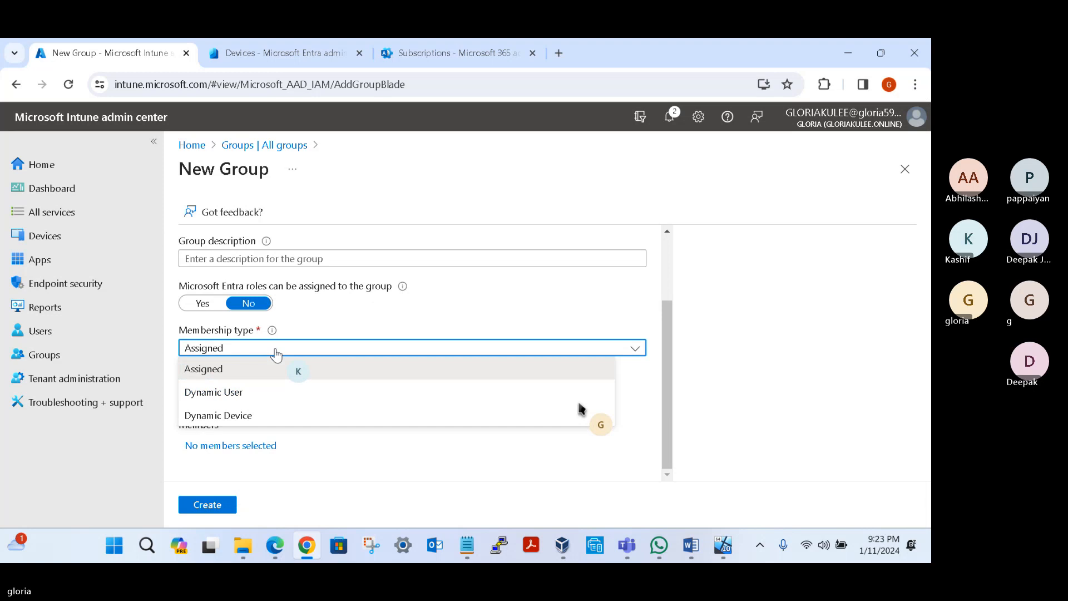
left_click(277, 417)
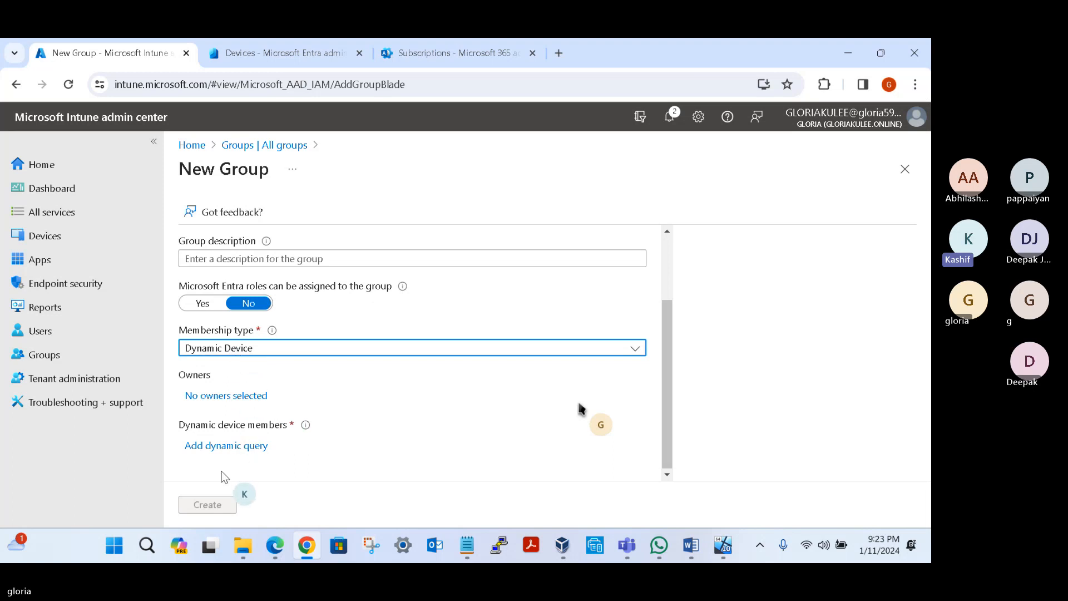
left_click(239, 450)
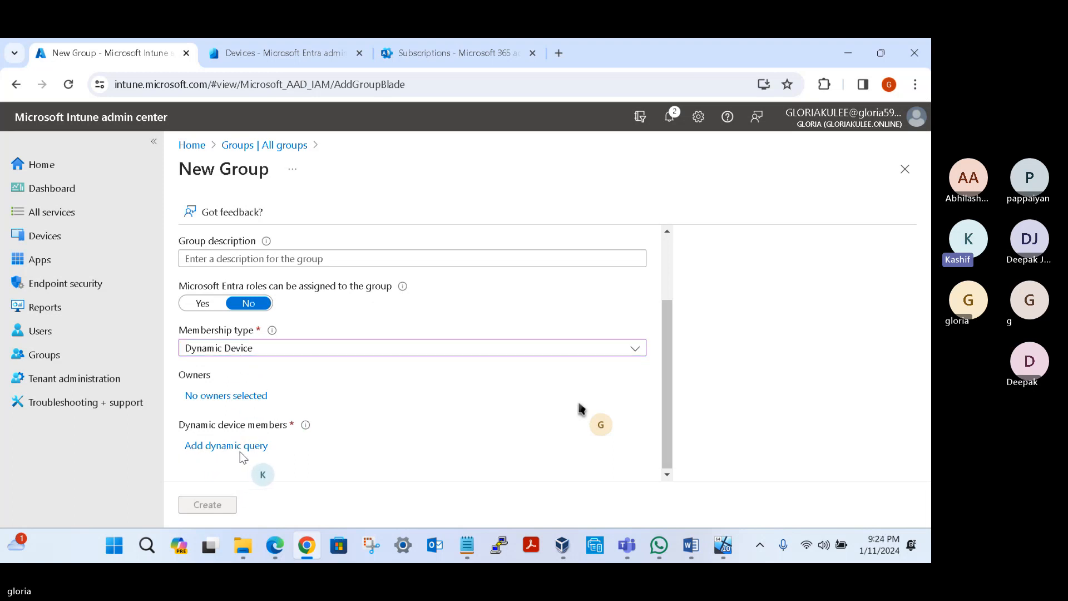
left_click(239, 445)
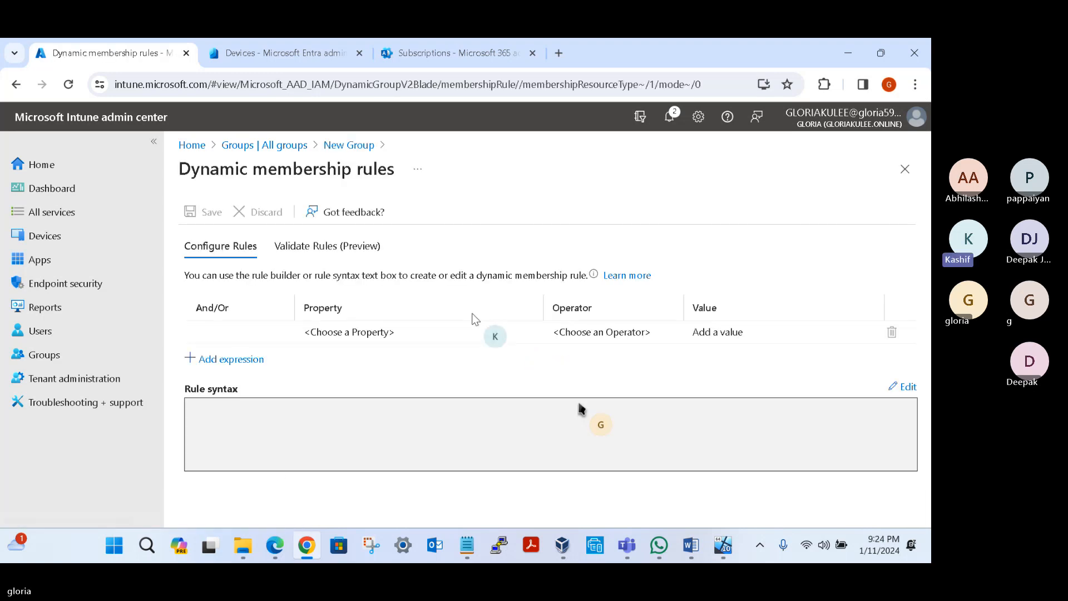
Step: Set the membership rule's property to deviceOwnership and its operator to Equals
mouse_move(563, 339)
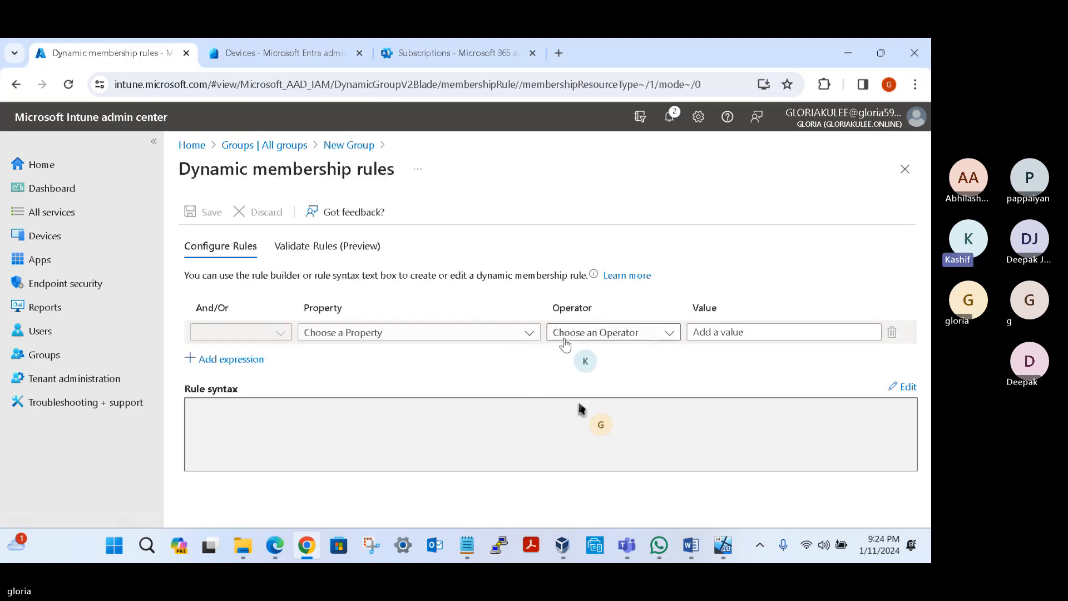
left_click(529, 334)
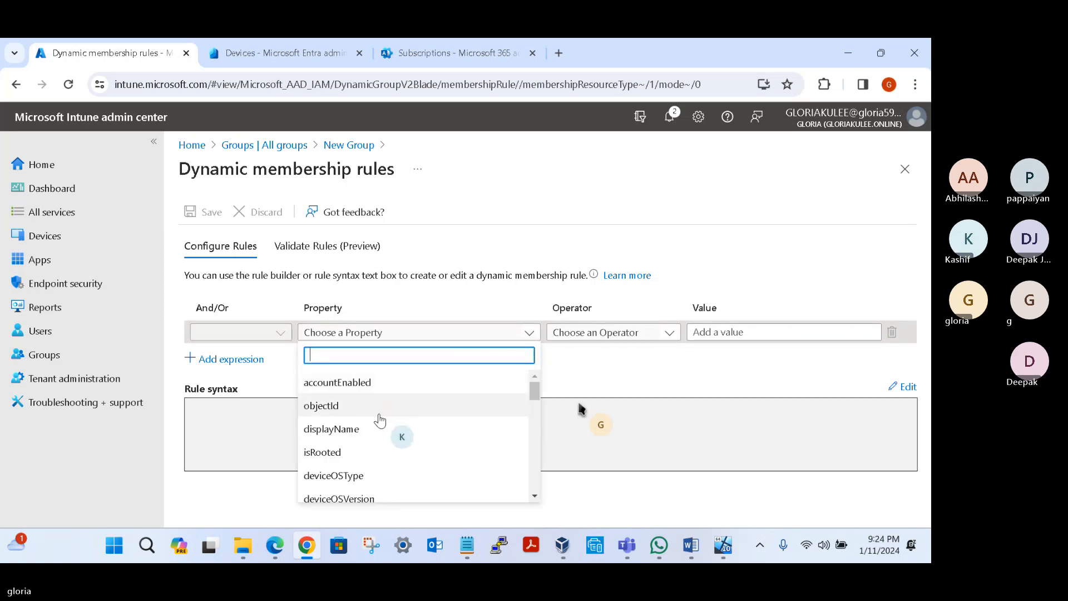
scroll(377, 419, "down", 1)
scroll(372, 420, "down", 1)
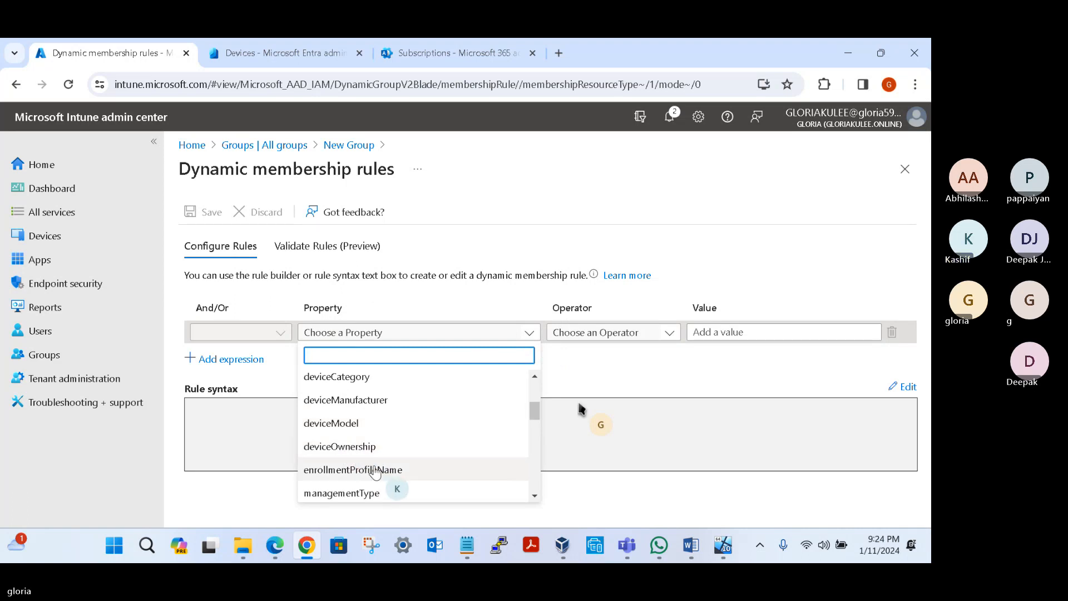
scroll(402, 476, "down", 2)
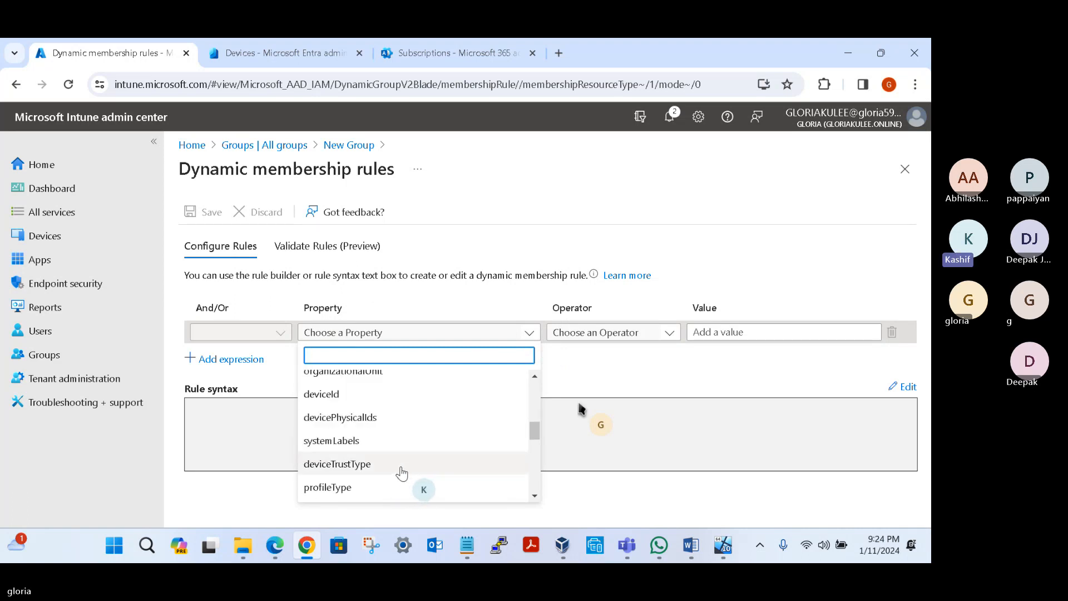
scroll(370, 445, "up", 1)
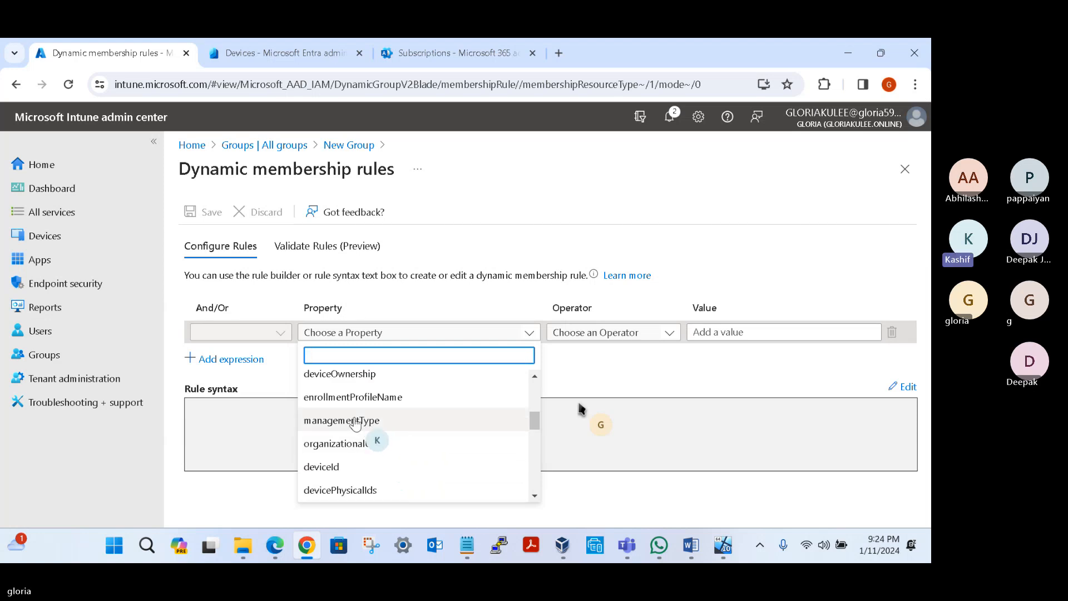
scroll(359, 415, "up", 1)
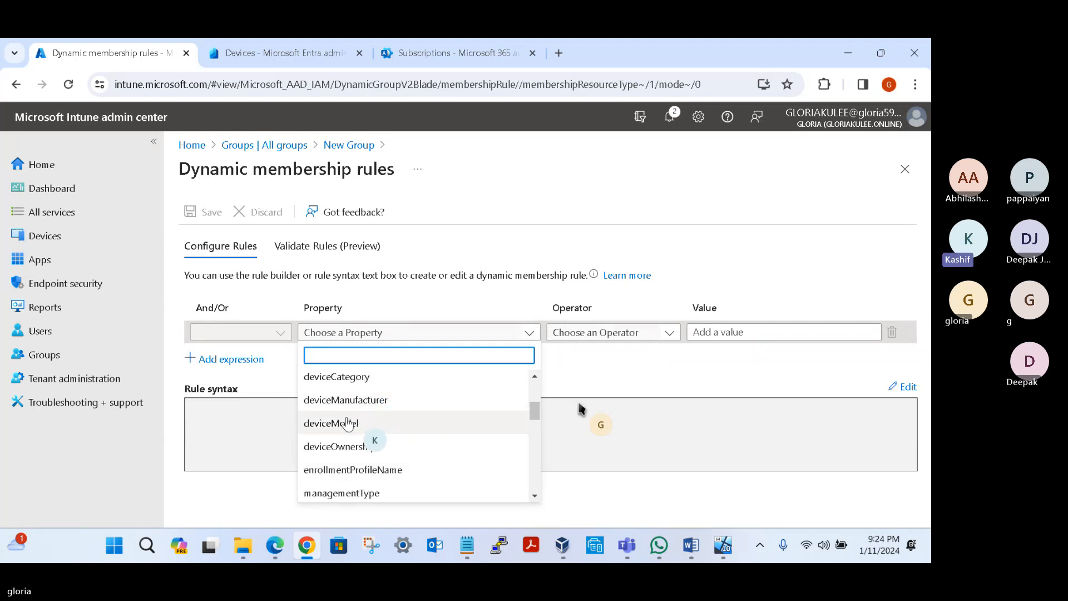
left_click(339, 446)
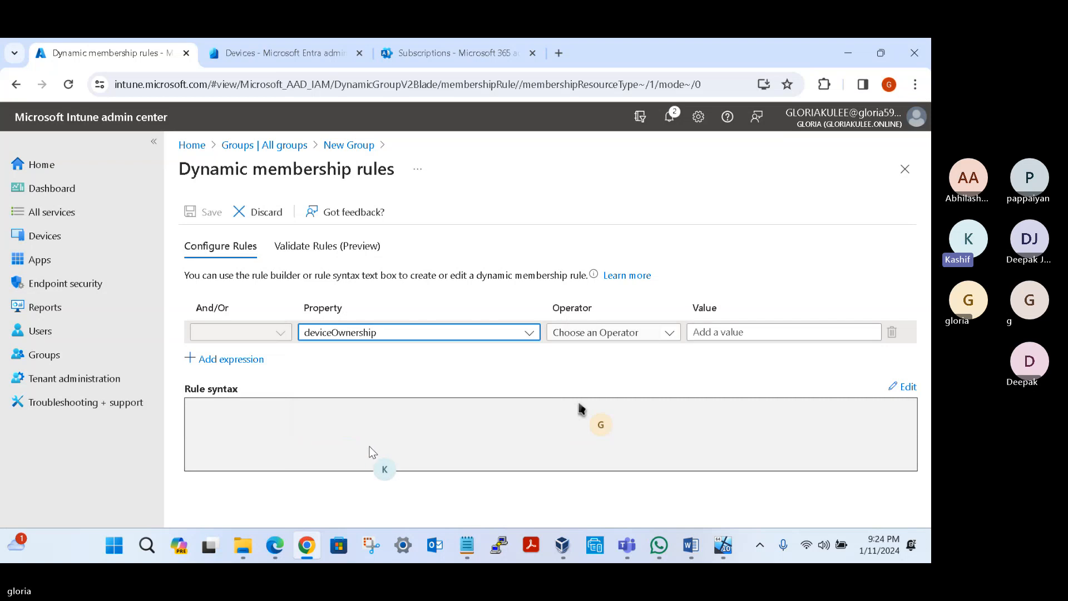
left_click(664, 334)
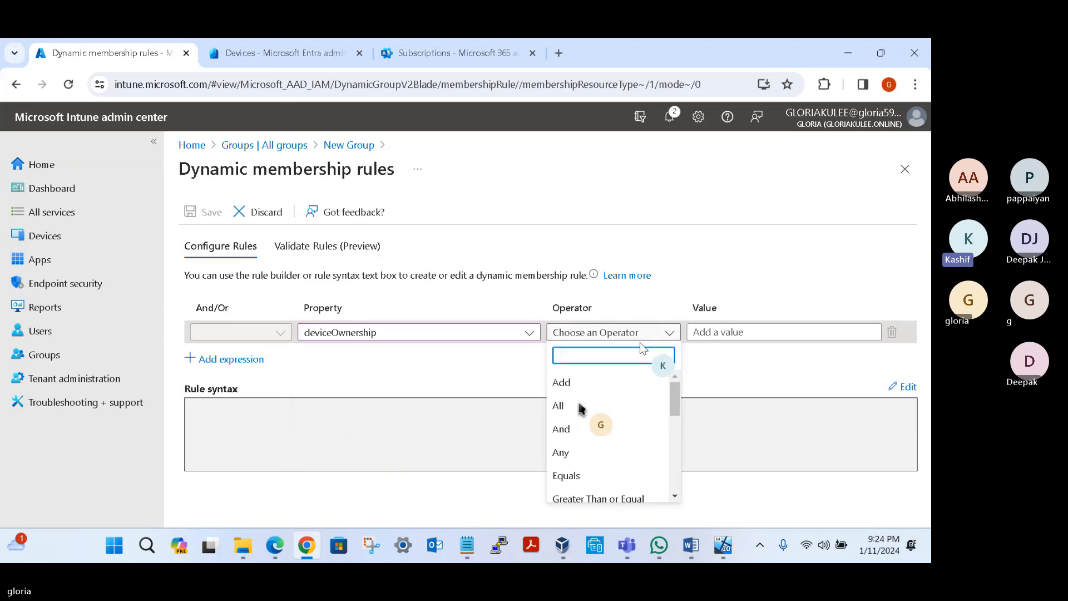
left_click(564, 475)
left_click(781, 336)
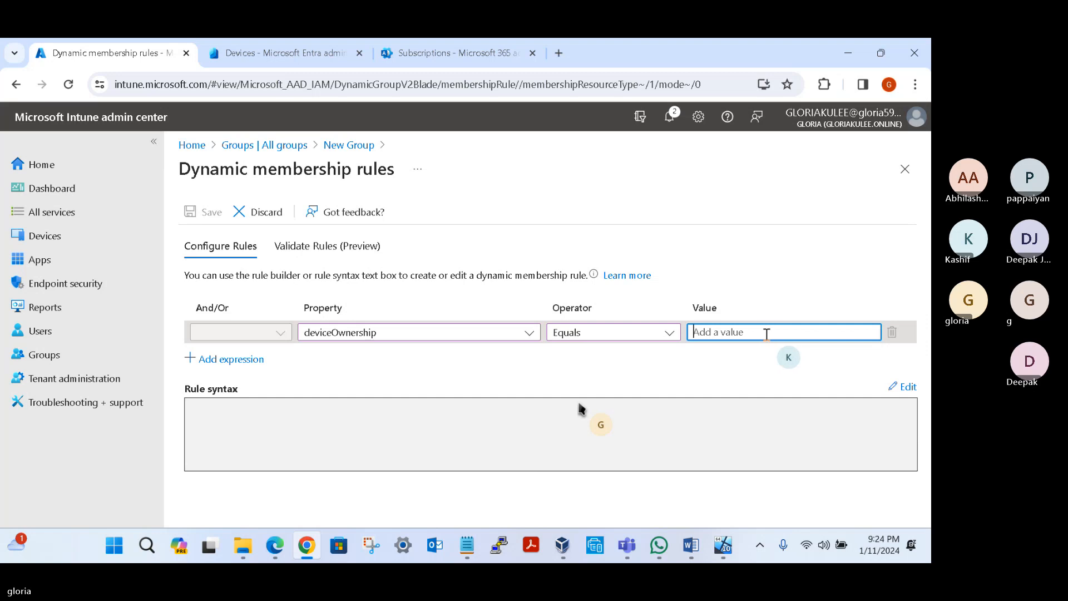
Step: Review the device properties available for the rule expression, keeping deviceOwnership as the chosen property
left_click(528, 334)
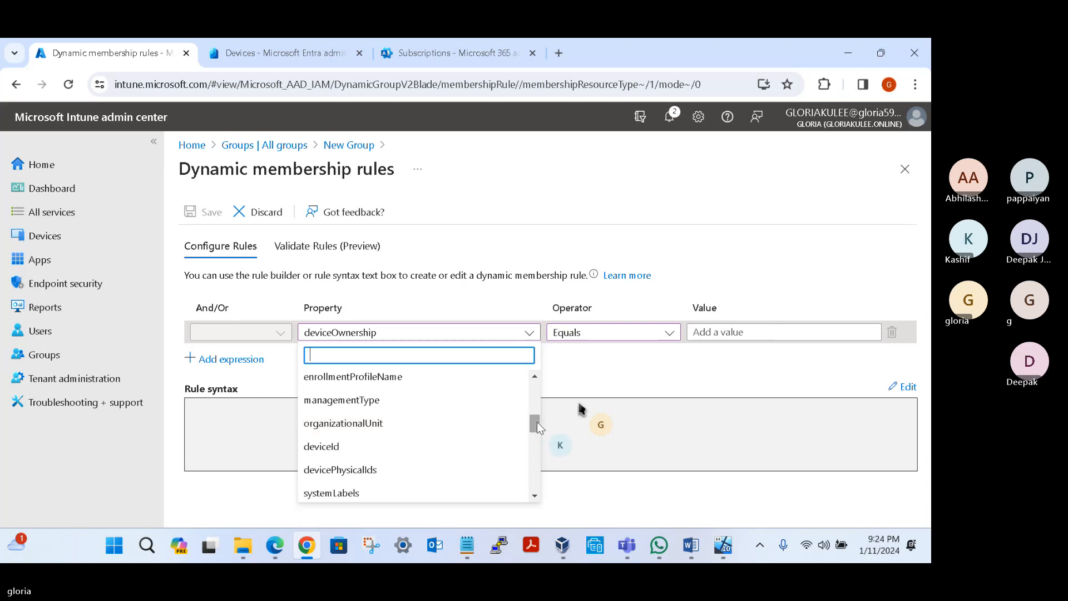
left_click_drag(538, 427, 538, 392)
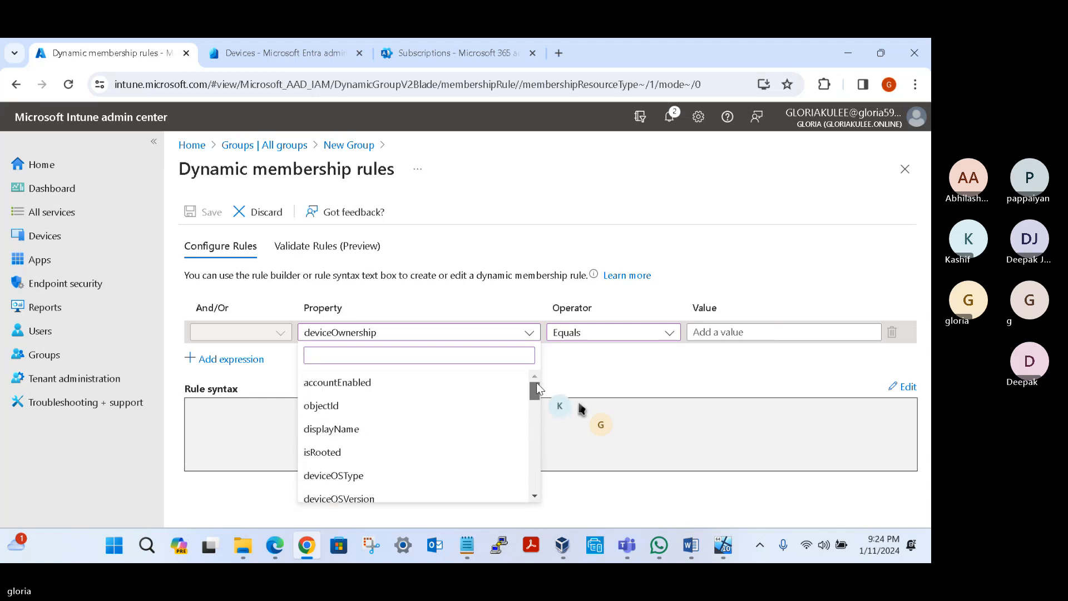
left_click(533, 496)
left_click(533, 496)
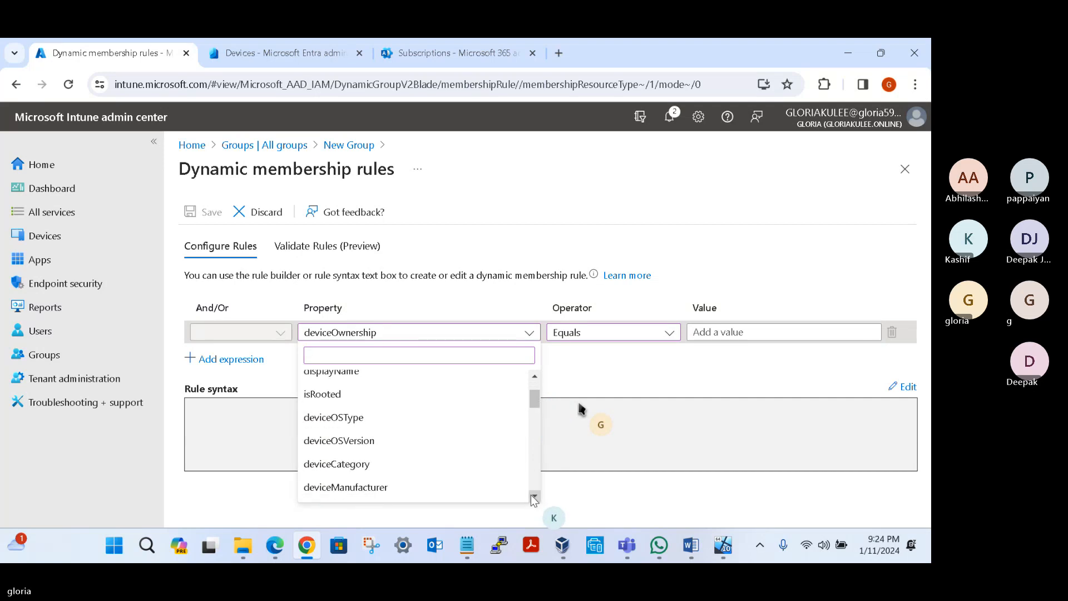
left_click(533, 496)
left_click(533, 496)
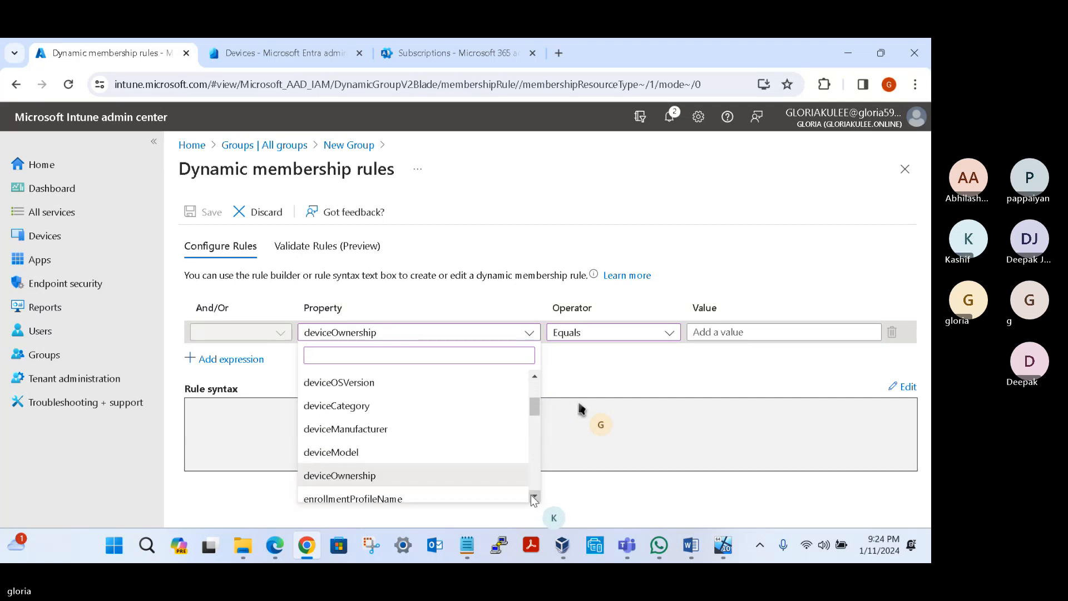
left_click(534, 496)
left_click(534, 496)
left_click(534, 496)
left_click(534, 496)
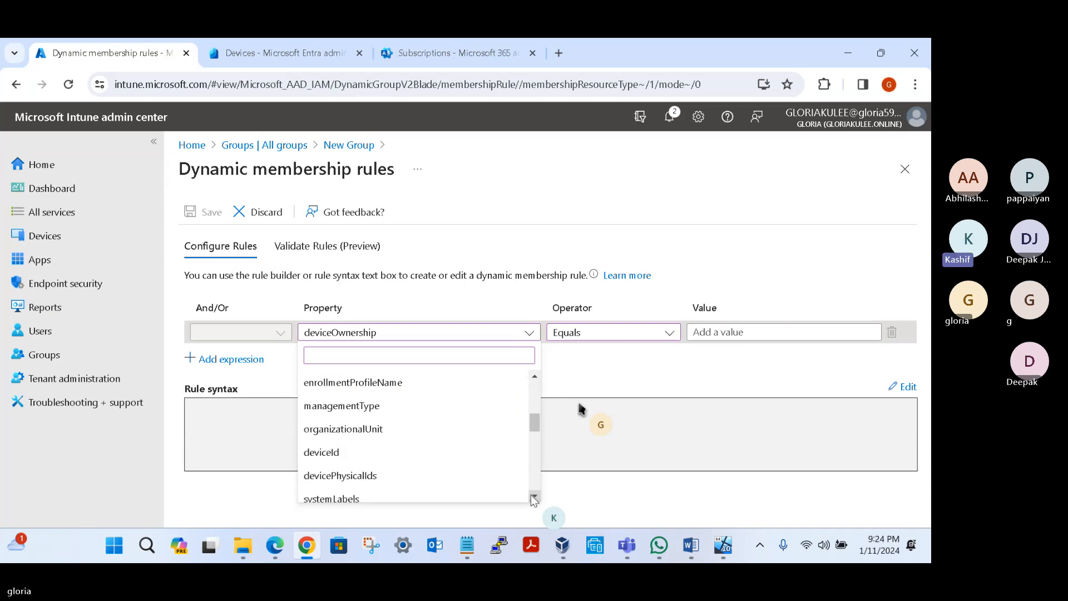
left_click(534, 496)
left_click(534, 496)
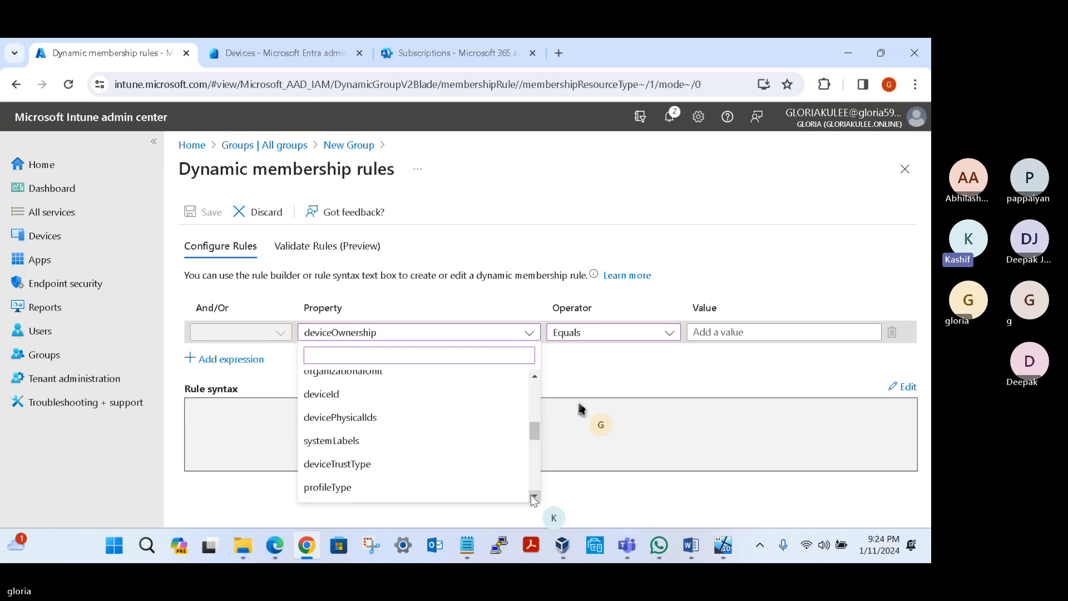
left_click(534, 496)
left_click(533, 497)
left_click(534, 496)
left_click(534, 496)
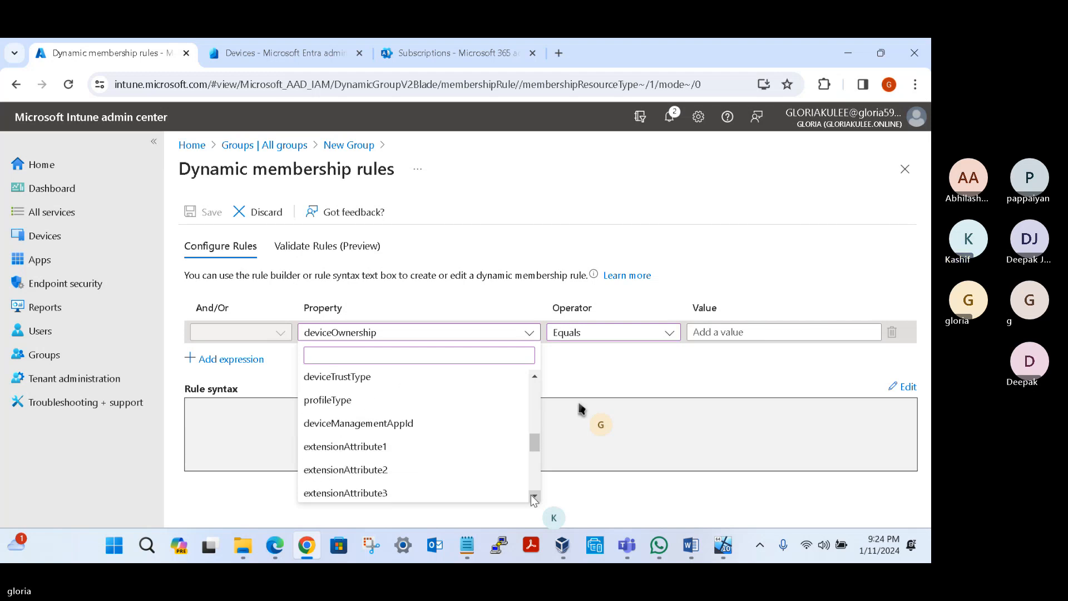
left_click_drag(534, 442, 537, 392)
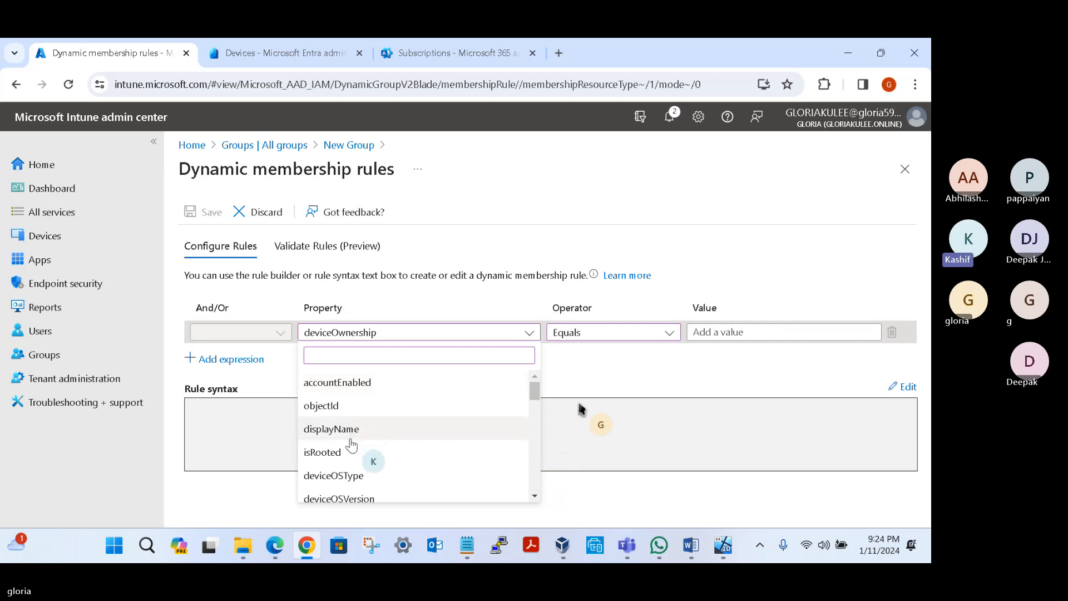
left_click(538, 496)
left_click(538, 496)
left_click(538, 497)
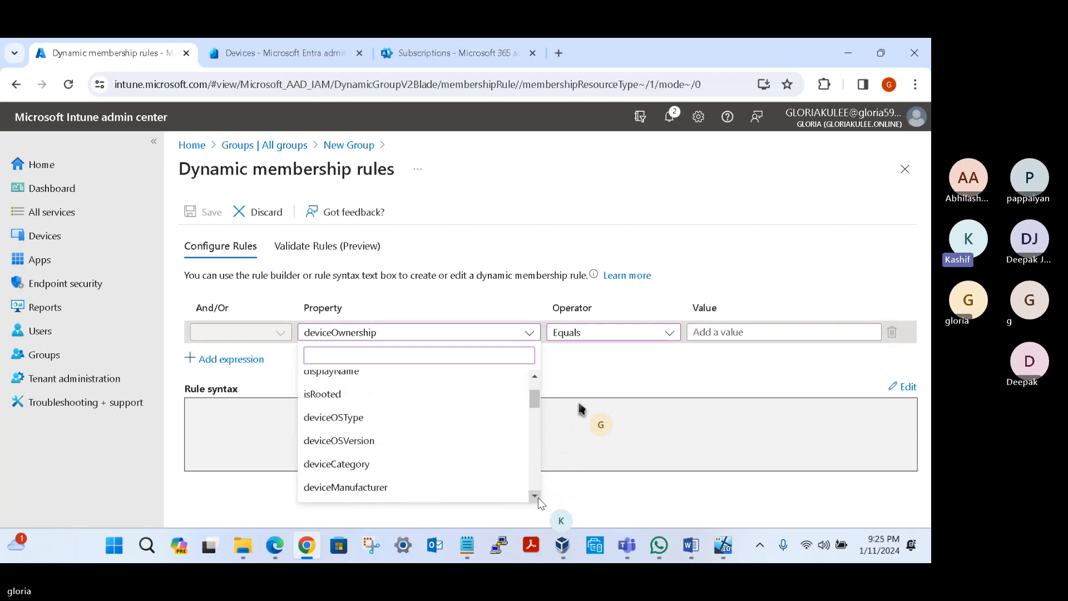
left_click(537, 497)
left_click(537, 497)
left_click(537, 497)
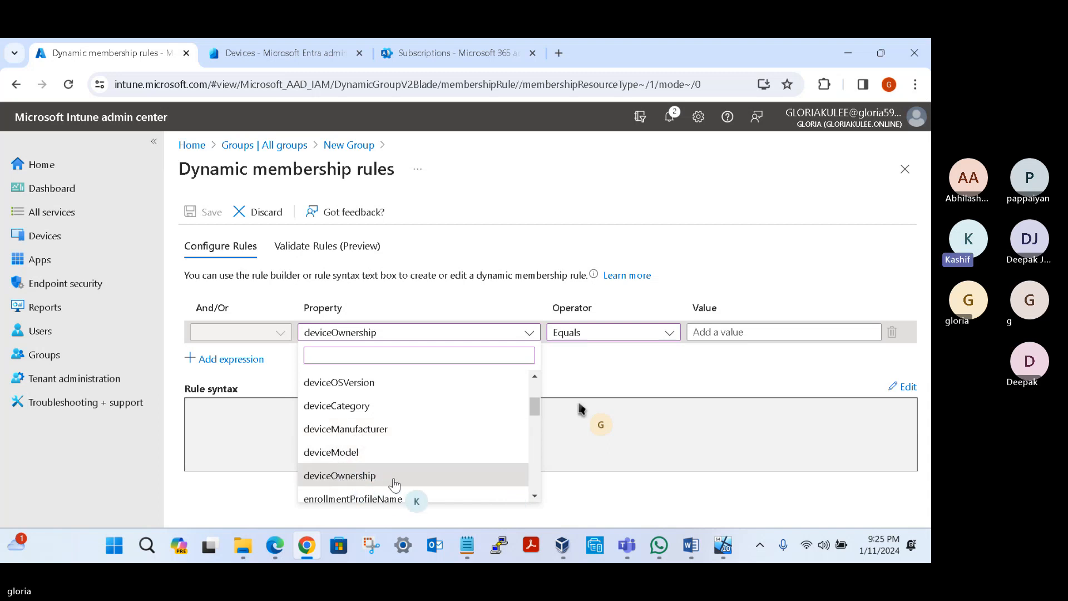
left_click(395, 478)
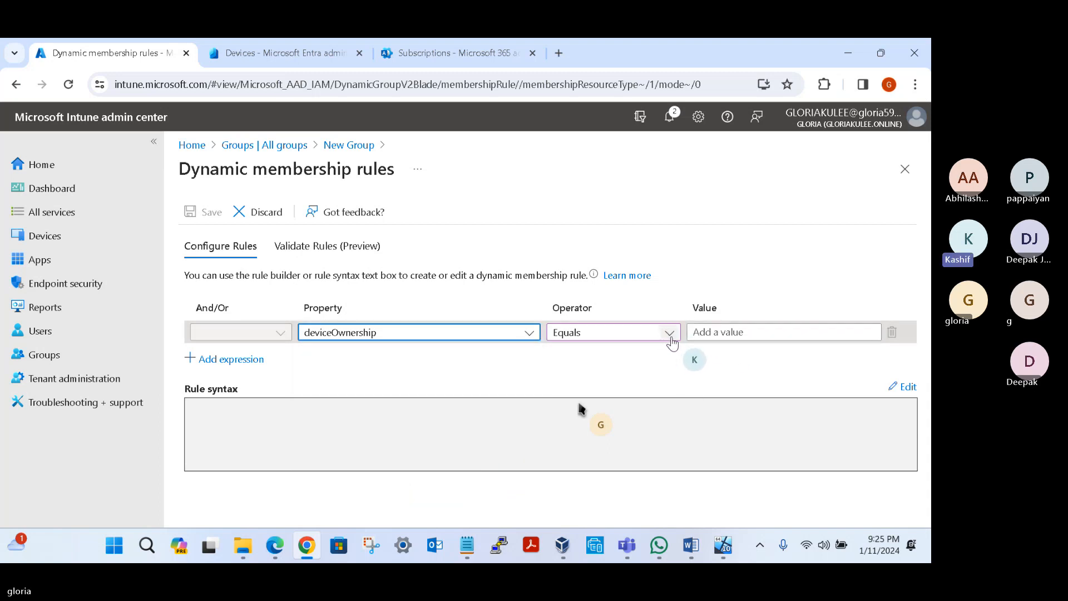
Step: Enter Company as the deviceOwnership value and apply it to the rule syntax
left_click(729, 331)
type("C")
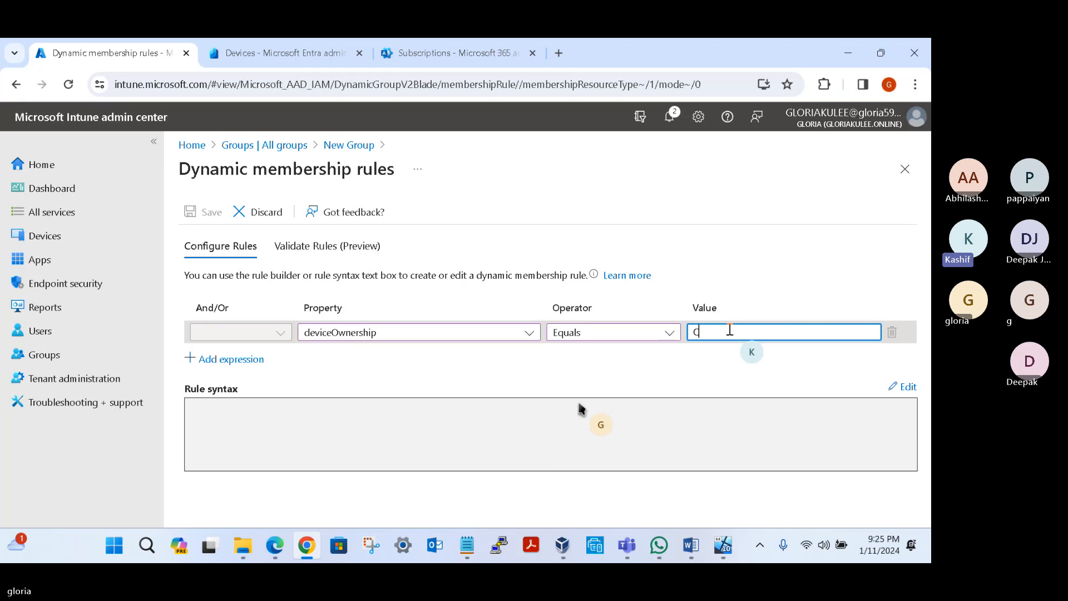
type("ompany")
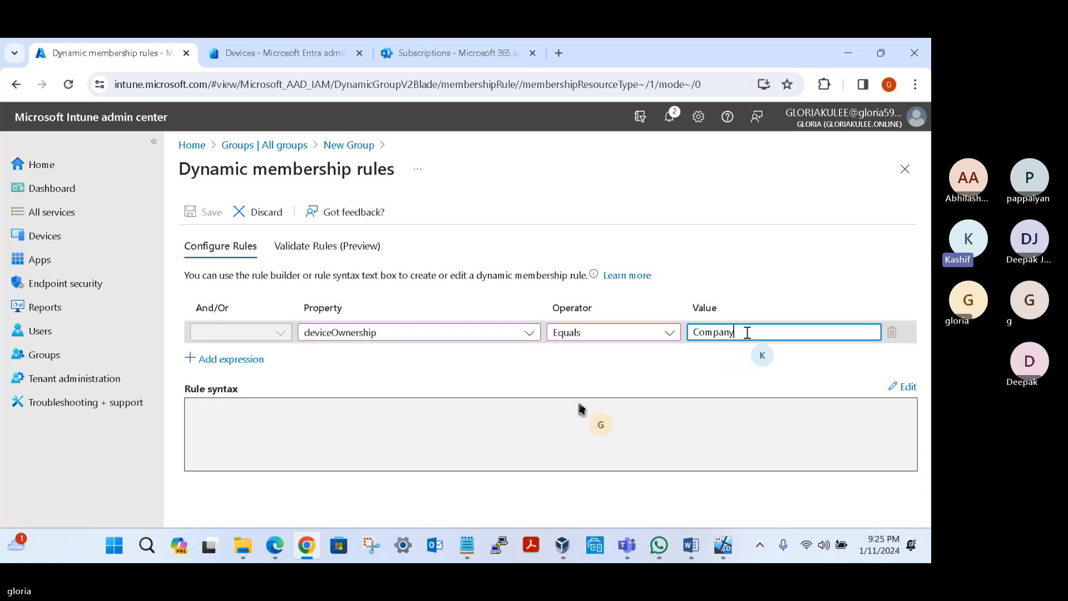
double_click(713, 333)
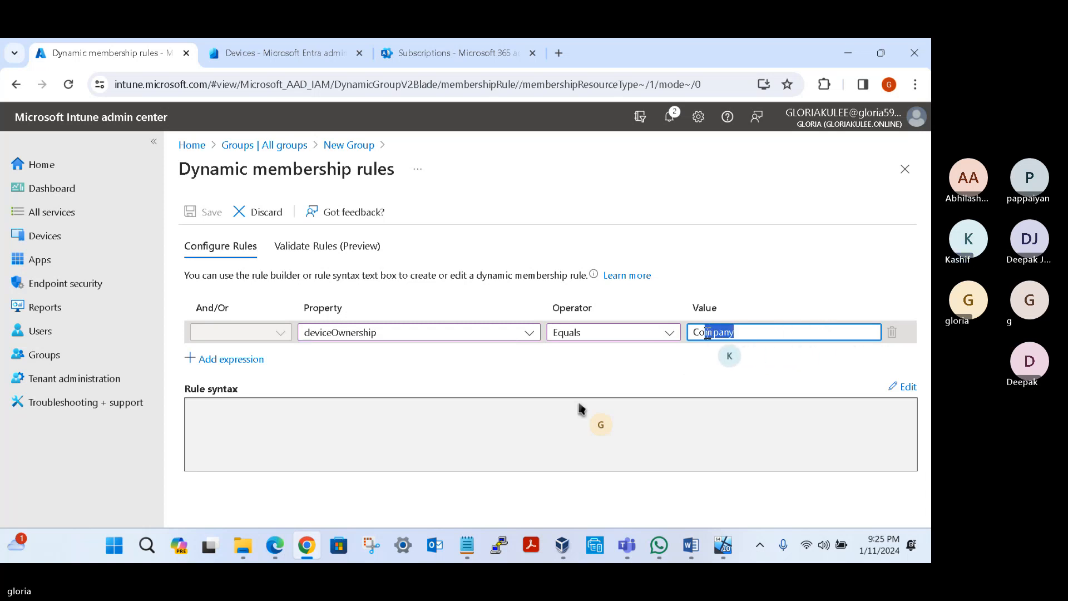
left_click(750, 332)
left_click(683, 425)
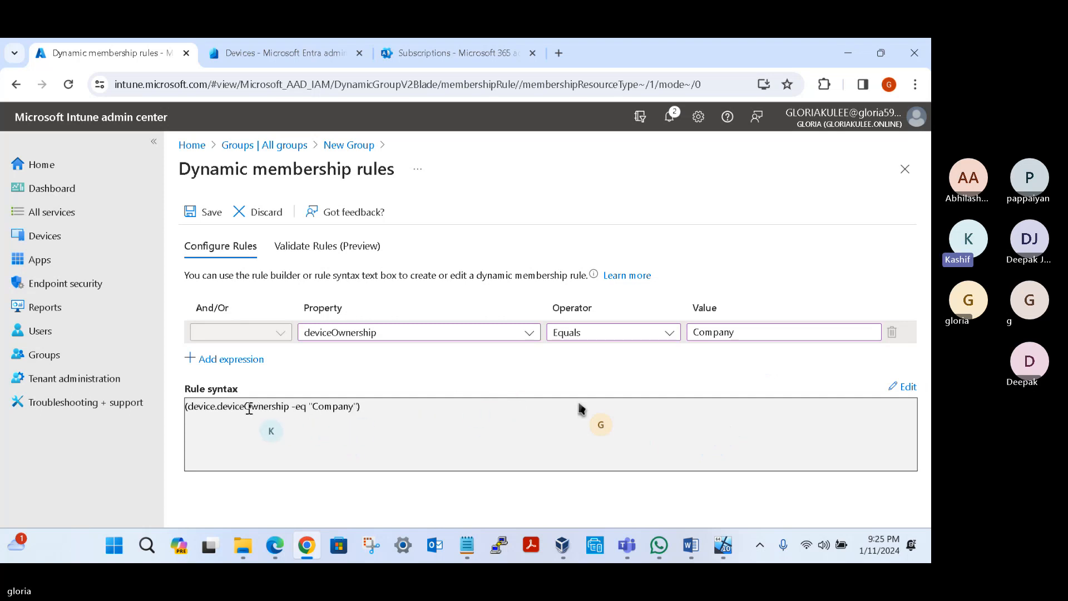
Step: Save the dynamic membership rule and create the group
left_click(208, 213)
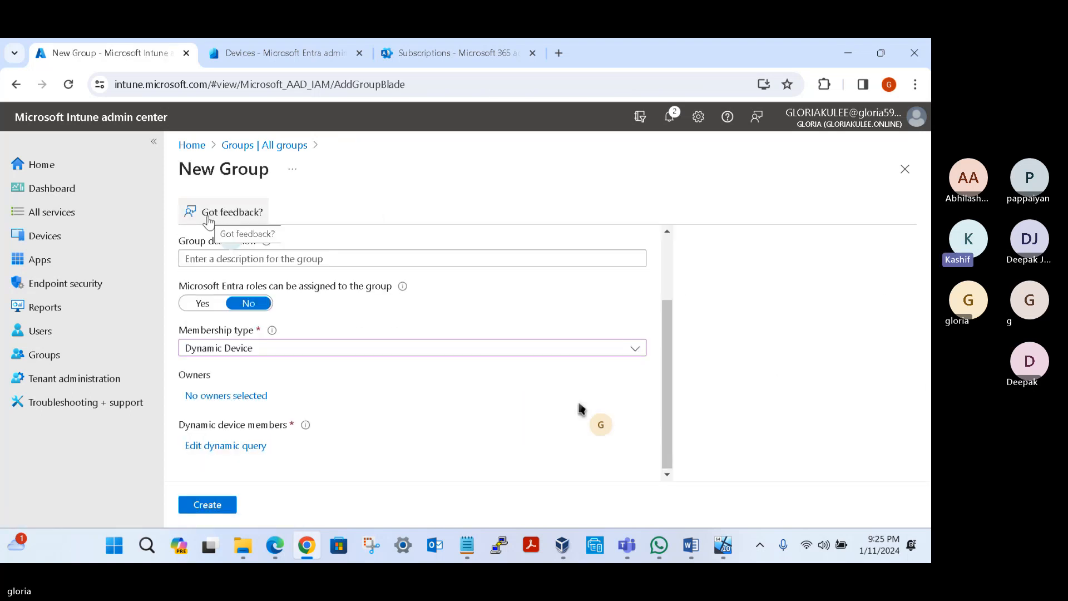
left_click(207, 504)
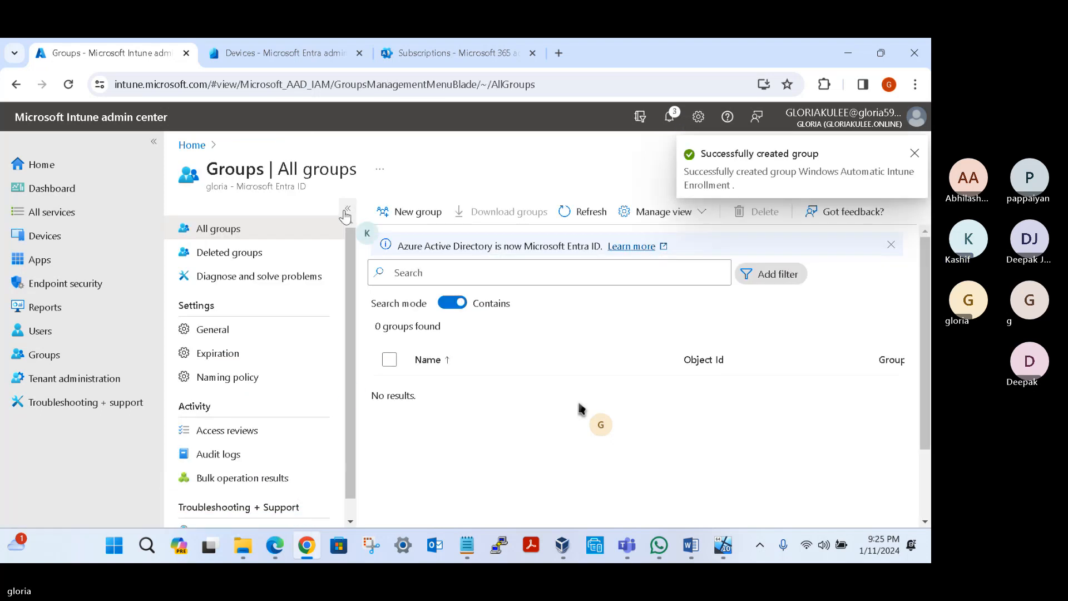
Step: Switch to the Microsoft Entra admin center, refresh All devices, and examine the desktop's join type, owner and MDM columns
left_click(272, 50)
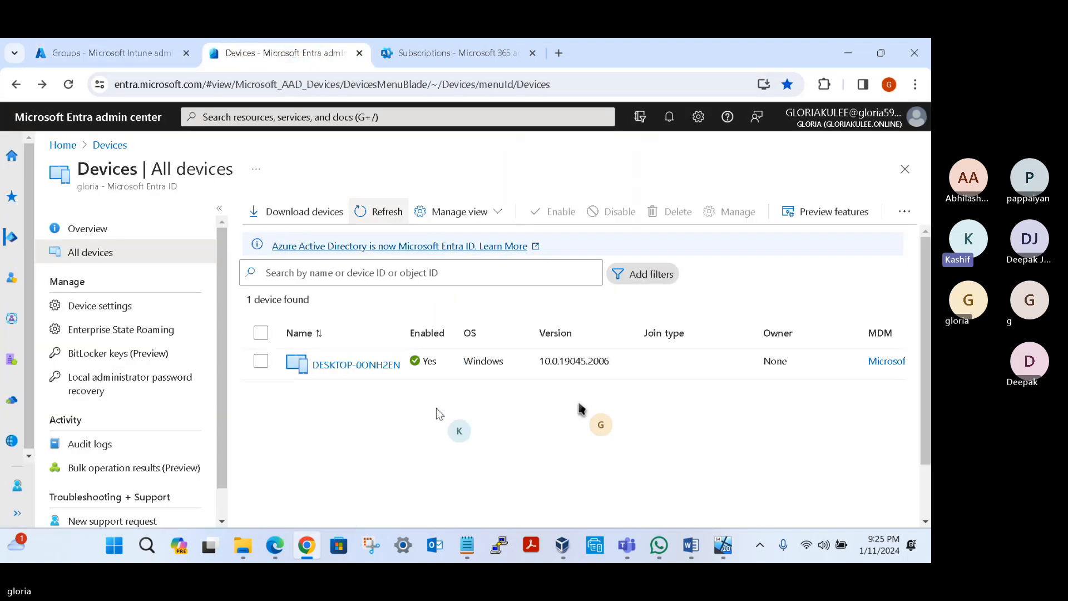
left_click(371, 214)
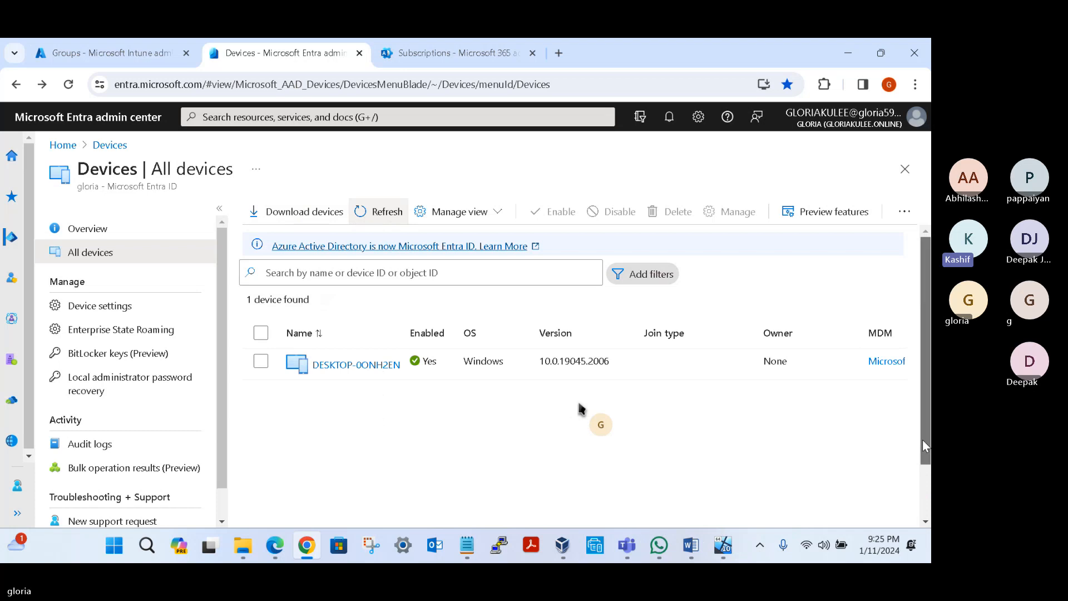
left_click_drag(923, 440, 924, 502)
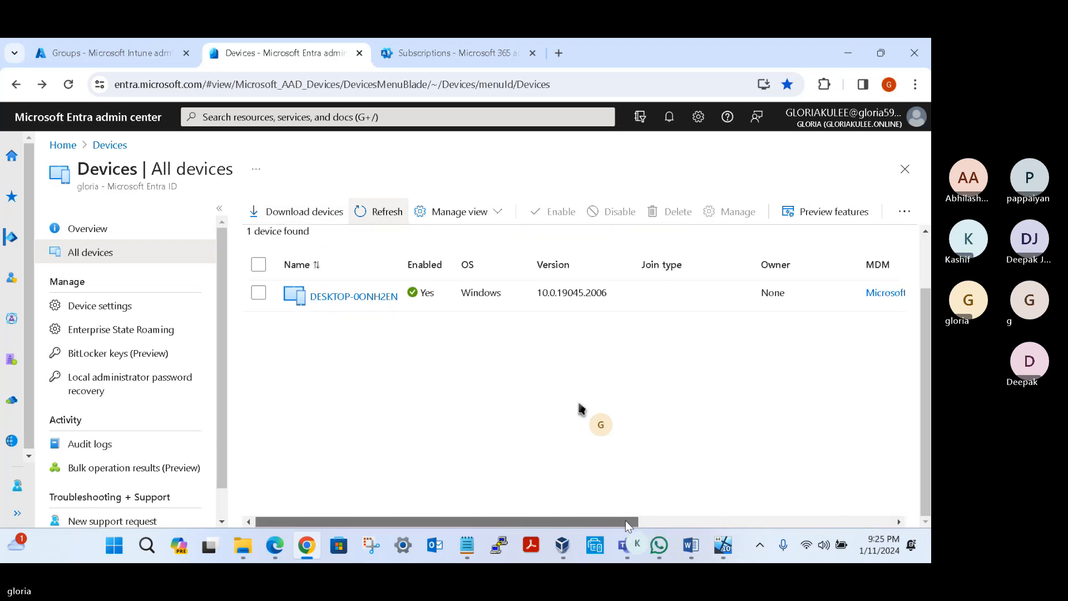
left_click_drag(625, 520, 419, 503)
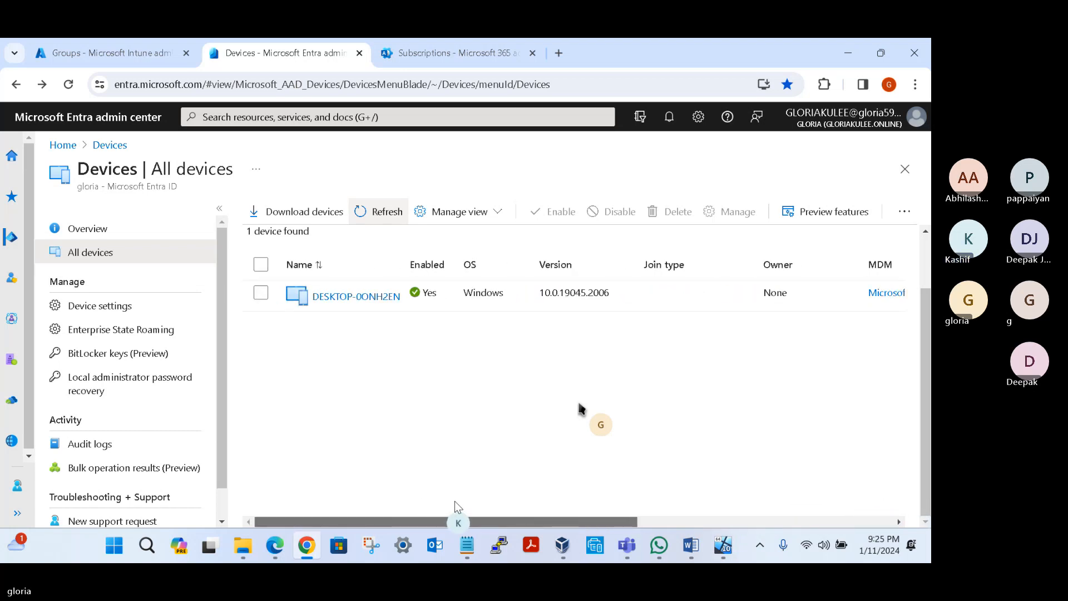
left_click_drag(599, 522, 644, 522)
double_click(702, 294)
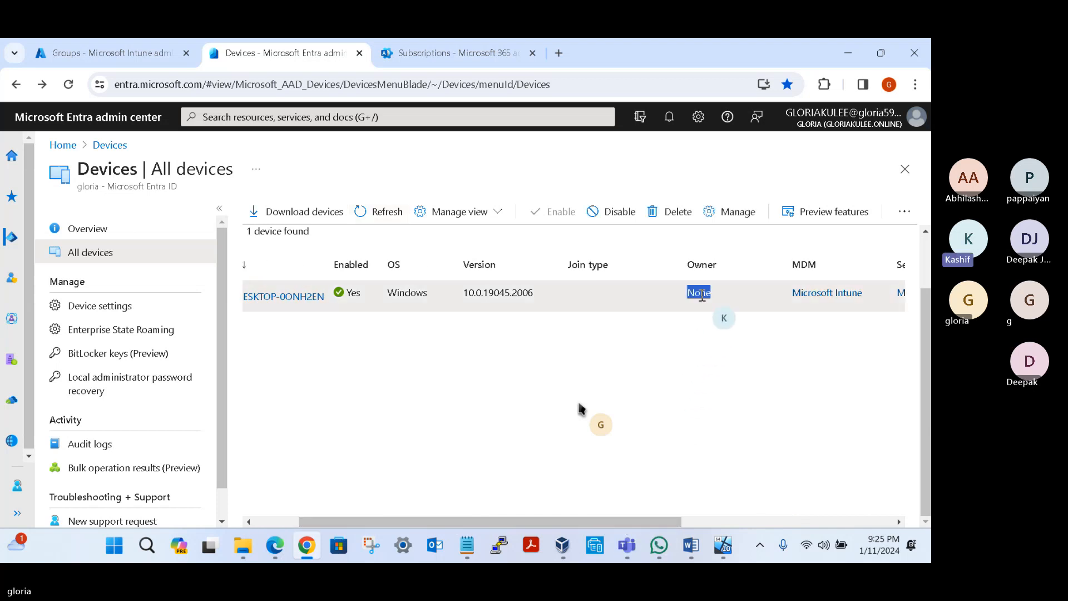
left_click(267, 524)
Step: Return to the Intune admin center and refresh the All groups list to check for the new group
left_click(102, 56)
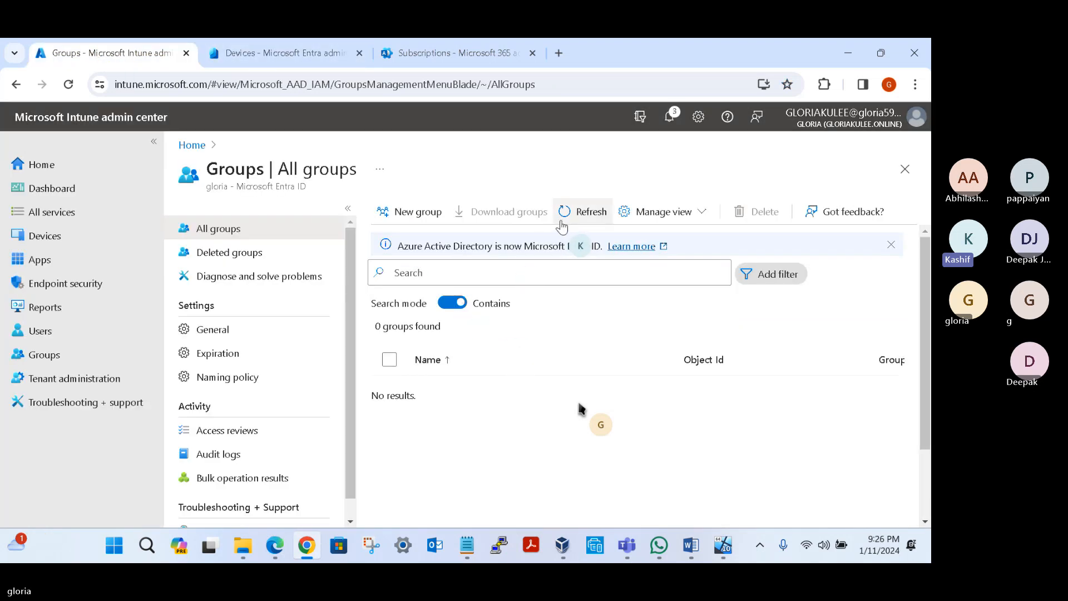
left_click(585, 212)
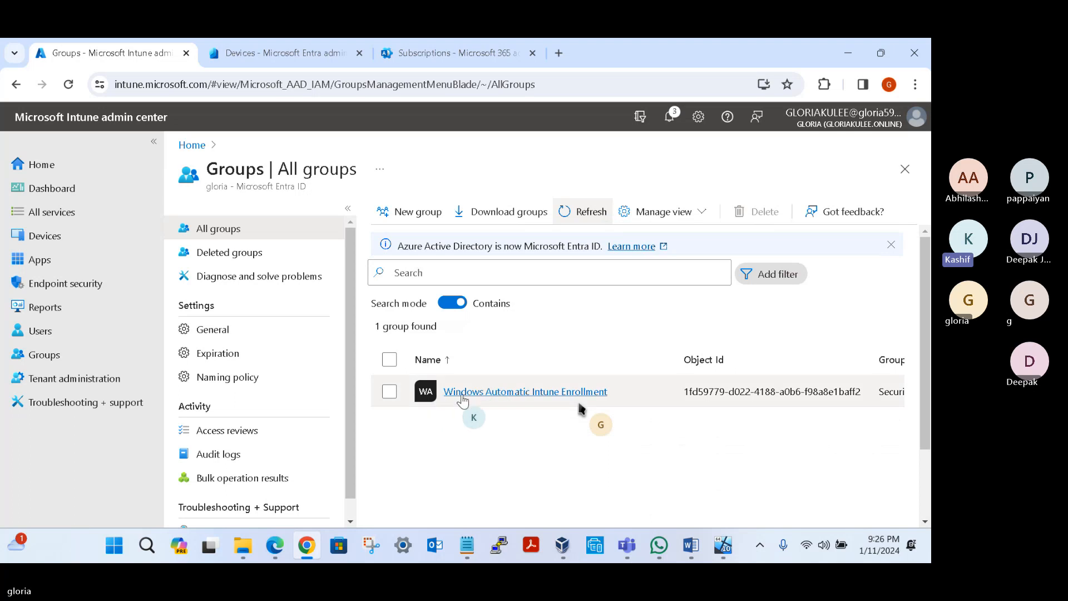
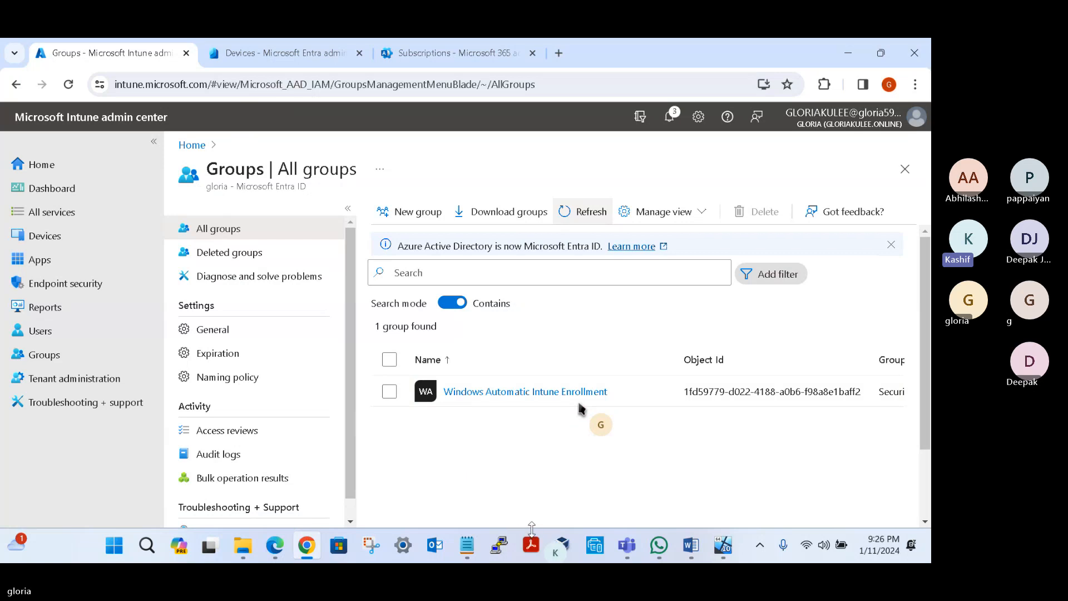
Step: Switch to the running DESWVM001 virtual machine in VirtualBox and power it off
mouse_move(721, 550)
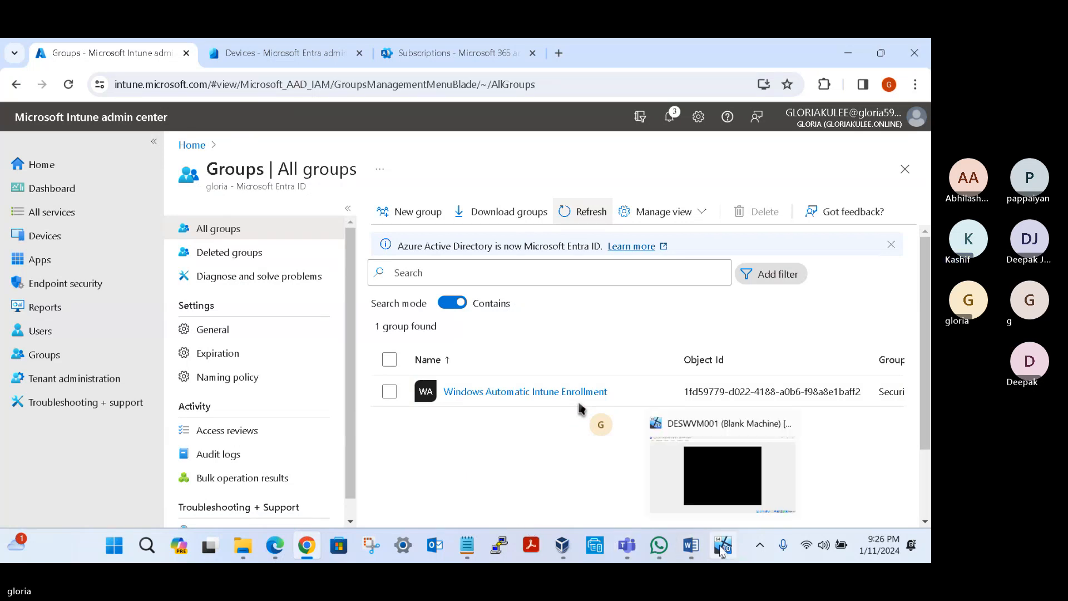
left_click(729, 483)
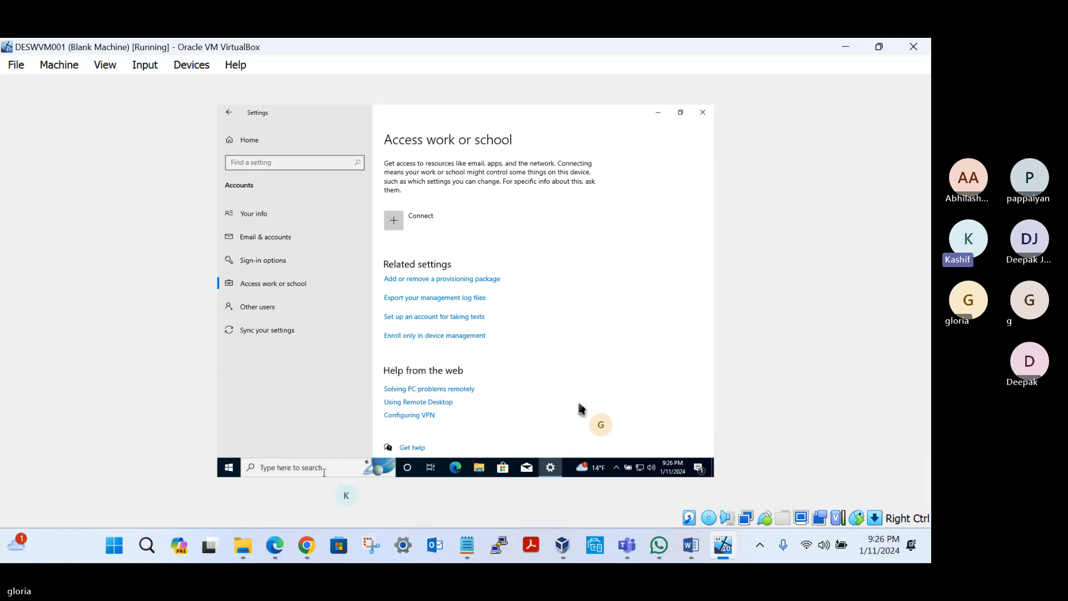
left_click(563, 546)
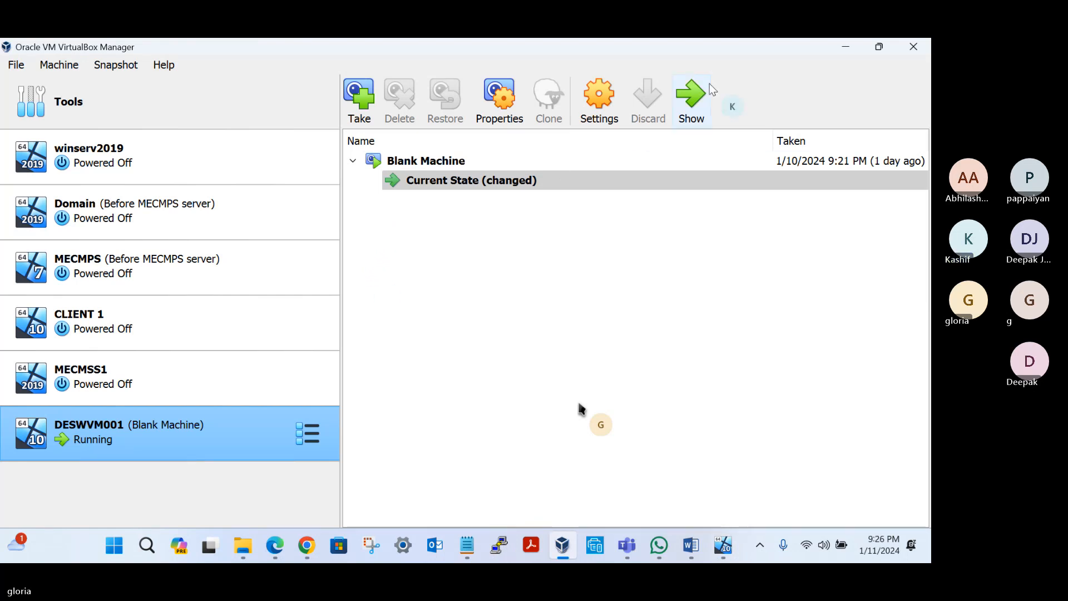
left_click(845, 47)
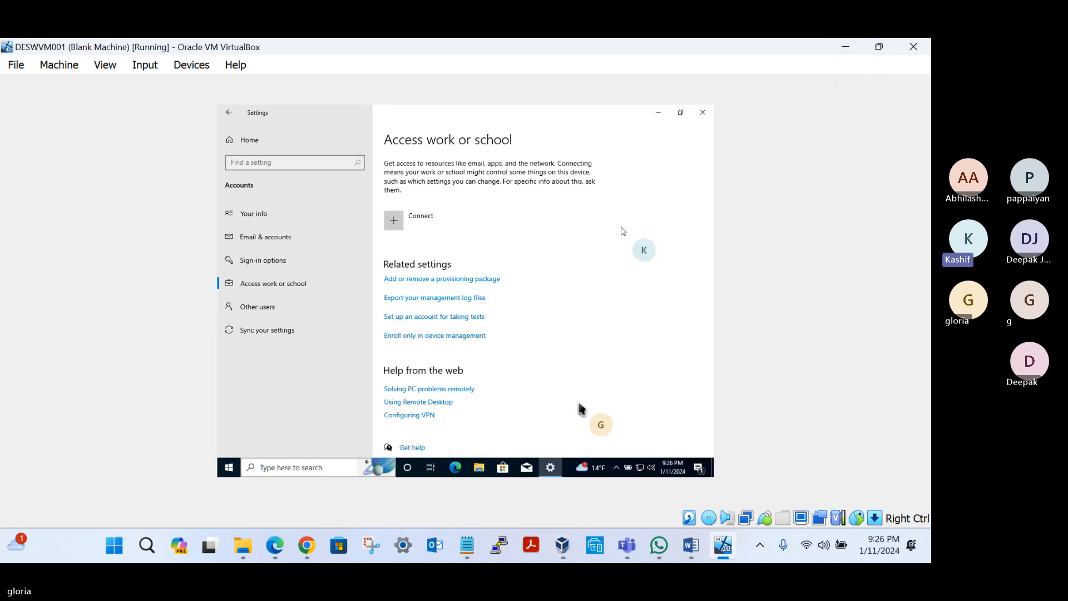
left_click(402, 225)
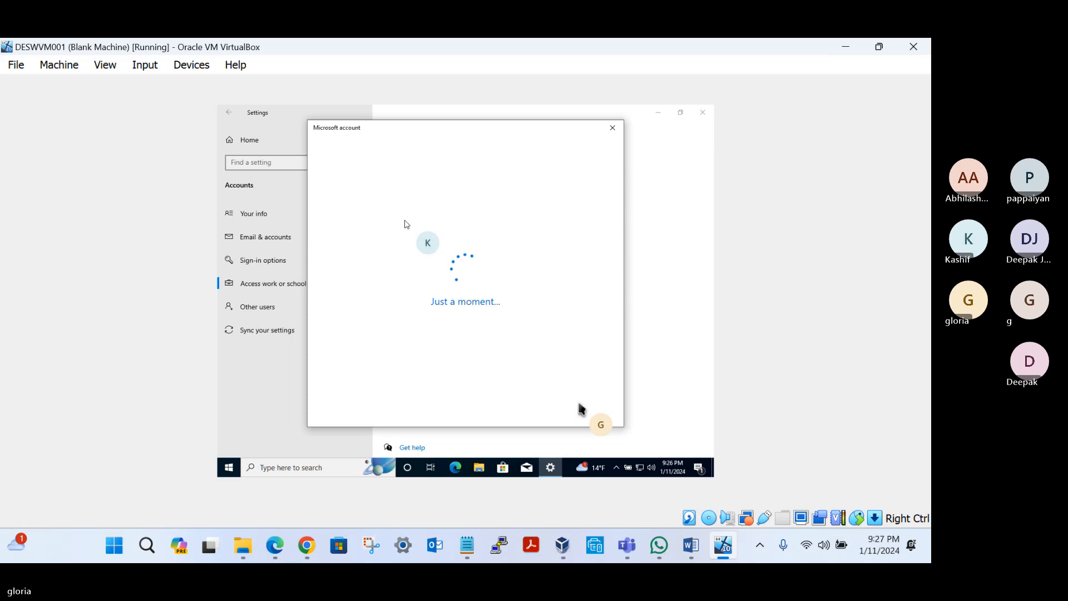
left_click(613, 128)
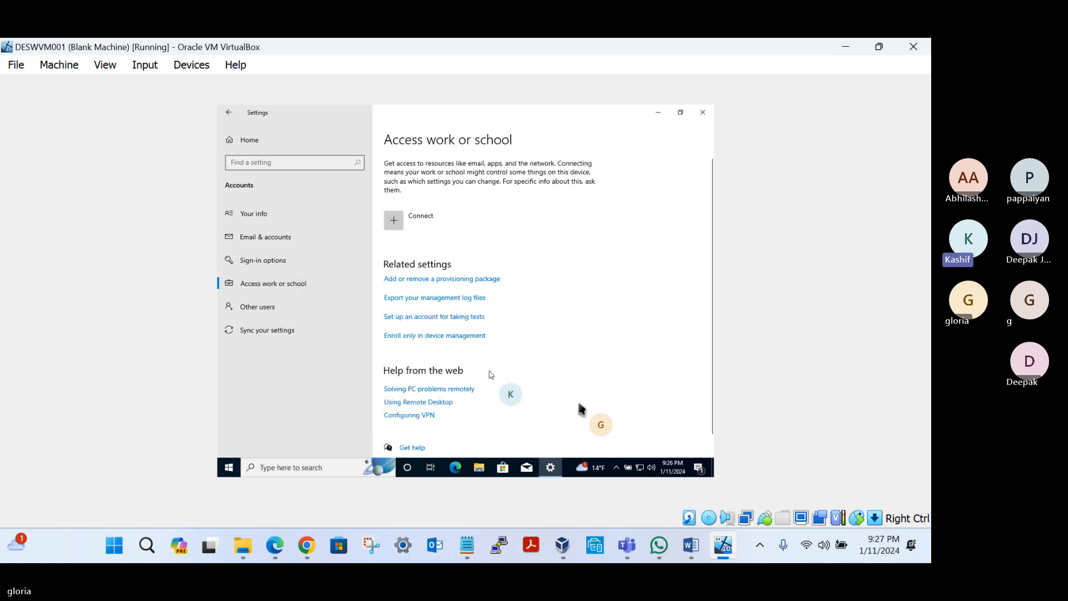
left_click(16, 66)
left_click(34, 144)
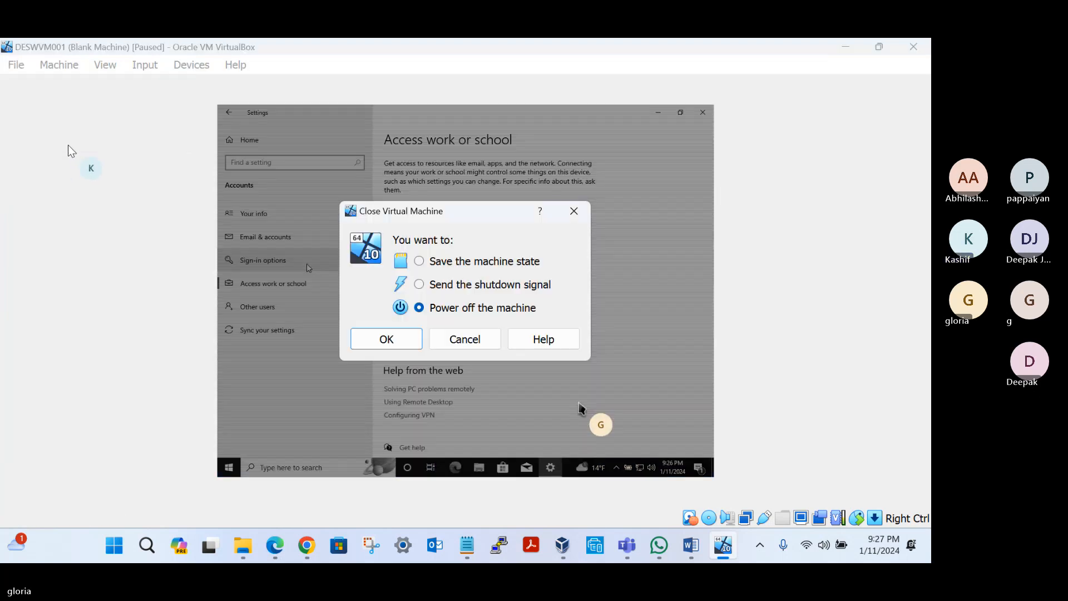
left_click(399, 340)
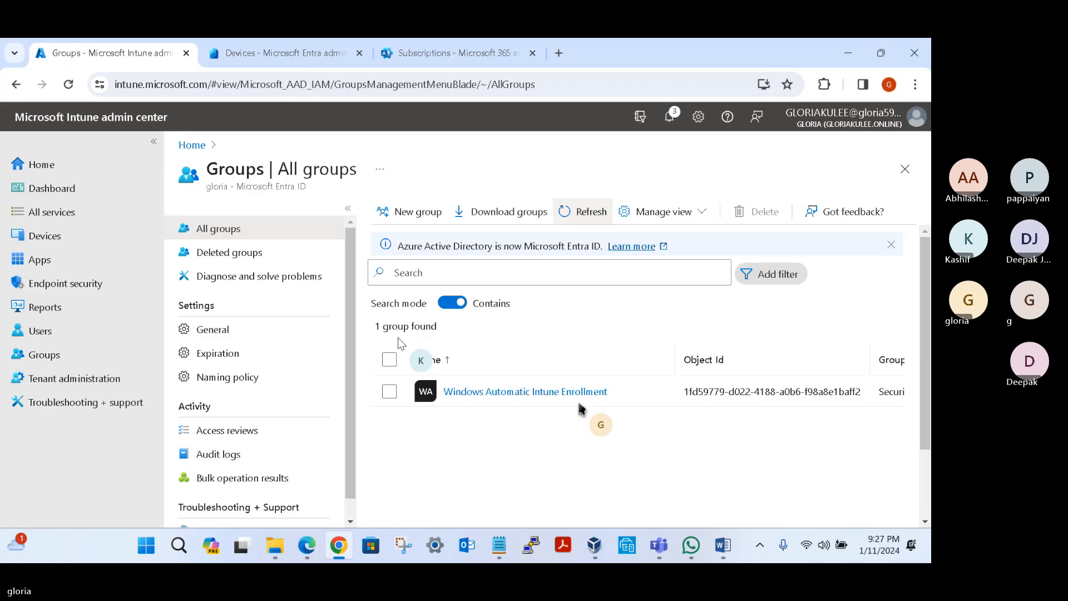
Step: Restore DESWVM001 to the Blank Machine snapshot in VirtualBox Manager without saving a snapshot of the current state, and start the machine
left_click(595, 551)
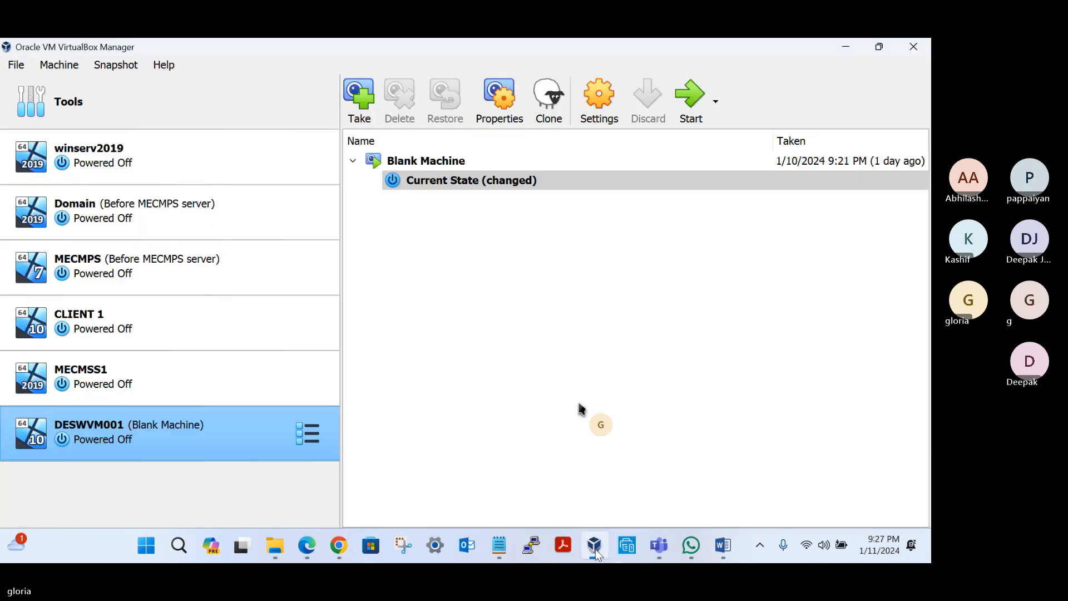
left_click(423, 183)
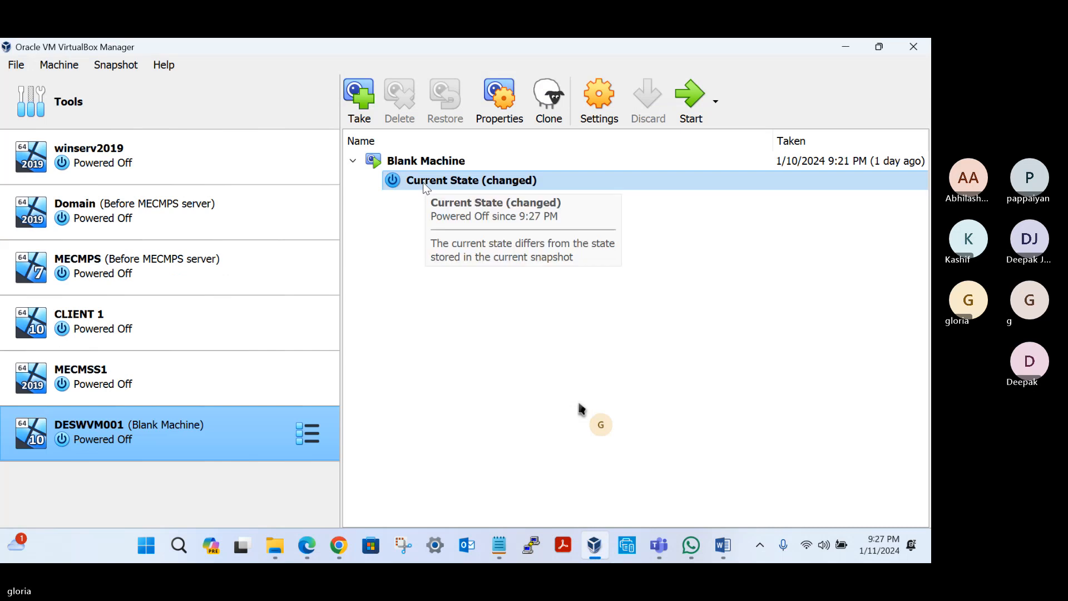
left_click(418, 163)
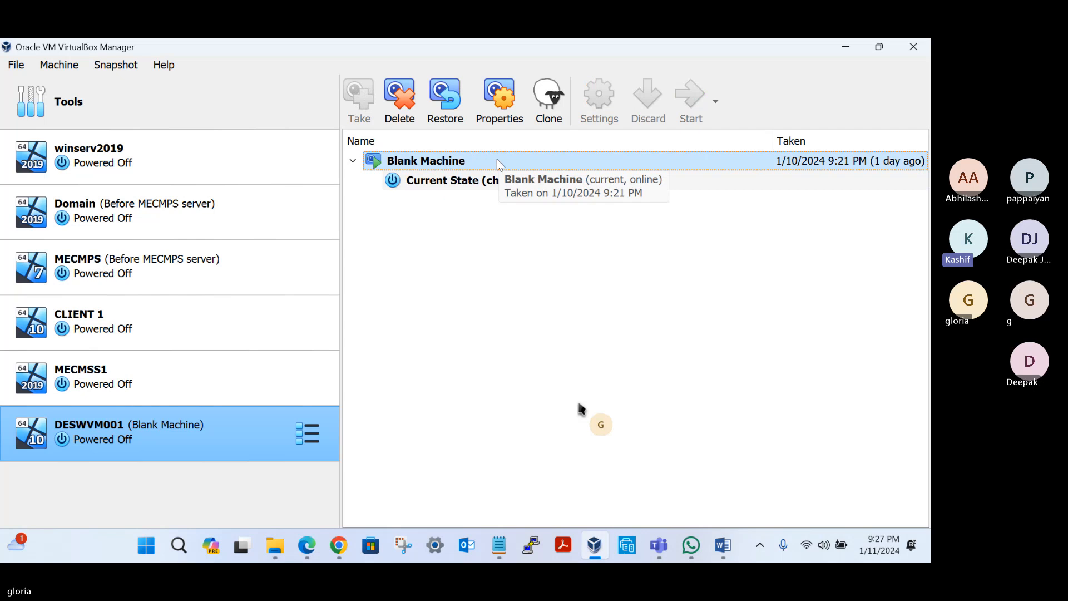
left_click(445, 98)
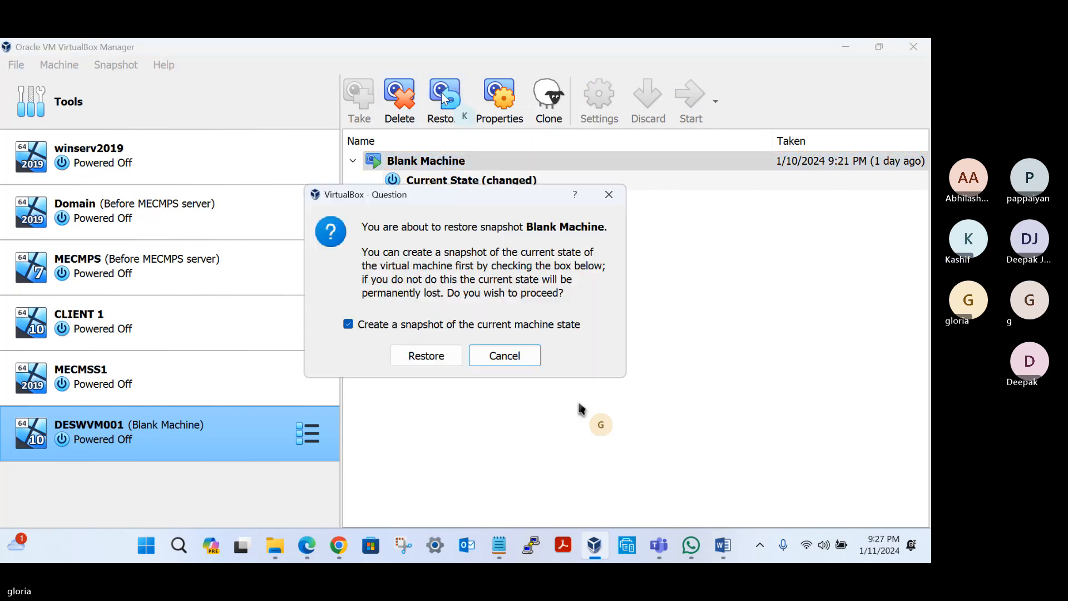
left_click(370, 329)
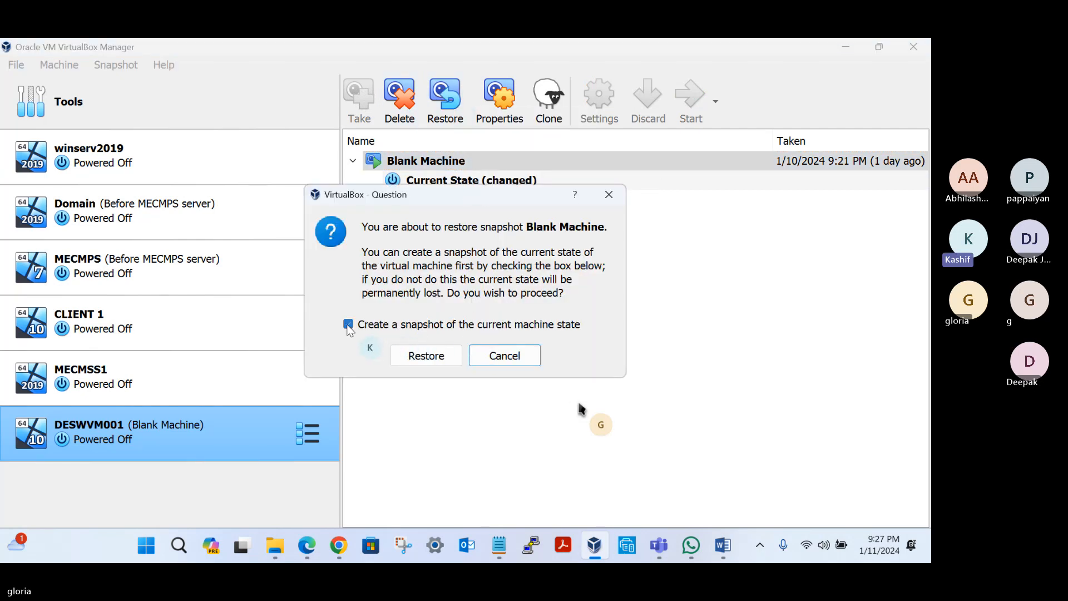
left_click(432, 356)
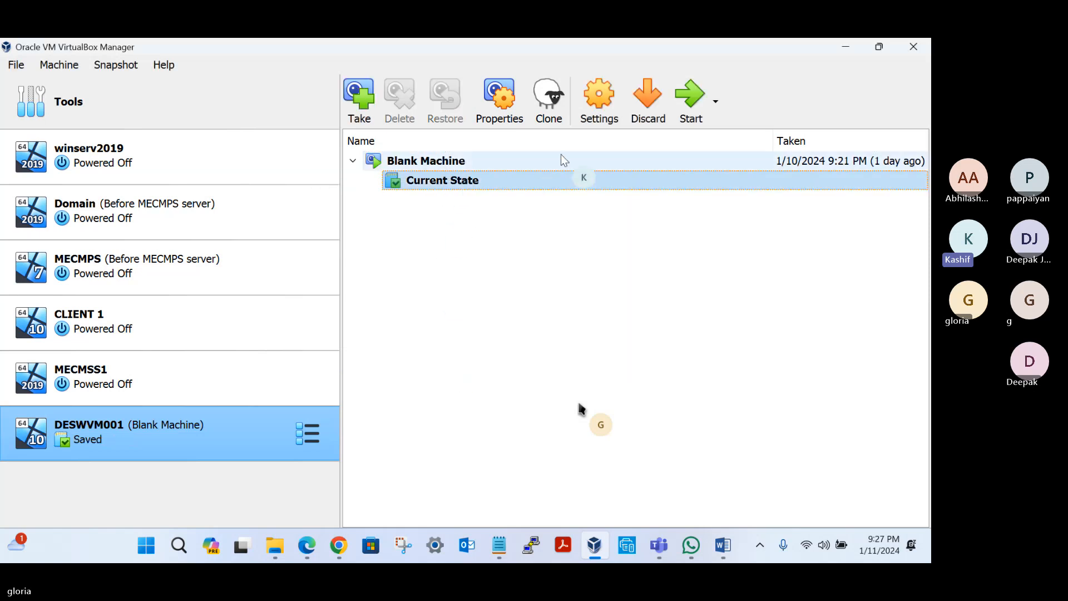
left_click(689, 100)
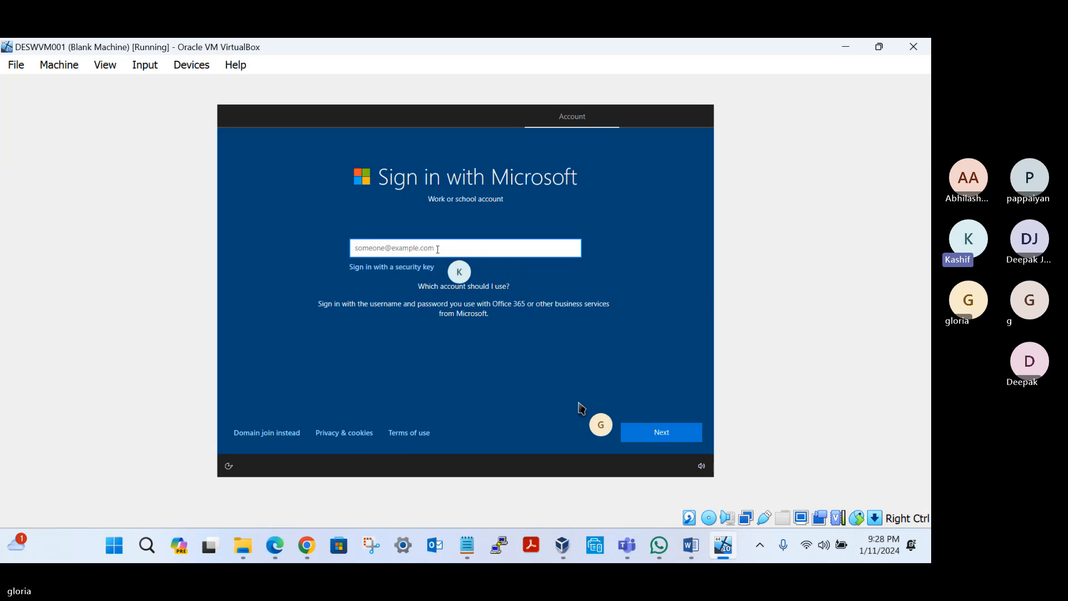
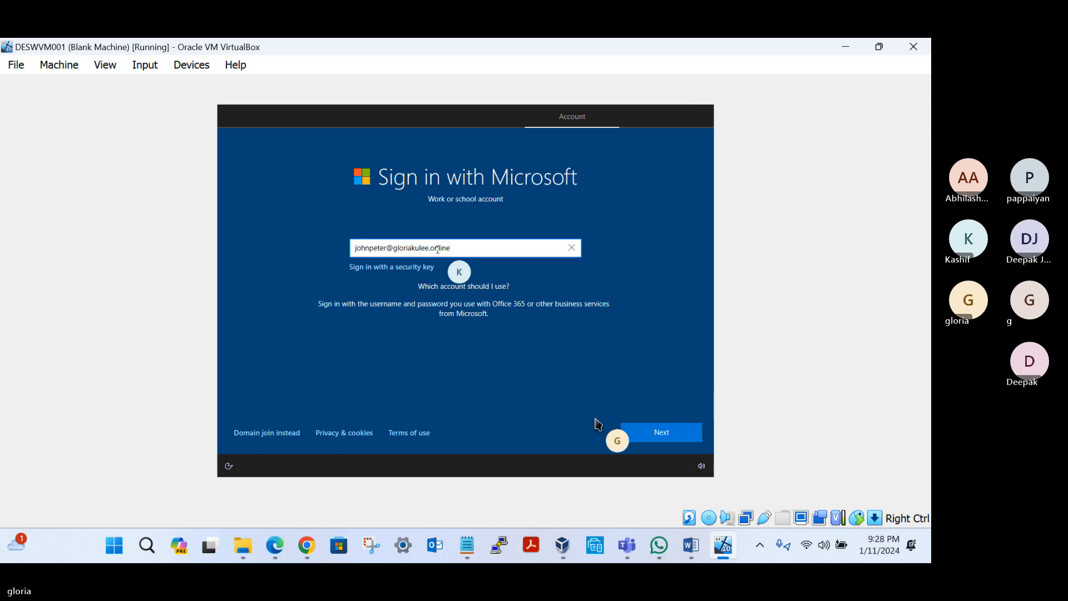
Step: Enter the user's work account e-mail in the Windows setup sign-in and continue to the password page
left_click(637, 431)
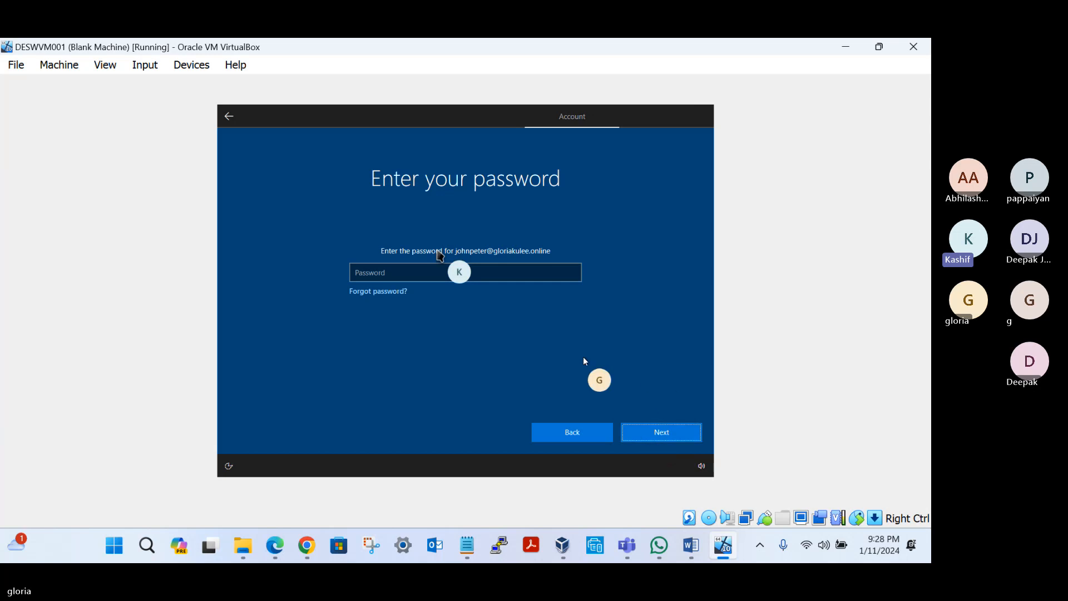
Step: Try to sign in to Windows setup with the work account password
left_click(396, 274)
type("***")
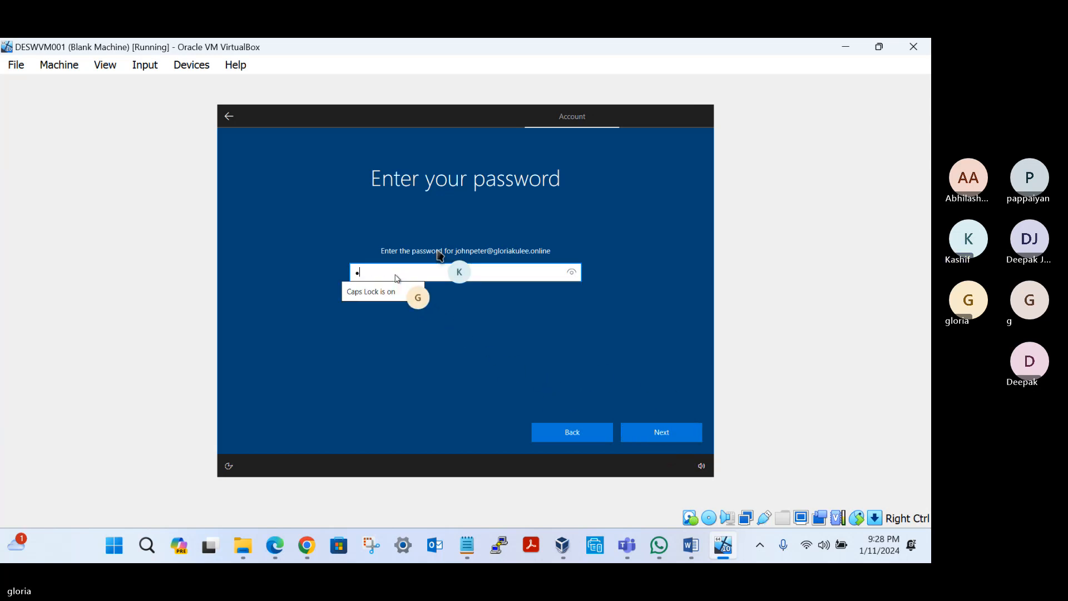
type("*****")
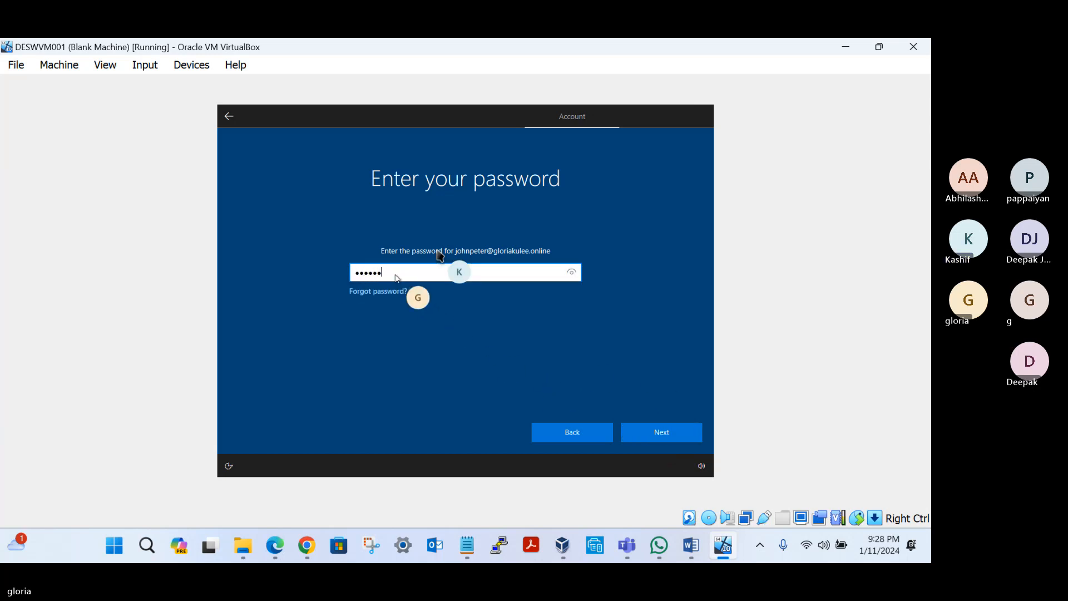
type("****")
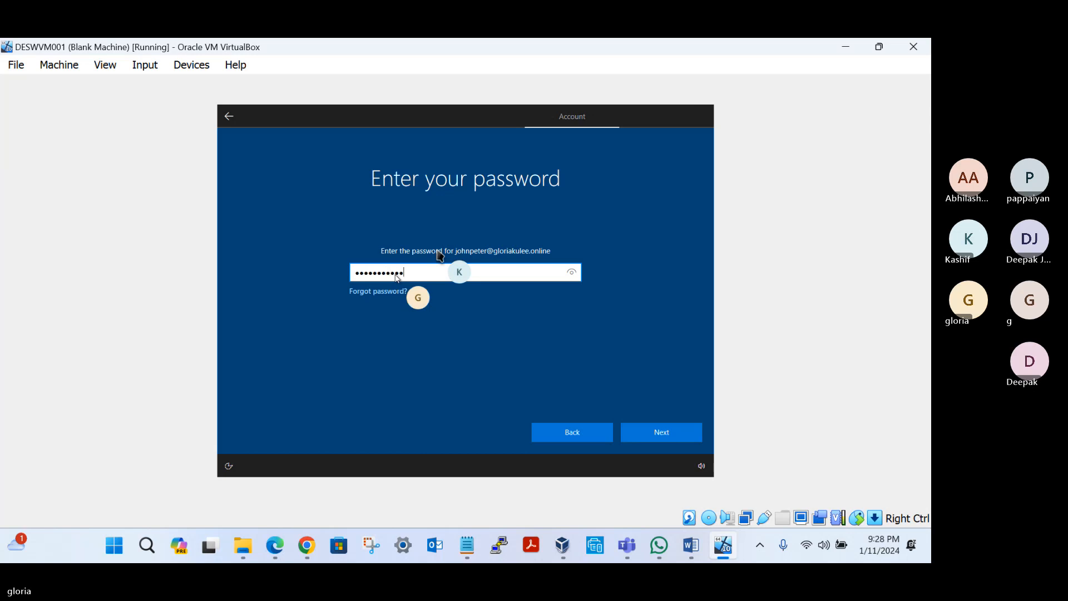
left_click(645, 433)
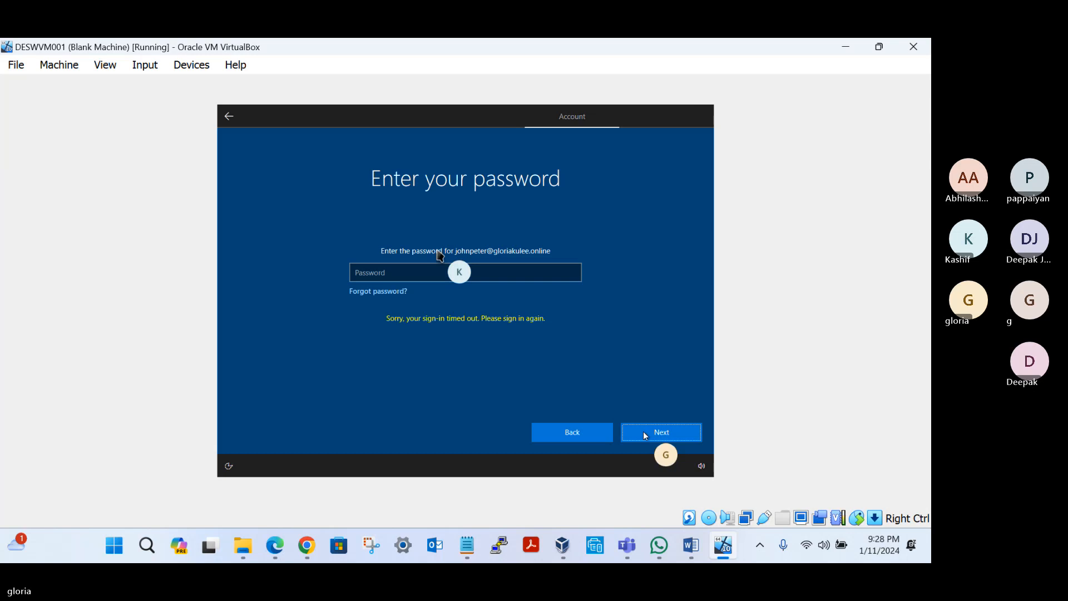
Step: Enter the work account password again, submit it, and accept the device's default privacy settings
left_click(388, 270)
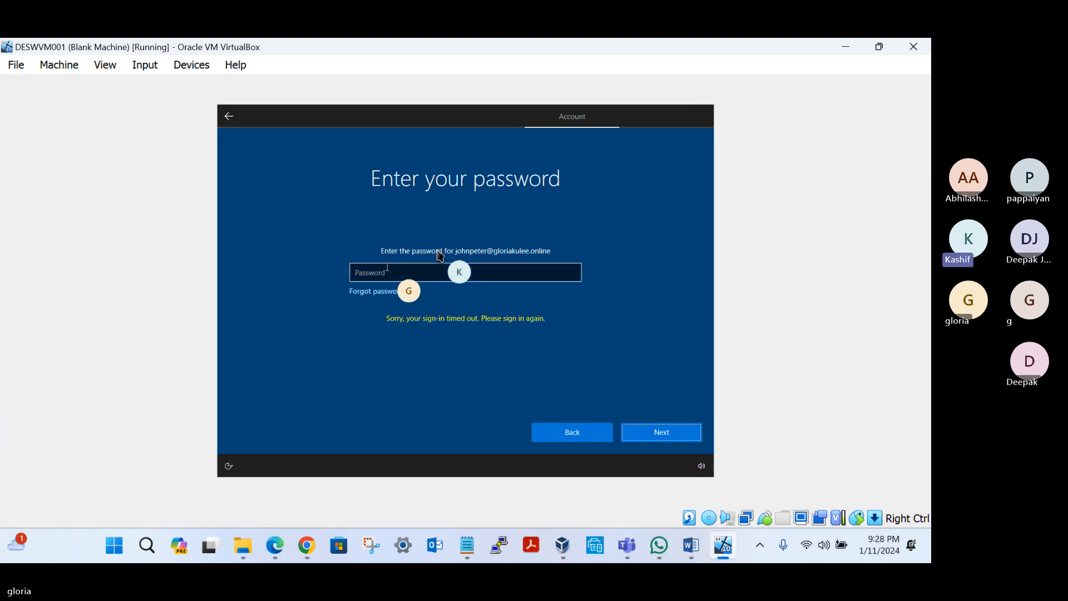
left_click(387, 269)
type("••••••")
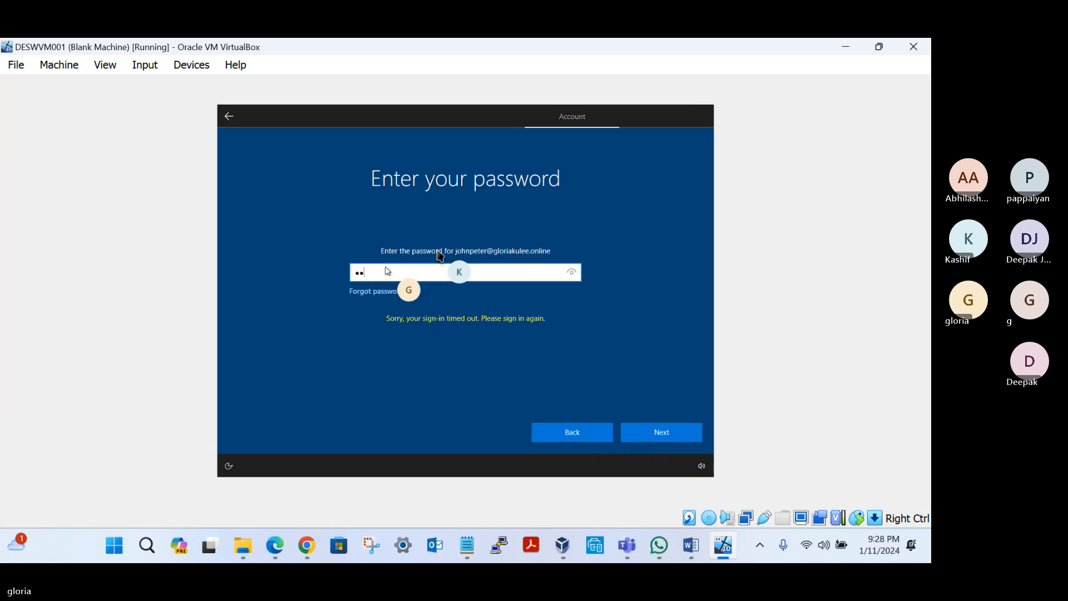
type("•••••")
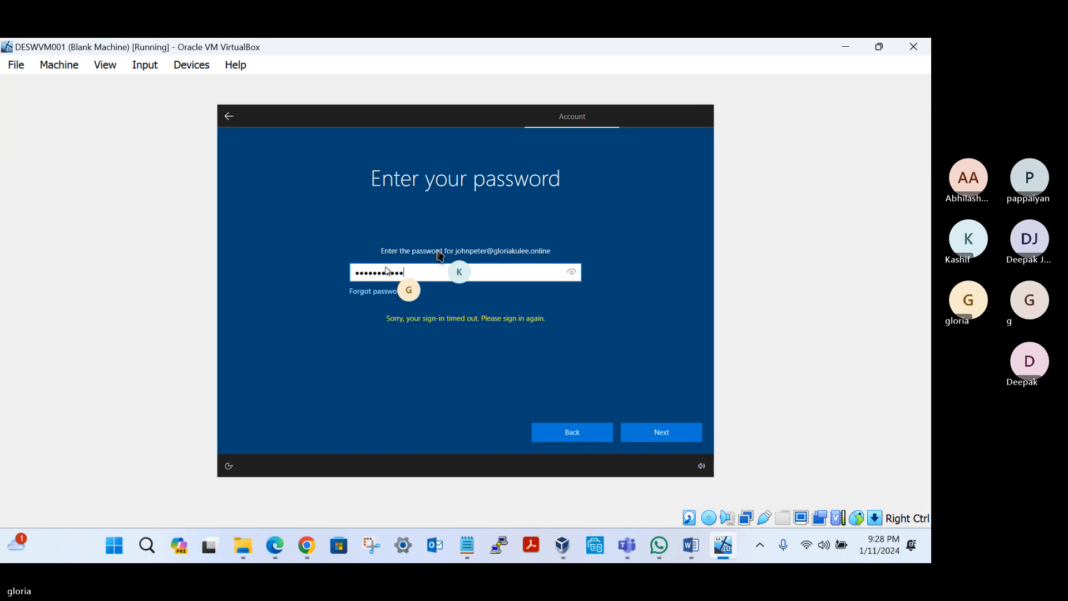
left_click(654, 433)
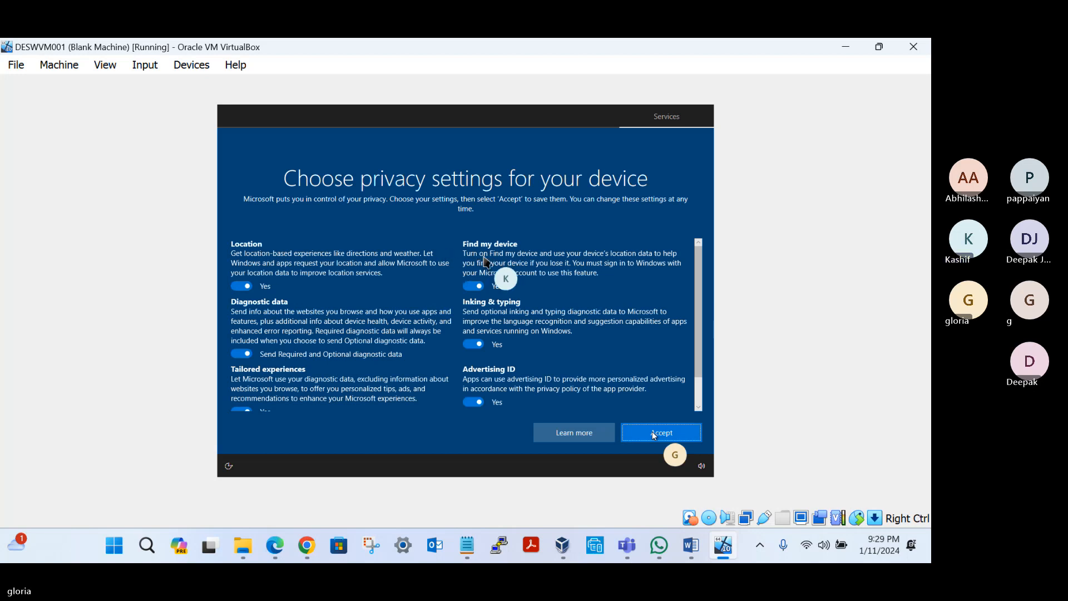
left_click(654, 436)
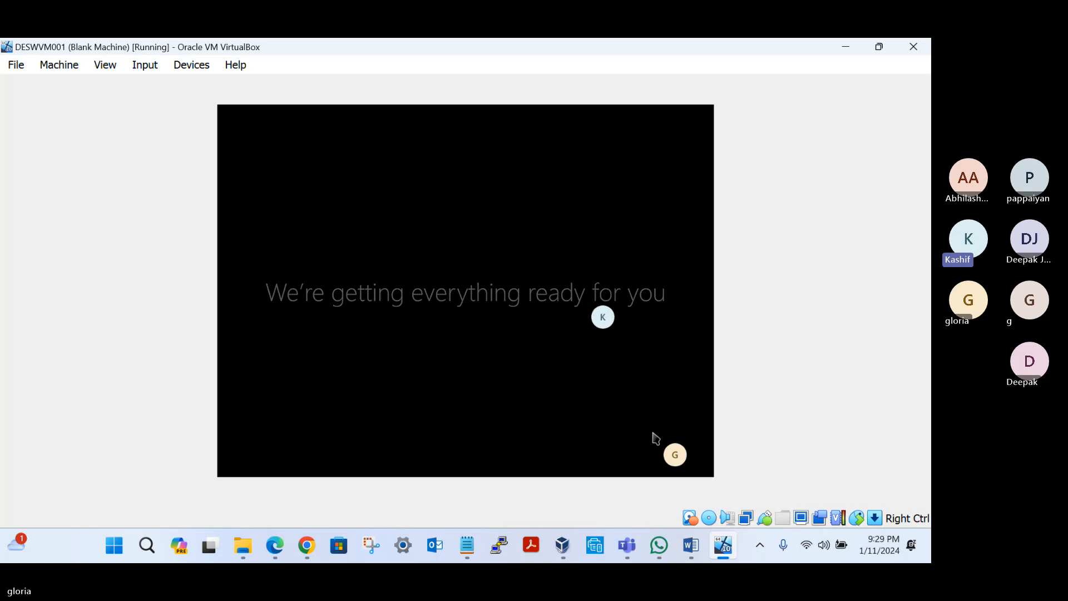
Step: Switch to the Microsoft Entra admin center in Chrome, refresh All devices, and examine the desktop entries' join type, owner and MDM
left_click(309, 548)
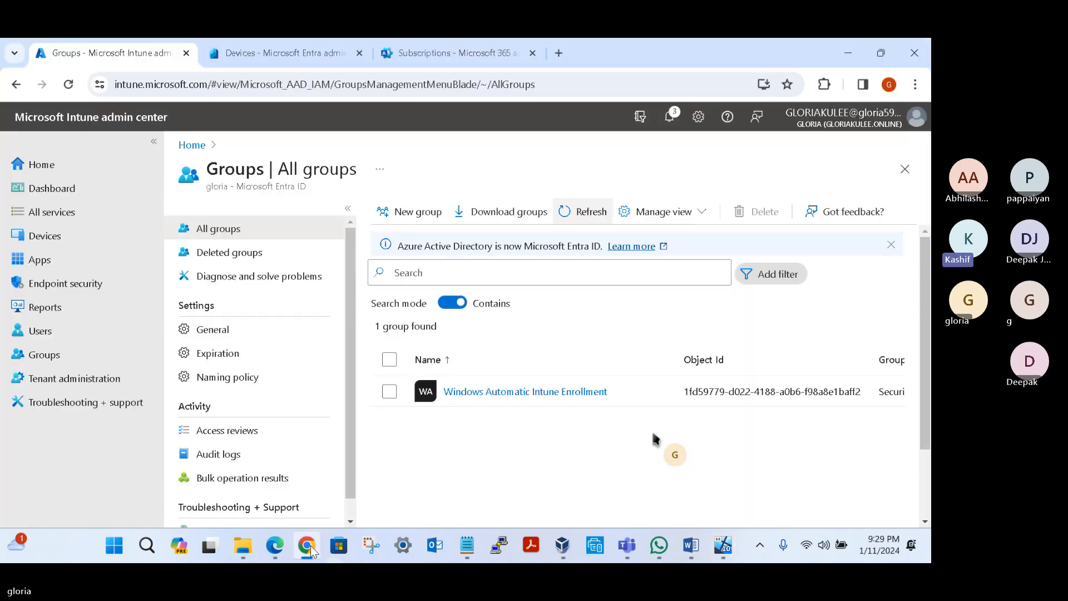
left_click(262, 56)
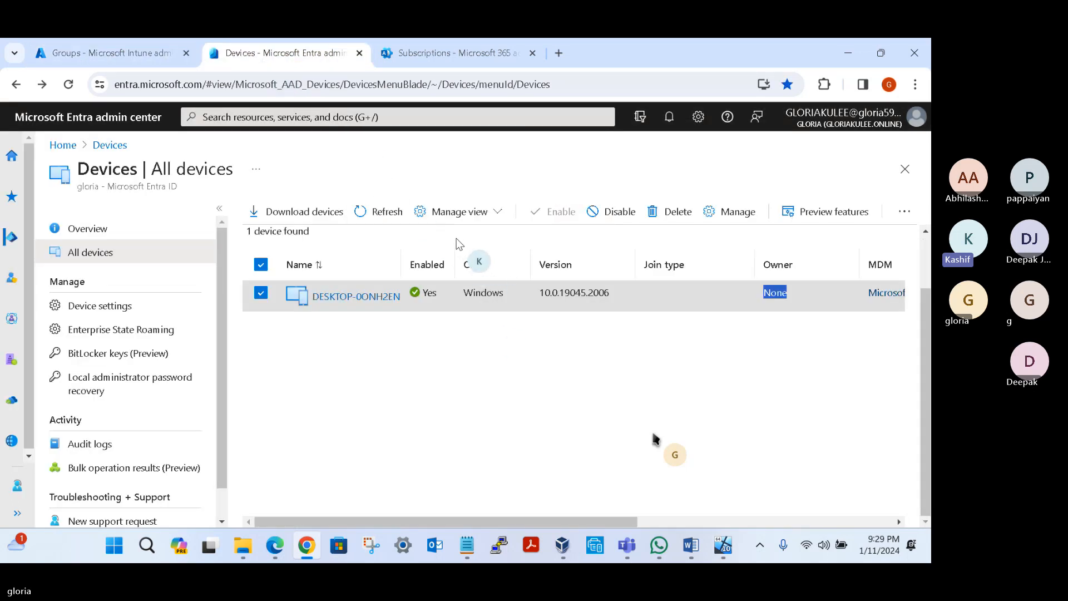
left_click(371, 212)
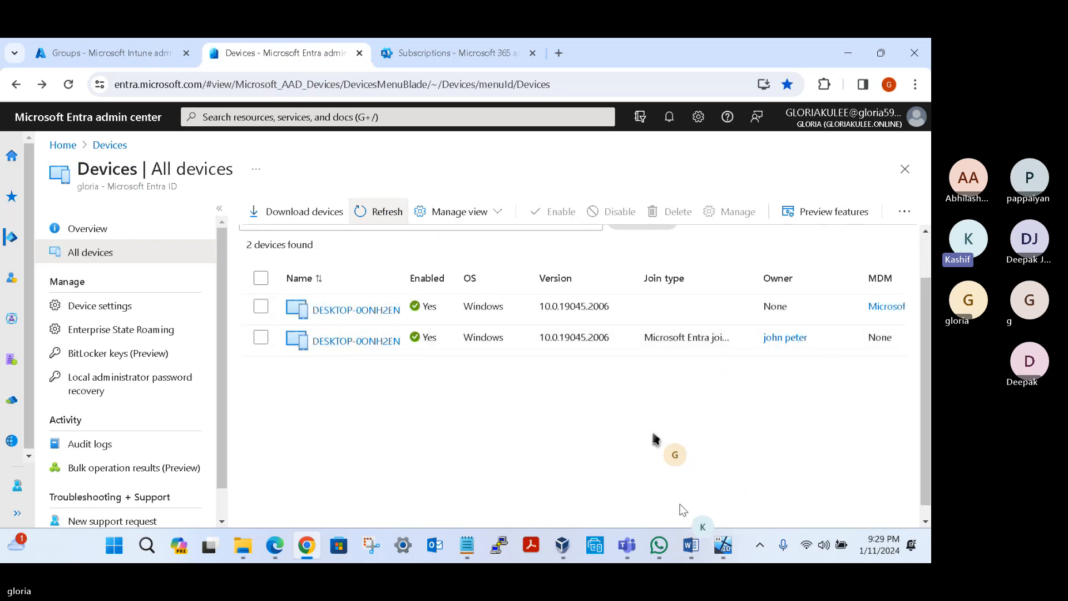
left_click_drag(723, 339, 644, 335)
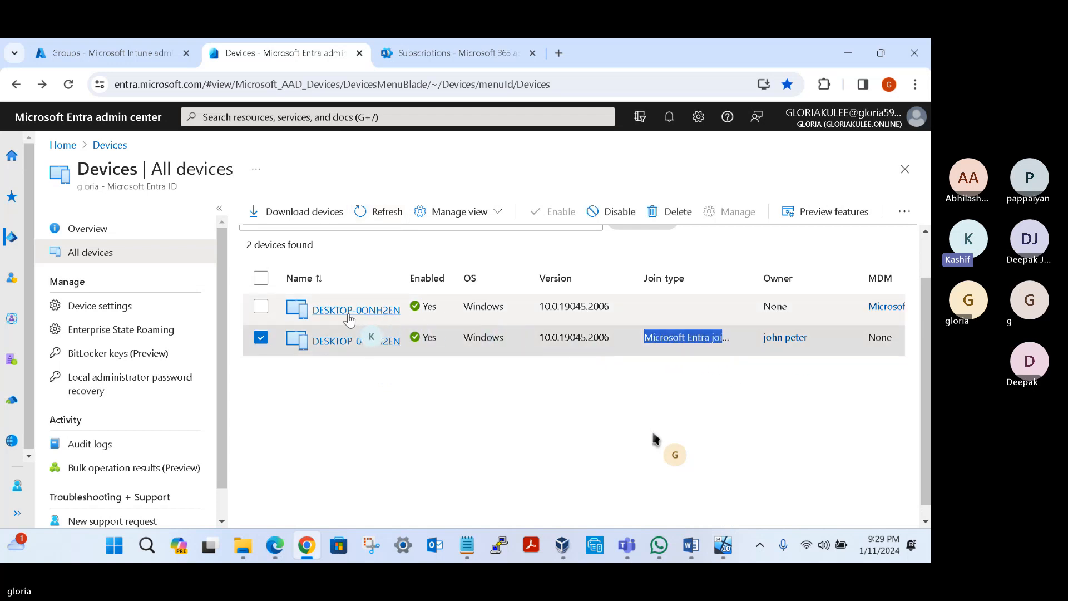
left_click(260, 337)
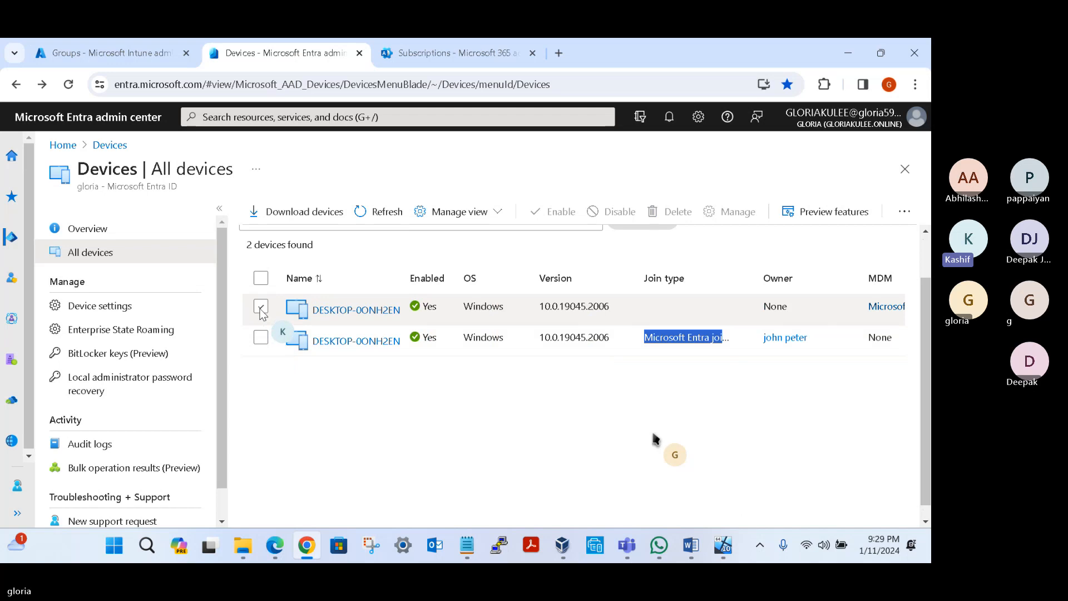
left_click_drag(922, 464, 924, 478)
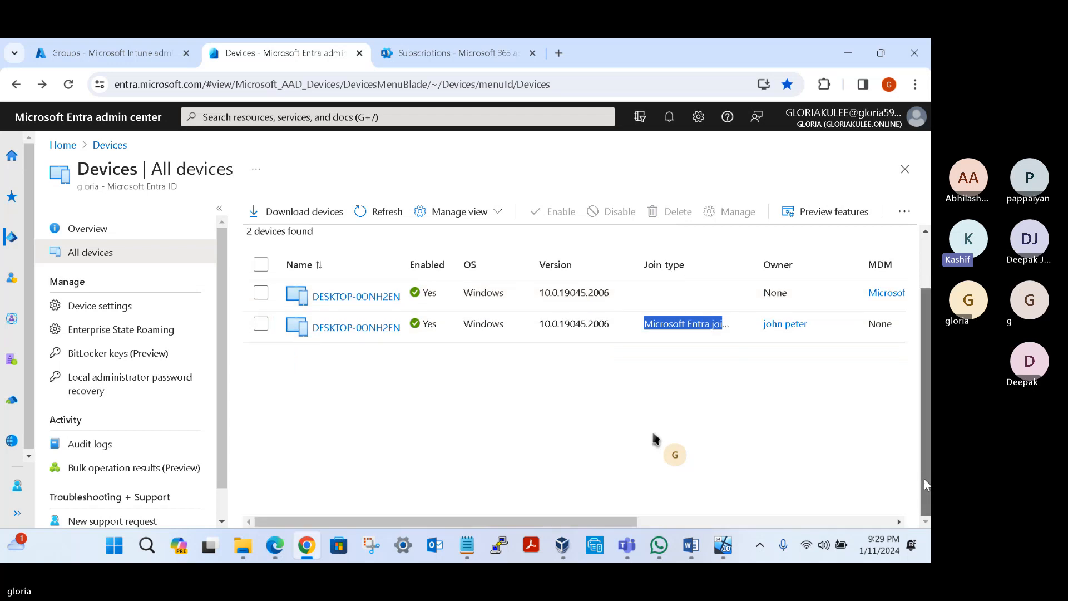
left_click_drag(620, 524, 362, 515)
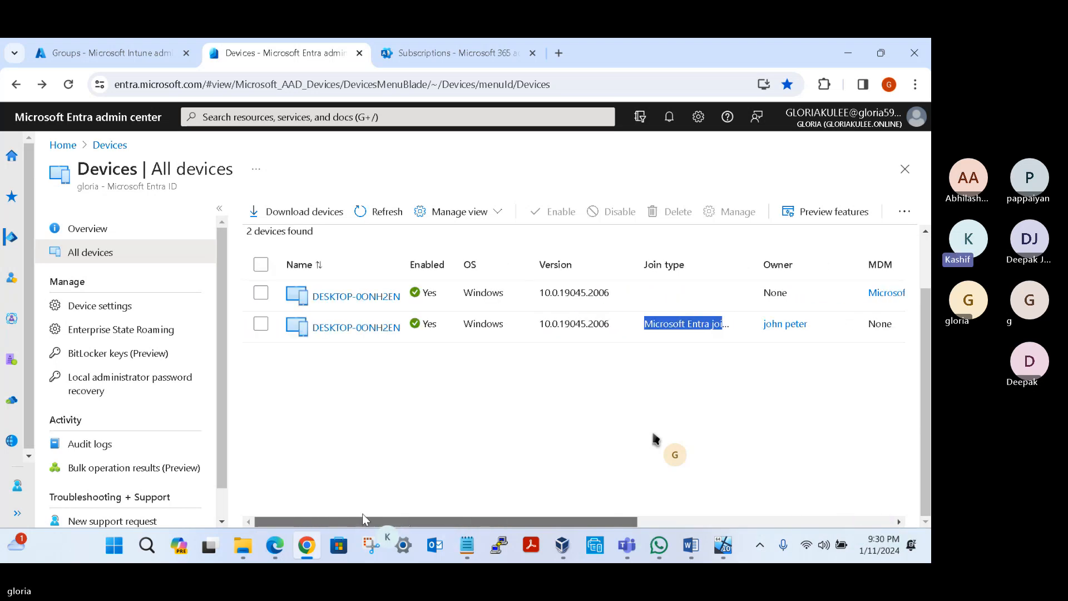
Step: Open the properties of the Microsoft Entra joined desktop, review its join, MDM and group details, and return to All devices
left_click(359, 329)
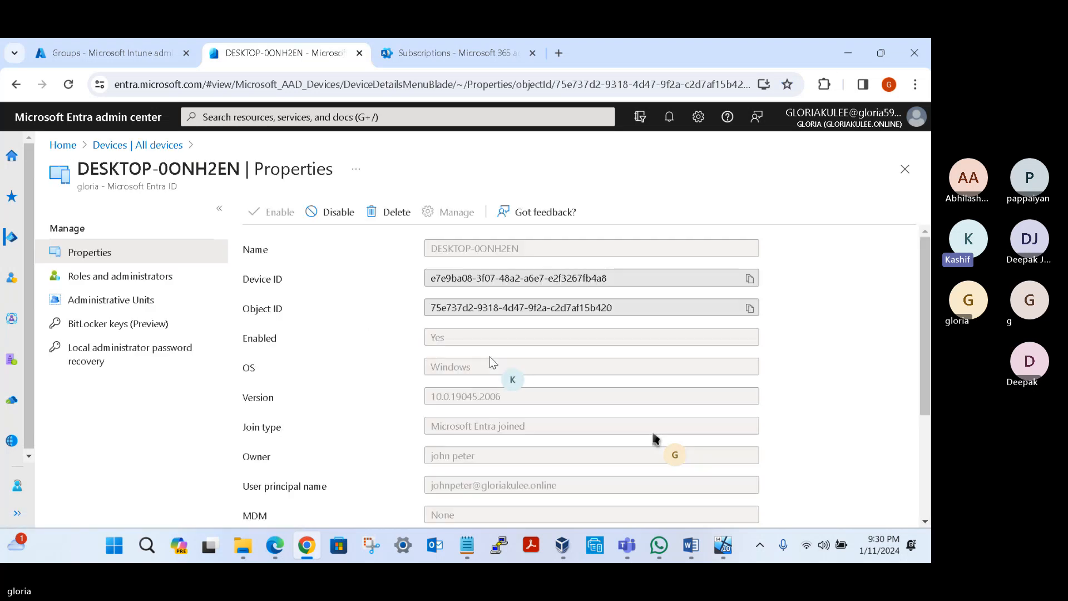
scroll(489, 361, "down", 3)
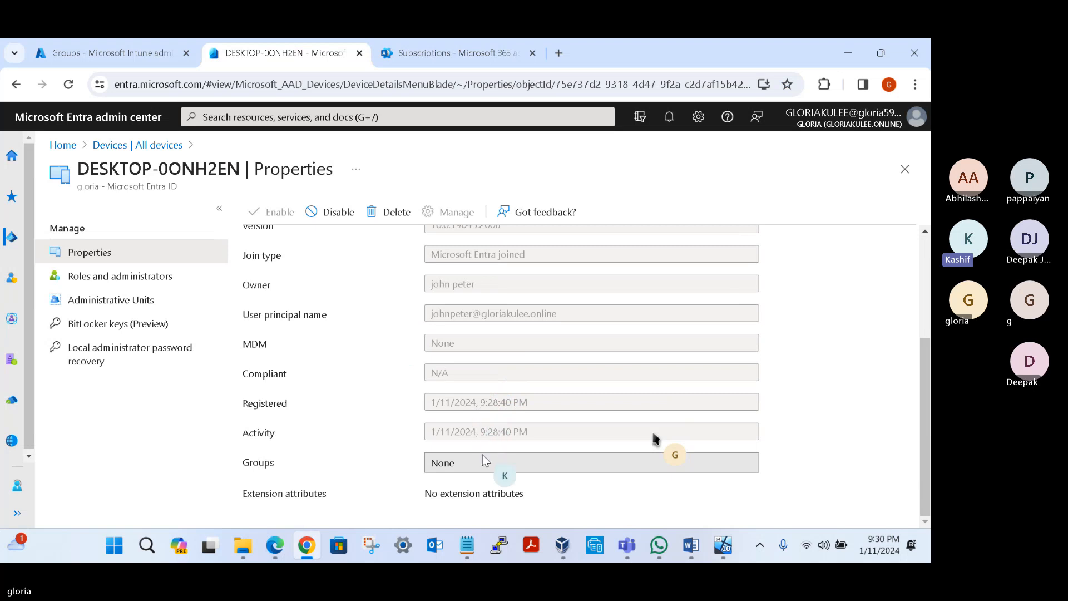
scroll(490, 388, "up", 3)
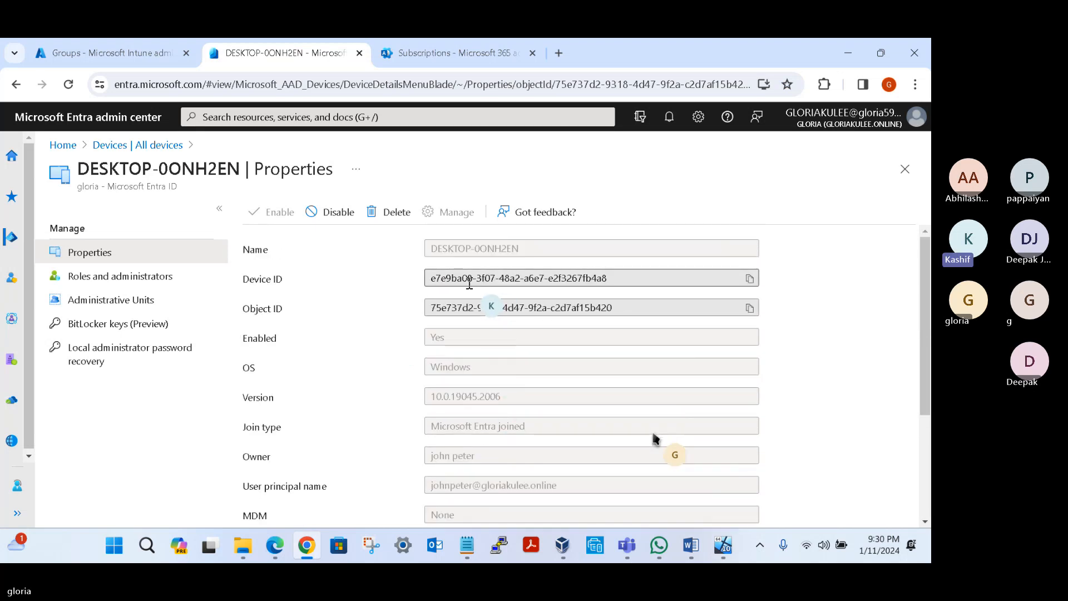
left_click(16, 84)
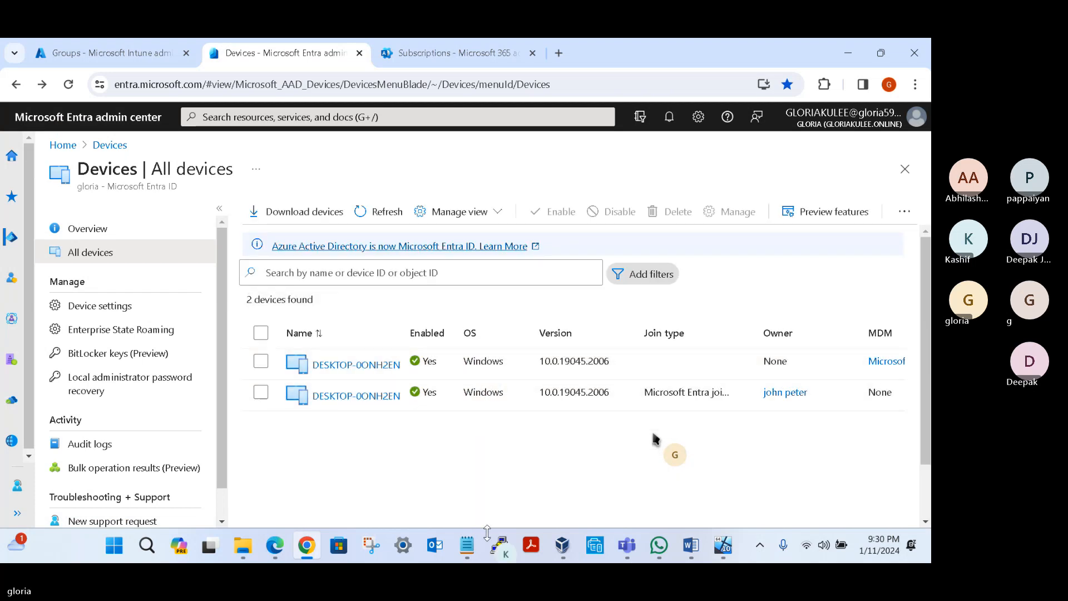
Step: Switch to the Microsoft Intune admin center and review the overview of the Windows Automatic Intune Enrollment group
left_click(128, 55)
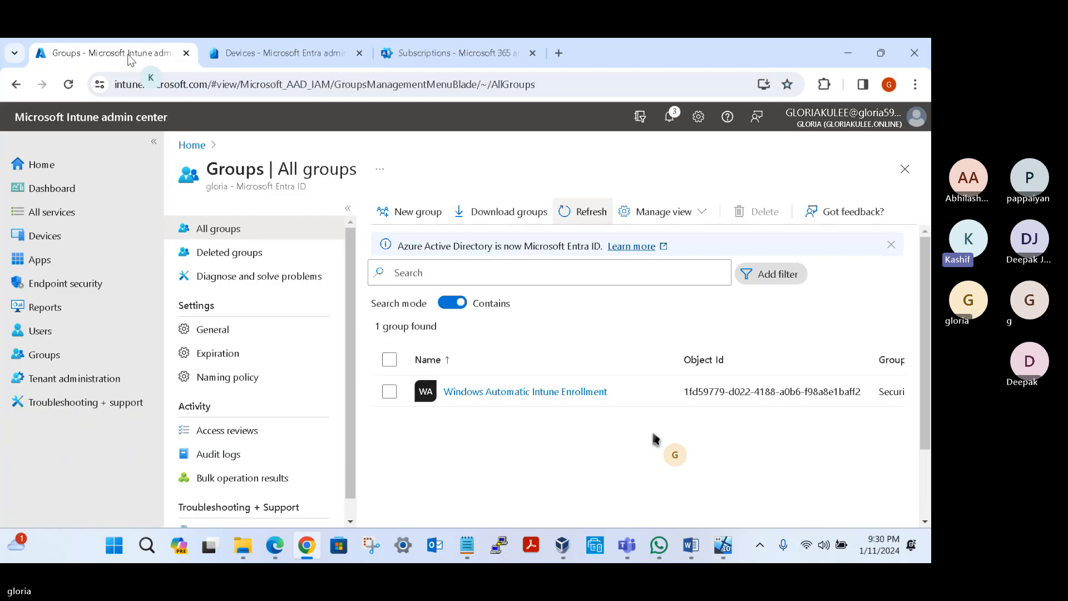
left_click(547, 392)
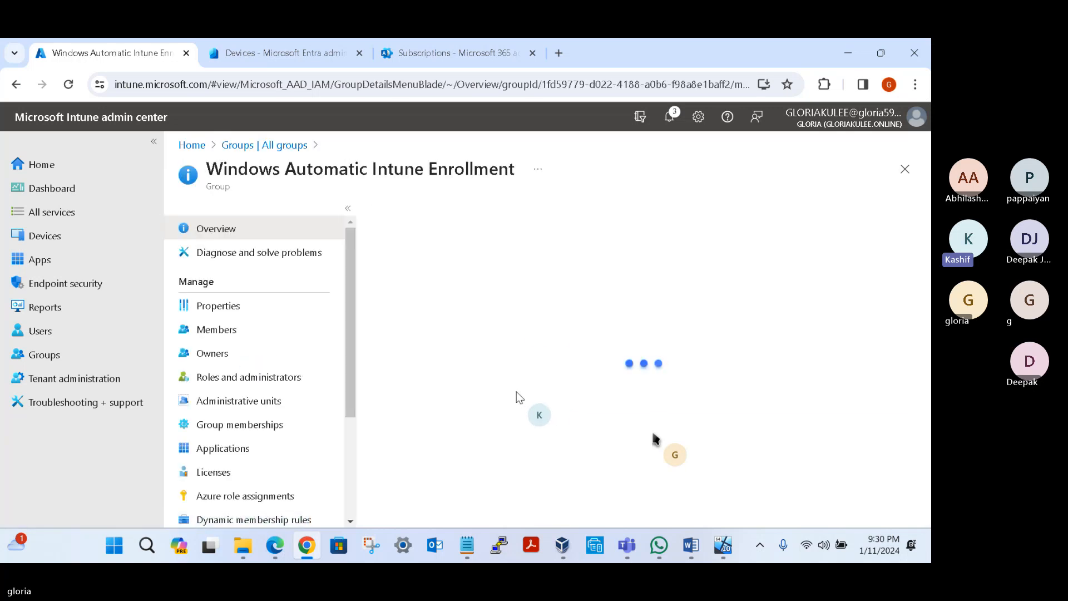
scroll(557, 411, "down", 3)
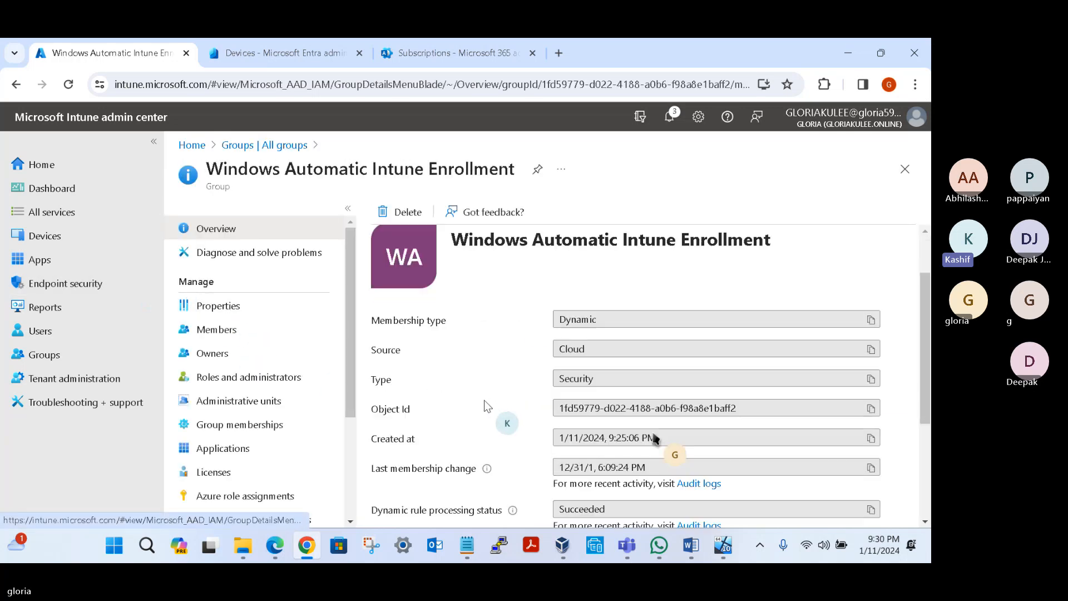
scroll(568, 412, "down", 2)
scroll(585, 315, "up", 4)
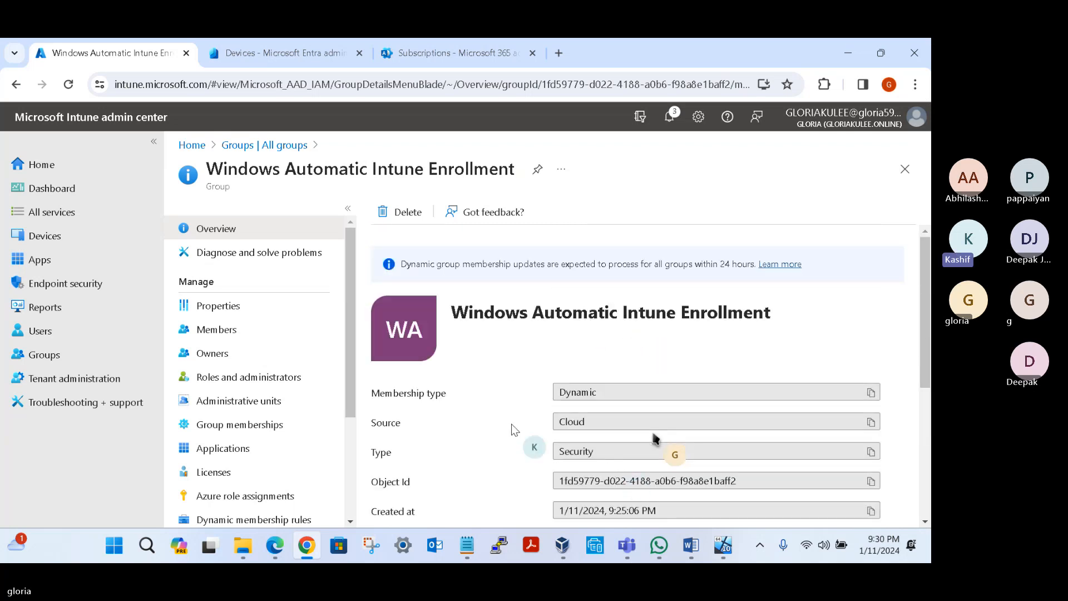
Step: In the Windows Automatic Enrollment settings, set the MDM user scope to Some and assign the Windows Automatic Intune Enrollment group
left_click(50, 237)
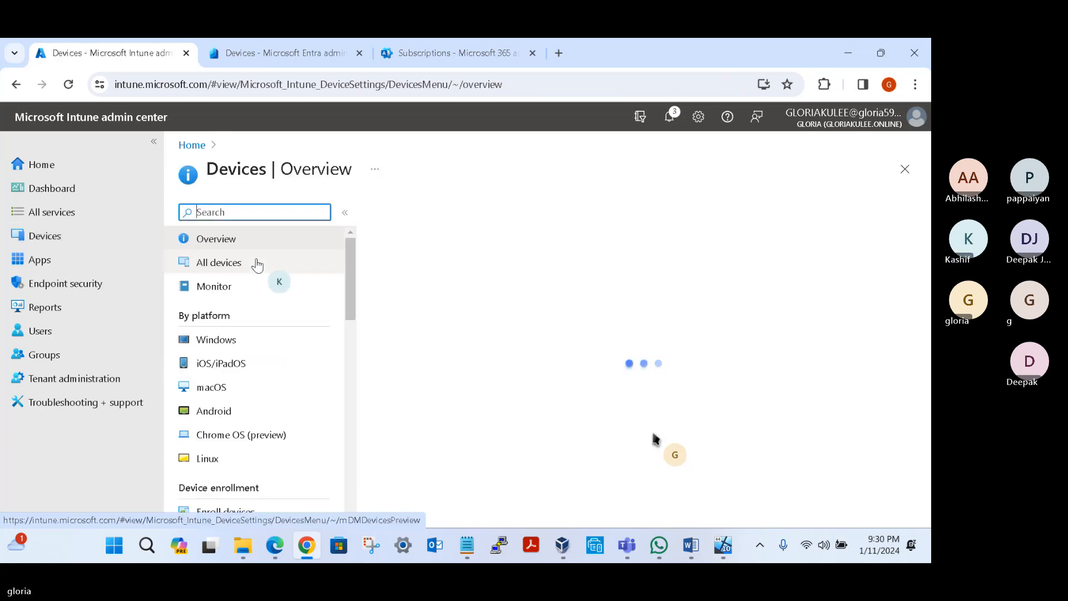
left_click(238, 340)
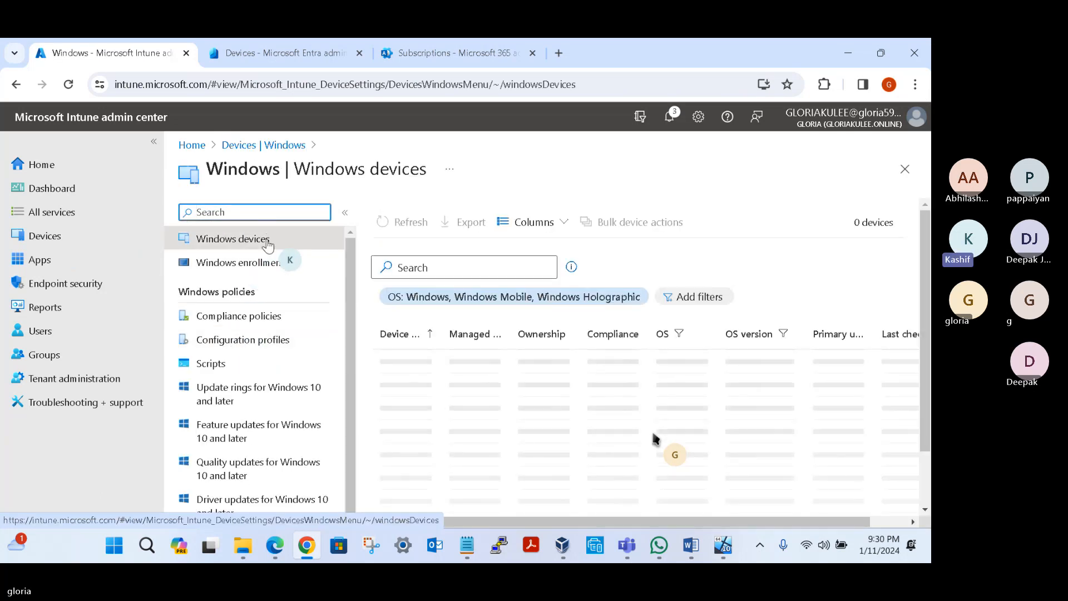
left_click(266, 271)
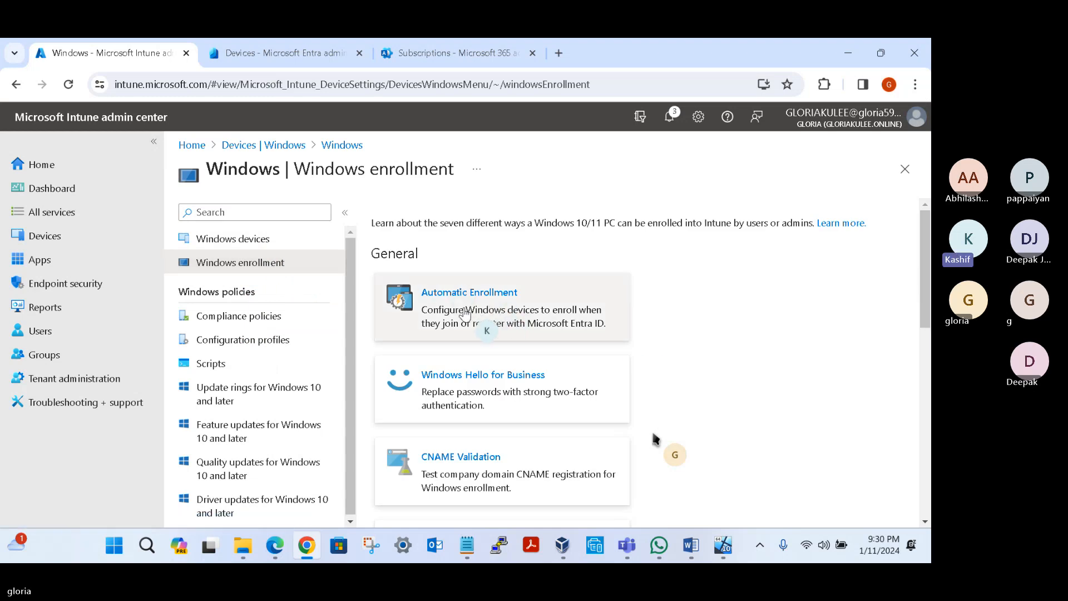
left_click(442, 295)
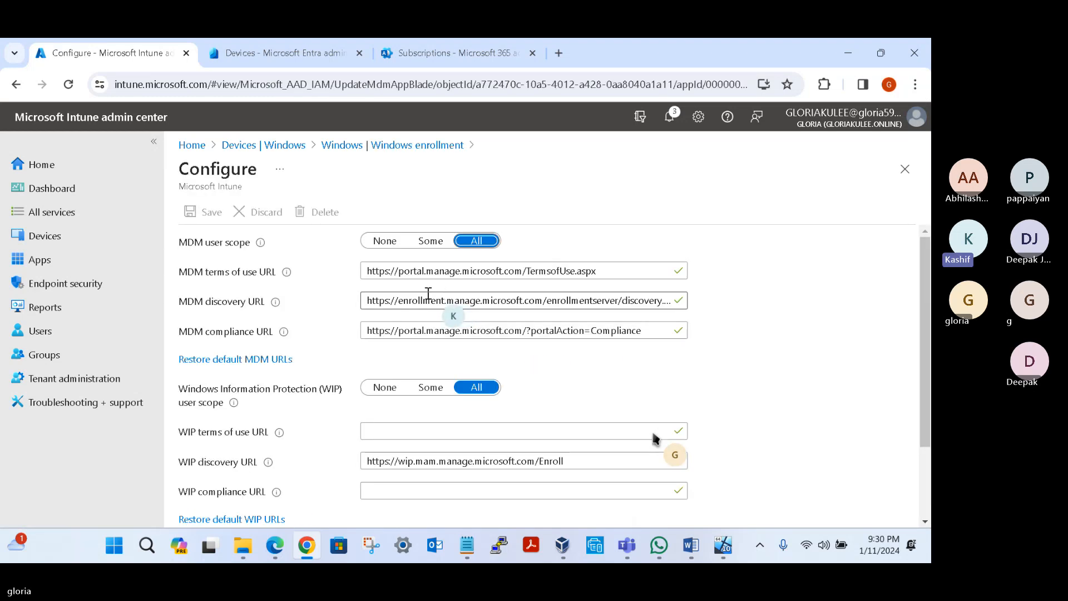
left_click(432, 241)
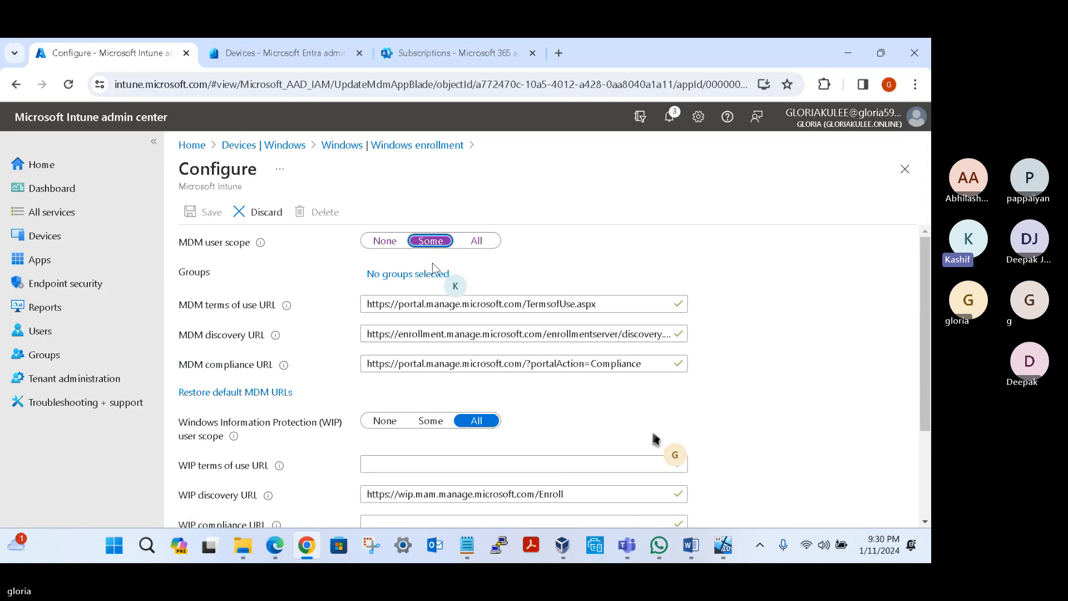
left_click(411, 275)
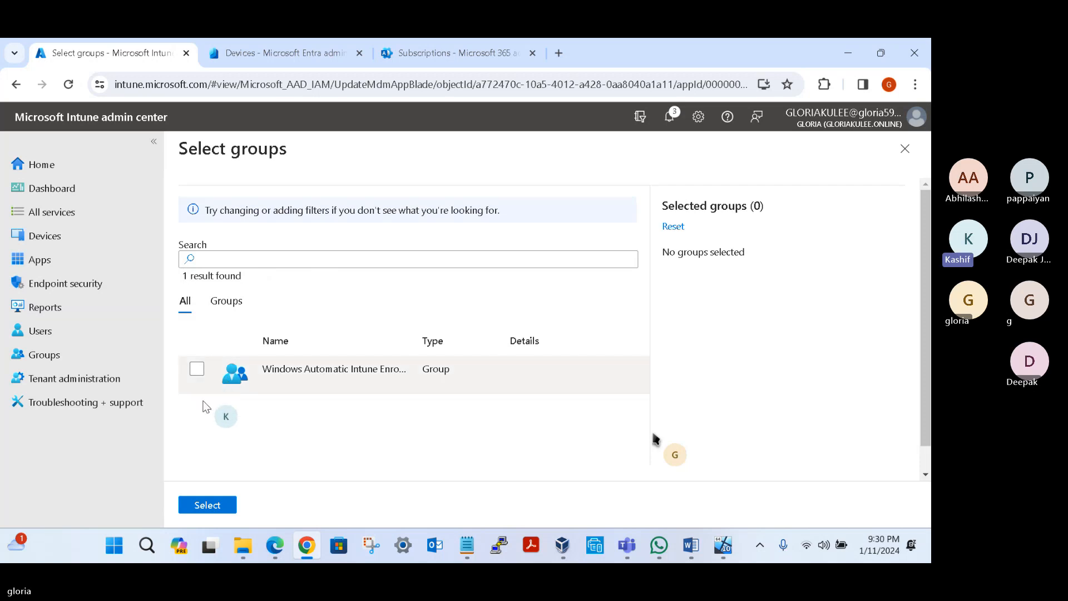
left_click(199, 375)
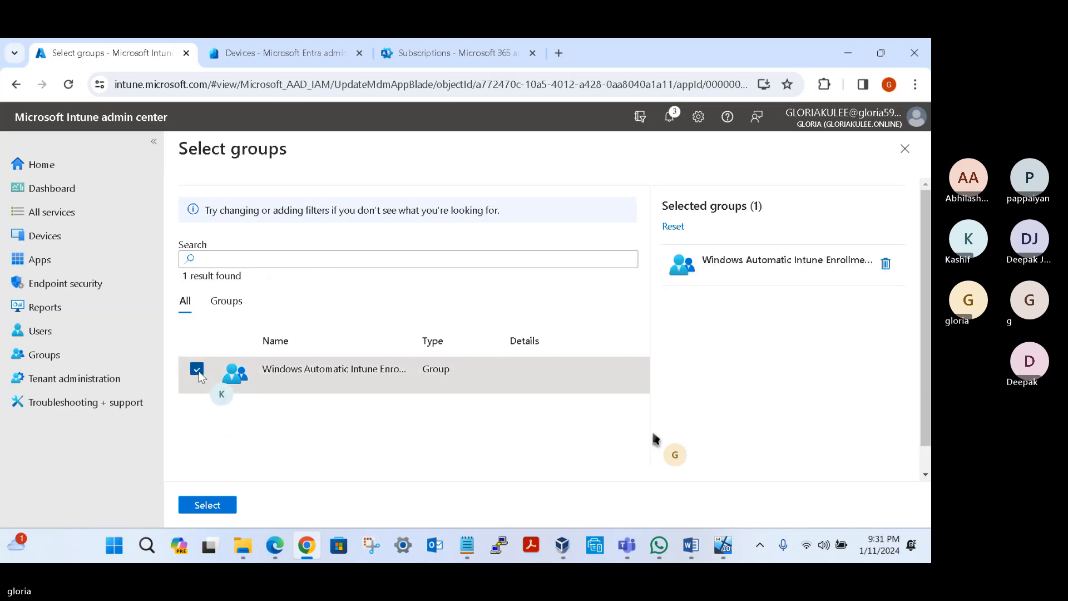
left_click(206, 506)
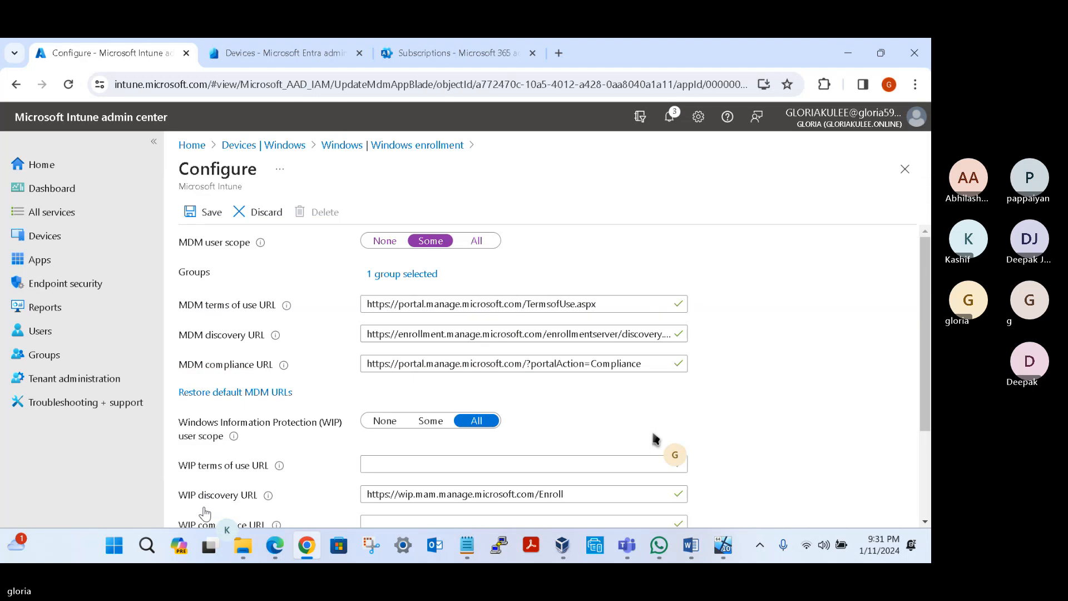
Step: Set the WIP user scope to Some with the Windows Automatic Intune Enrollment group, and save the enrollment configuration
left_click(430, 422)
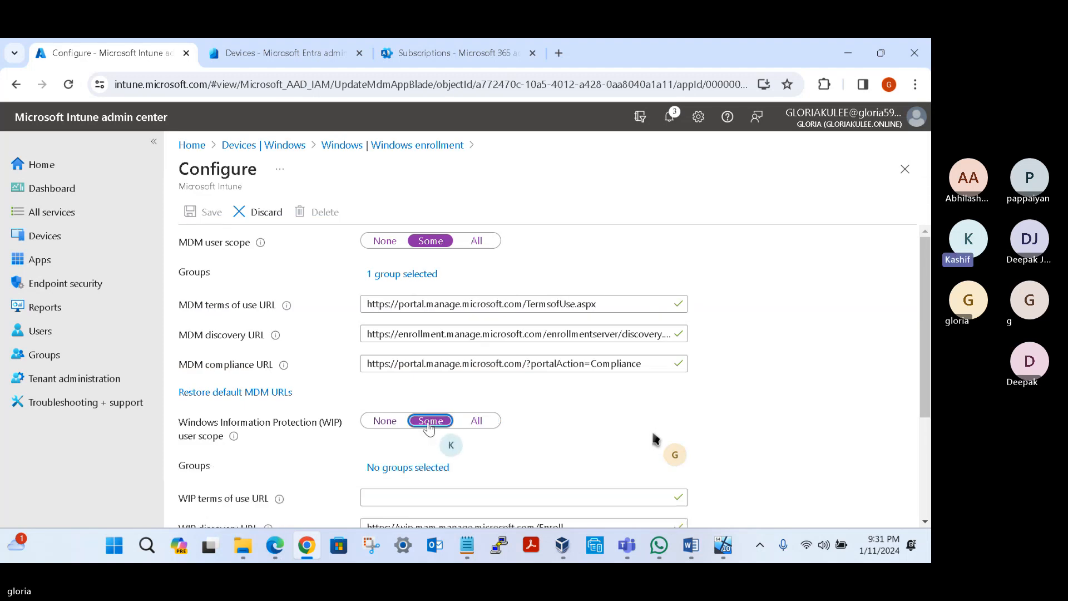
scroll(429, 427, "down", 3)
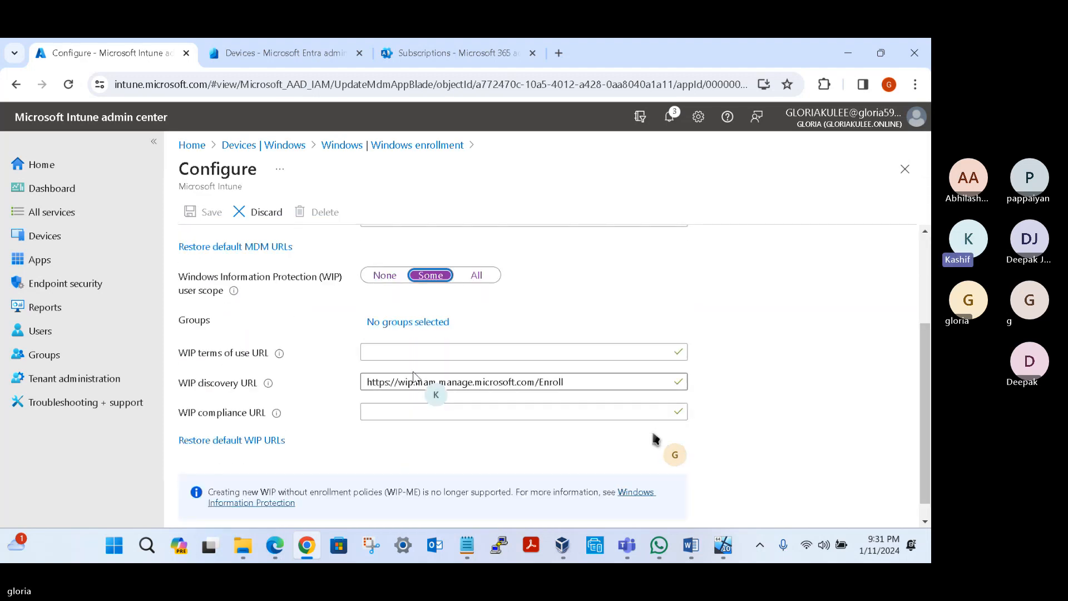
left_click(419, 333)
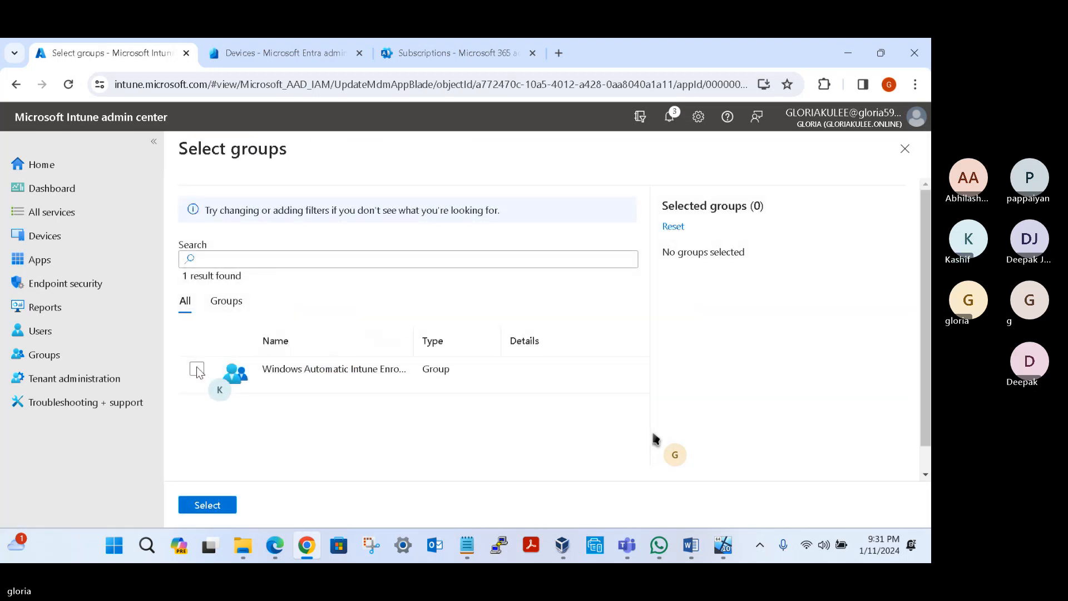
left_click(197, 370)
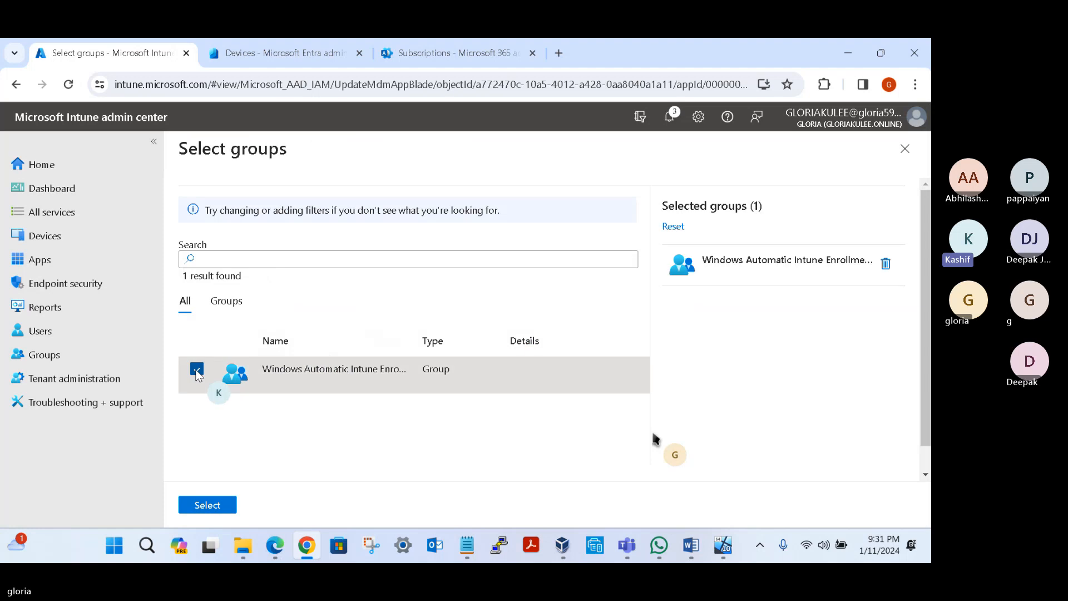
left_click(207, 505)
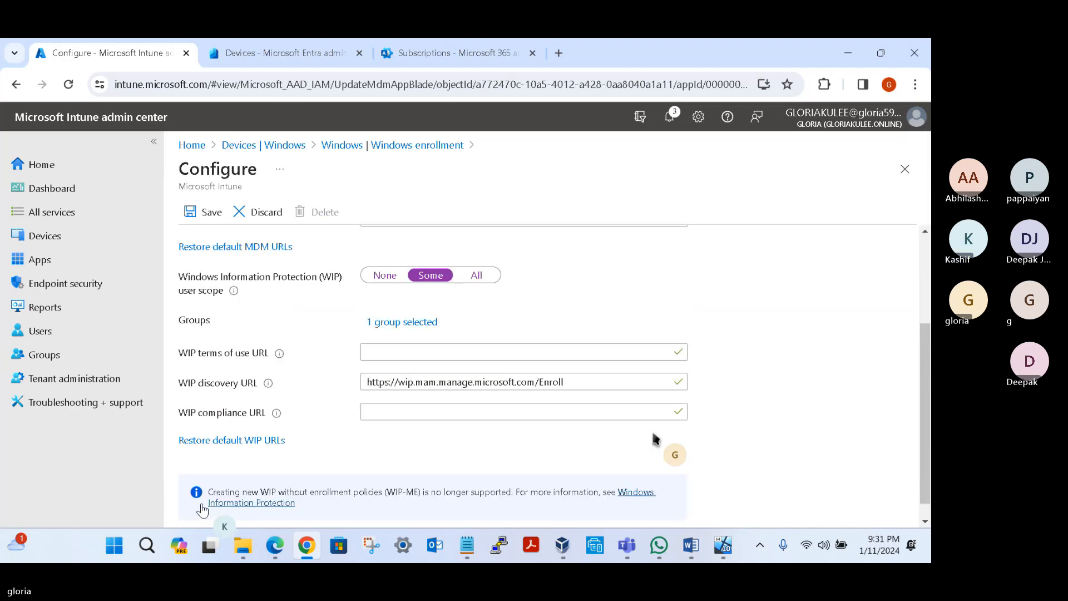
left_click(205, 212)
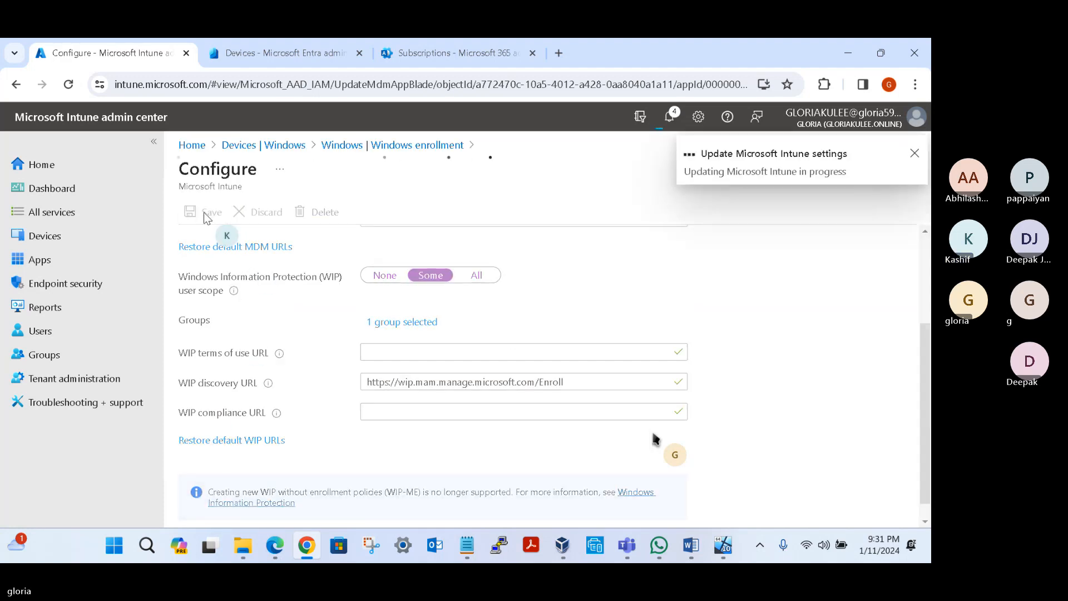
scroll(654, 439, "up", 3)
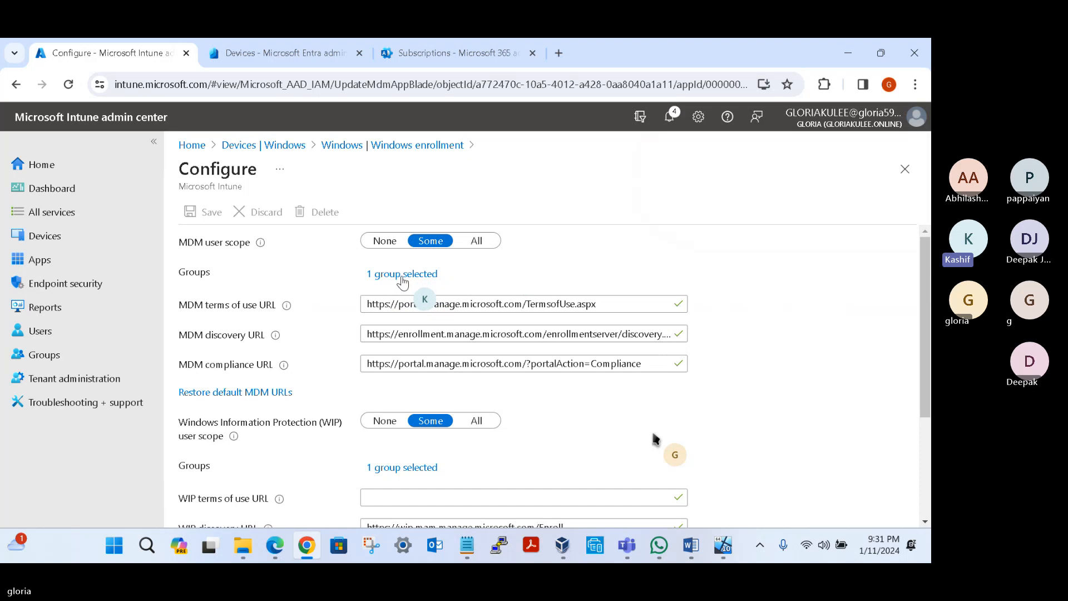
Step: Open the members of the Windows Automatic Intune Enrollment group and widen the Name column to read the full device name
left_click(54, 240)
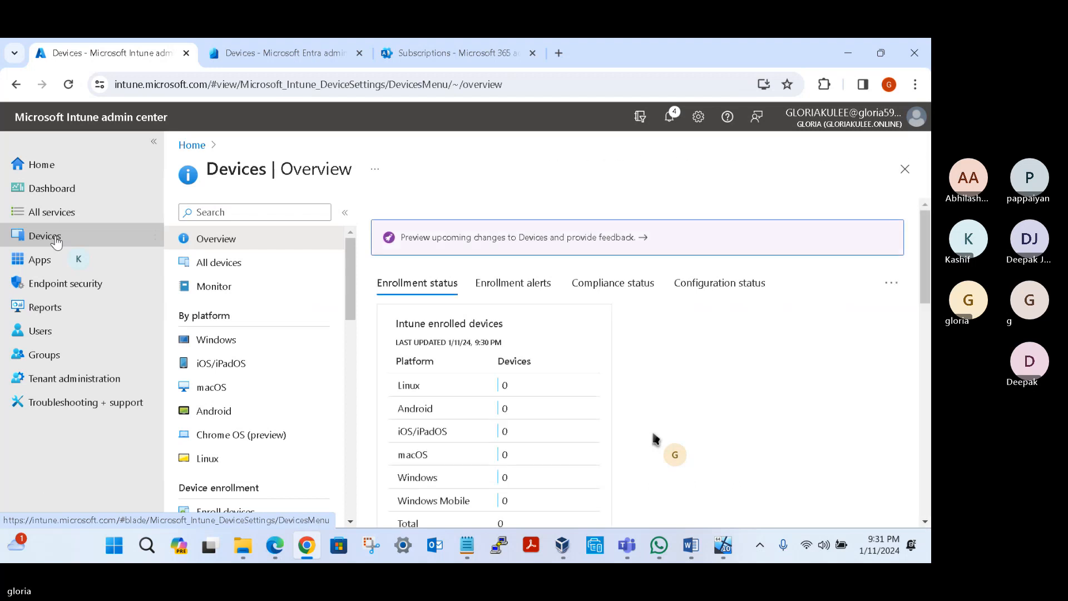
left_click(51, 360)
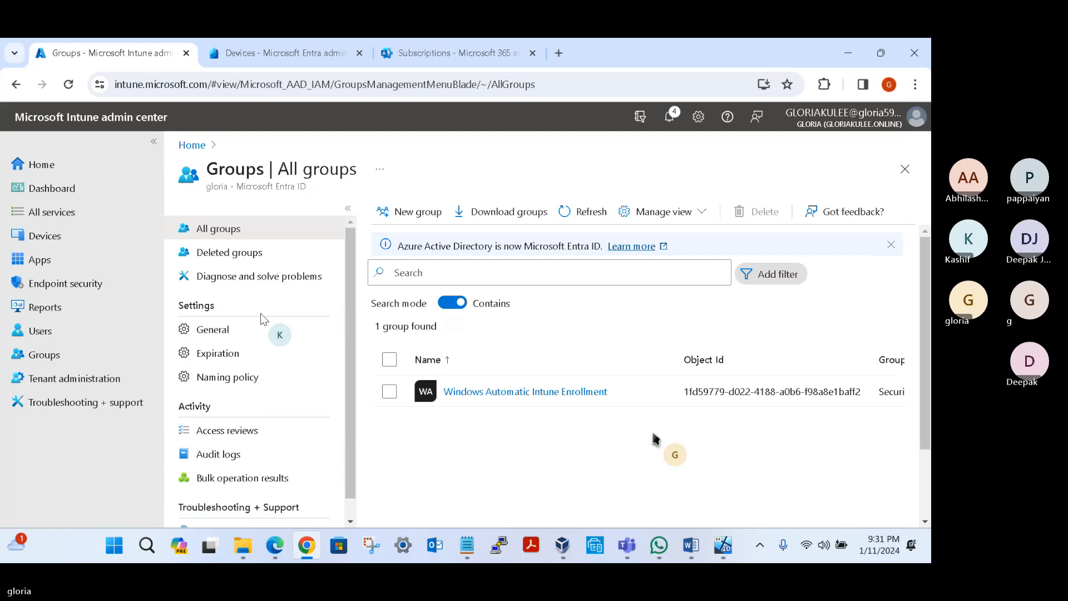
left_click(509, 393)
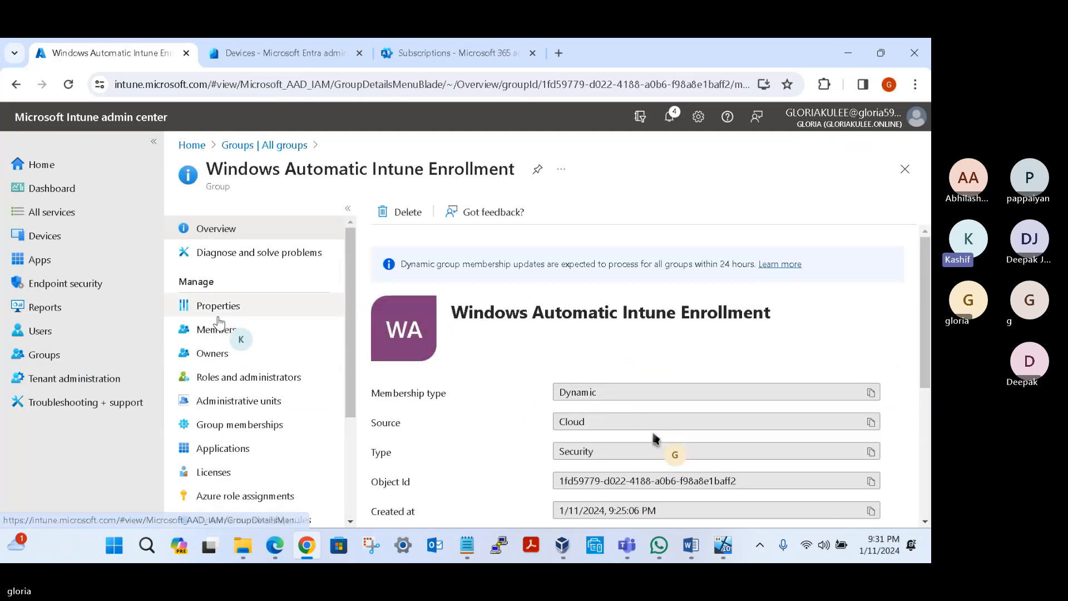
left_click(223, 334)
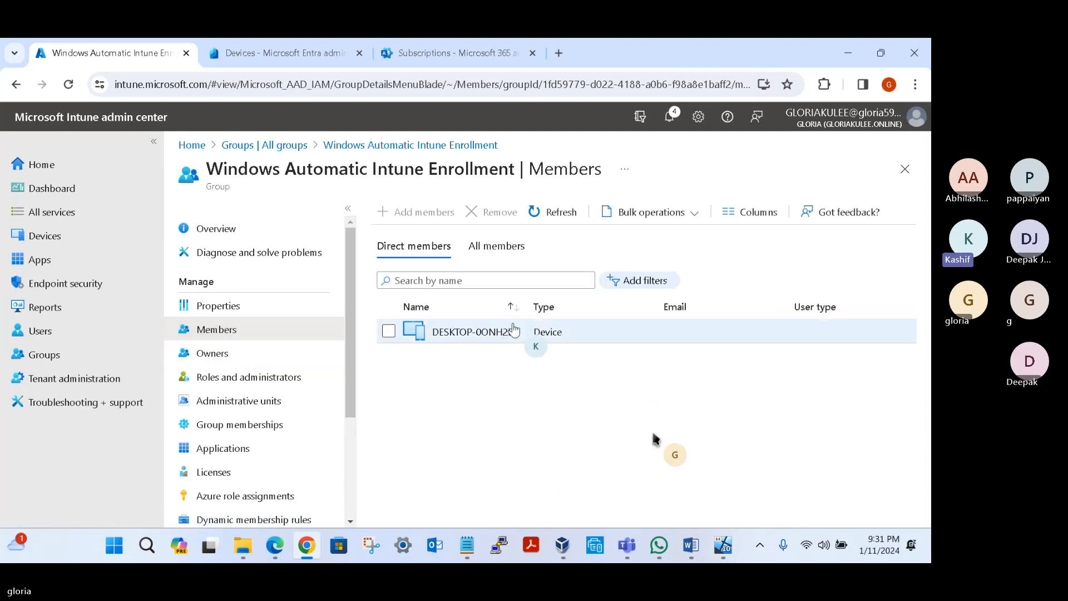
left_click_drag(524, 307, 564, 306)
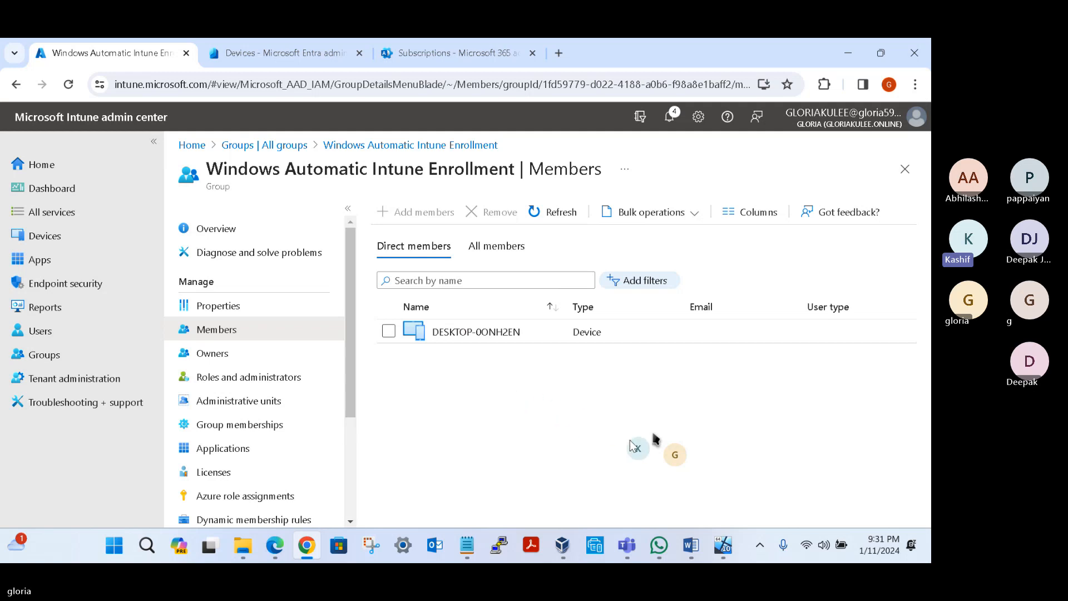
Step: Switch to the DESWVM001 virtual machine in VirtualBox and accept the Windows Hello setup to bring up the sign-in approval request
mouse_move(724, 556)
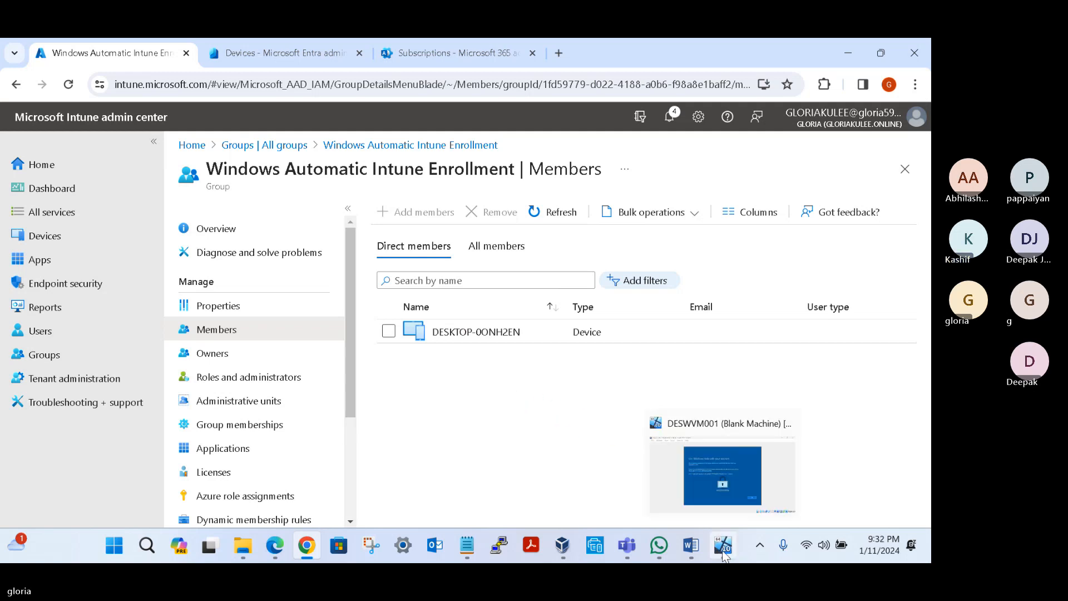
left_click(735, 479)
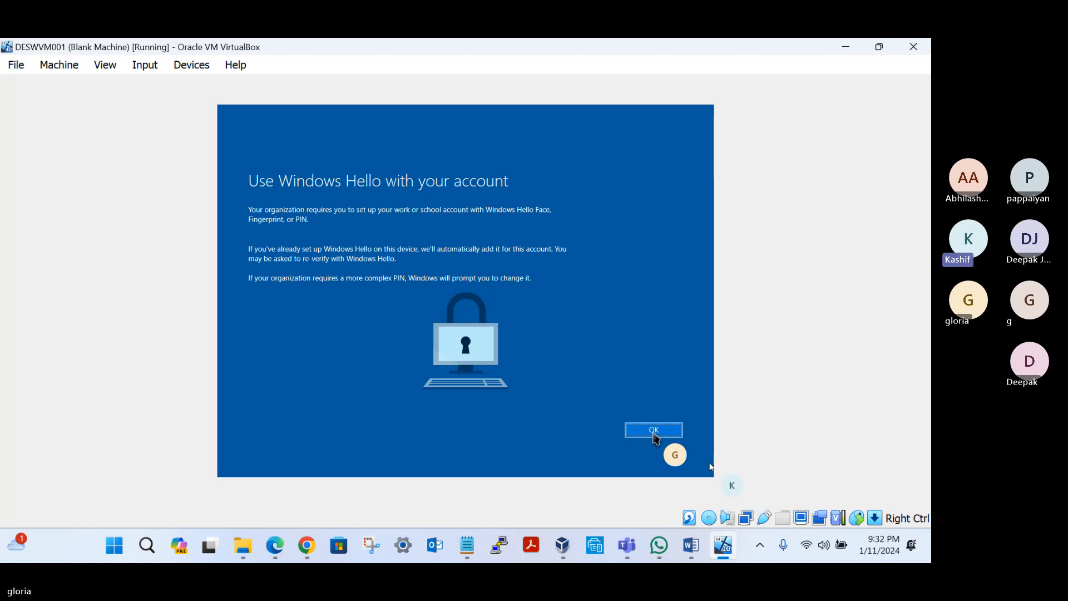
left_click(654, 431)
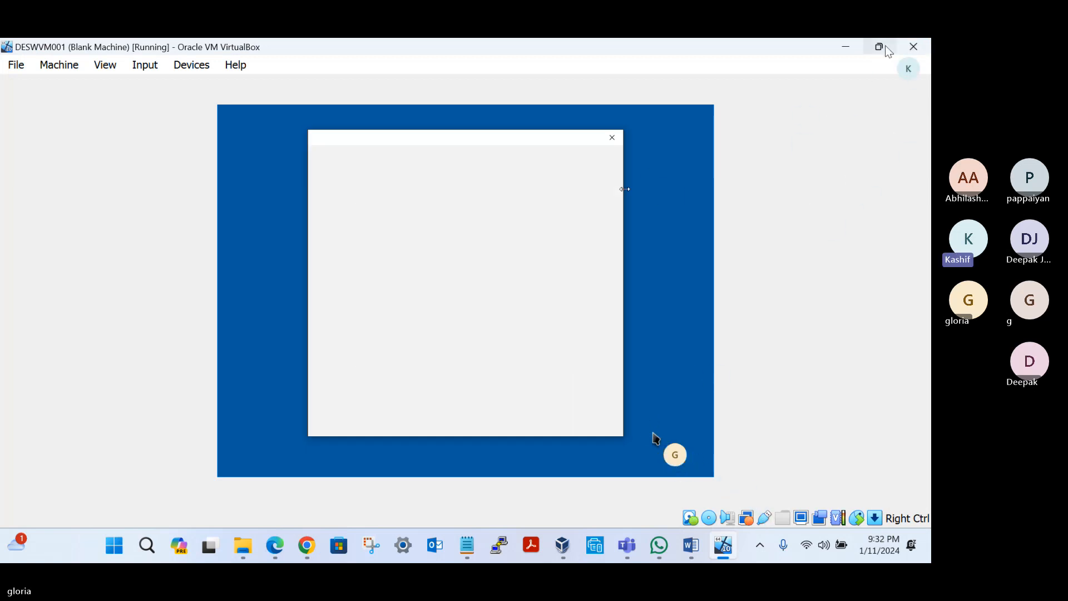
mouse_move(888, 50)
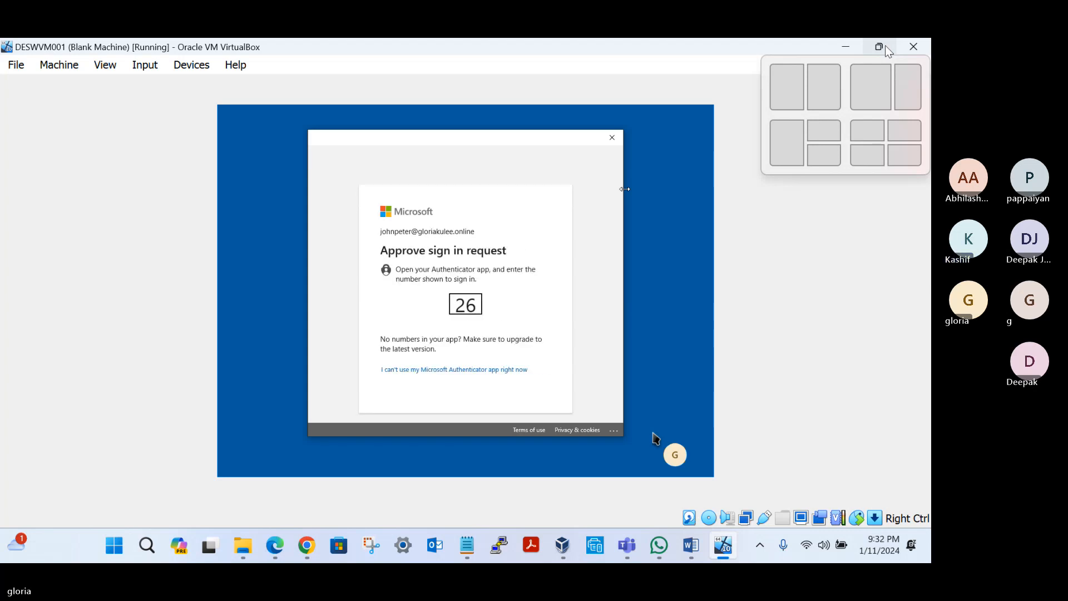
Step: Switch back to Intune in Chrome and check the dynamic membership rules of the Windows Automatic Intune Enrollment group
left_click(307, 549)
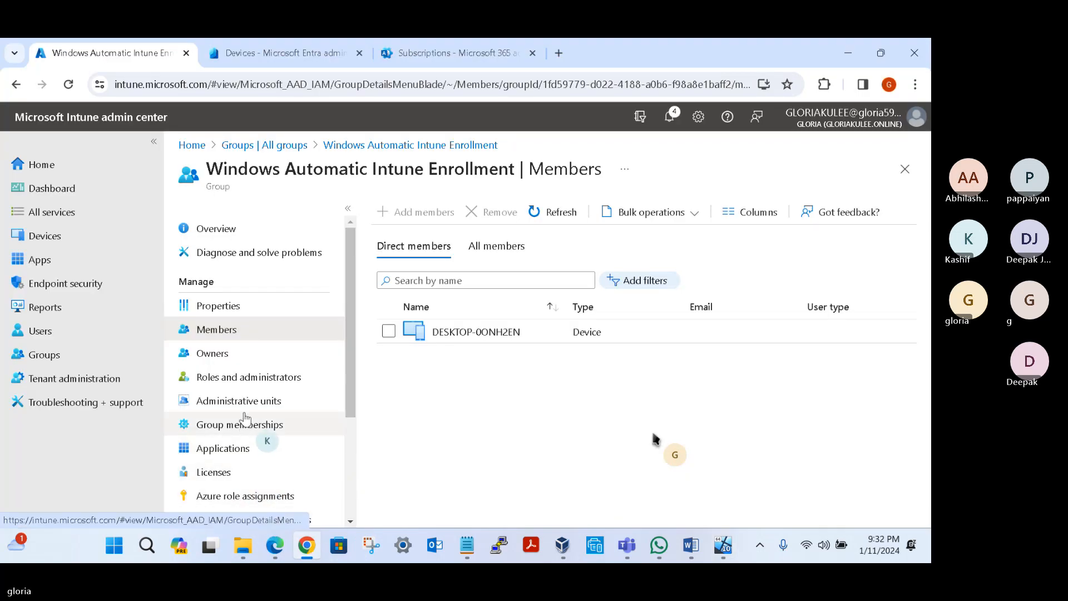
scroll(248, 440, "down", 3)
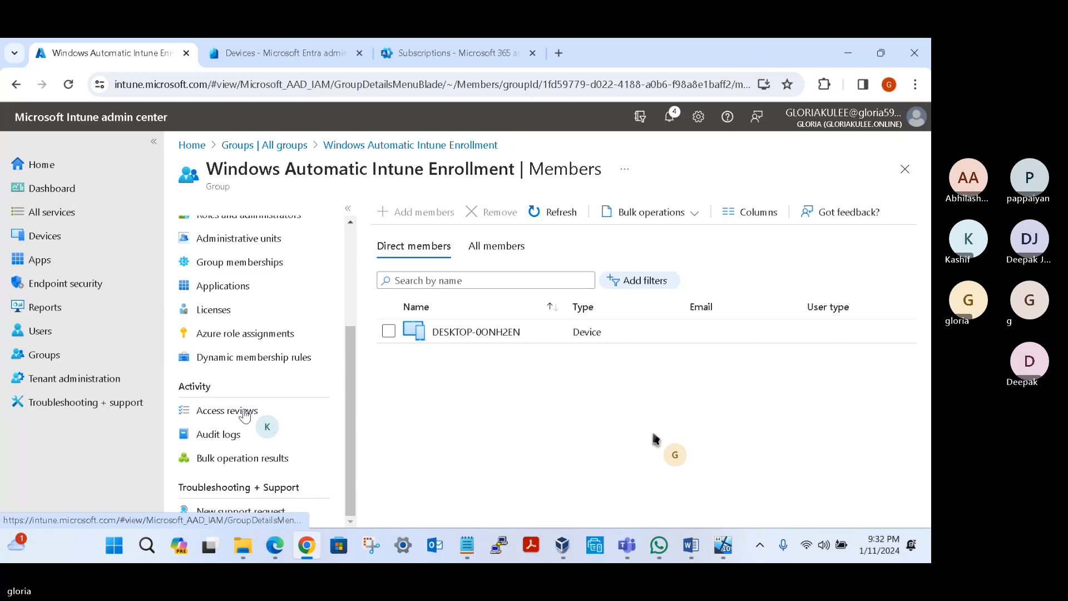
left_click(288, 360)
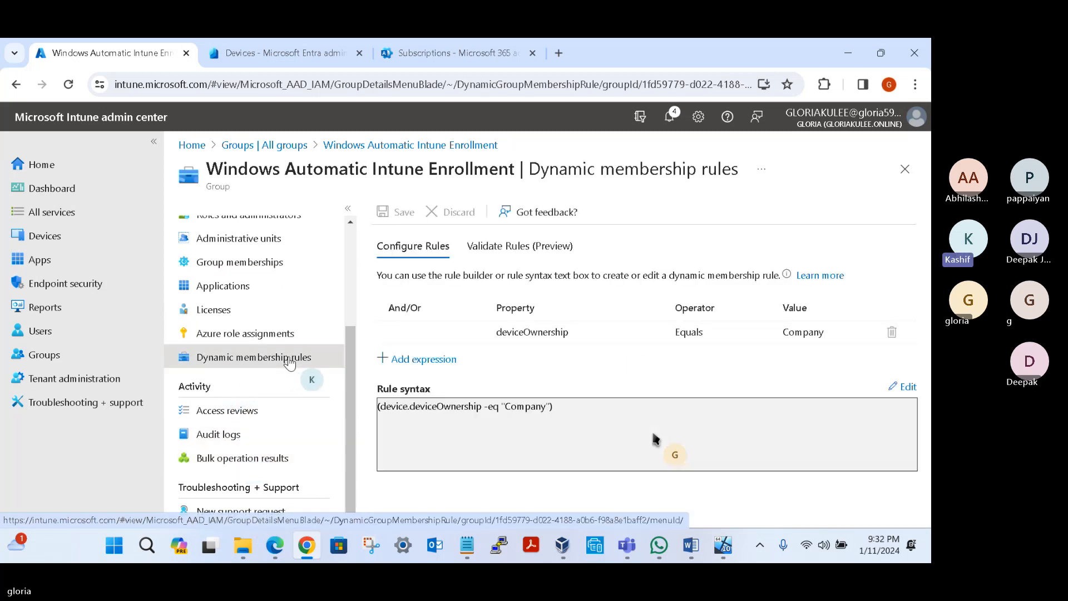
Step: Examine the deviceOwnership property, the Company value and the full rule syntax in the group's dynamic membership rule
left_click_drag(476, 406, 410, 406)
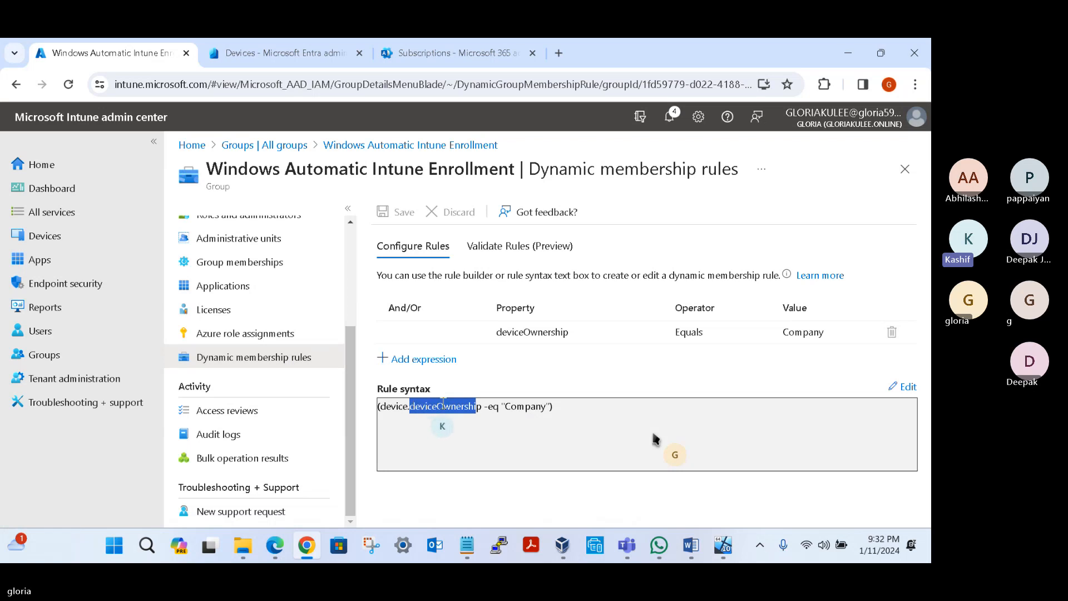
left_click_drag(504, 407, 527, 407)
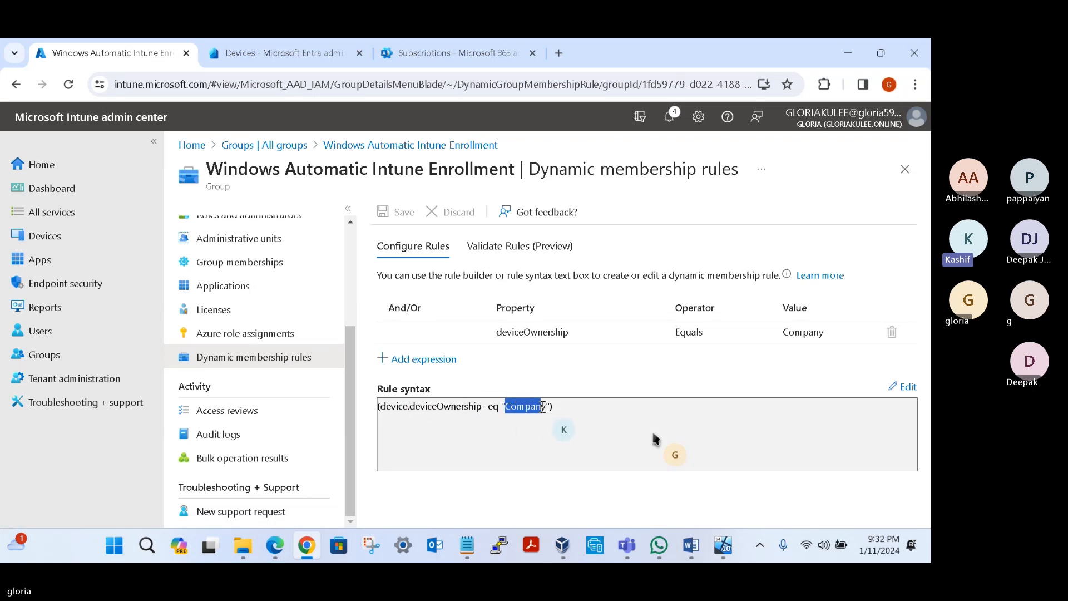
left_click_drag(543, 406, 545, 406)
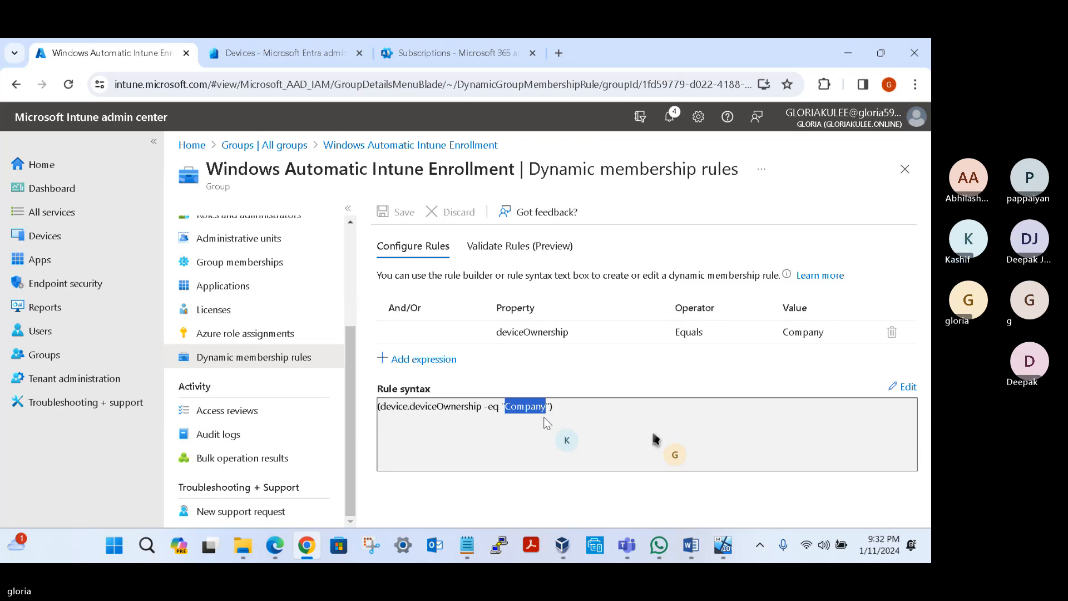
left_click(567, 415)
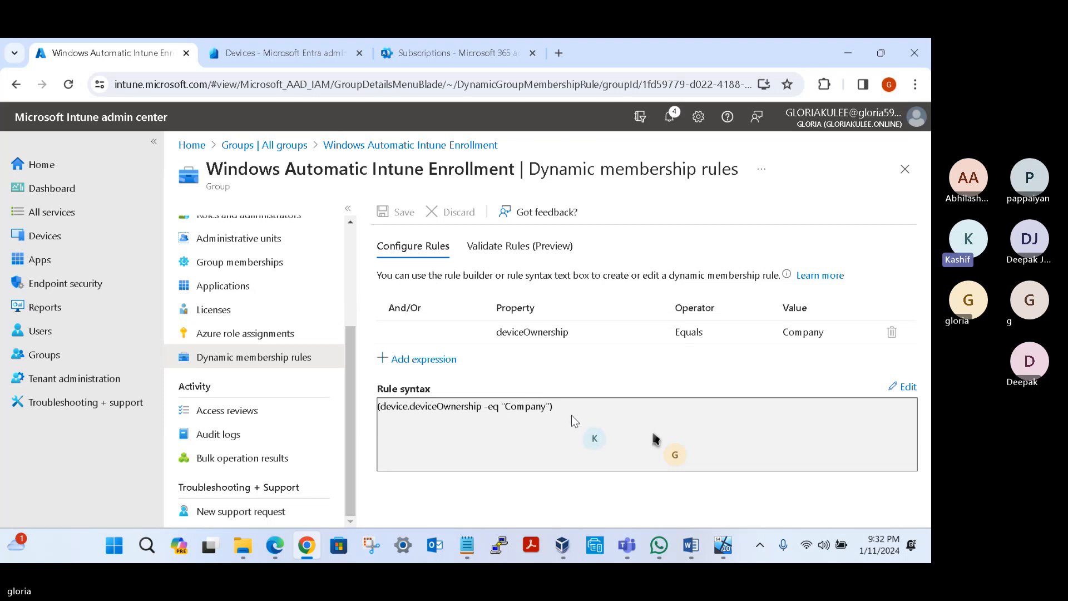
left_click_drag(565, 408, 383, 408)
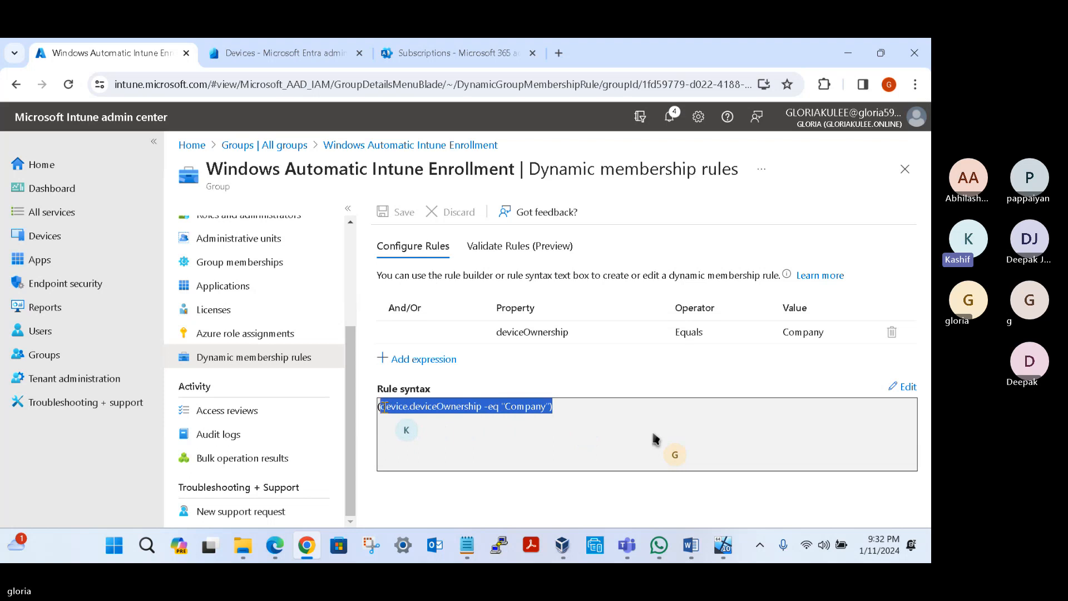
scroll(231, 327, "up", 3)
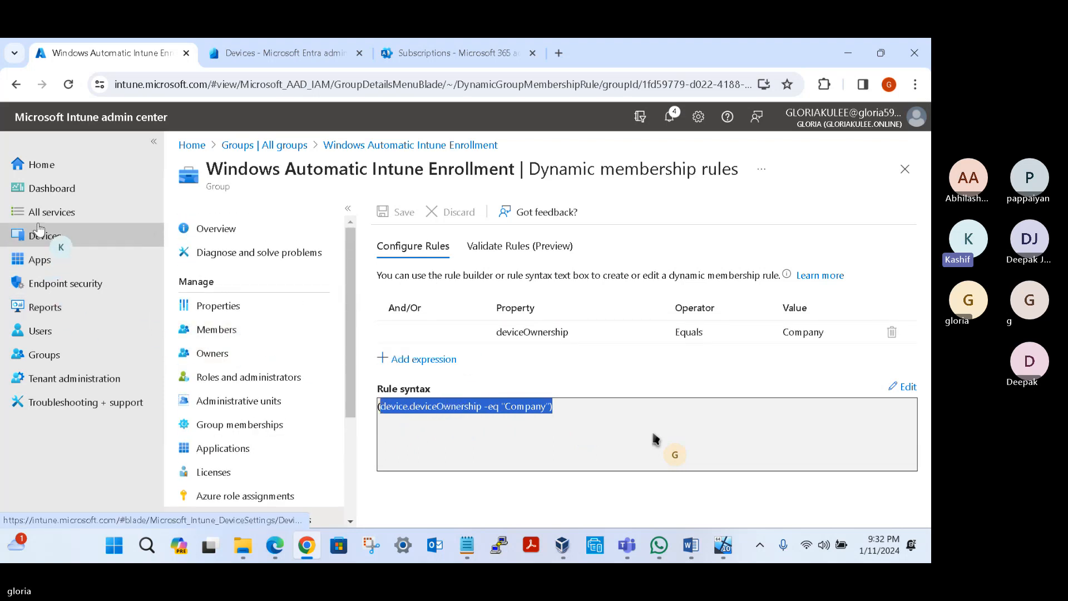
Step: Open the list of all Intune users and briefly select the test user's account, then clear the selection
left_click(42, 331)
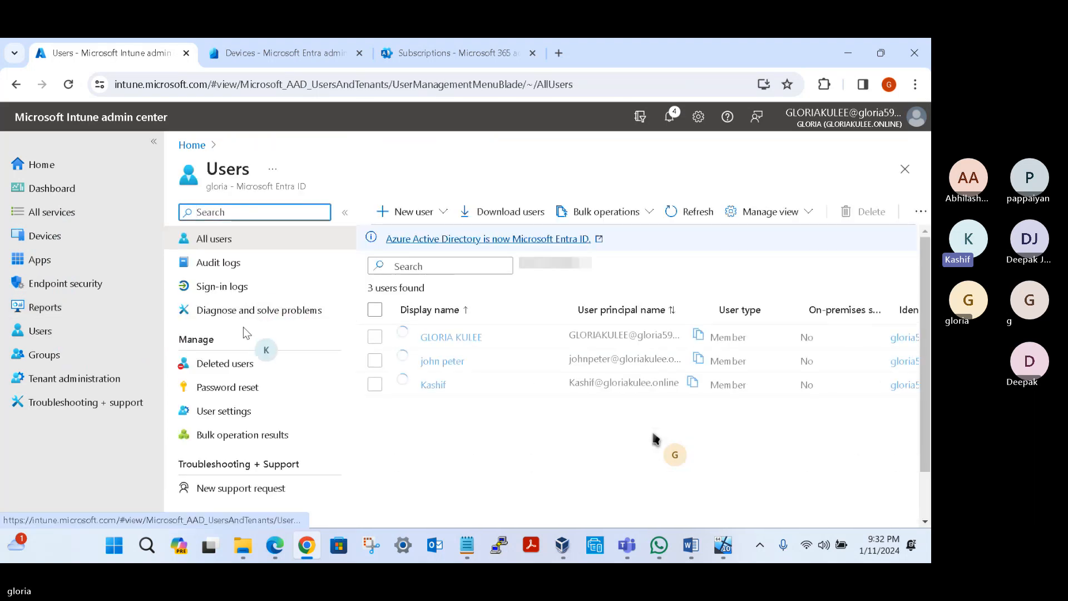
left_click(375, 361)
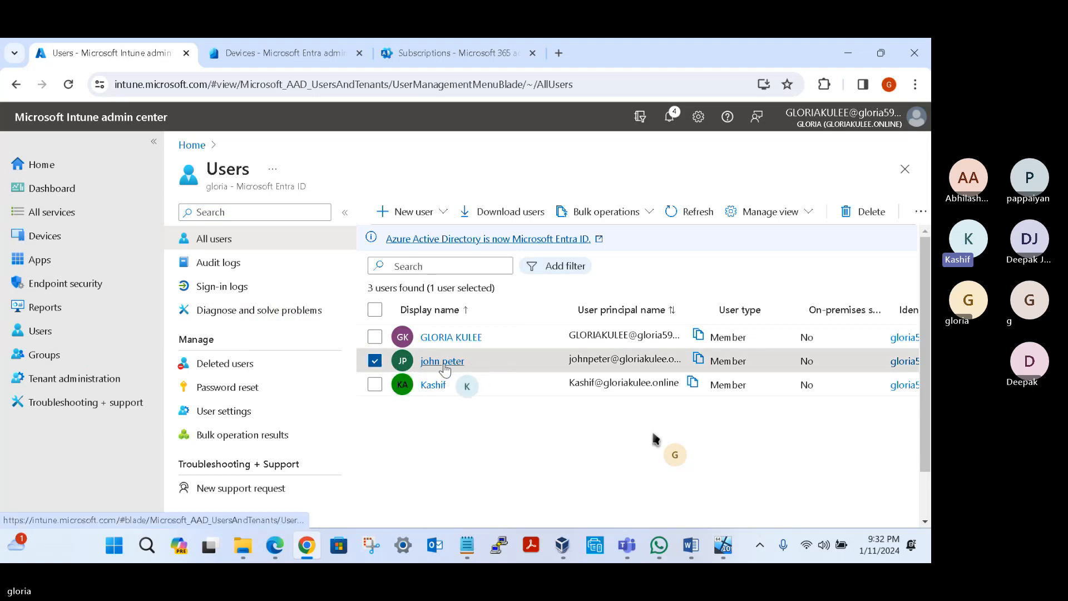
left_click(374, 361)
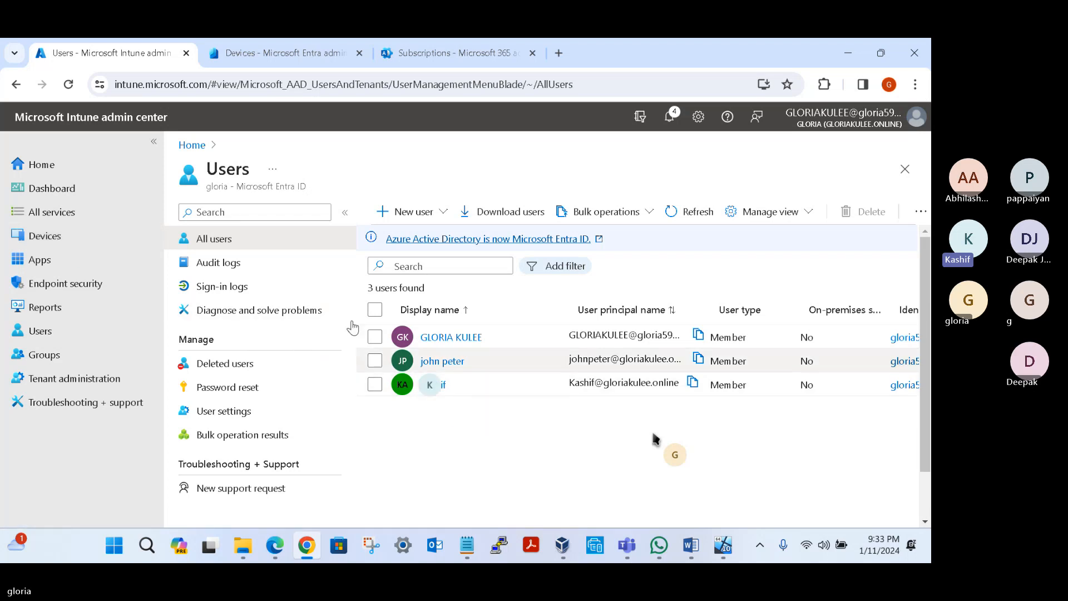
Step: Open the Automatic Enrollment configuration for Windows devices and inspect the group selected for the MDM user scope
left_click(68, 239)
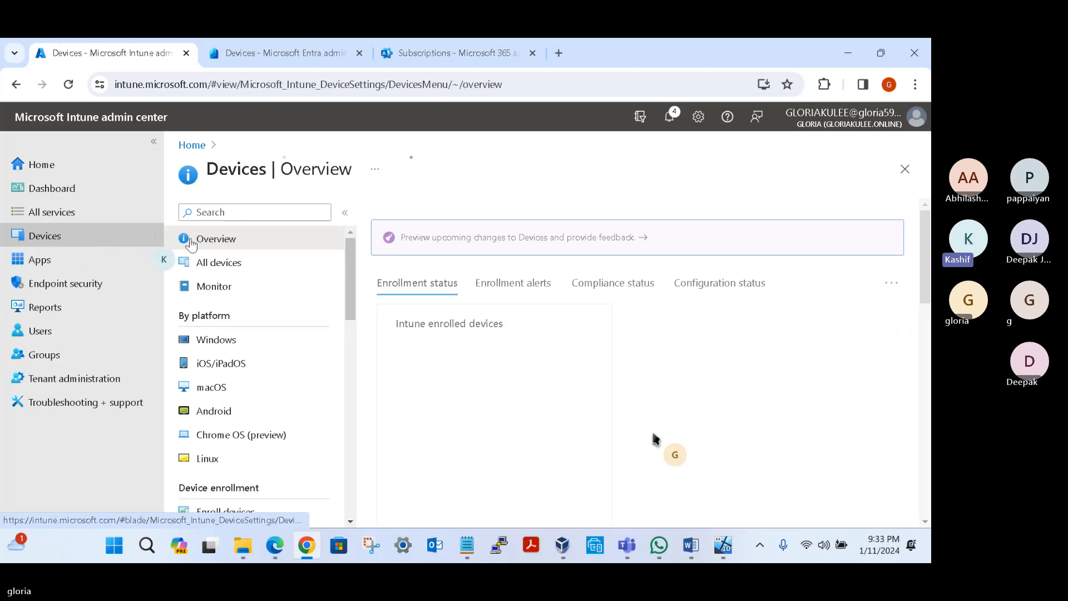
left_click(233, 271)
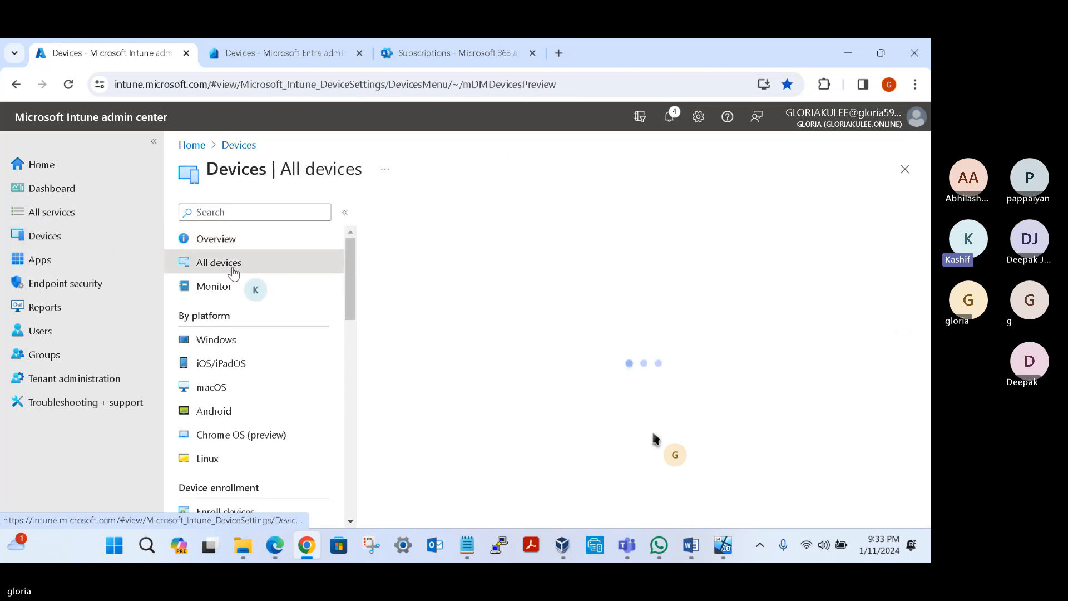
left_click(225, 339)
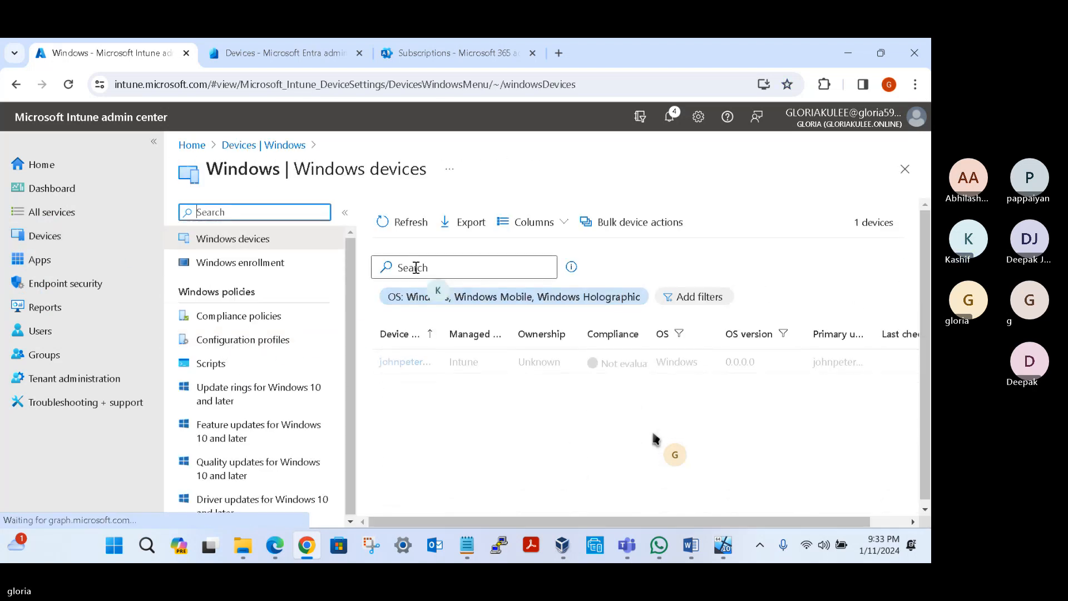
left_click(257, 267)
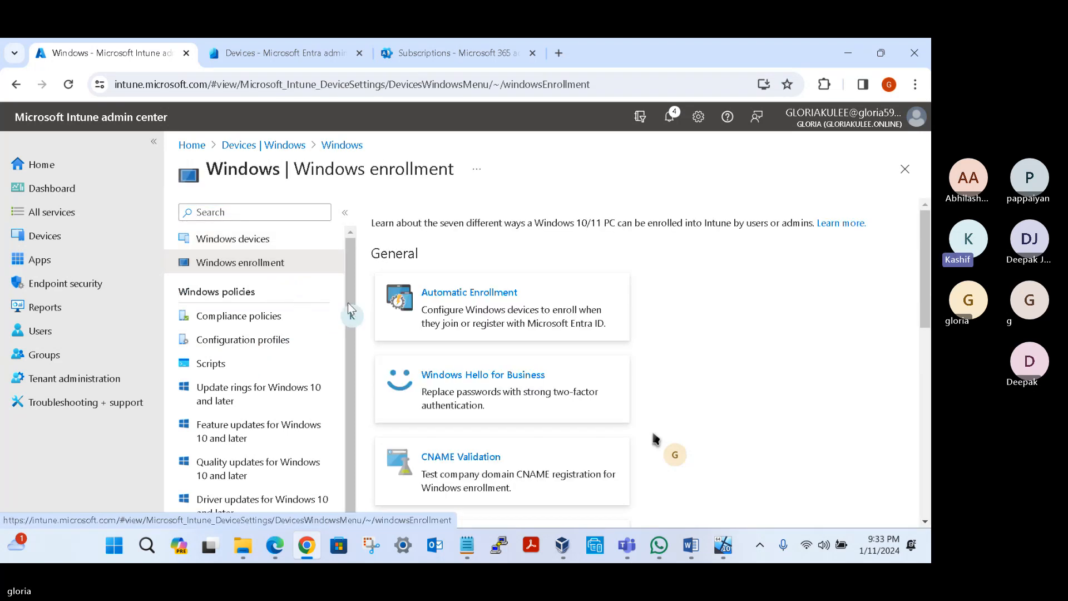
left_click(461, 293)
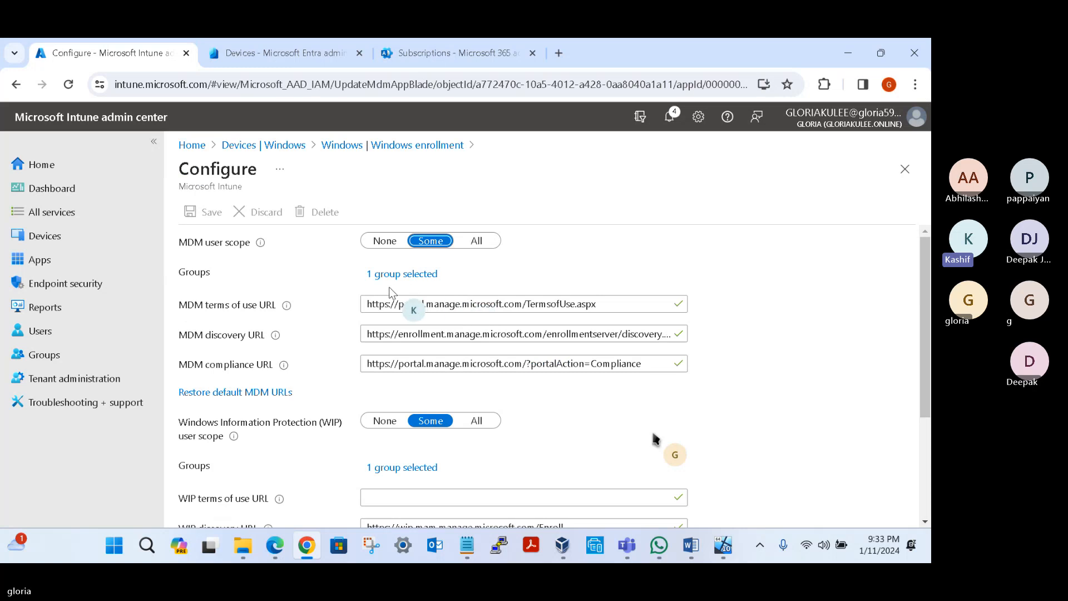
left_click(428, 243)
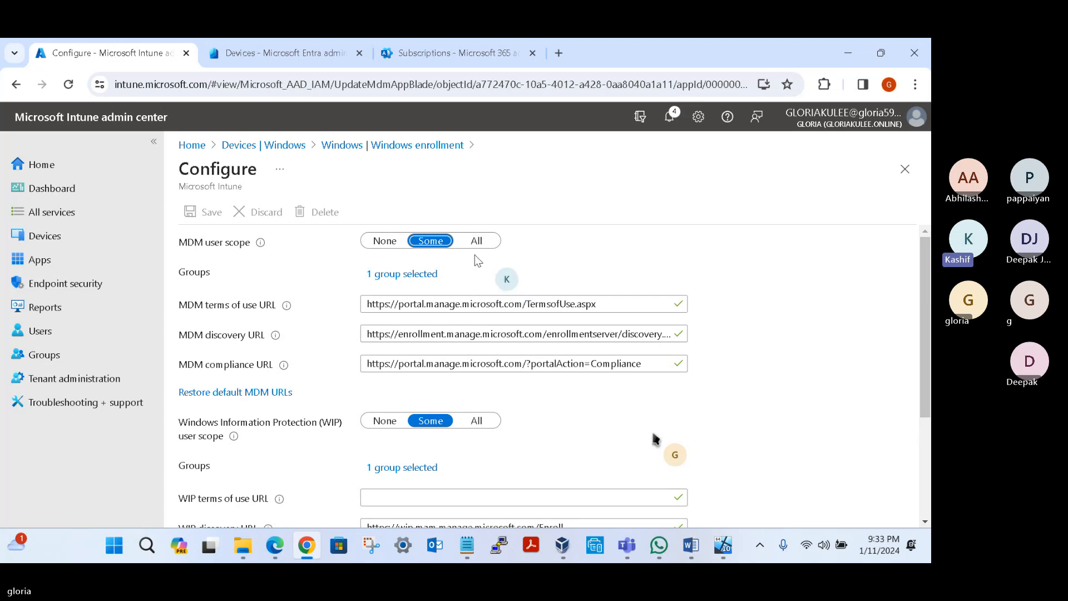
left_click(400, 273)
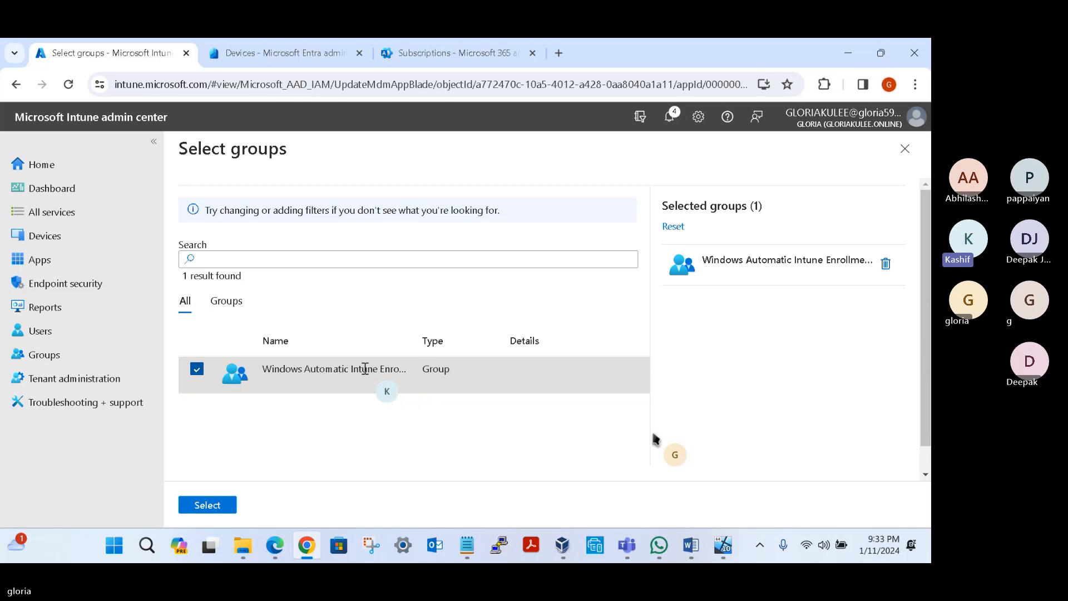
Step: Switch to the Entra device list, refresh it and widen the Join type column to read the joined device's full join type
left_click(258, 56)
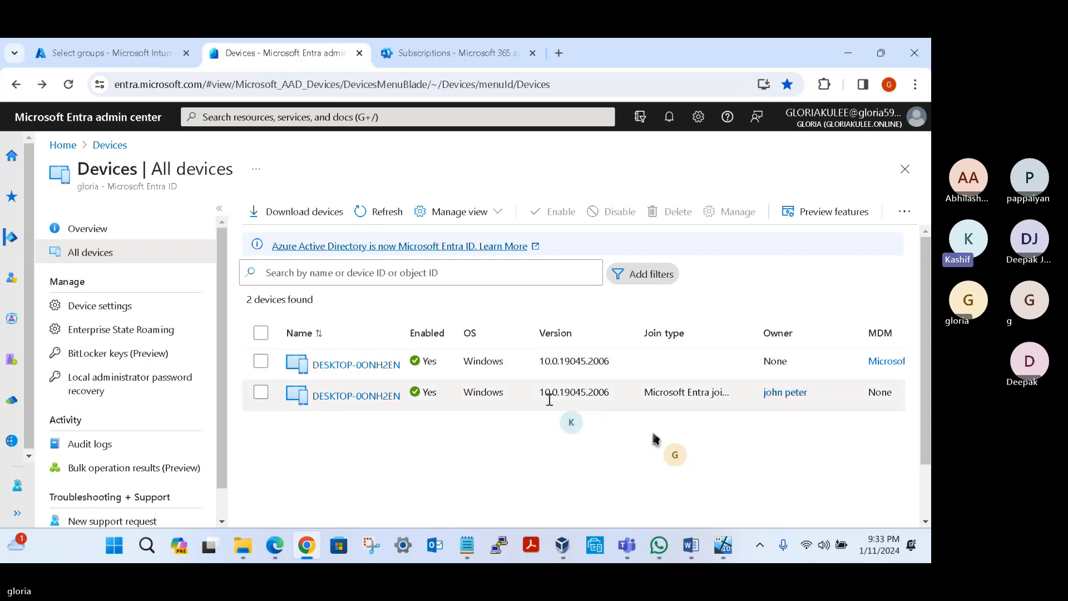
left_click(371, 211)
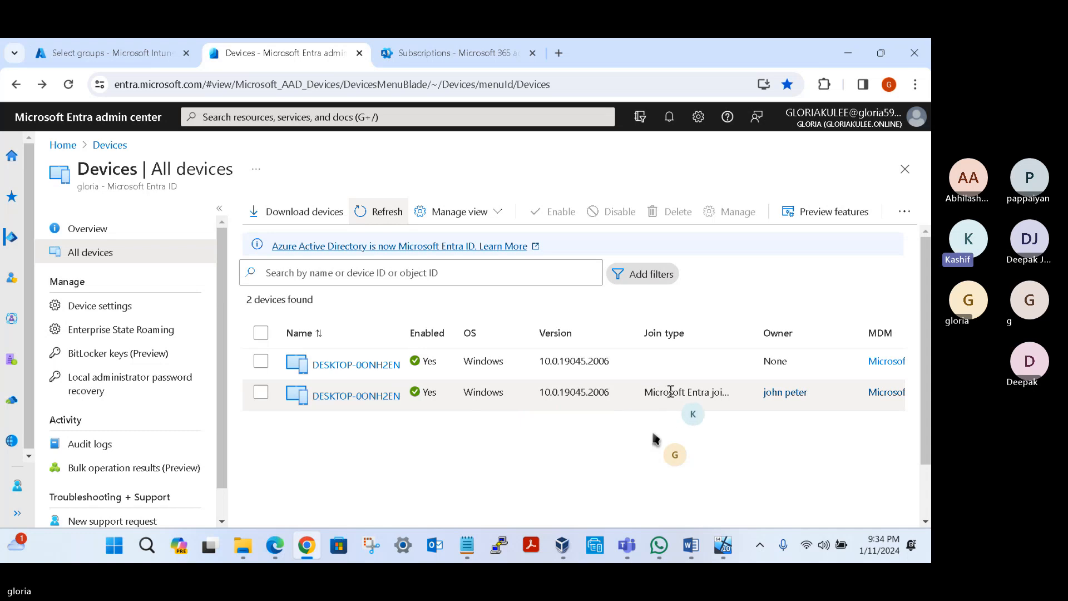
left_click_drag(755, 329, 802, 328)
left_click_drag(728, 392, 659, 390)
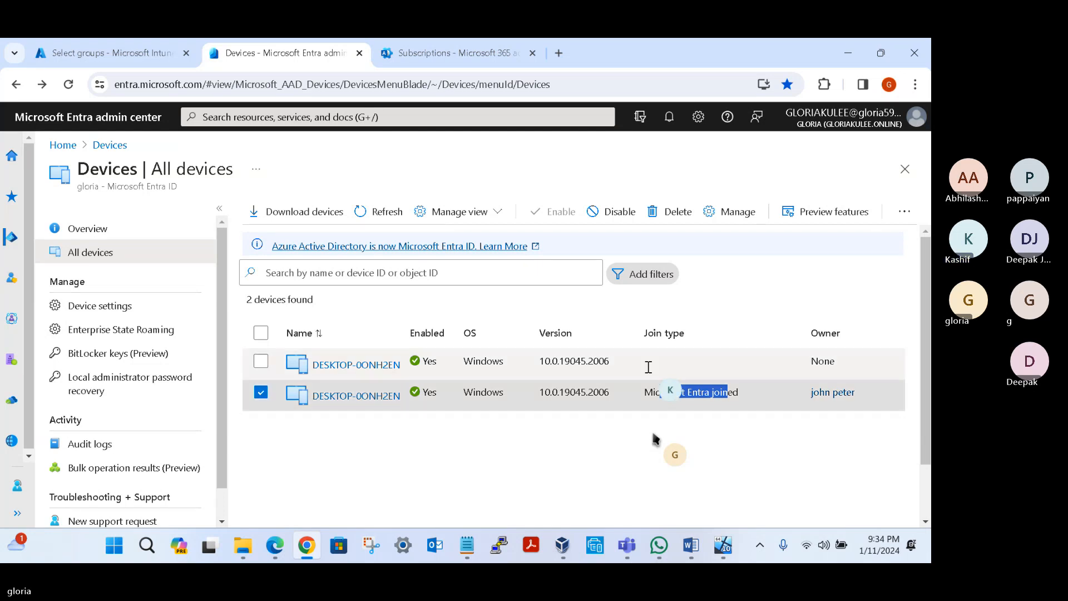
Step: Return to Intune's Windows devices list, widen the Device name column, check the device's ownership and refresh the list
left_click(101, 48)
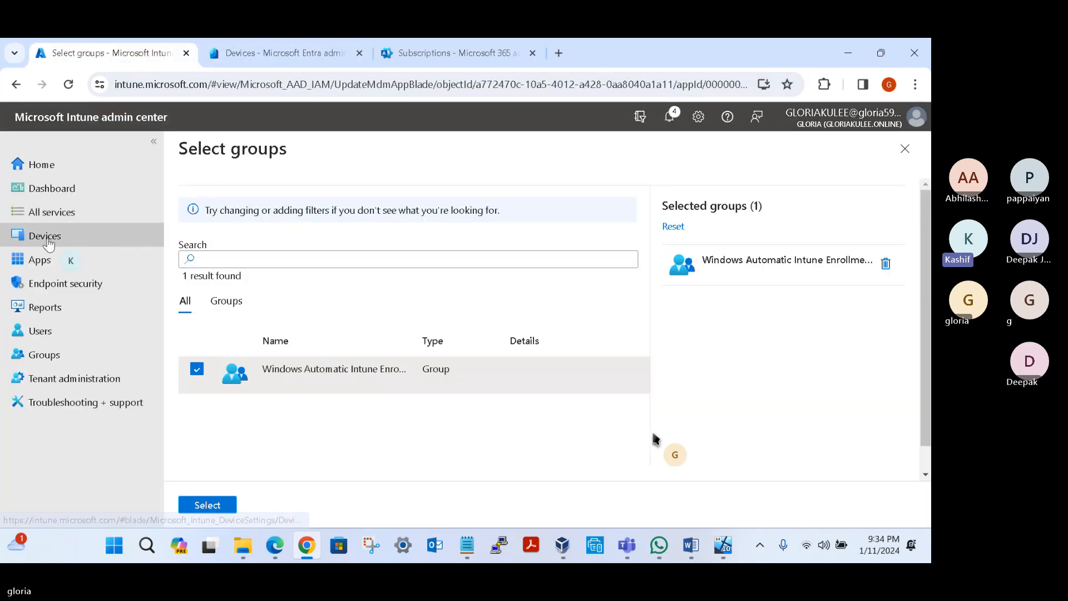
left_click(61, 236)
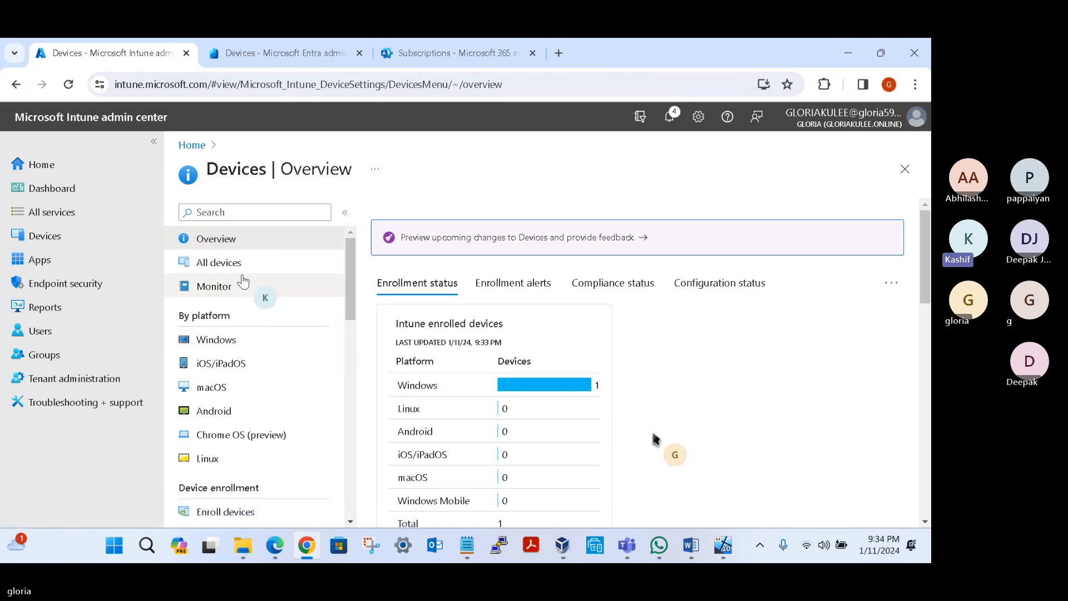
left_click(225, 340)
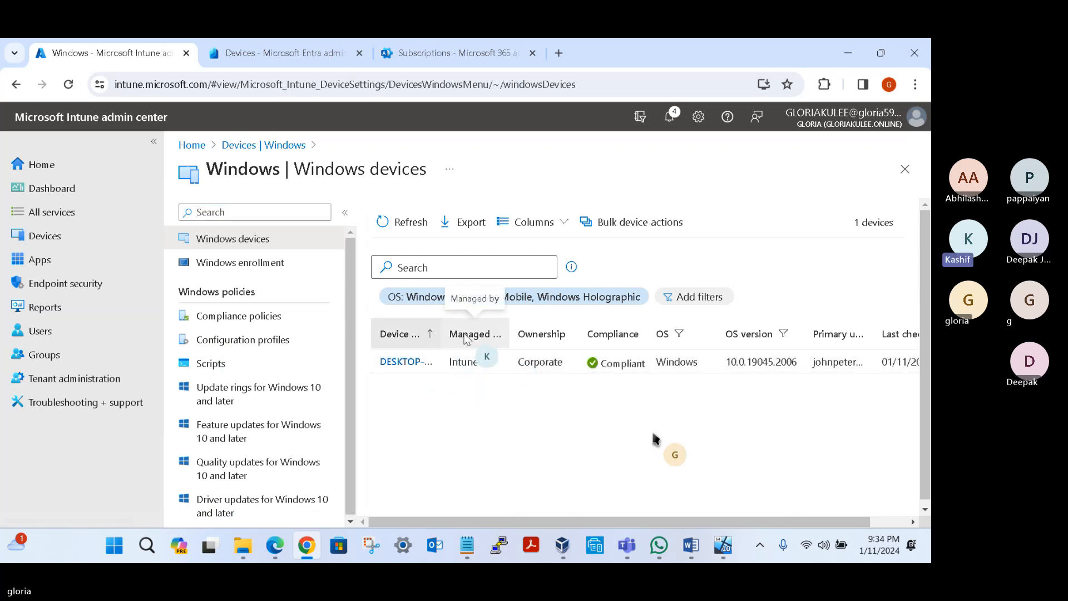
left_click_drag(441, 334, 473, 333)
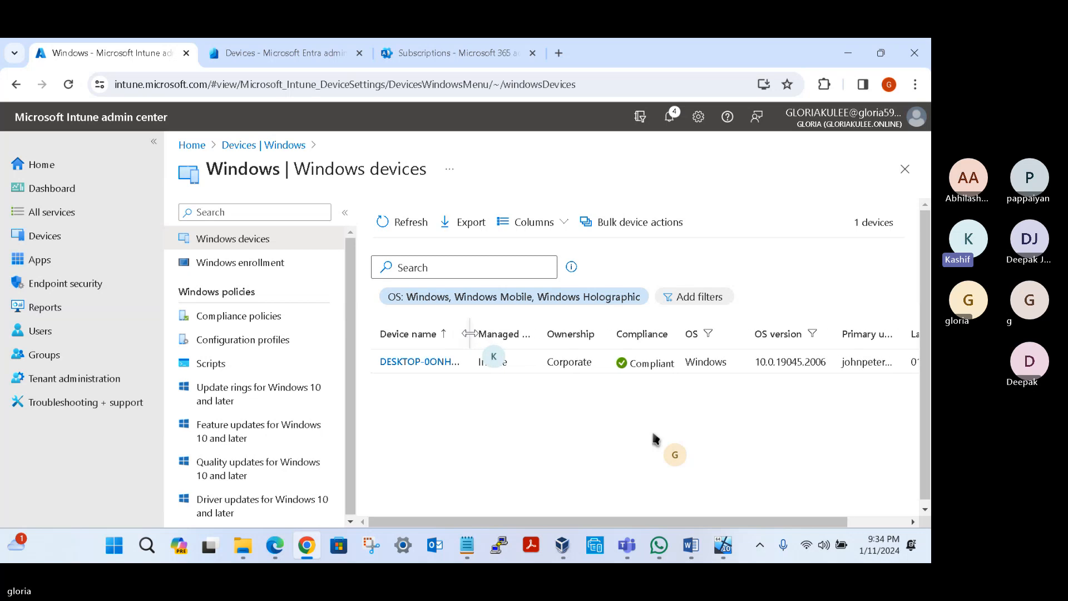
double_click(572, 361)
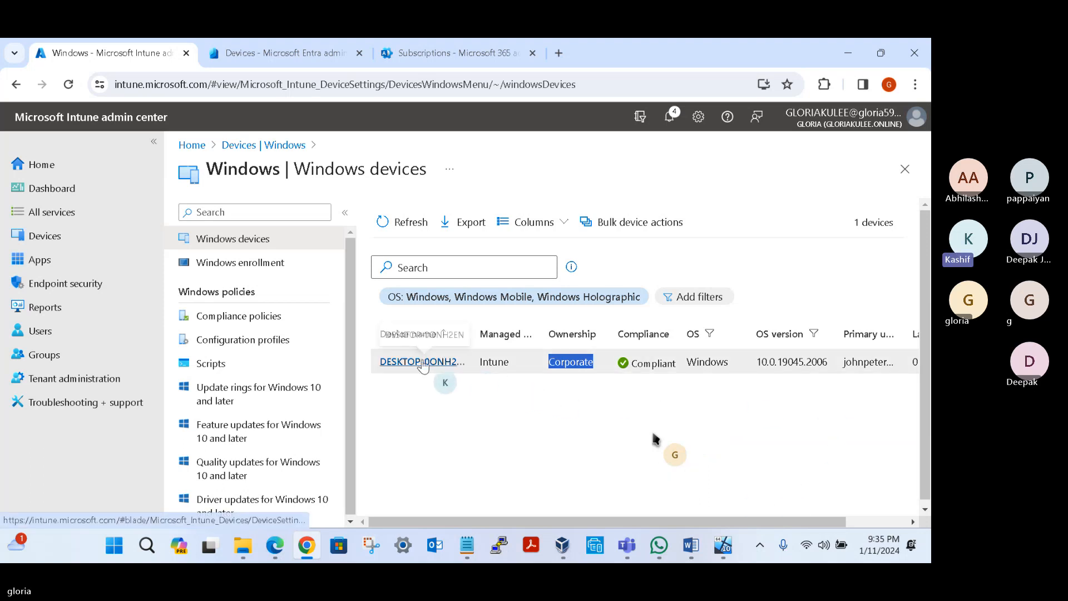
left_click(410, 223)
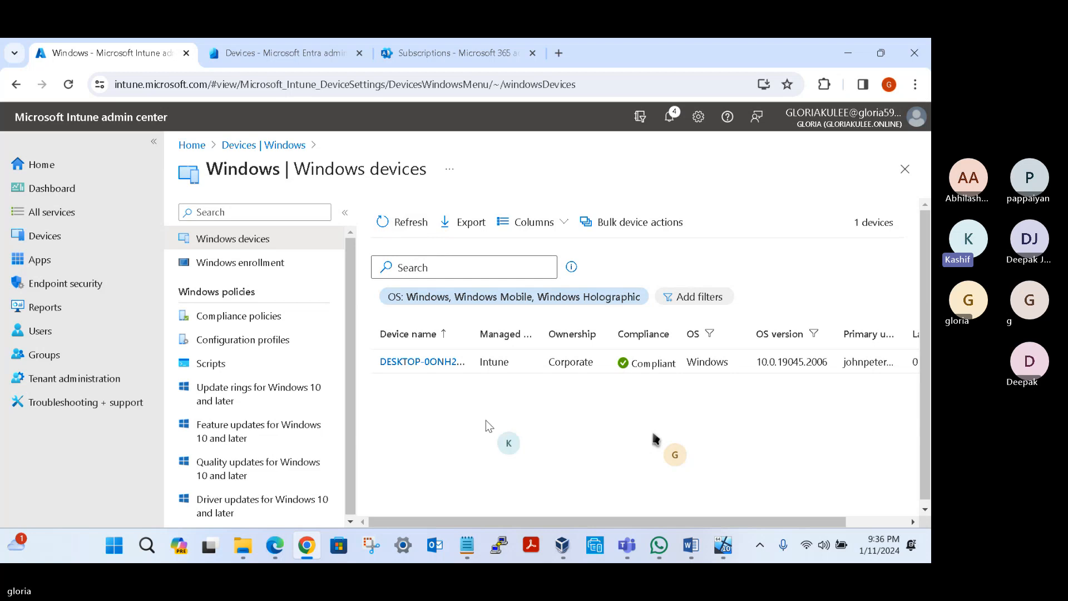
Step: Open the DESKTOP-0ONH2EN overview and check its ownership, manufacturer, device model and last check-in time
left_click(422, 363)
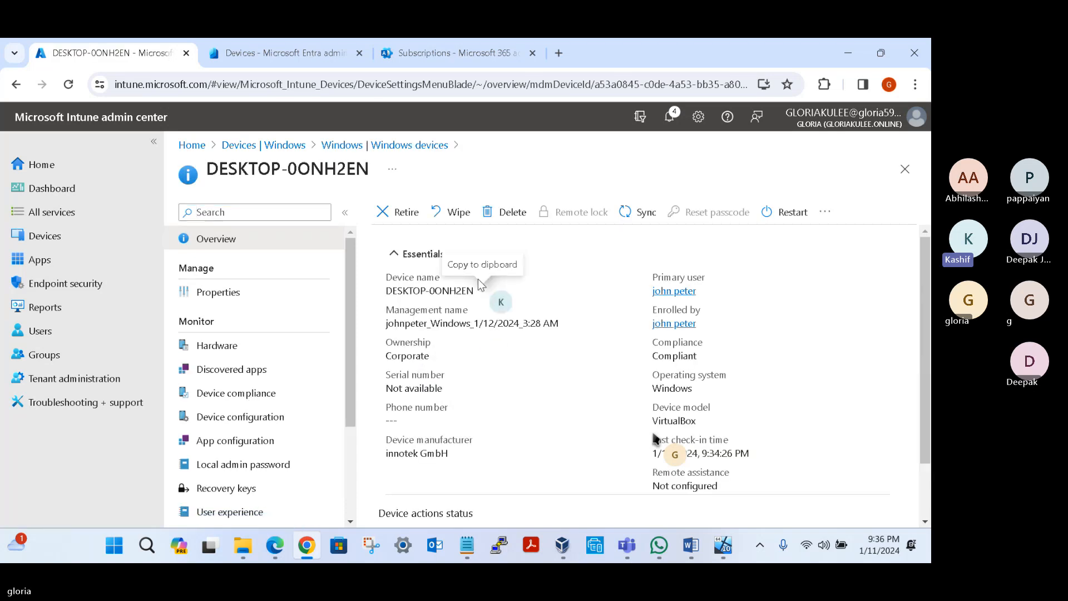
double_click(399, 357)
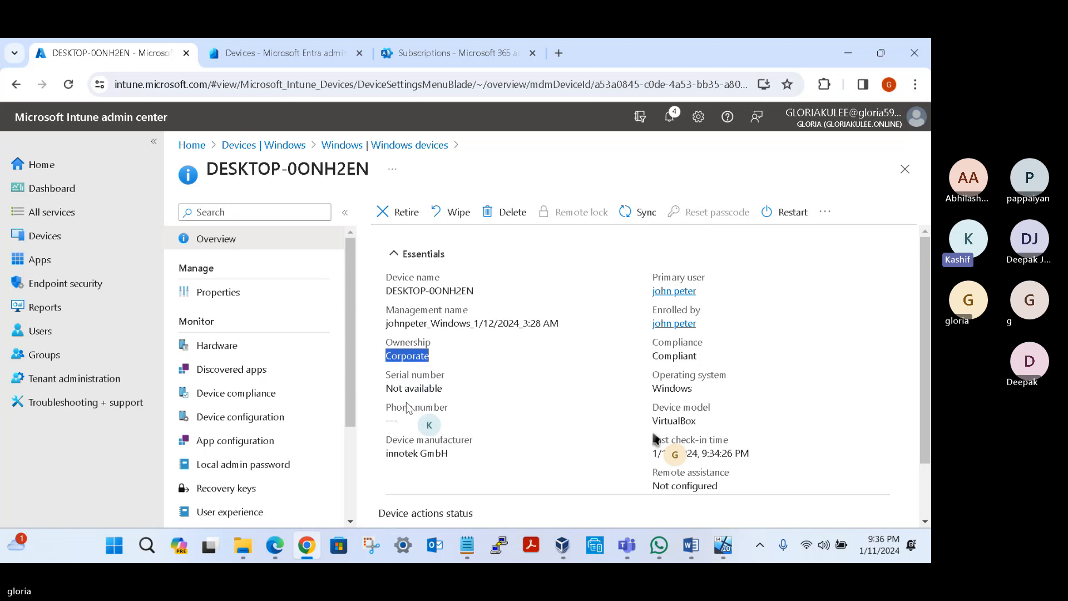
double_click(399, 454)
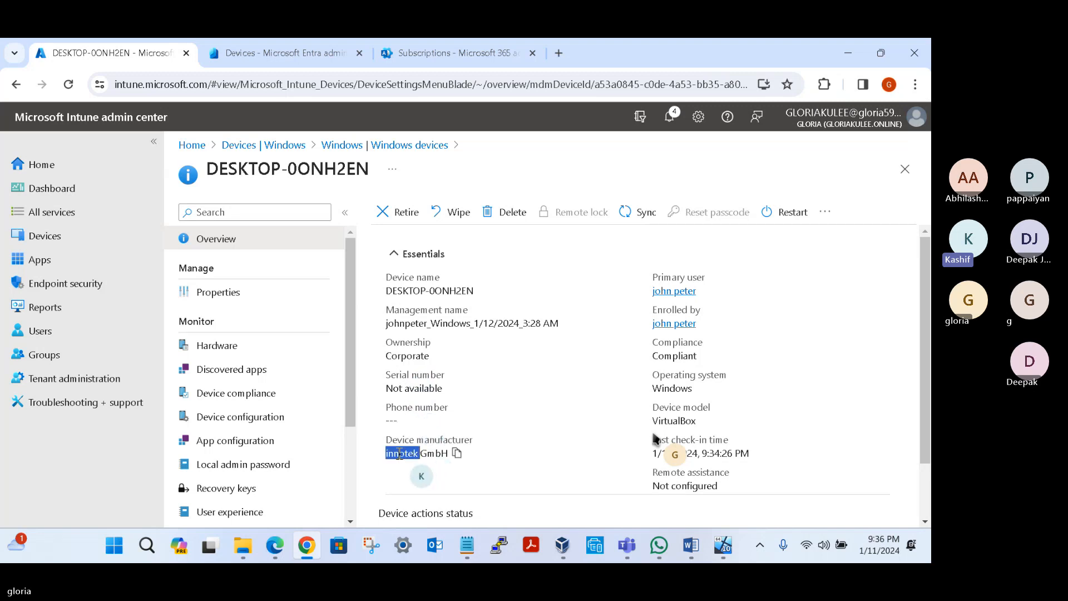
double_click(682, 421)
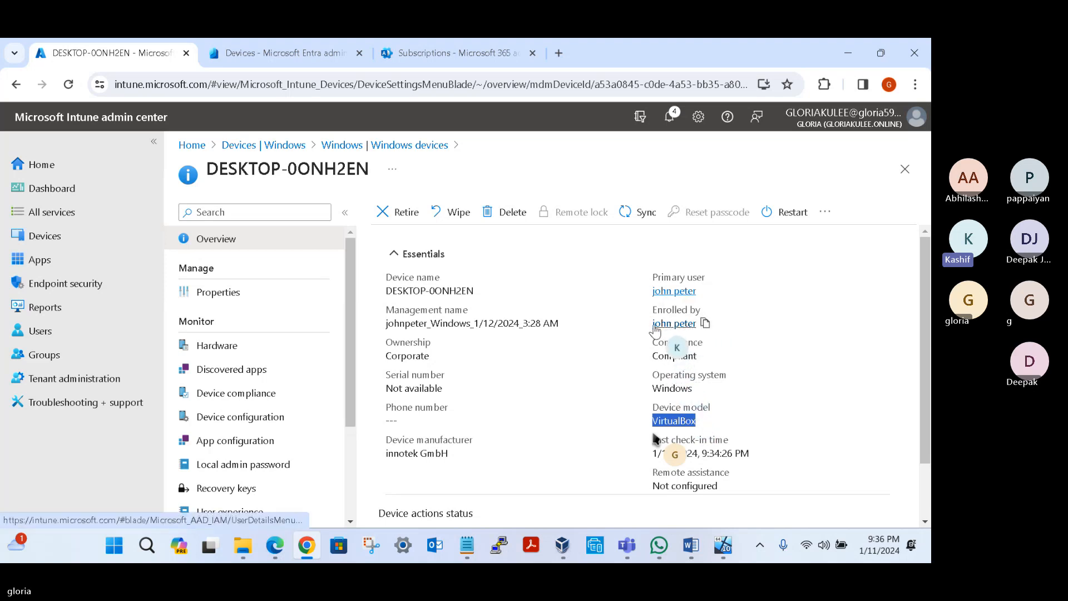
scroll(682, 333, "down", 1)
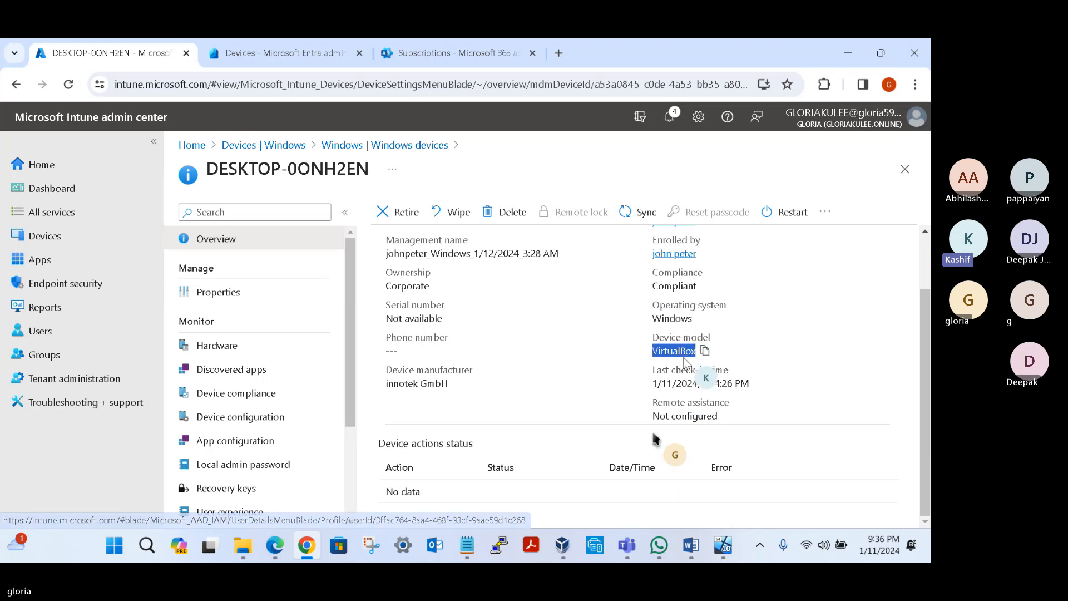
triple_click(691, 384)
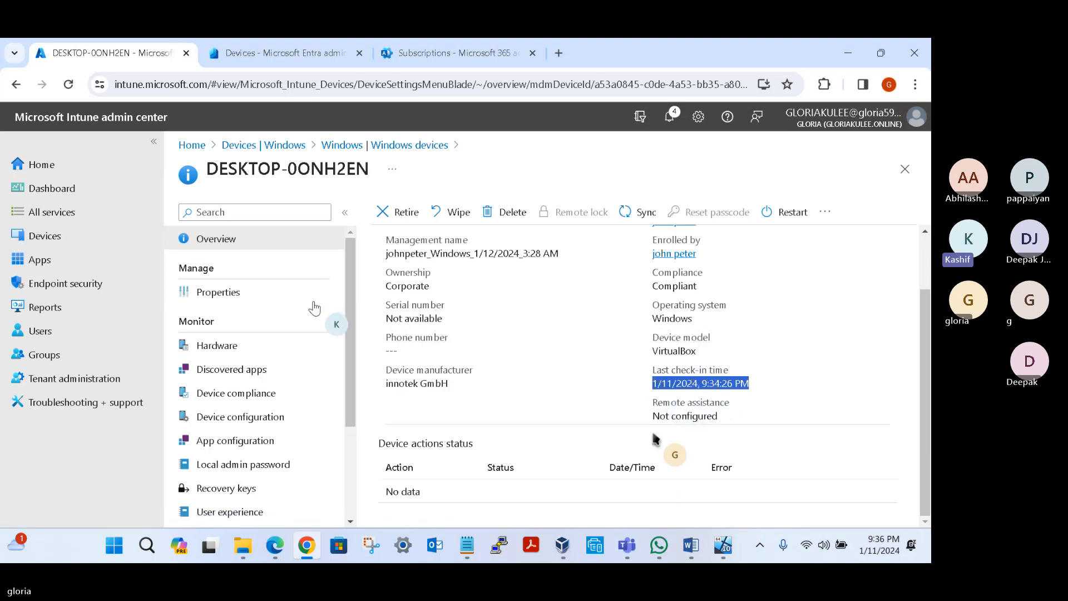
Step: Review the properties of DESKTOP-0ONH2EN, followed by its hardware page down to the operating system and storage details
left_click(249, 294)
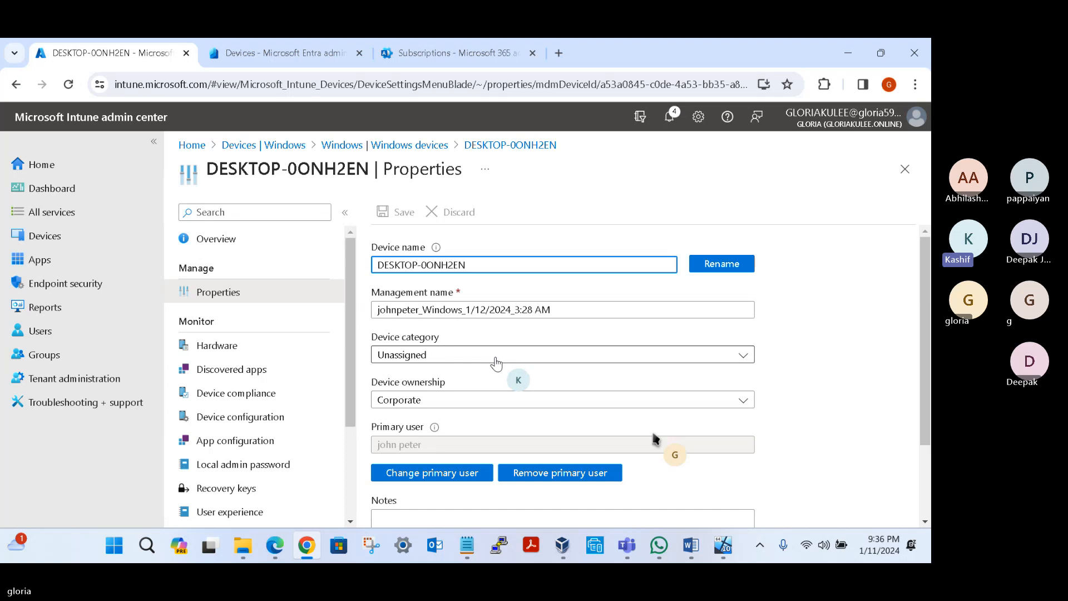
scroll(428, 452, "down", 1)
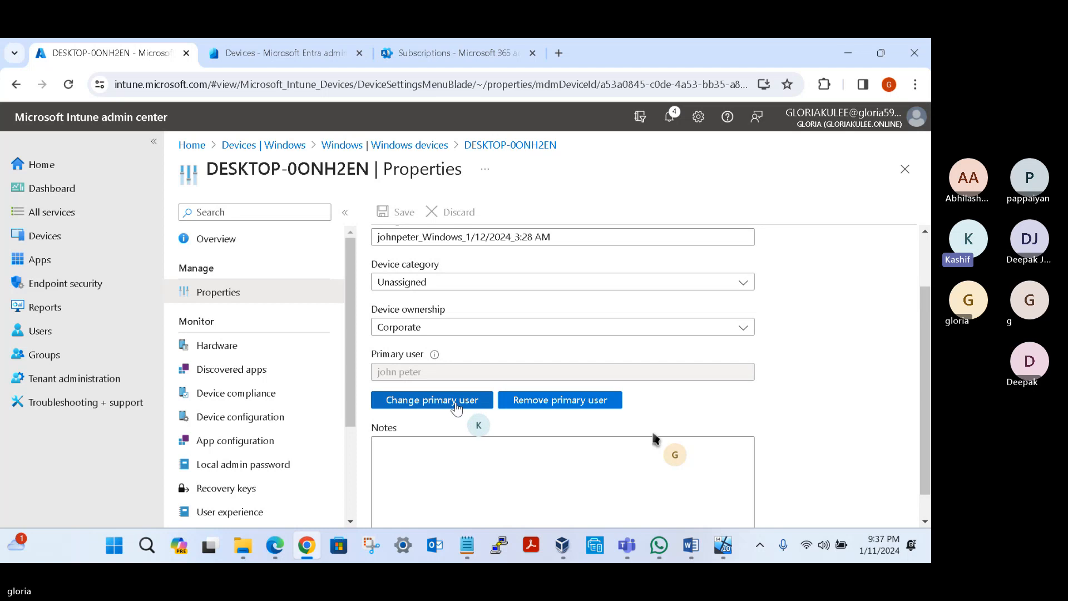
left_click(202, 346)
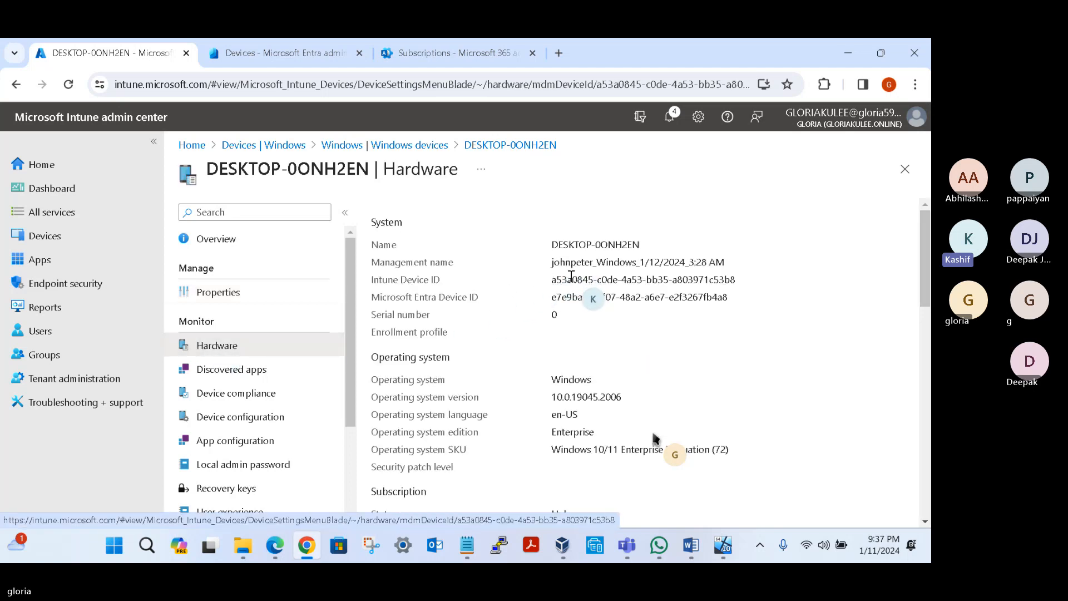
scroll(561, 274, "down", 1)
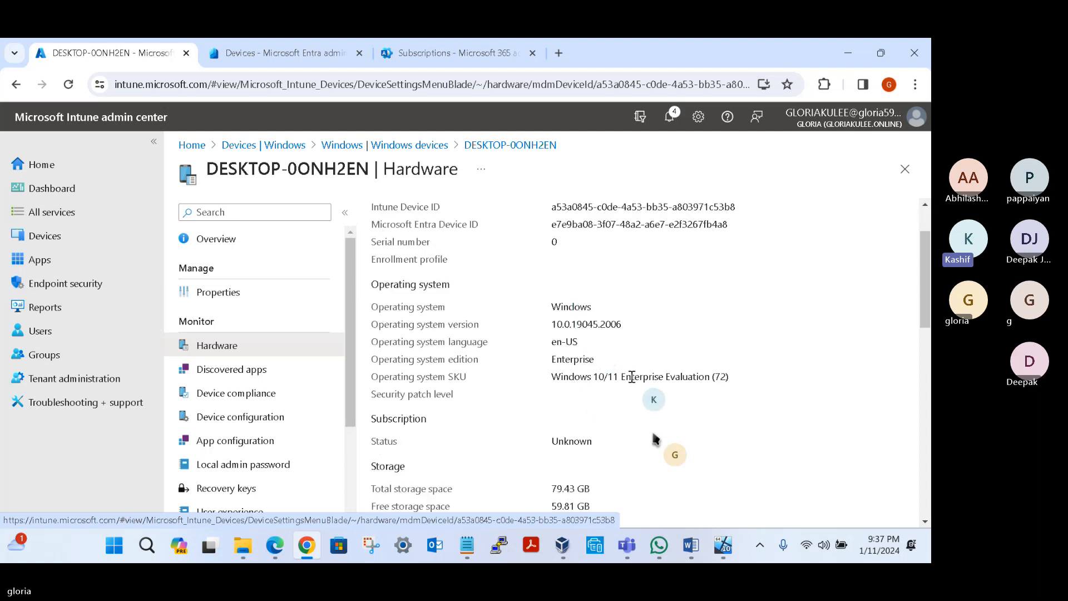
scroll(656, 439, "down", 1)
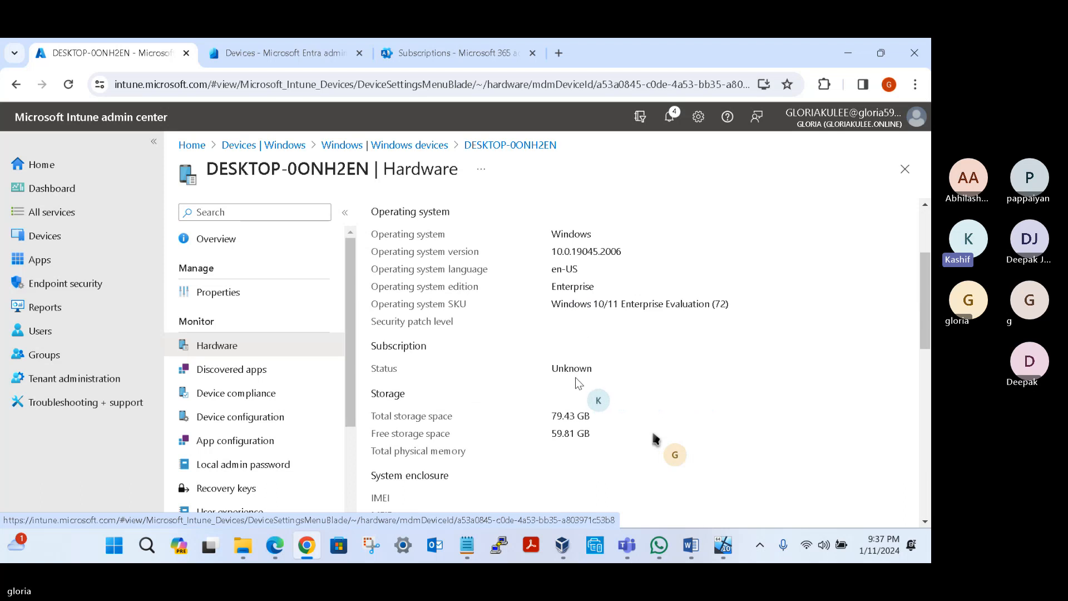
Step: Check the operating system SKU, subscription status and storage values on the DESKTOP-0ONH2EN hardware page
scroll(656, 440, "down", 2)
scroll(656, 439, "up", 2)
left_click_drag(725, 304, 695, 304)
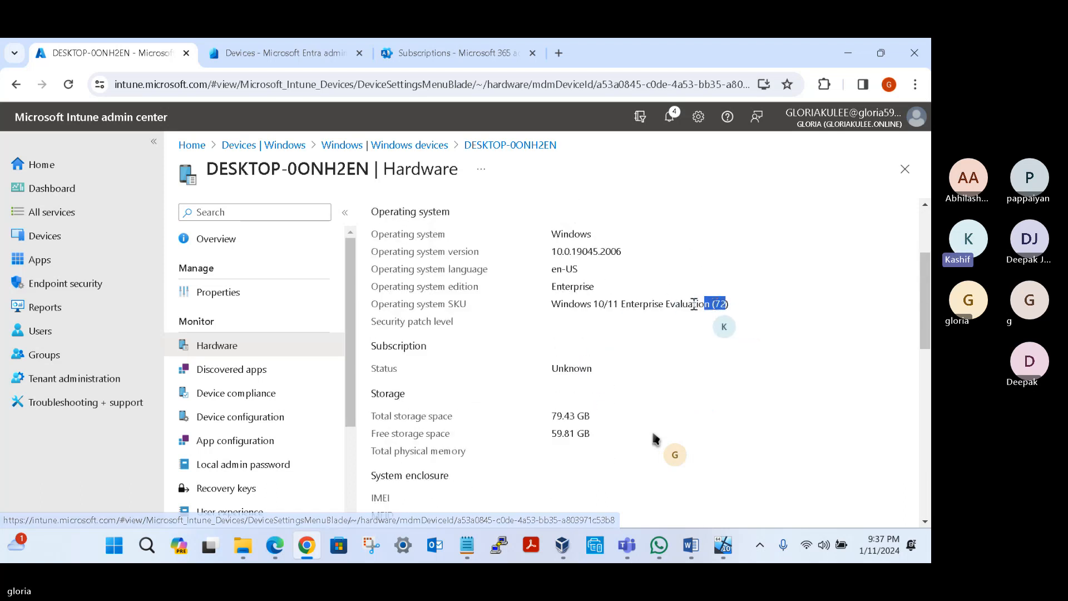
left_click(715, 304)
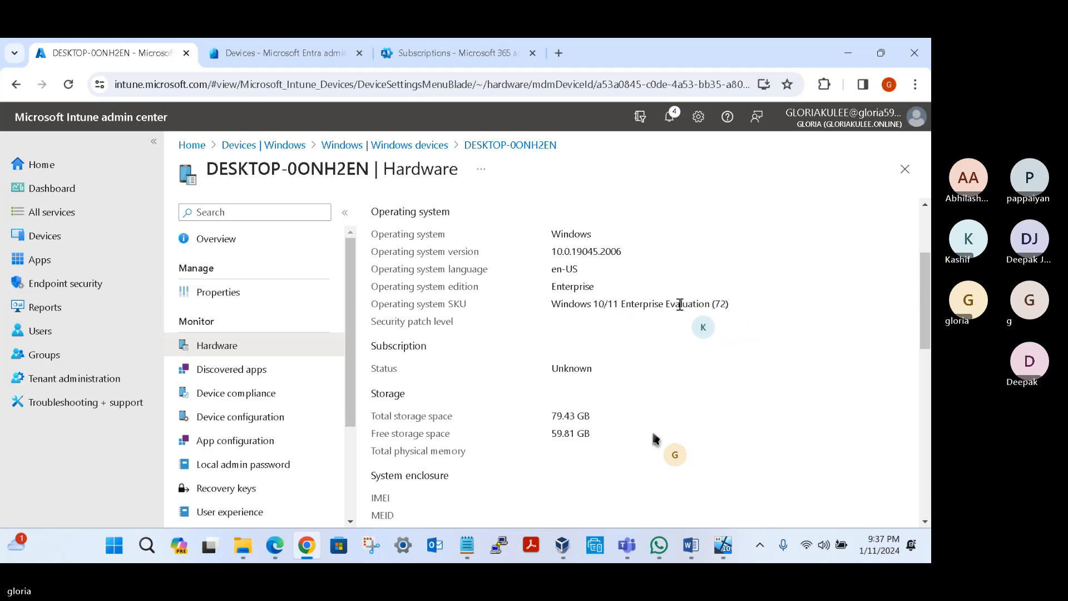
scroll(584, 364, "down", 1)
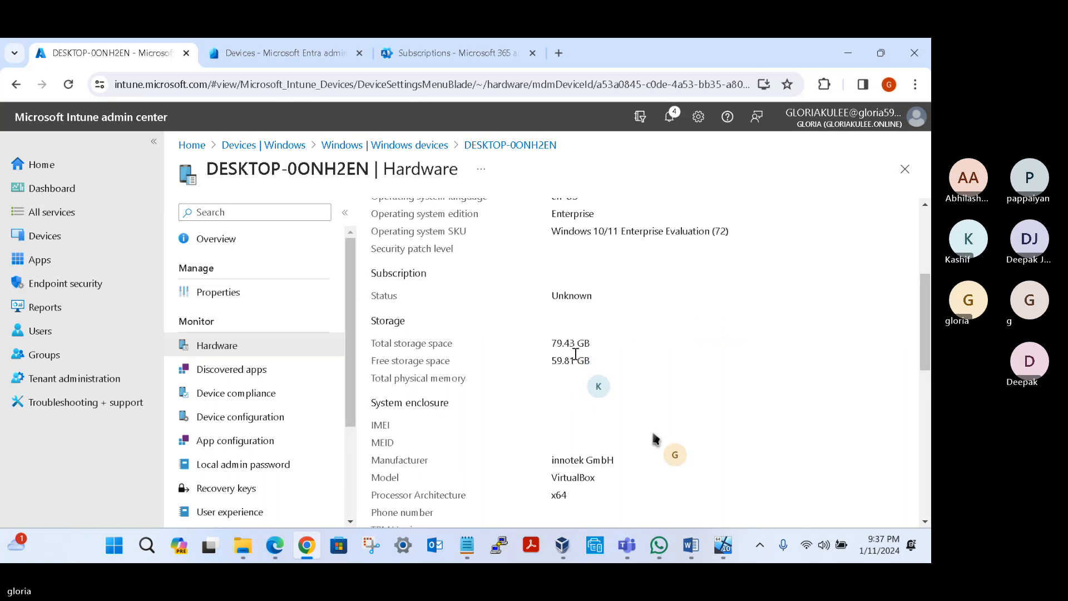
double_click(567, 296)
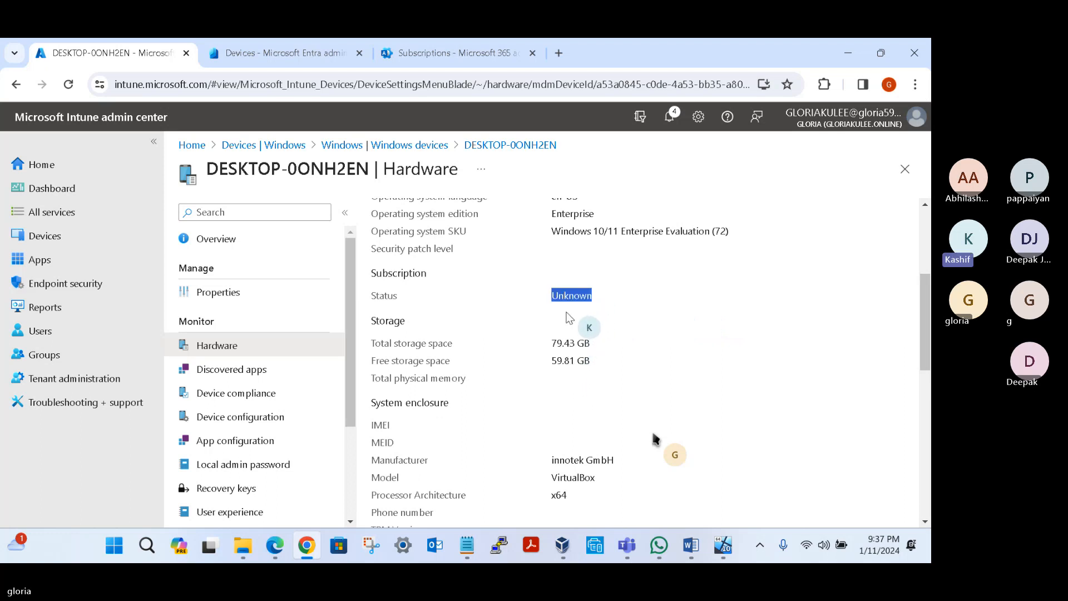
left_click_drag(554, 344, 555, 319)
Step: Read the device's wired IPv4 address, enrolled date and conditional access details at the end of the hardware page
scroll(595, 364, "down", 5)
scroll(593, 363, "down", 2)
left_click(554, 319)
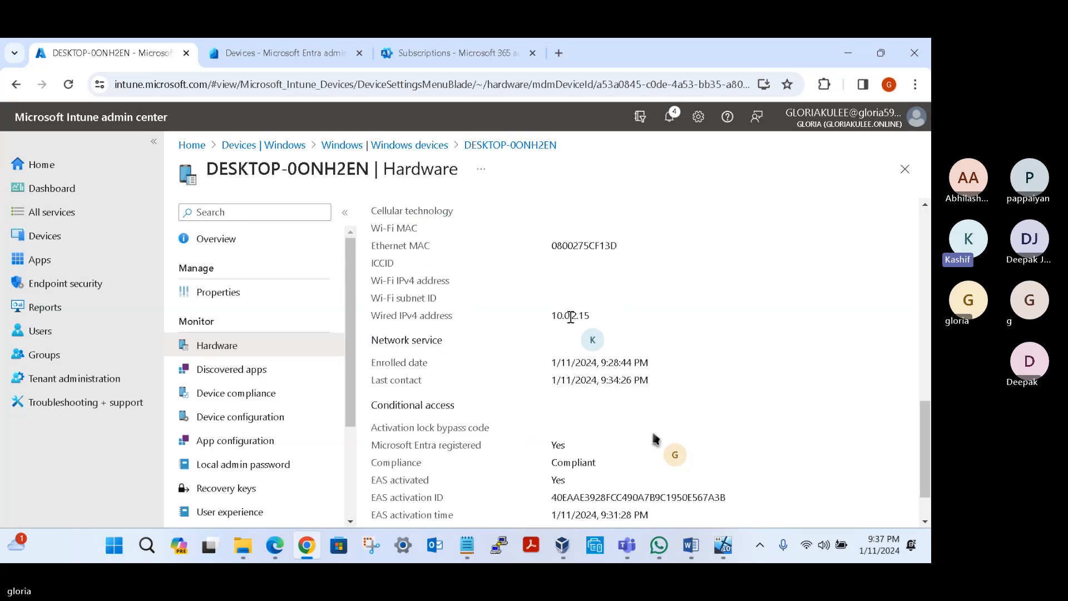
double_click(572, 315)
left_click(573, 364)
triple_click(572, 364)
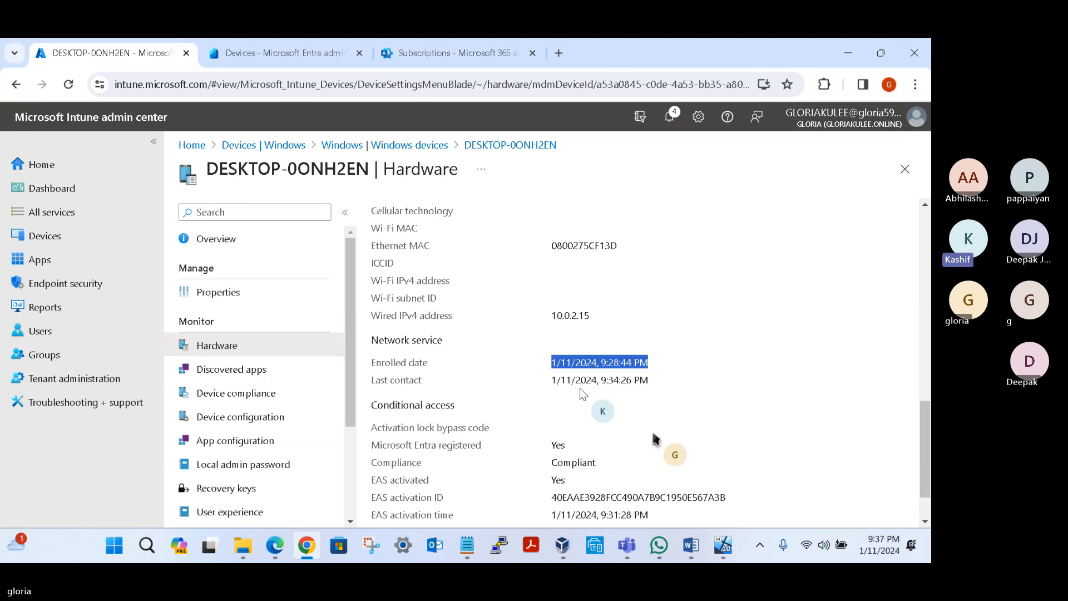
scroll(580, 388, "down", 1)
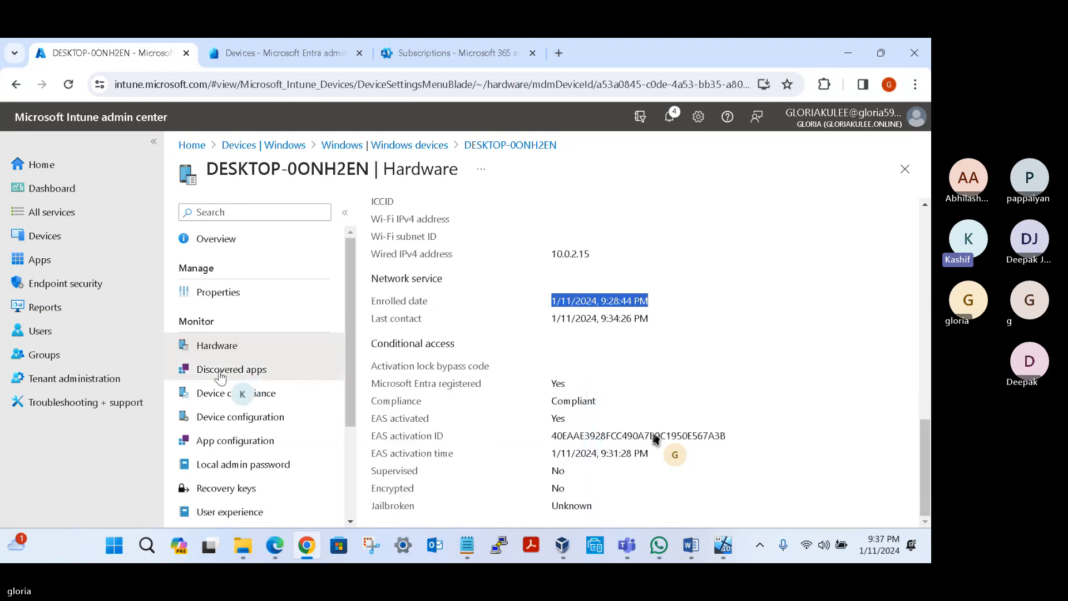
Step: Review the discovered apps, device compliance and device configuration pages of DESKTOP-0ONH2EN
left_click(285, 364)
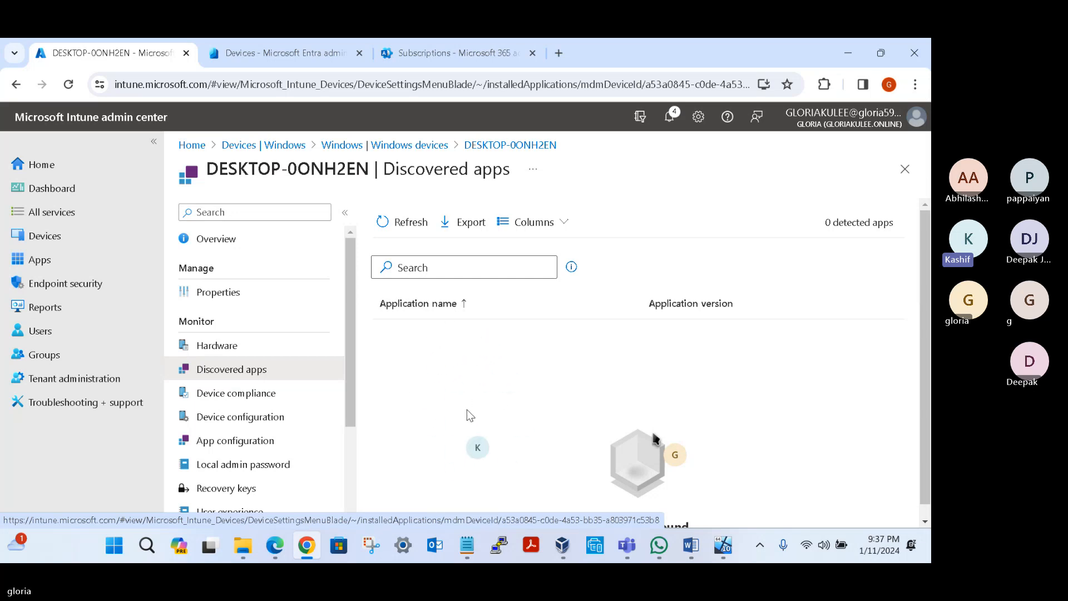
left_click(245, 393)
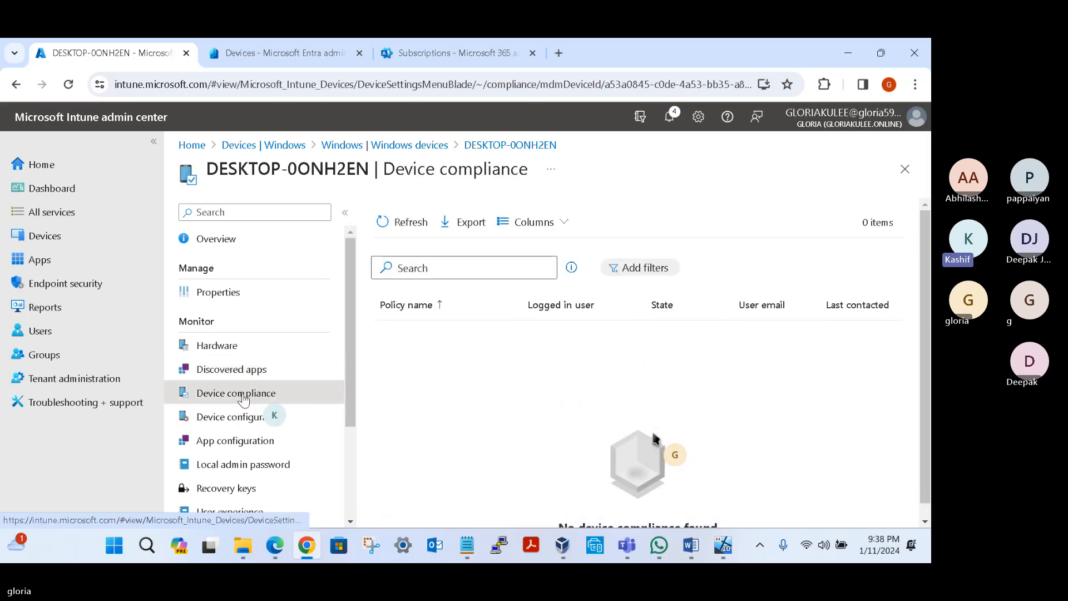
left_click(239, 417)
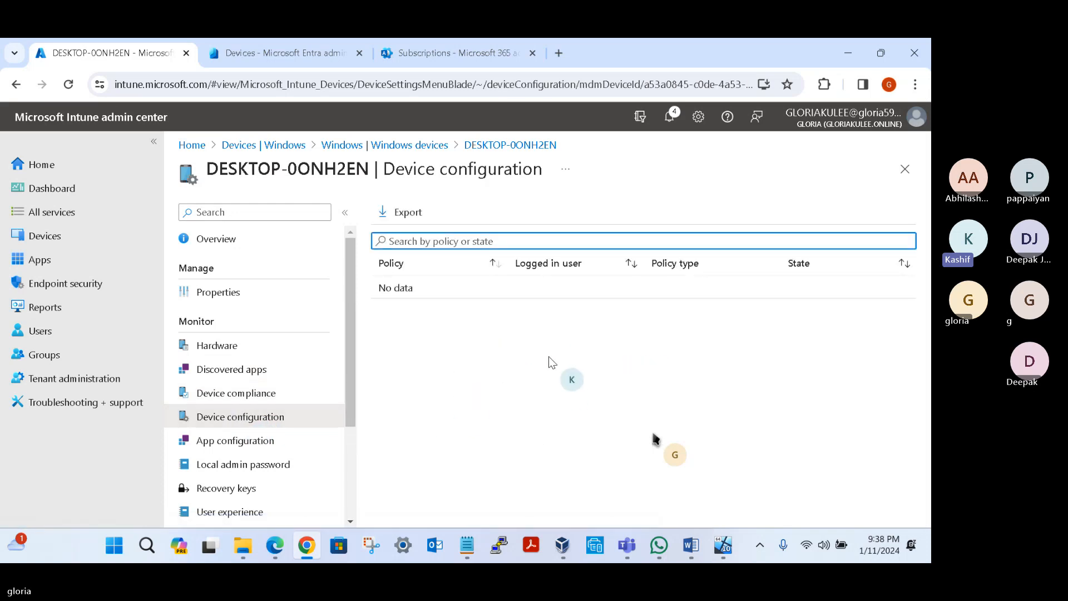
Step: Return to the device overview and start a sync of DESKTOP-0ONH2EN, confirming the request
left_click(264, 251)
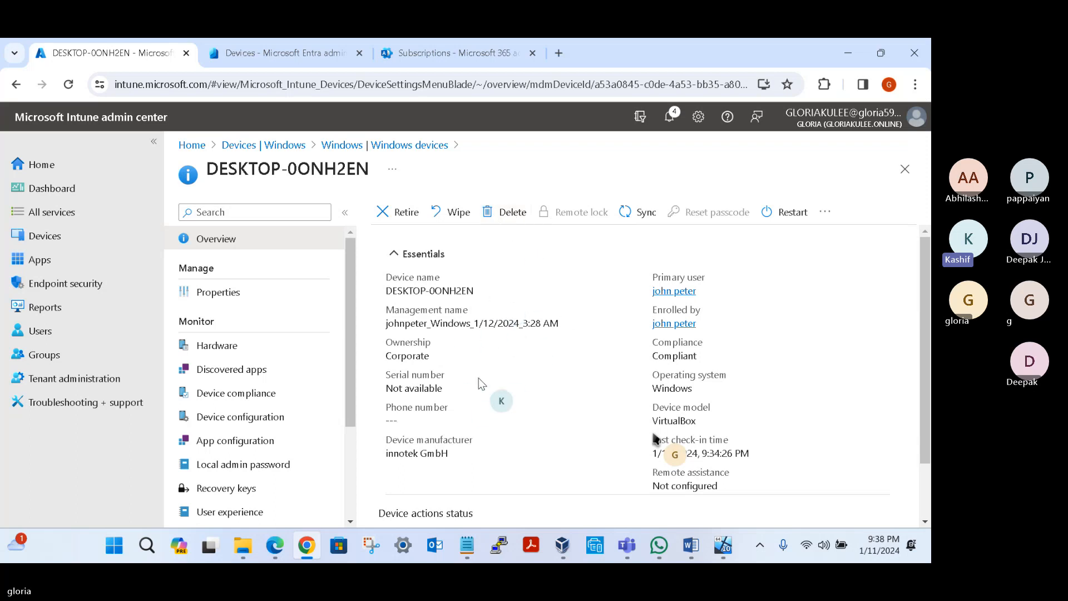
left_click(641, 215)
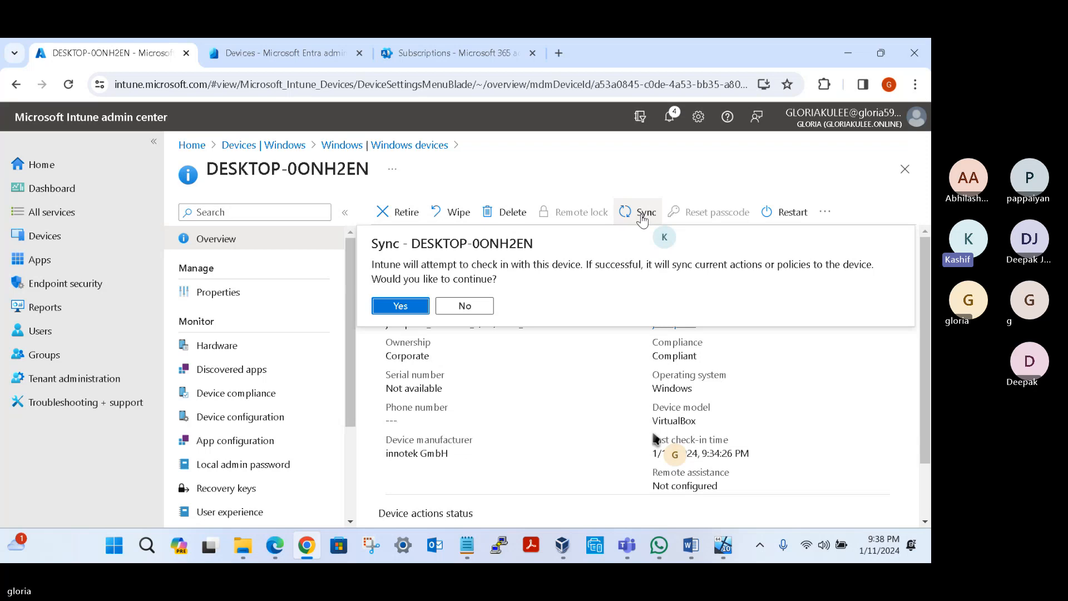
left_click(398, 317)
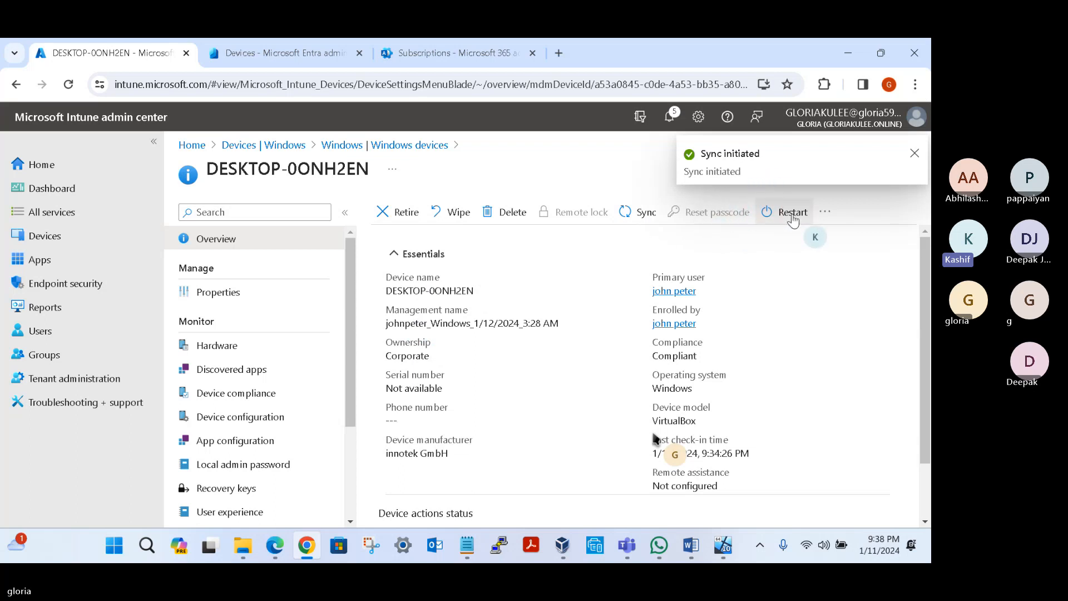
Step: Rename the device to DESWVM001, matching its VirtualBox machine name, with a restart after the rename
left_click(827, 214)
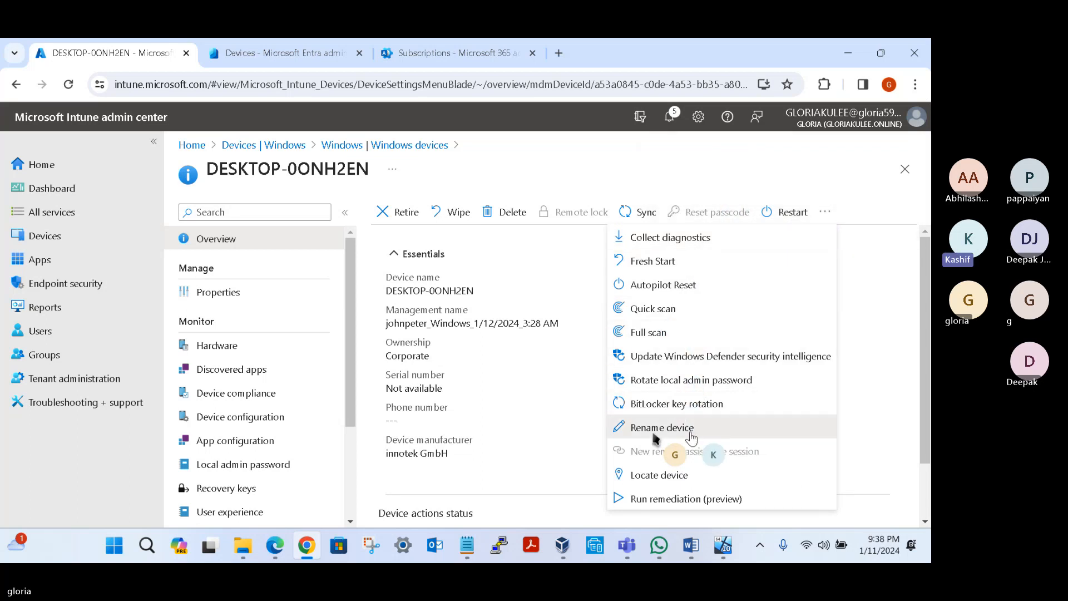
left_click(691, 433)
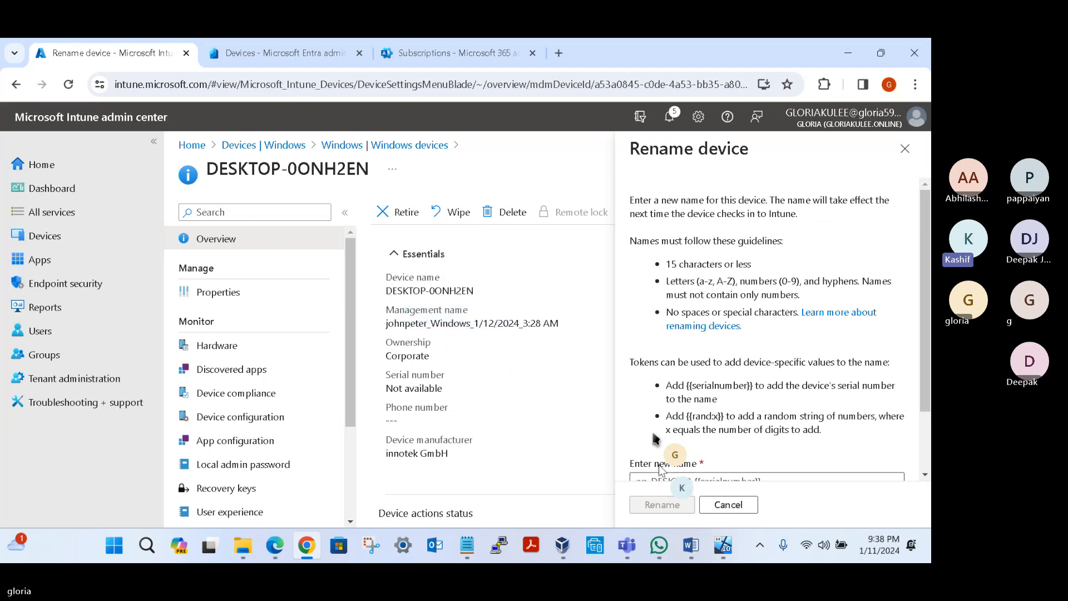
scroll(793, 387, "down", 2)
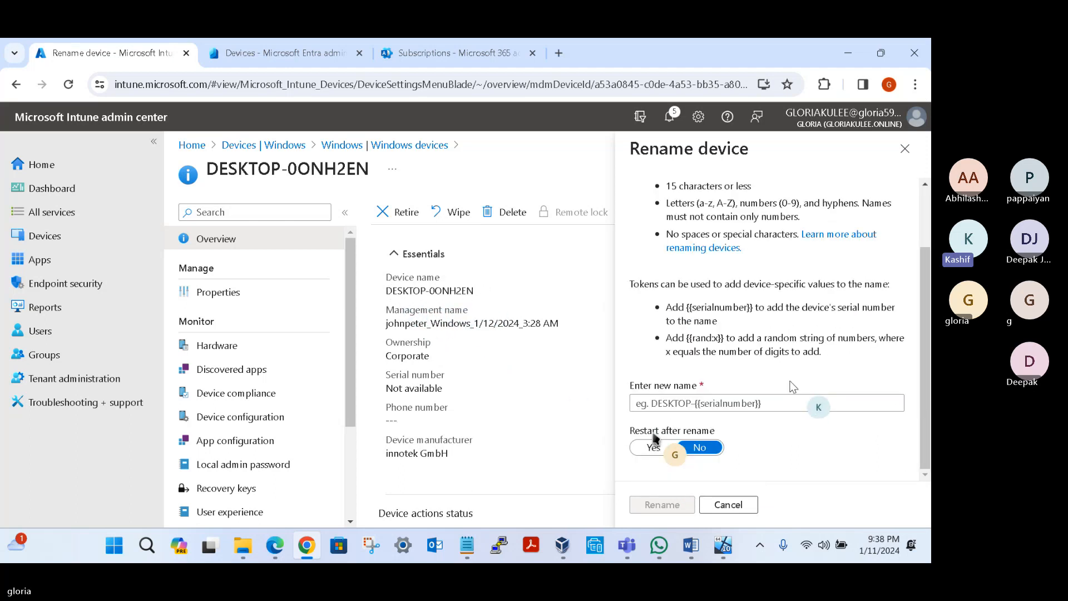
left_click(670, 401)
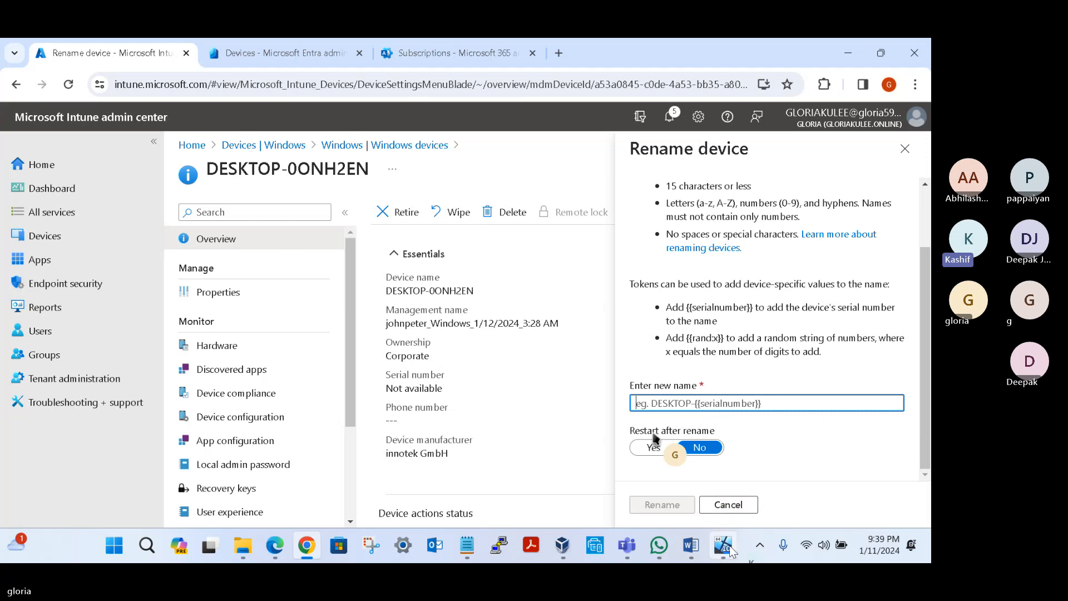
mouse_move(726, 547)
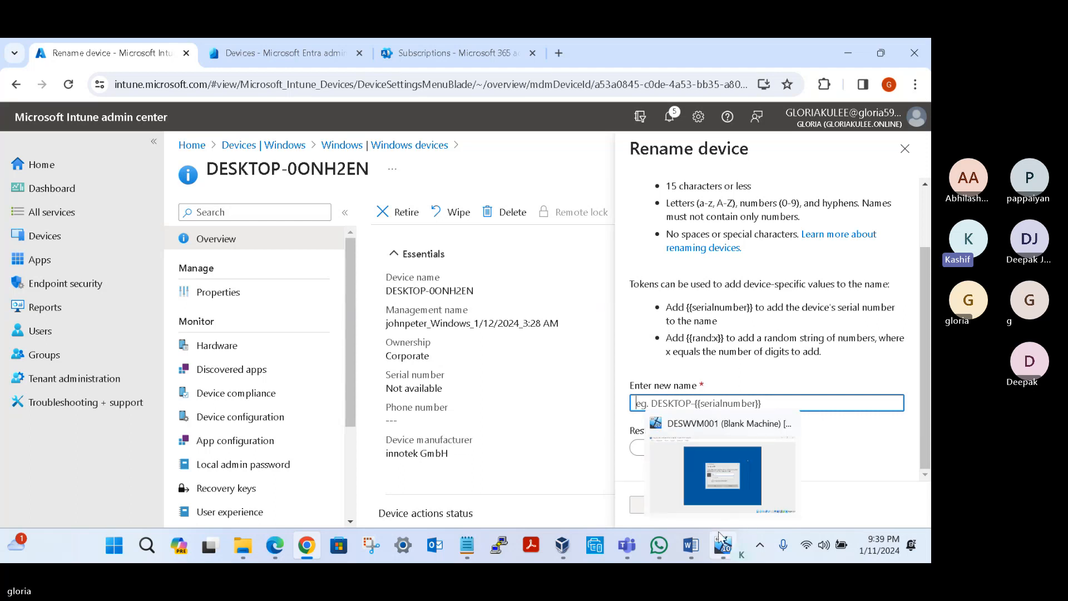
left_click(726, 547)
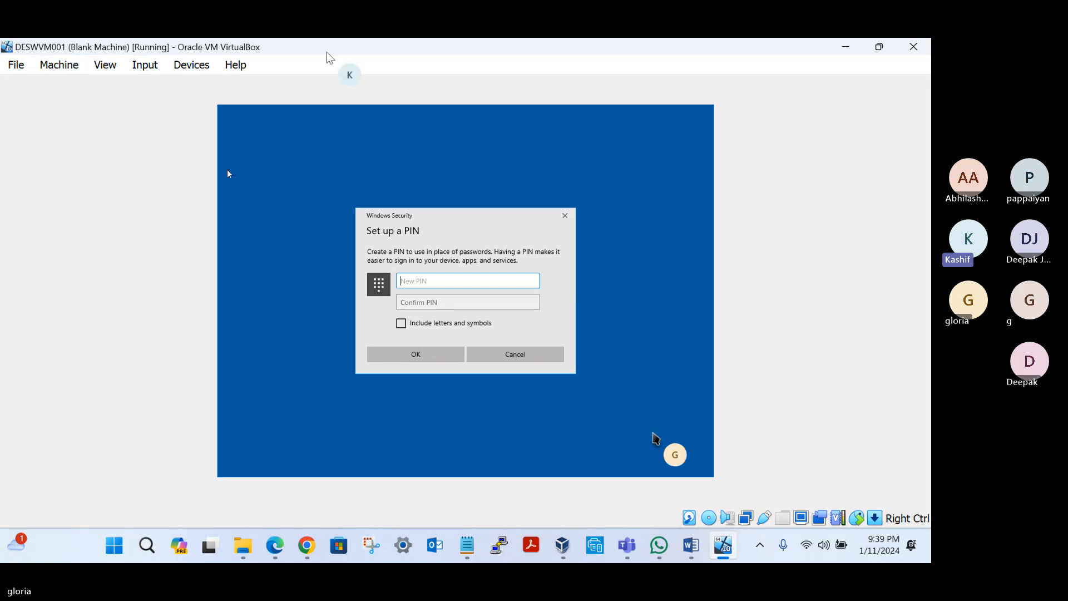
mouse_move(889, 42)
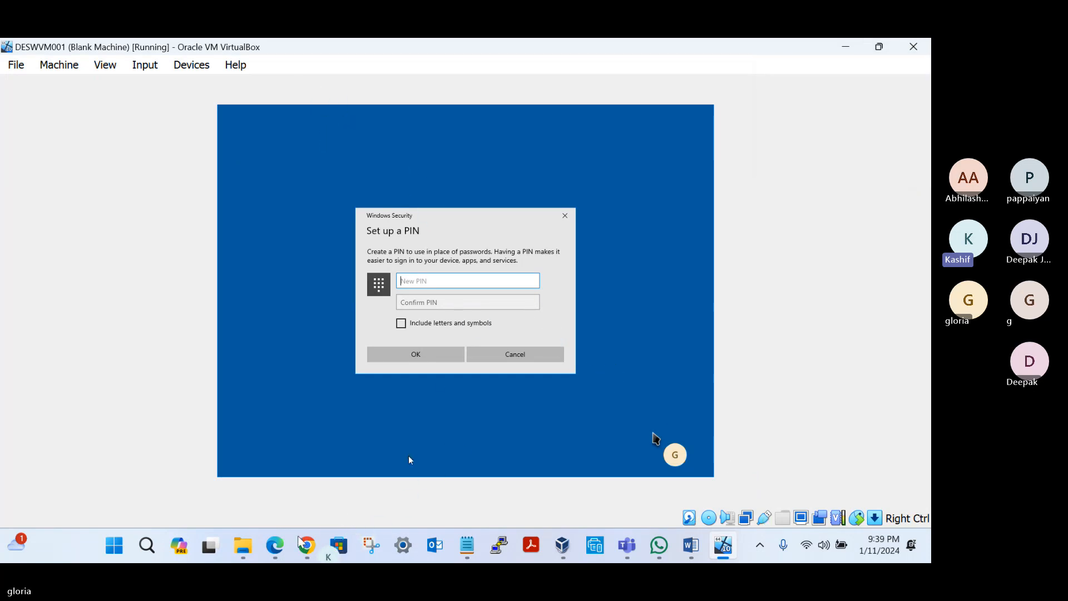
left_click(306, 548)
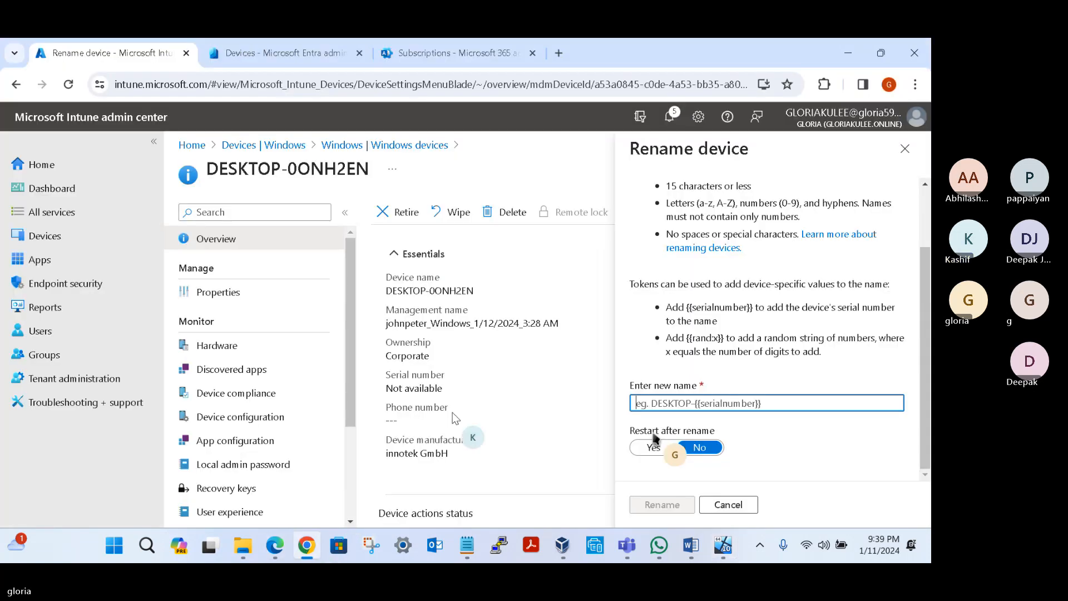
type("DESWV")
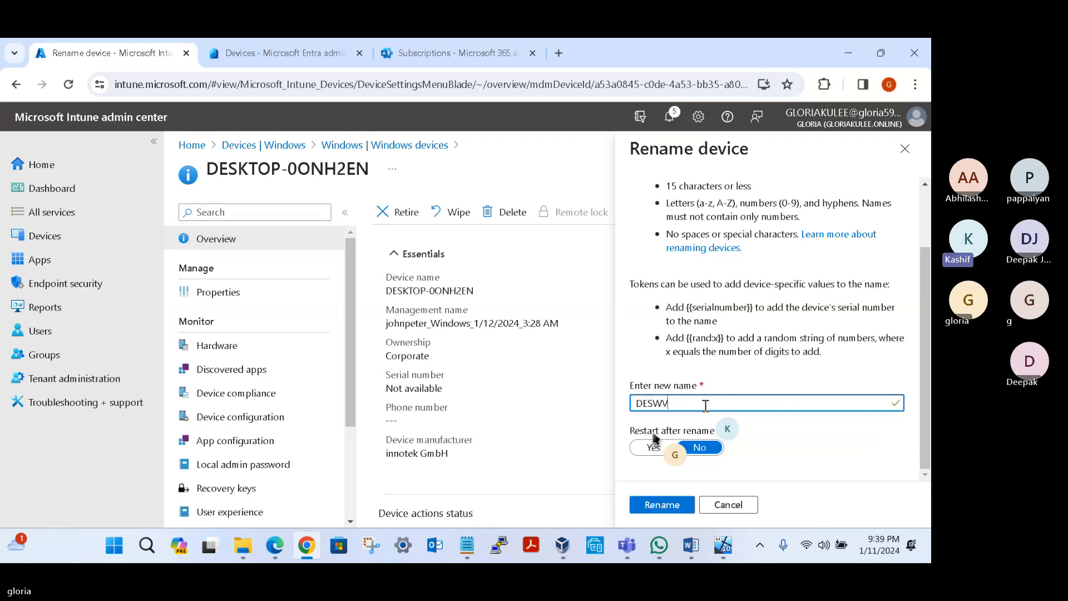
type("M001")
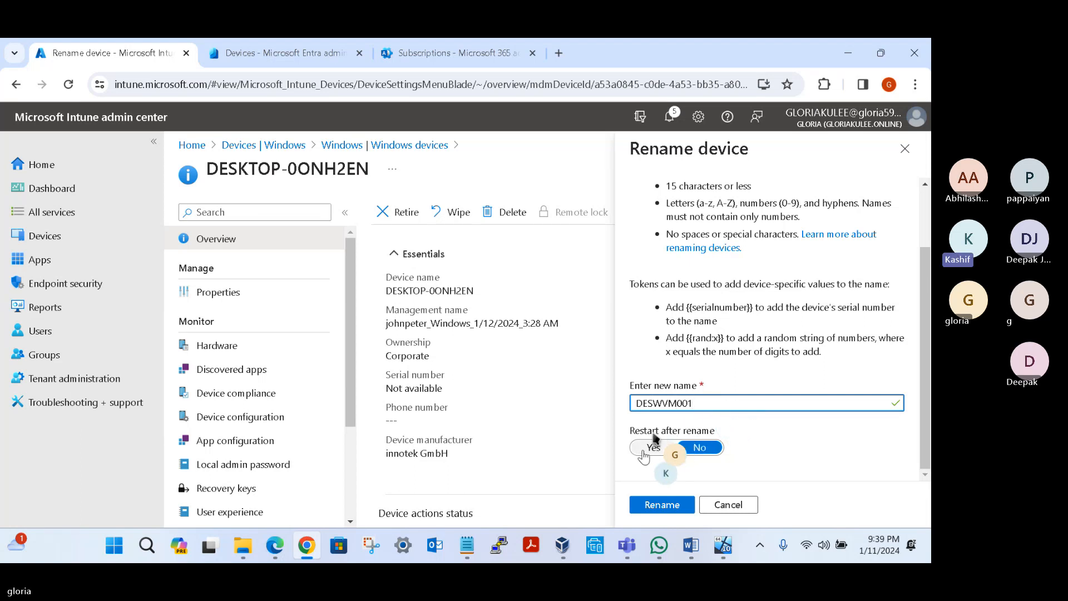
left_click(648, 452)
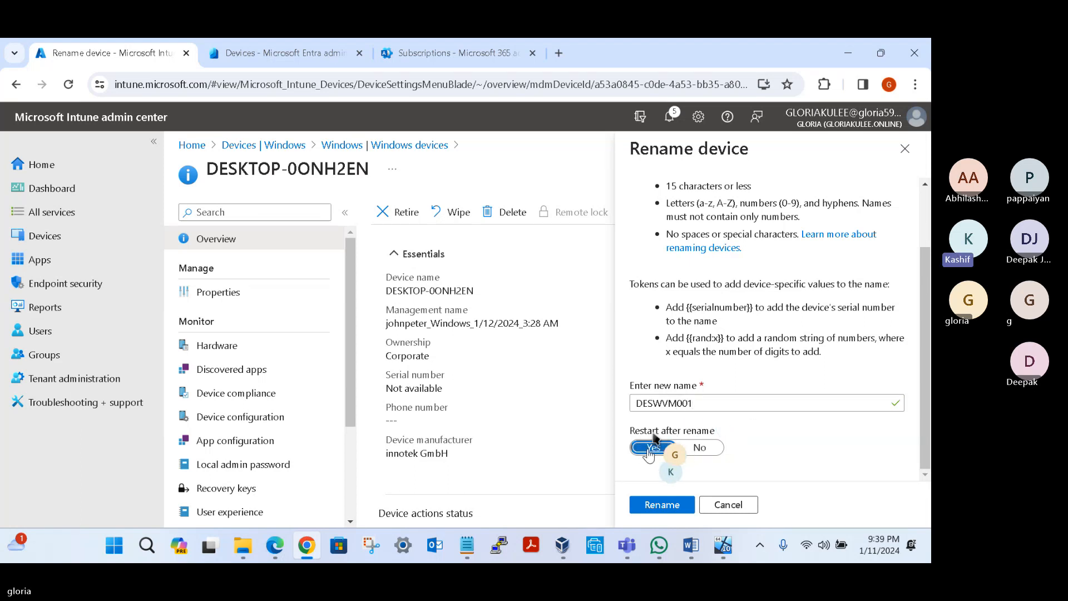
left_click(661, 504)
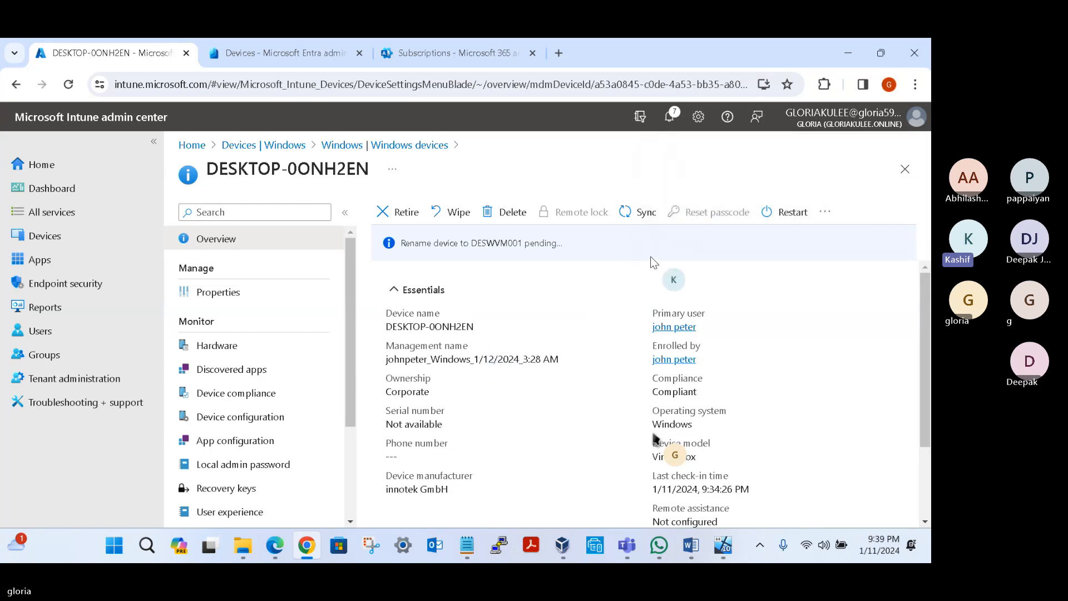
Step: Switch to the VirtualBox virtual machine, dismiss the scheduled-reboot notice, and complete setup with a new, confirmed sign-in PIN
left_click(722, 546)
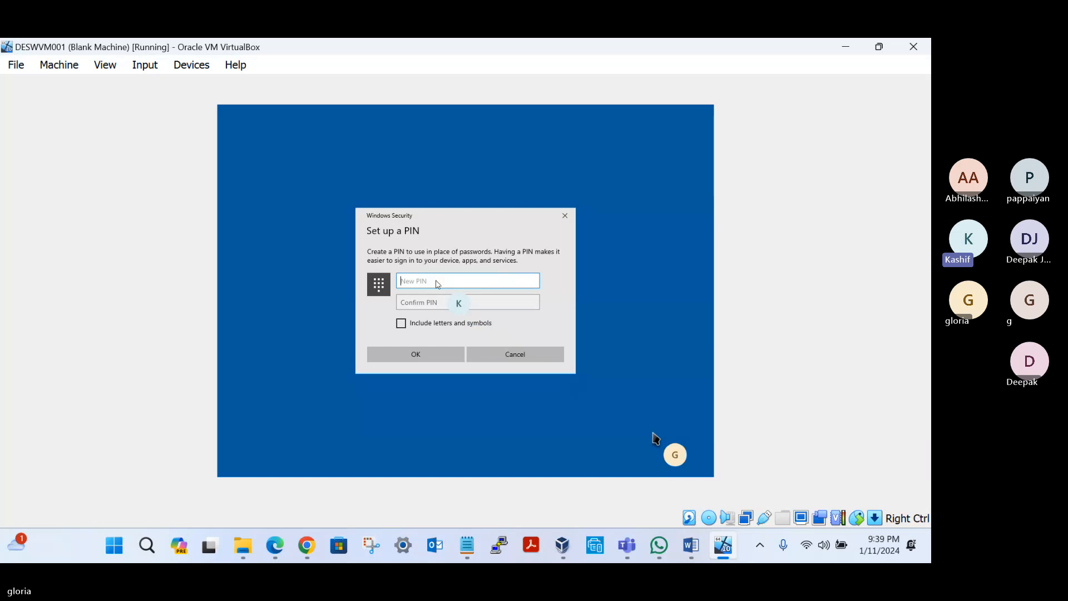
type("1")
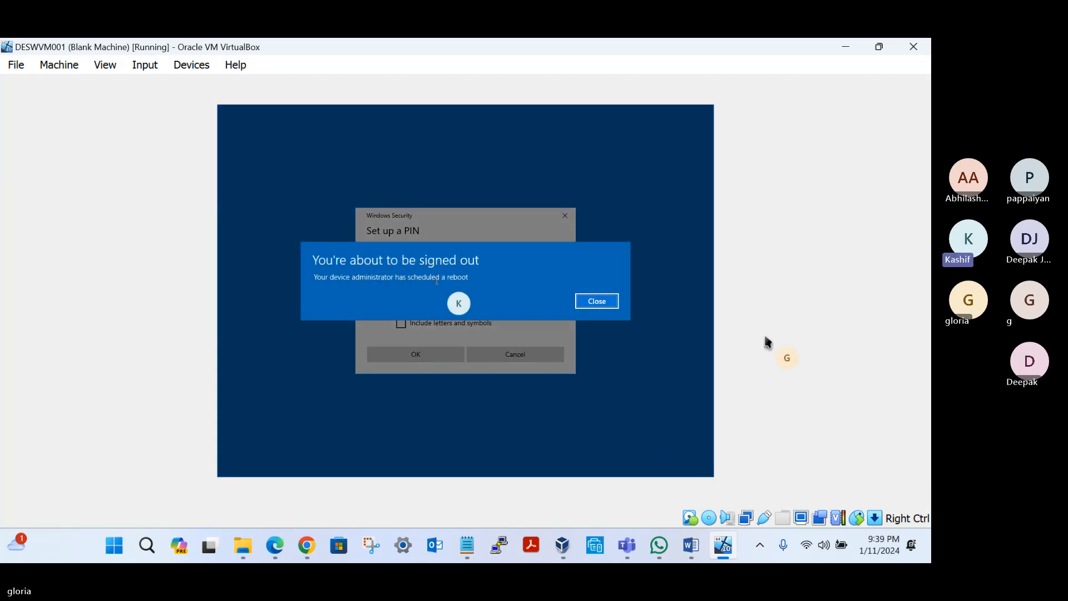
left_click(593, 301)
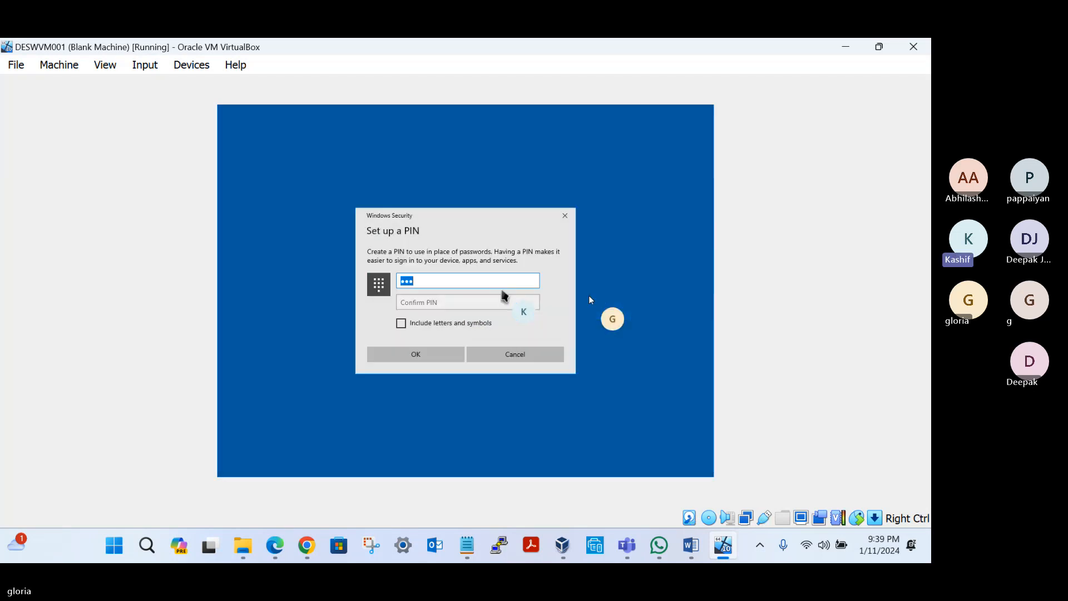
key("BackSpace")
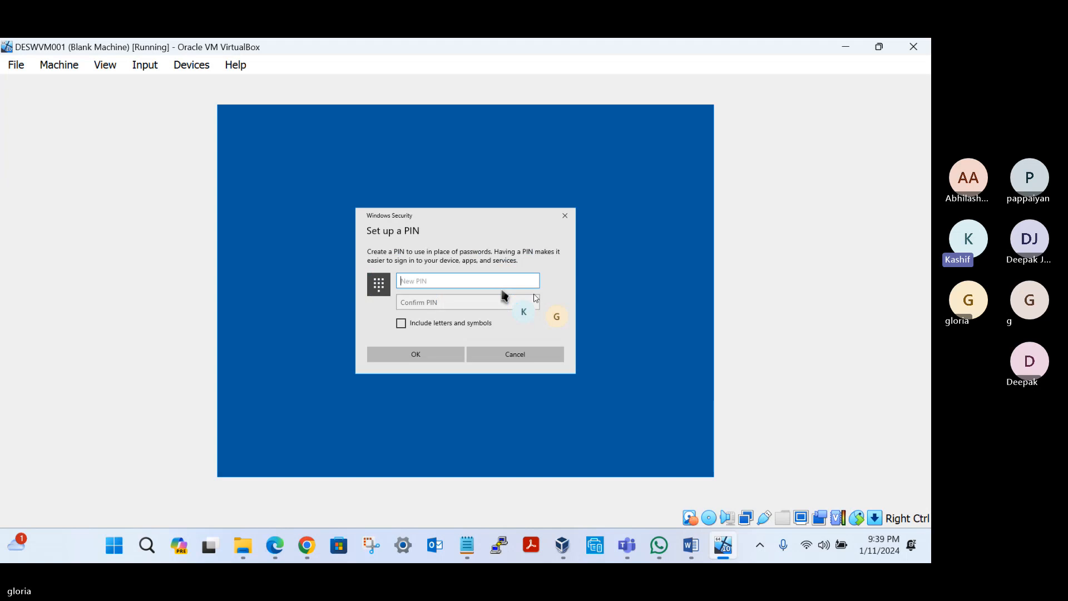
type("123456")
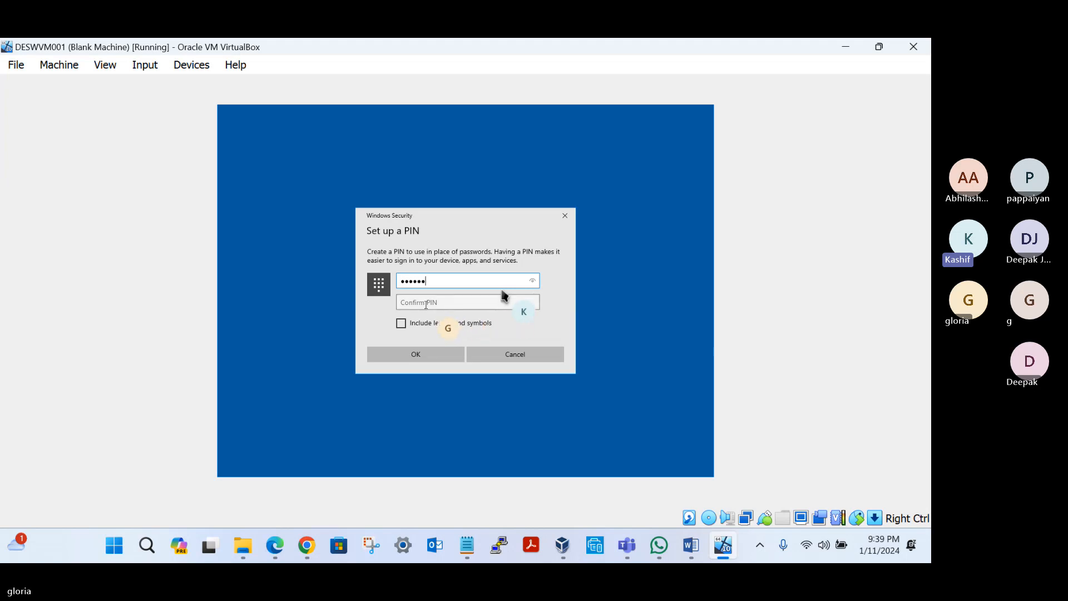
key("Tab")
type("123")
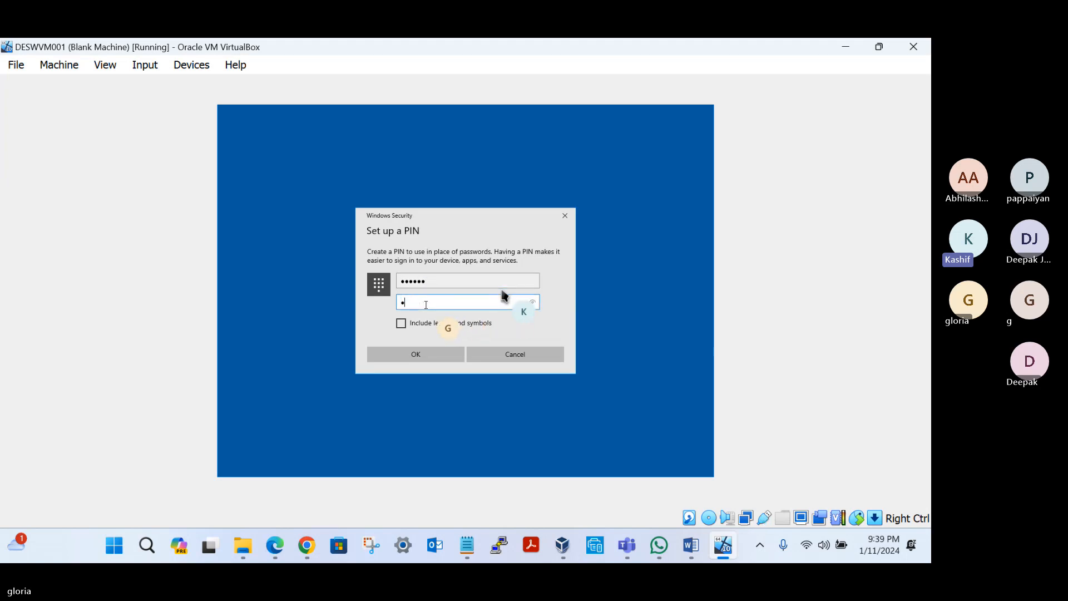
type("456")
left_click(418, 354)
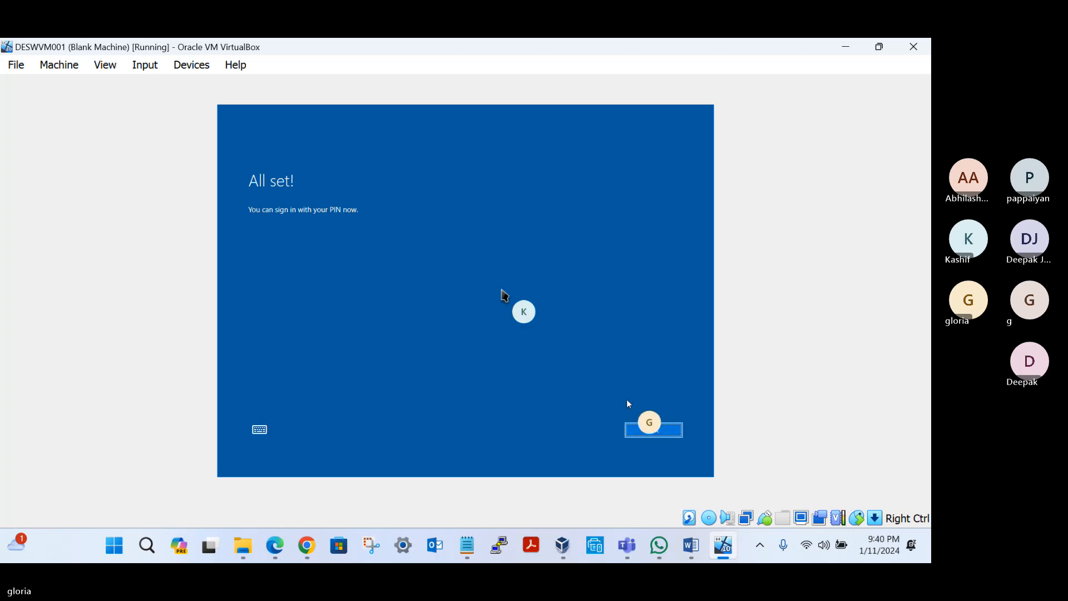
left_click(654, 429)
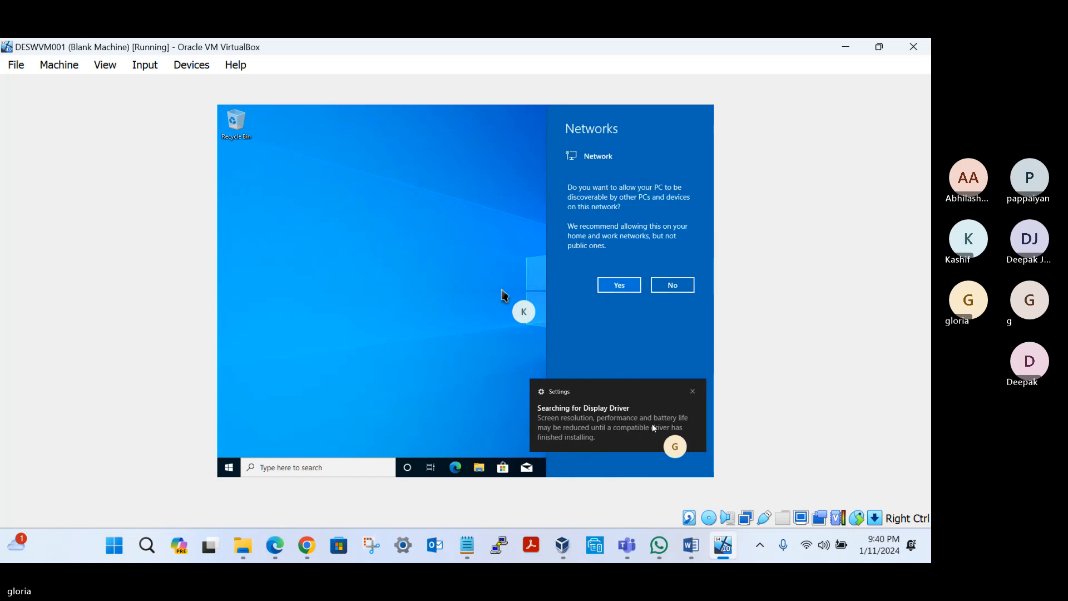
Step: Allow the PC to be discoverable on the network and open the management info of its connected Azure AD account under Access work or school
left_click(616, 284)
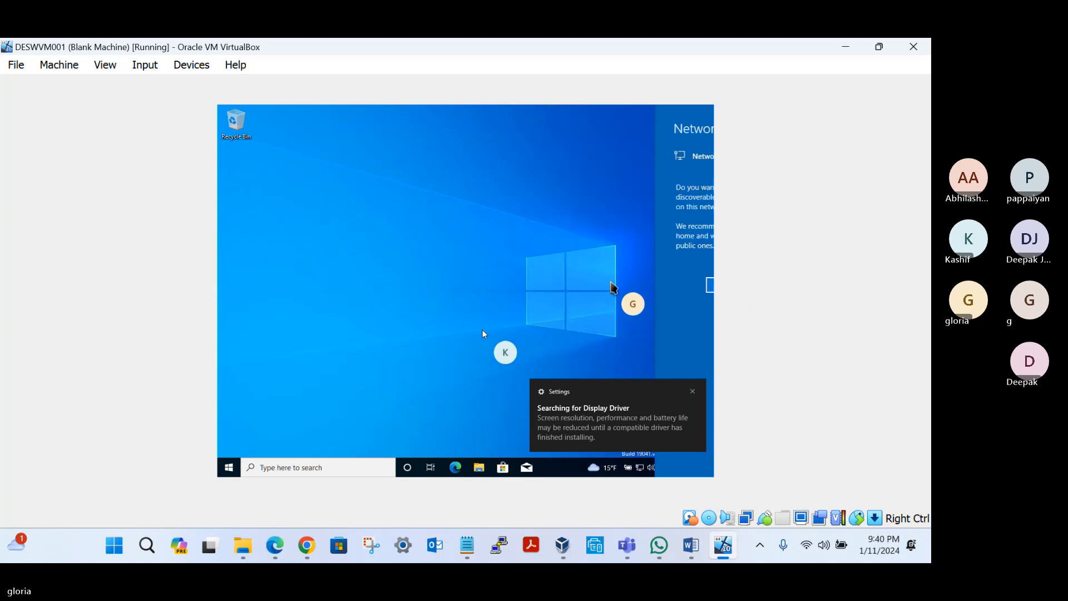
left_click(235, 472)
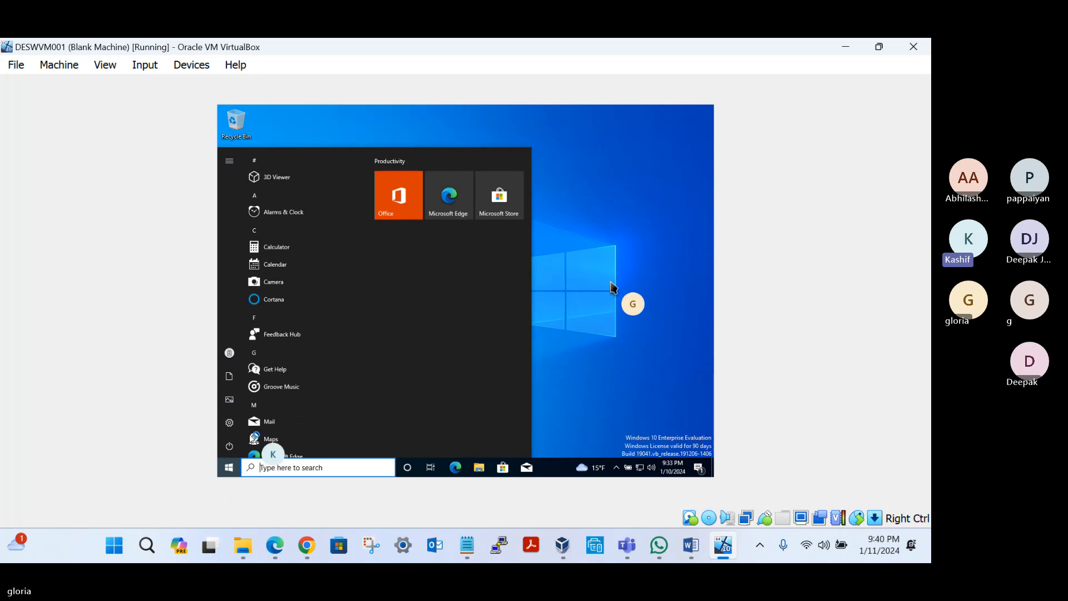
left_click(229, 422)
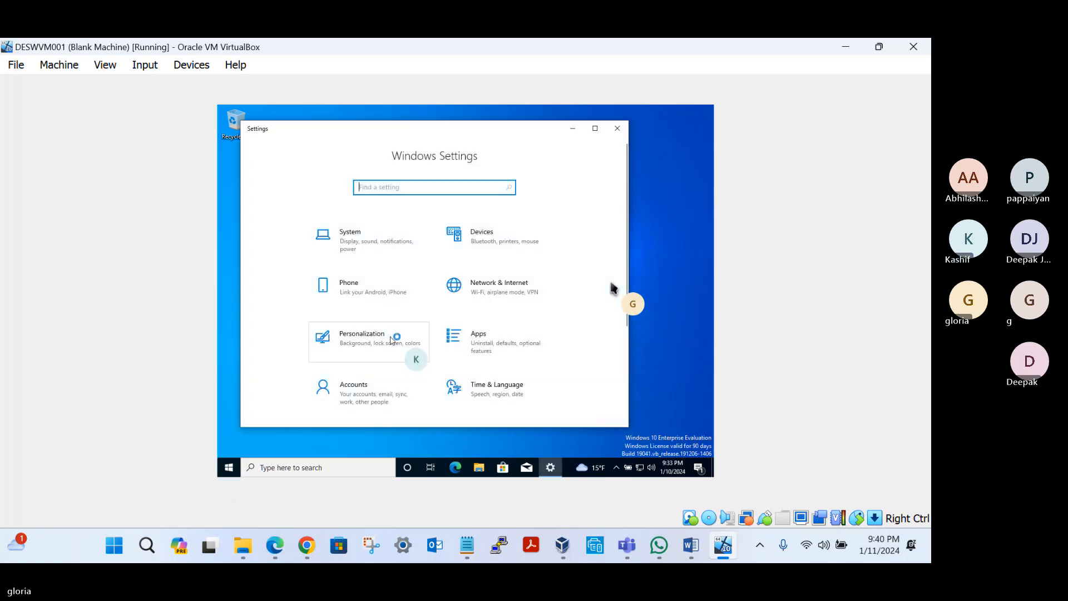
left_click(351, 389)
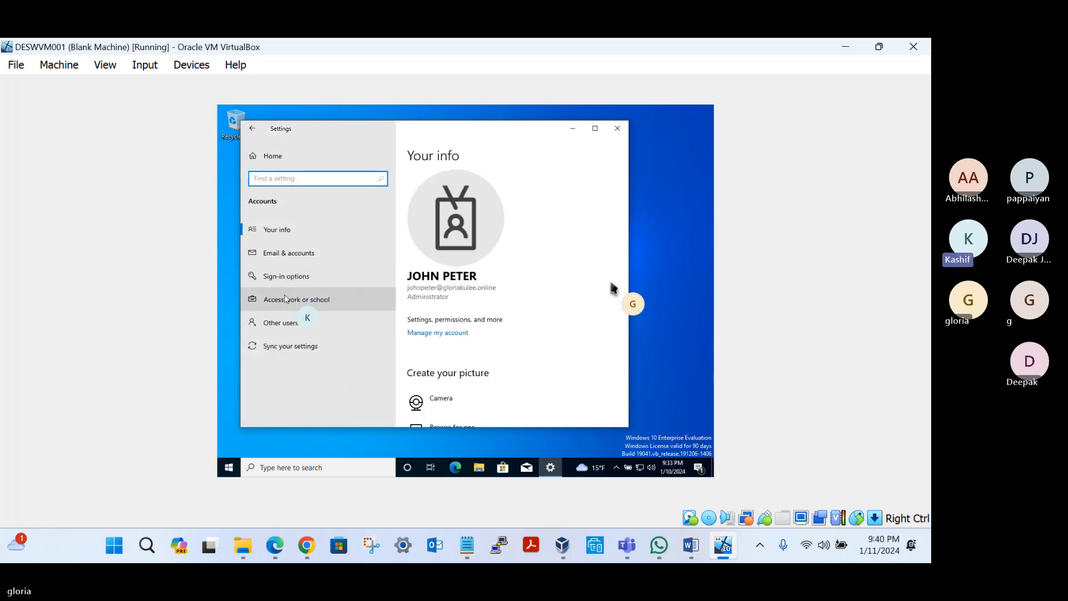
left_click(282, 300)
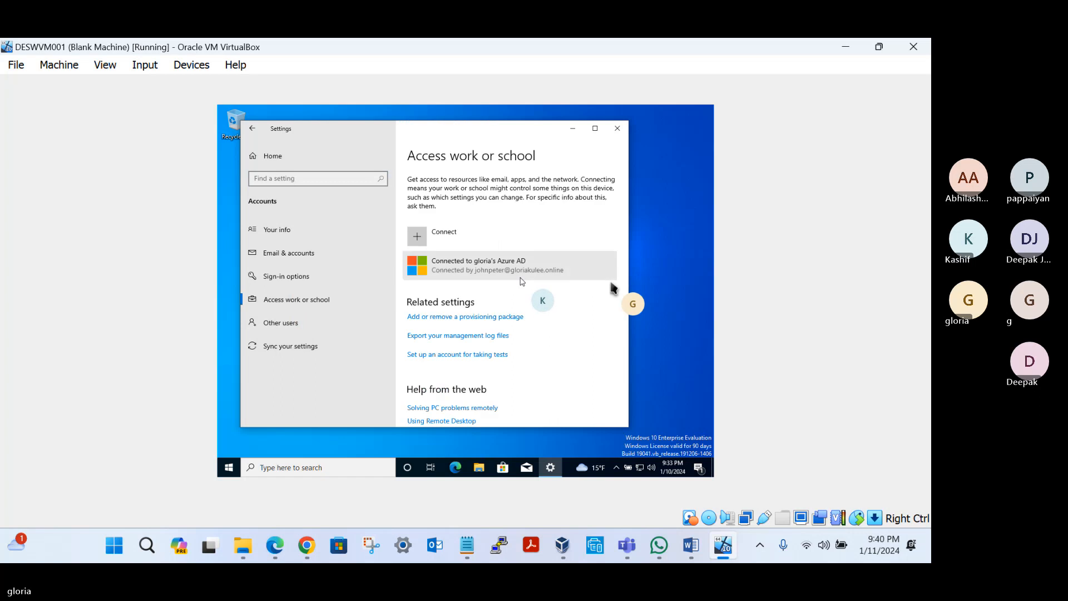
left_click(467, 271)
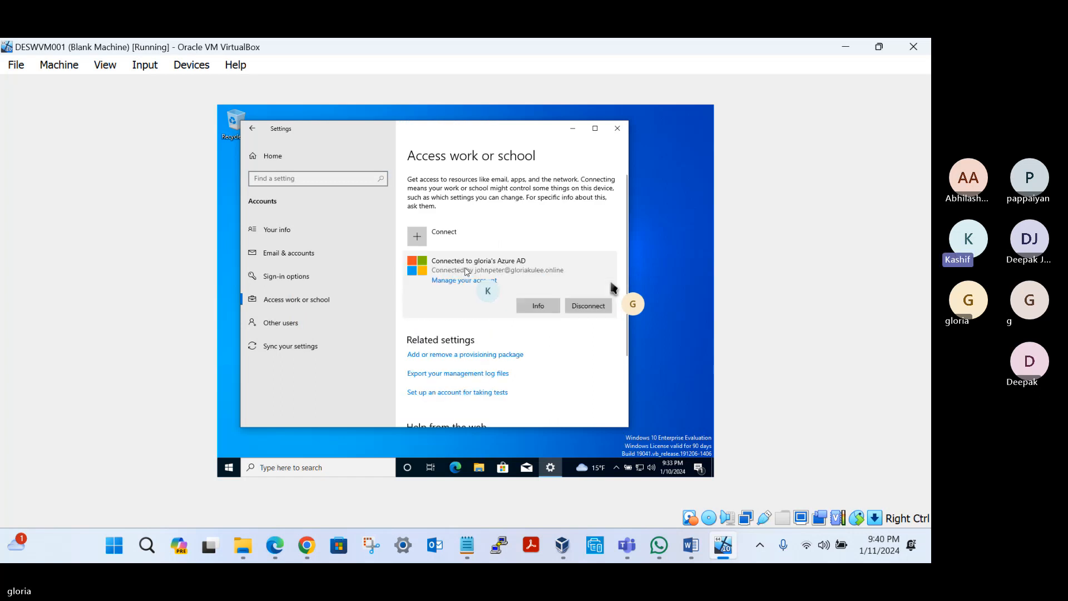
left_click(537, 307)
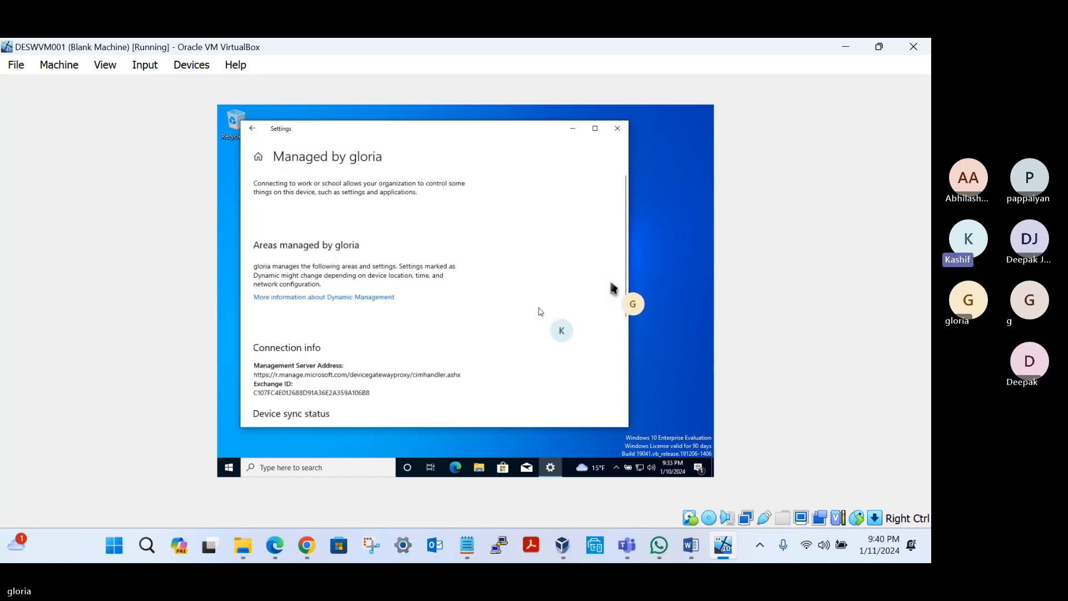
Step: Review the management connection info and start a device sync from the virtual machine
scroll(352, 300, "down", 3)
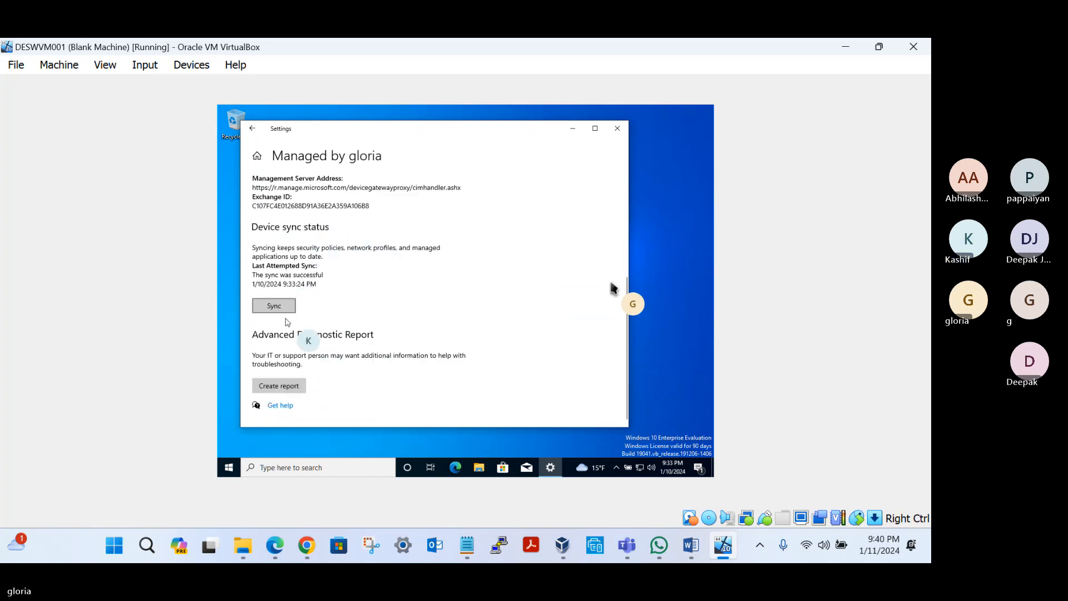
scroll(340, 338, "up", 1)
scroll(339, 338, "up", 3)
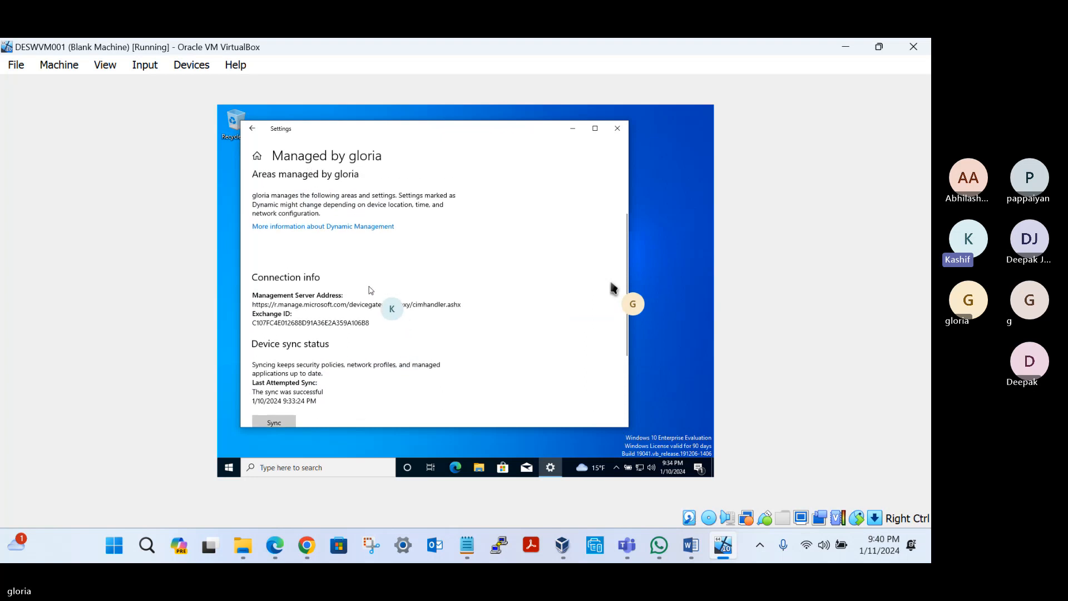
scroll(350, 271, "down", 4)
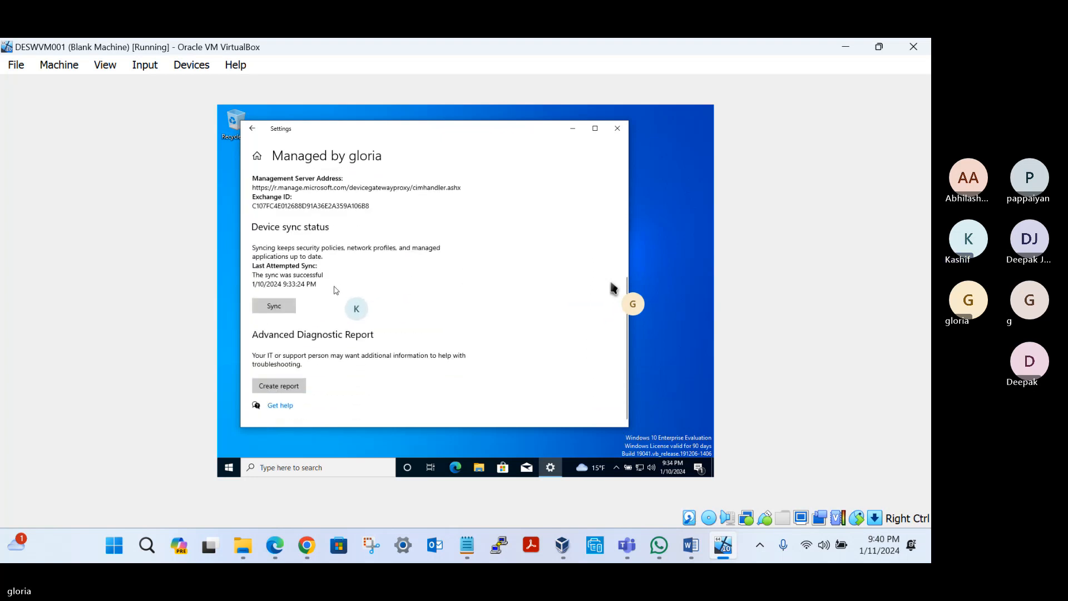
left_click(272, 306)
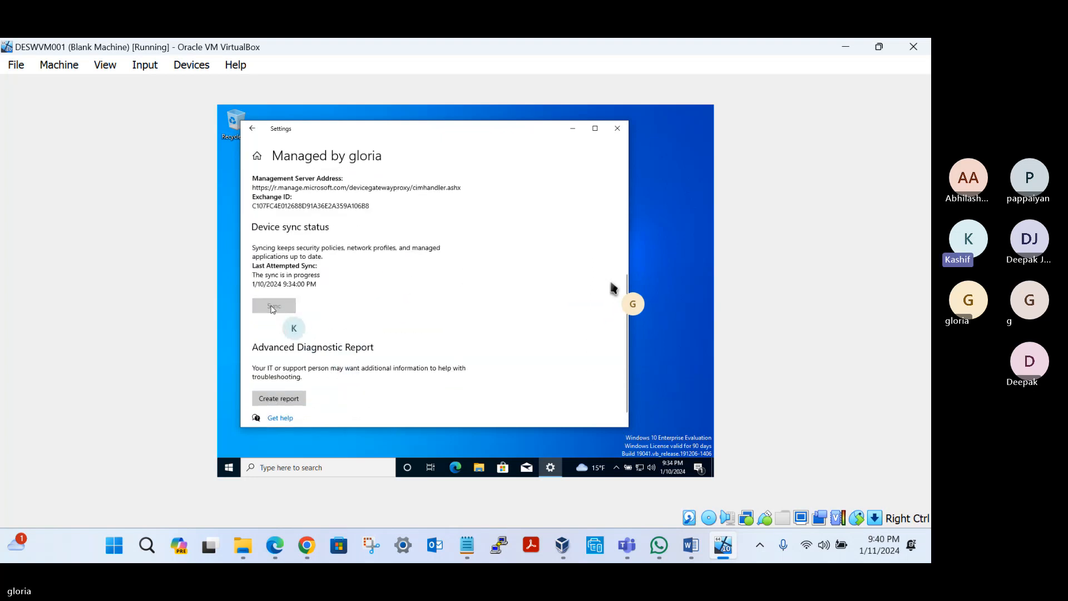
scroll(353, 336, "down", 1)
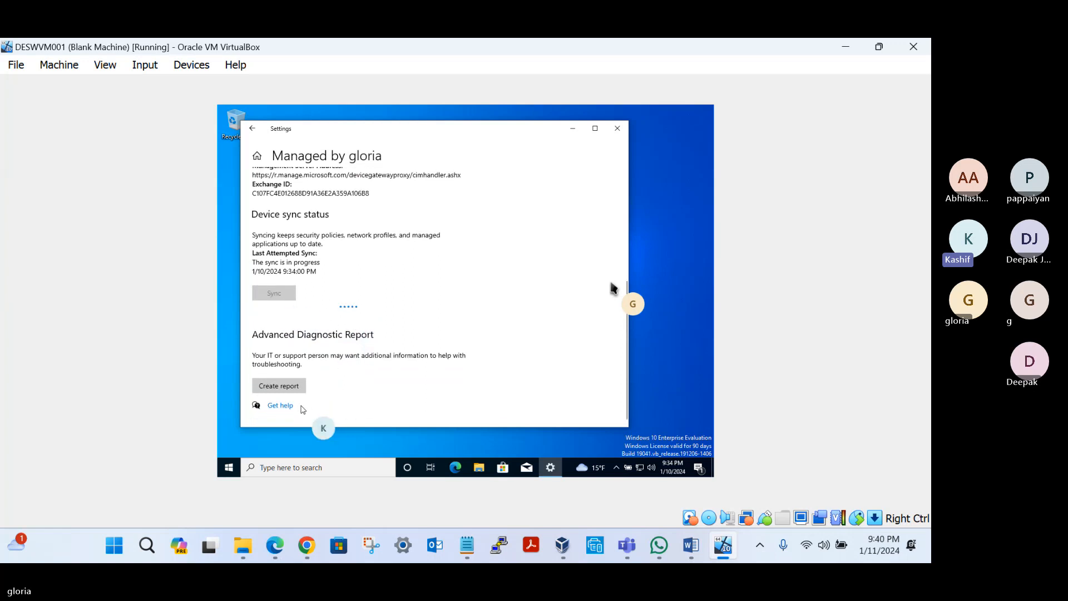
Step: Export the advanced diagnostic report to C:\Users\Public\Documents\MDMDiagnostics and close the settings
left_click(281, 388)
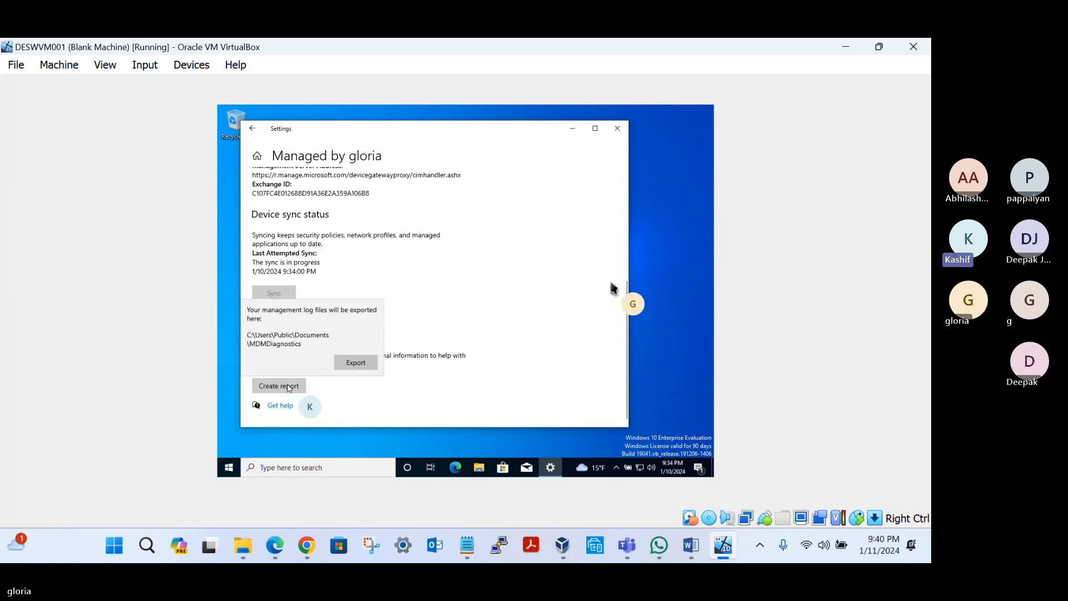
left_click(357, 365)
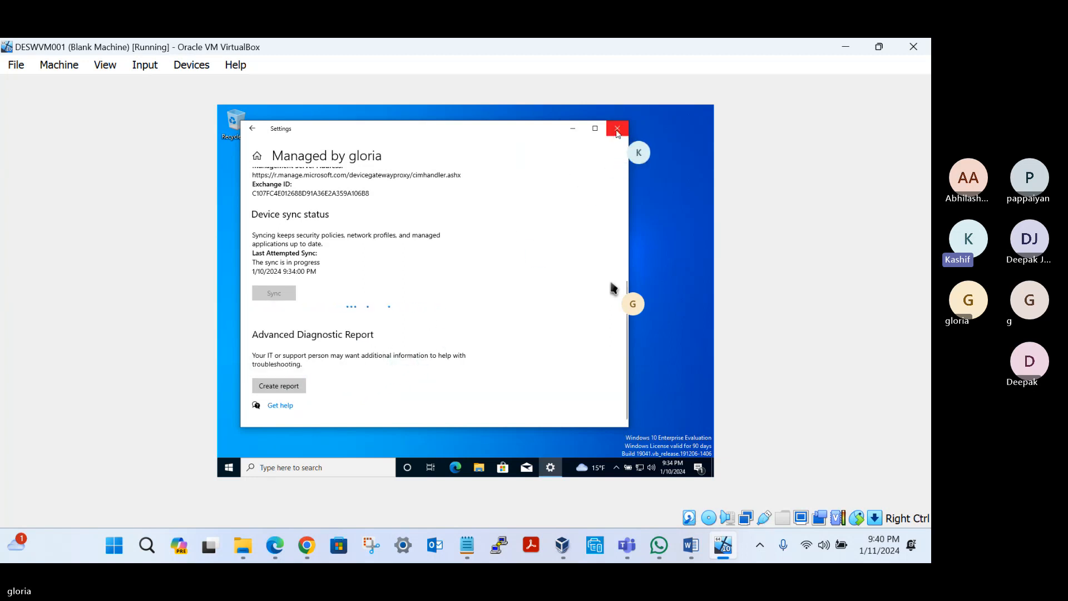
scroll(485, 257, "up", 5)
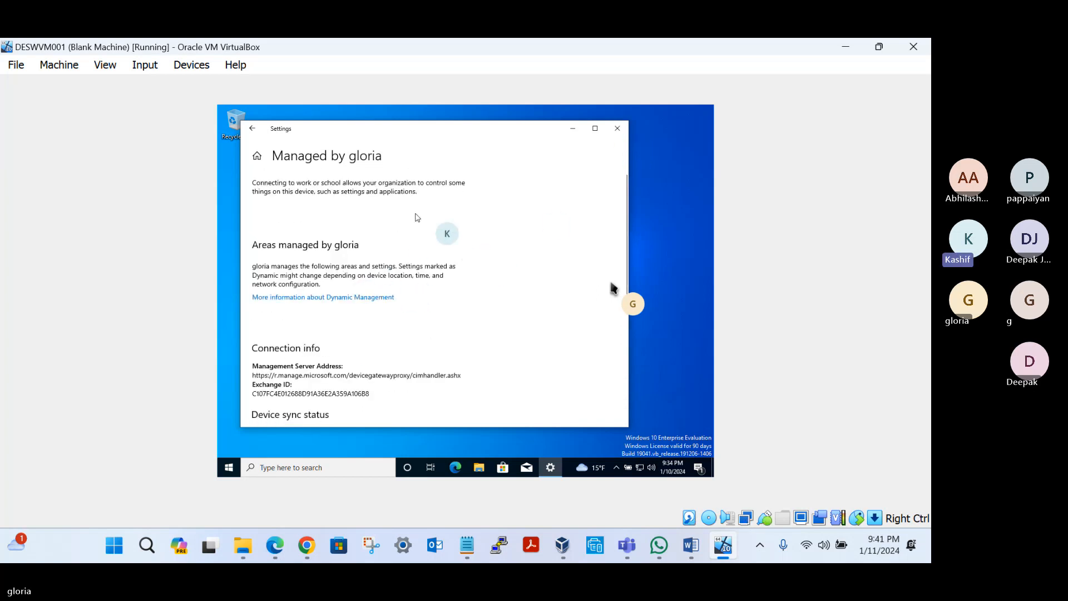
left_click(616, 128)
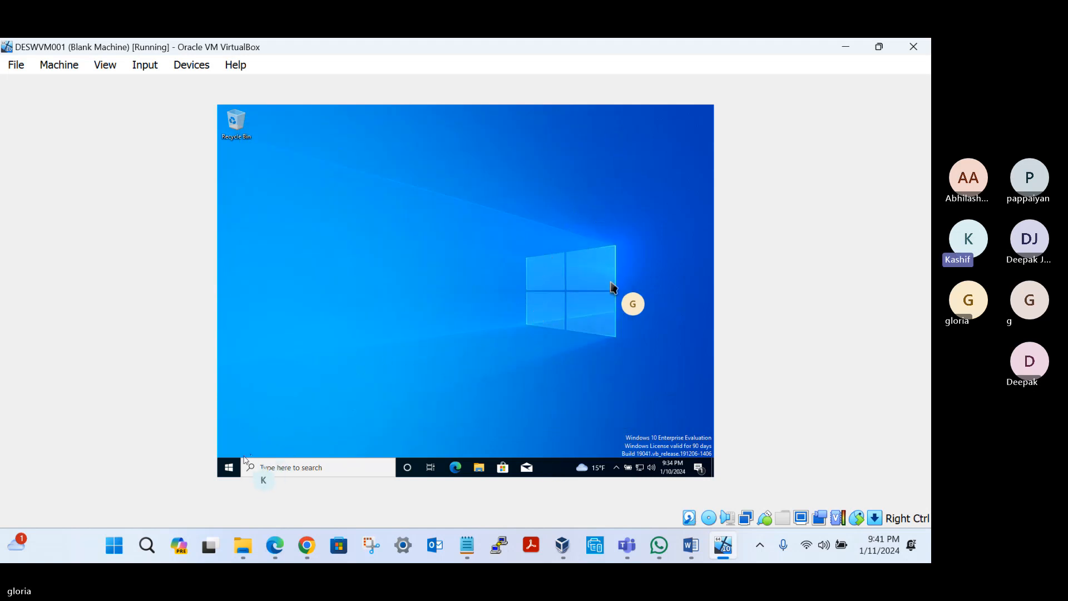
Step: Open a Command Prompt in the virtual machine and run HOSTNAME to check the computer name
left_click(320, 467)
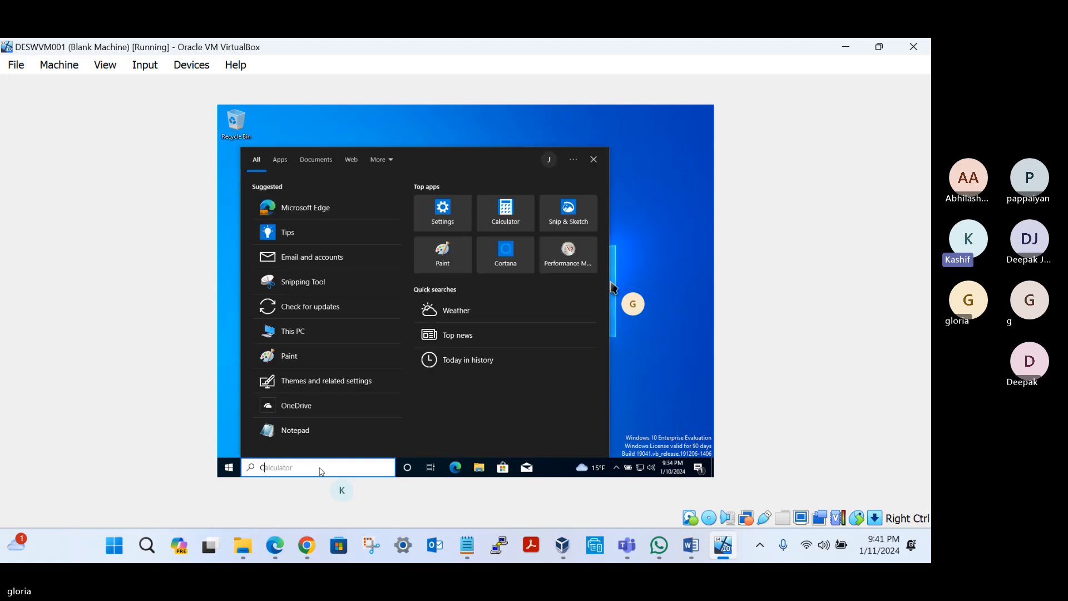
type("CMD")
key("Return")
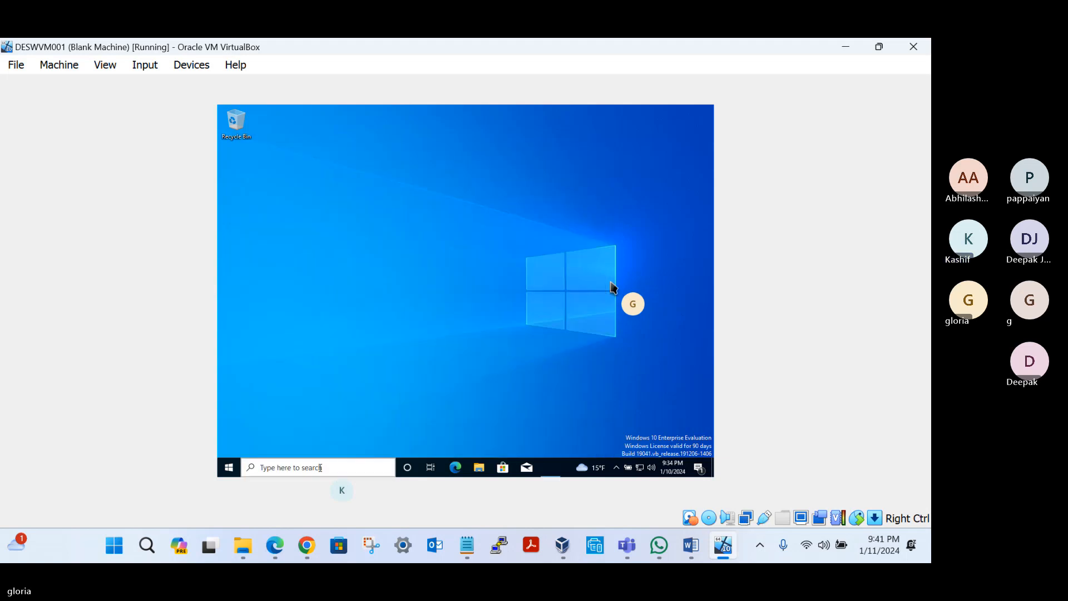
type("HOS")
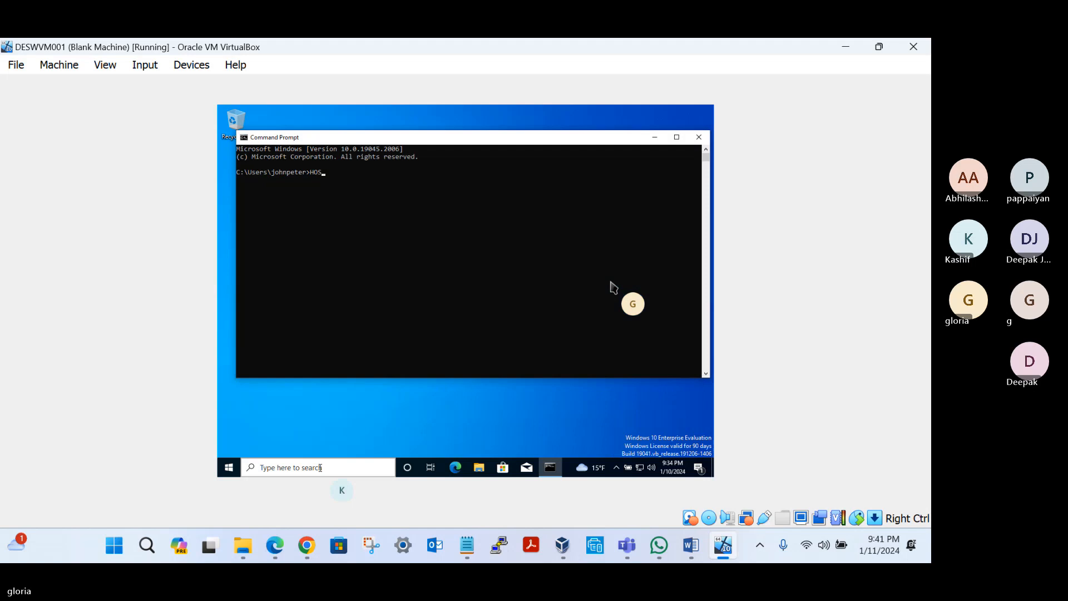
type("TNAME")
key("Return")
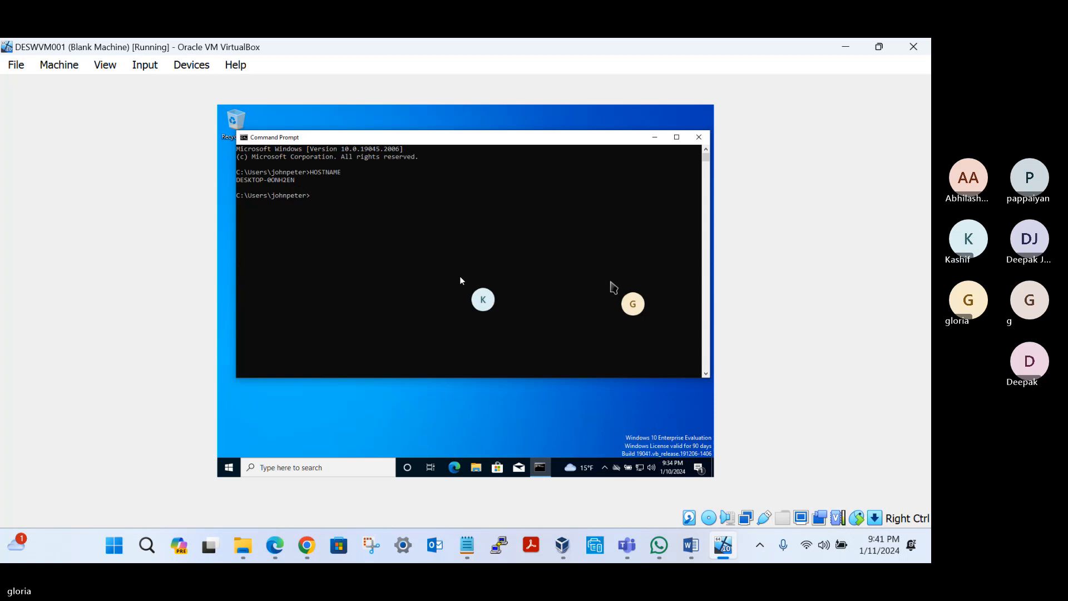
Step: Switch to the Intune admin center in Chrome and view the device's rename status and hardware details
left_click(307, 545)
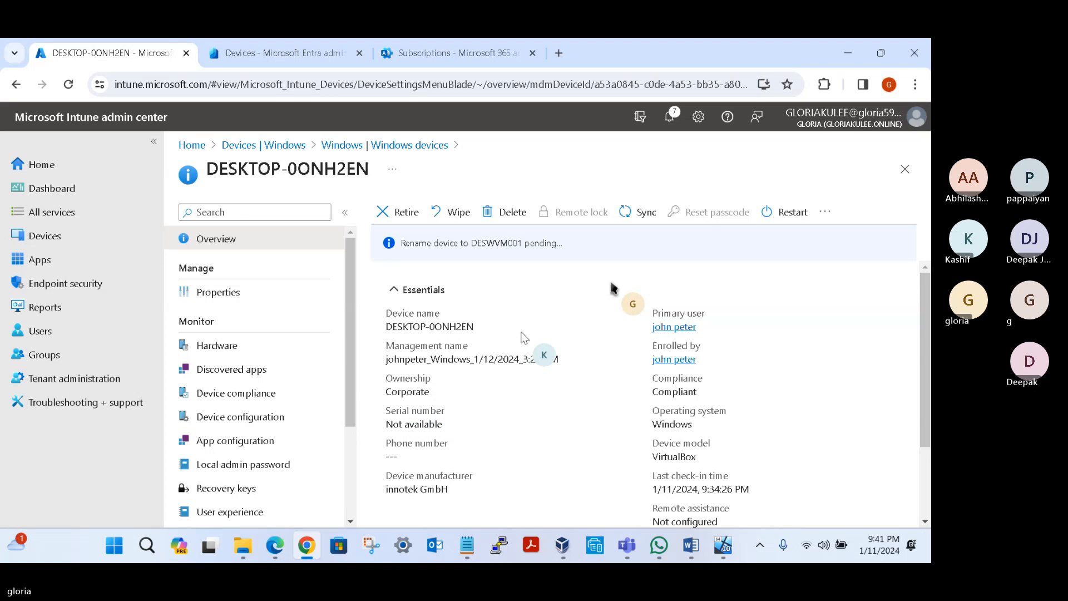
left_click(230, 349)
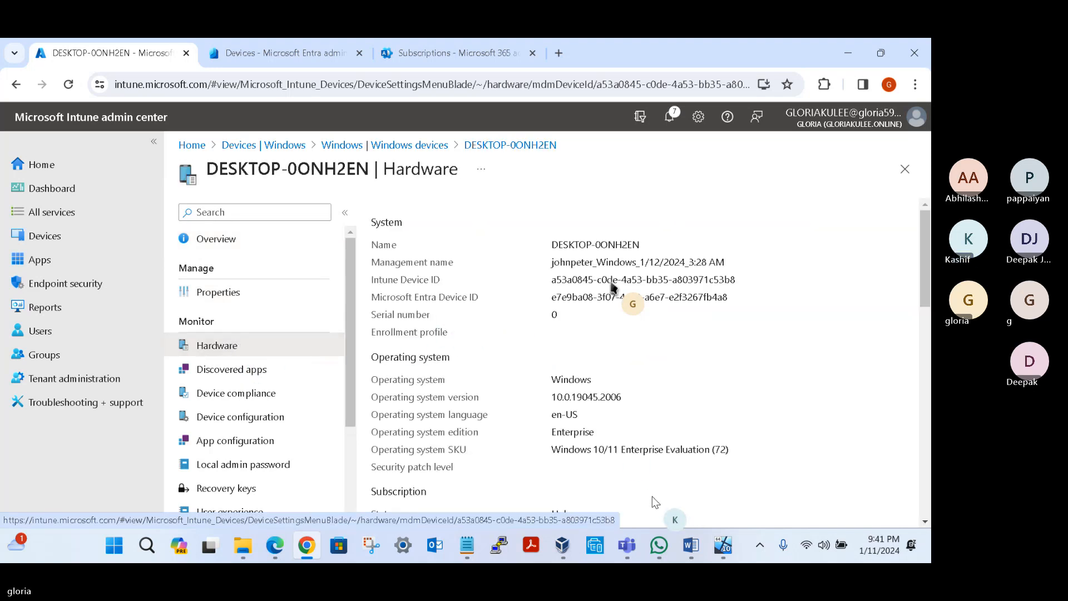
Step: Return to the virtual machine, run SYSDM.CPL to check the full computer name in System Properties, and close both windows
left_click(723, 546)
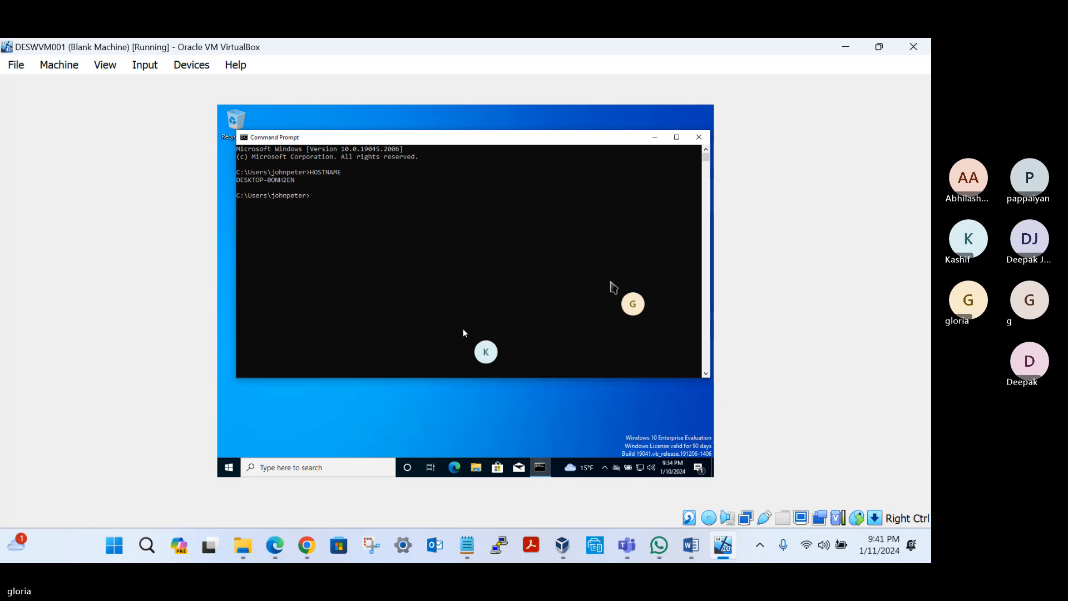
left_click(382, 322)
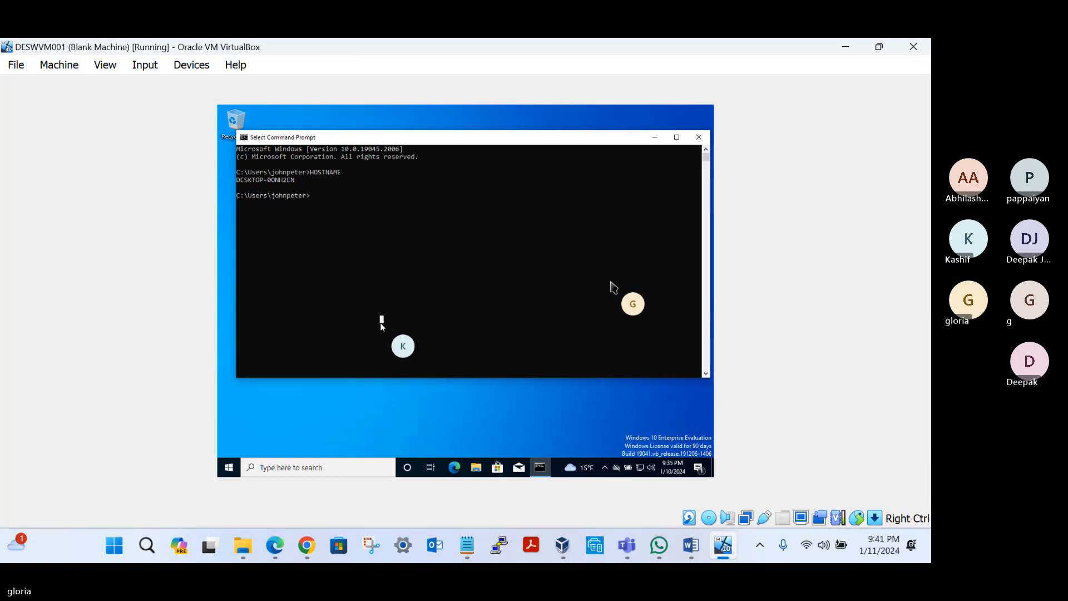
key("Escape")
type("SYSVM")
key("BackSpace")
key("BackSpace")
type("DM.CPL")
key("Return")
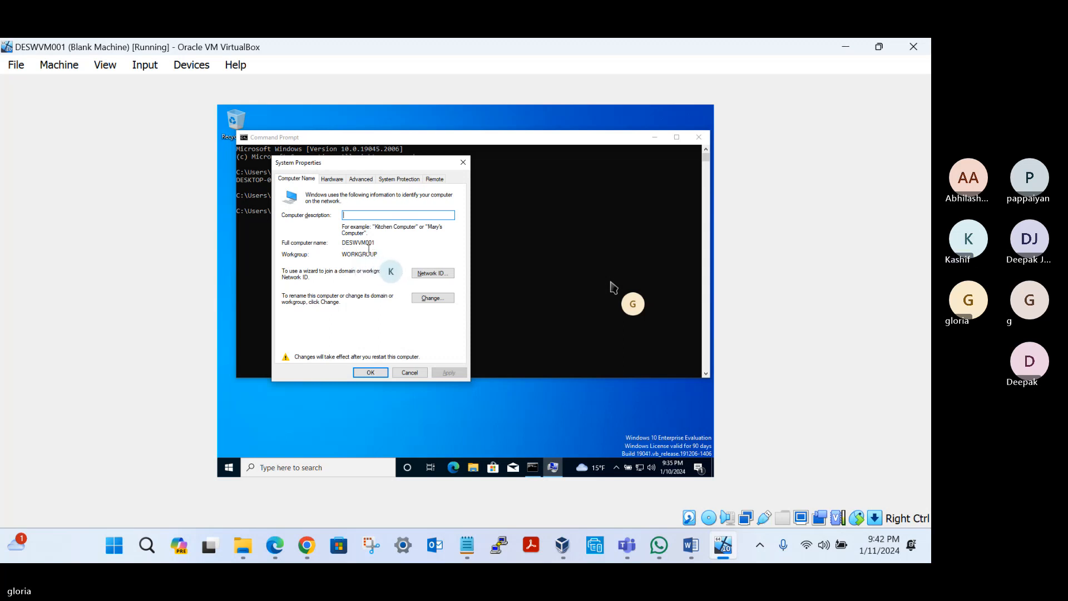
left_click(419, 373)
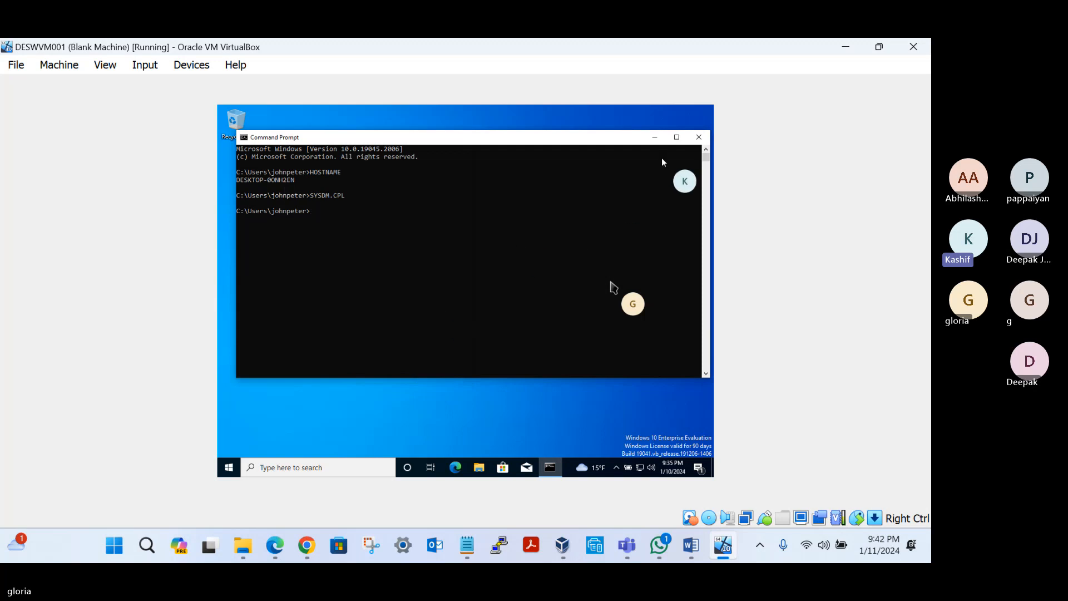
left_click(691, 142)
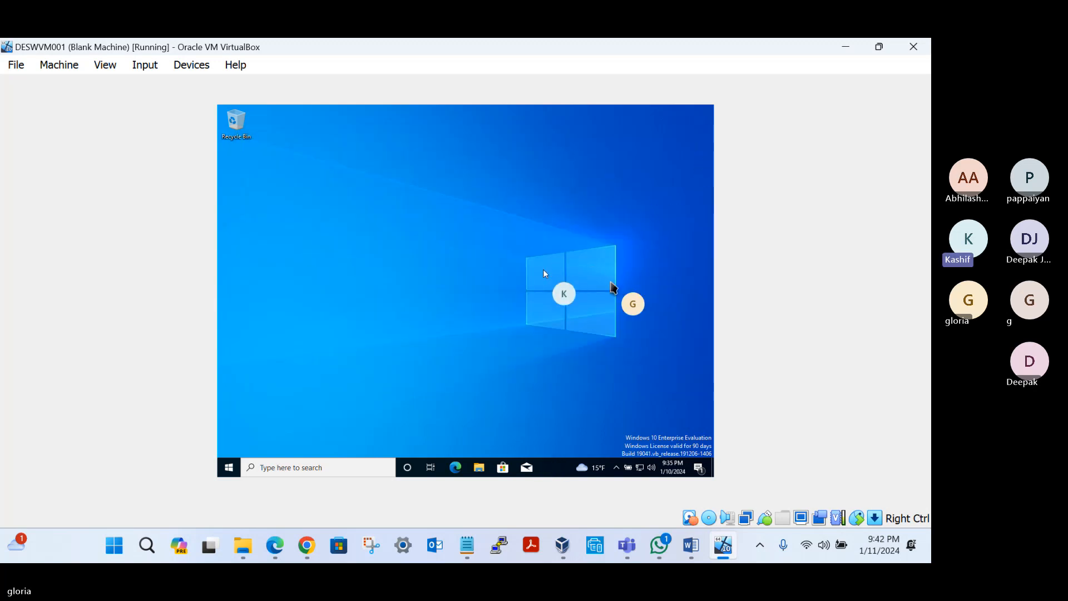
Step: Review the MDM user scope configuration in Intune and the list of all devices in the Entra admin center
left_click(307, 548)
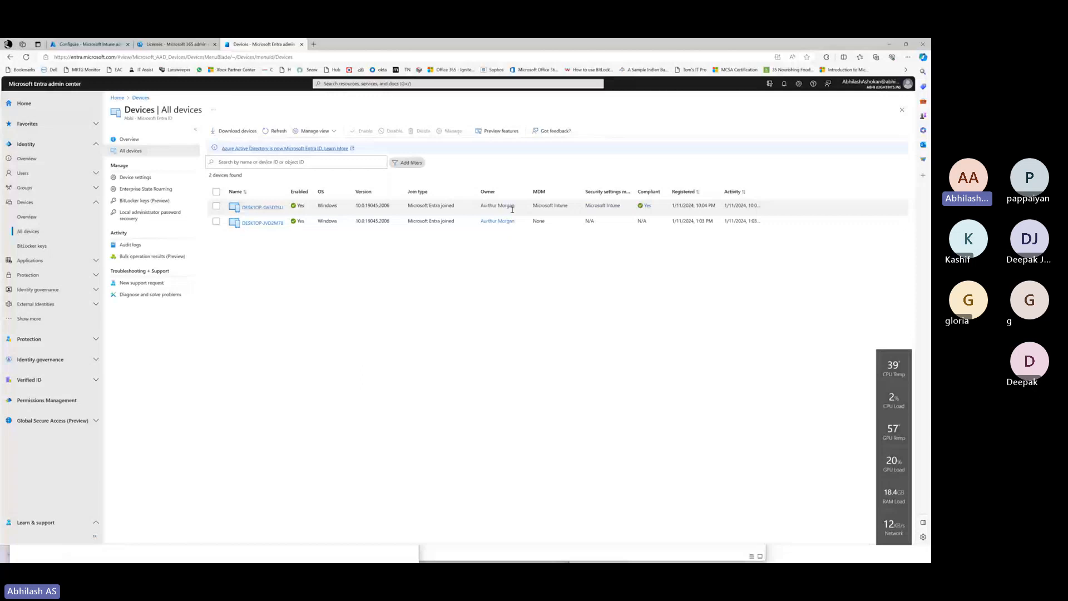
left_click(89, 44)
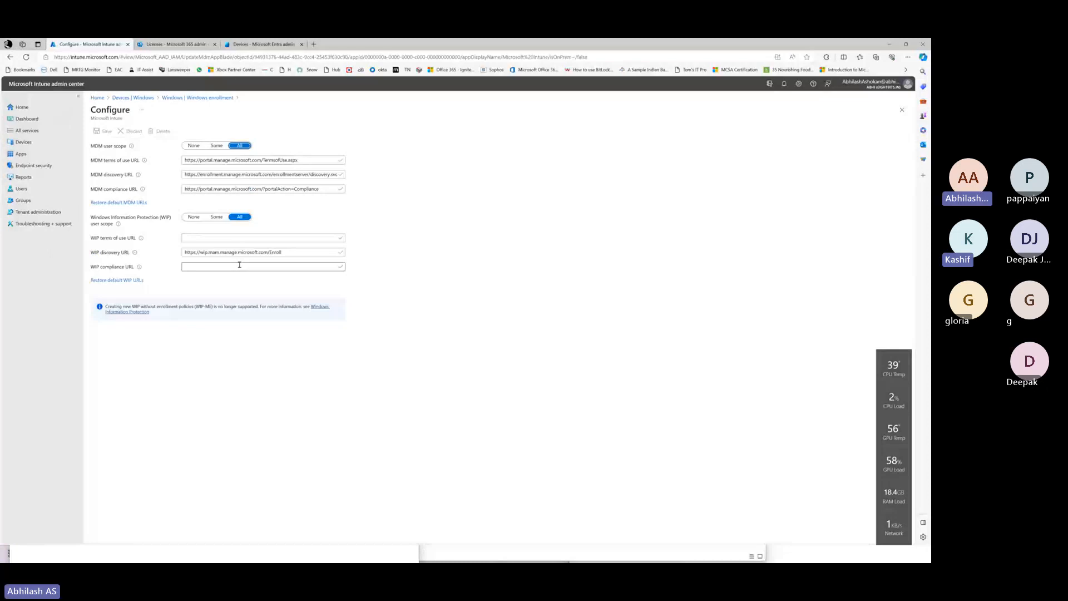
left_click(263, 45)
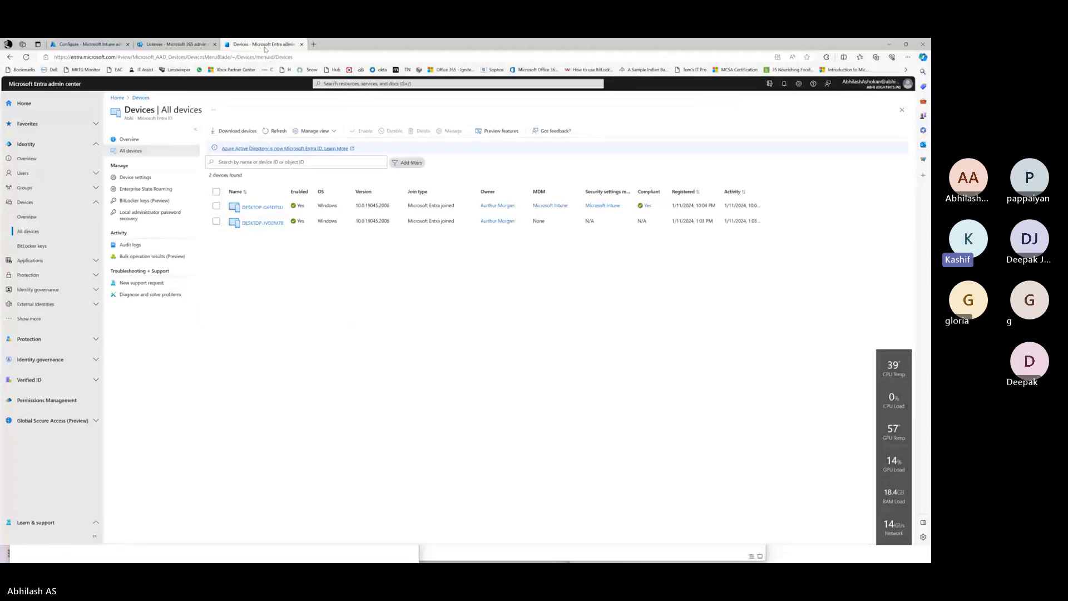